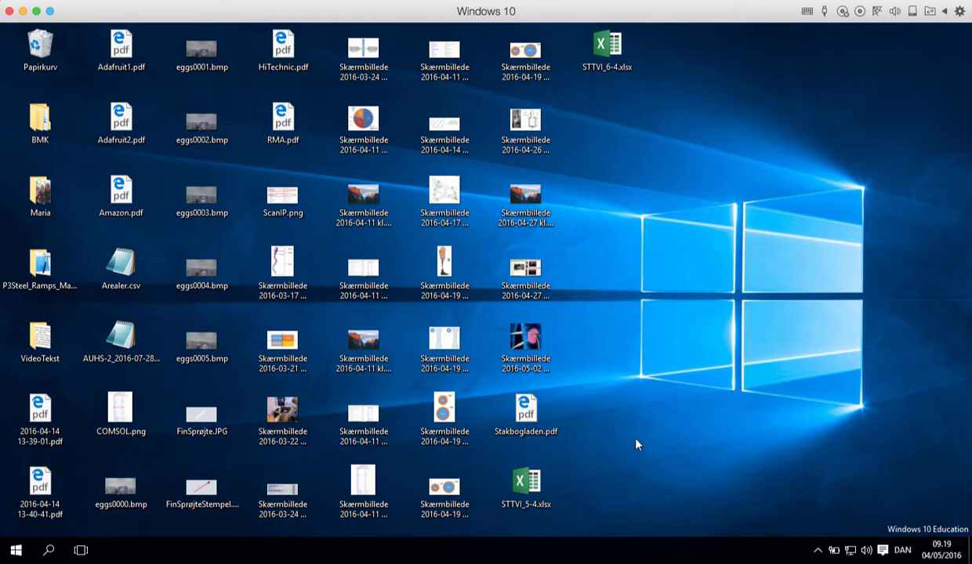
- Launch COMSOL Multiphysics and start a new 2D model with the Model Wizard
{"action": "left_click", "coordinate": [15, 548]}
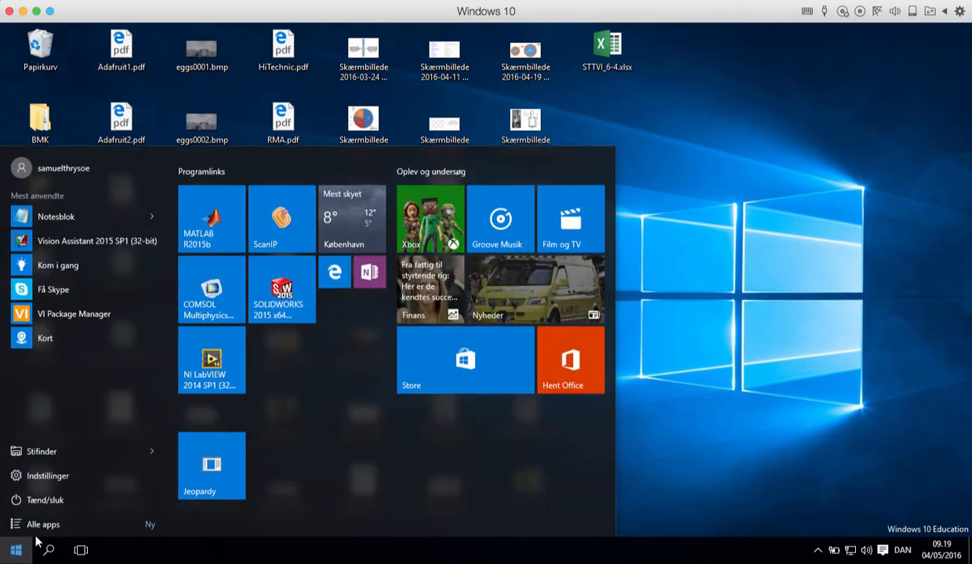
{"action": "left_click", "coordinate": [199, 283]}
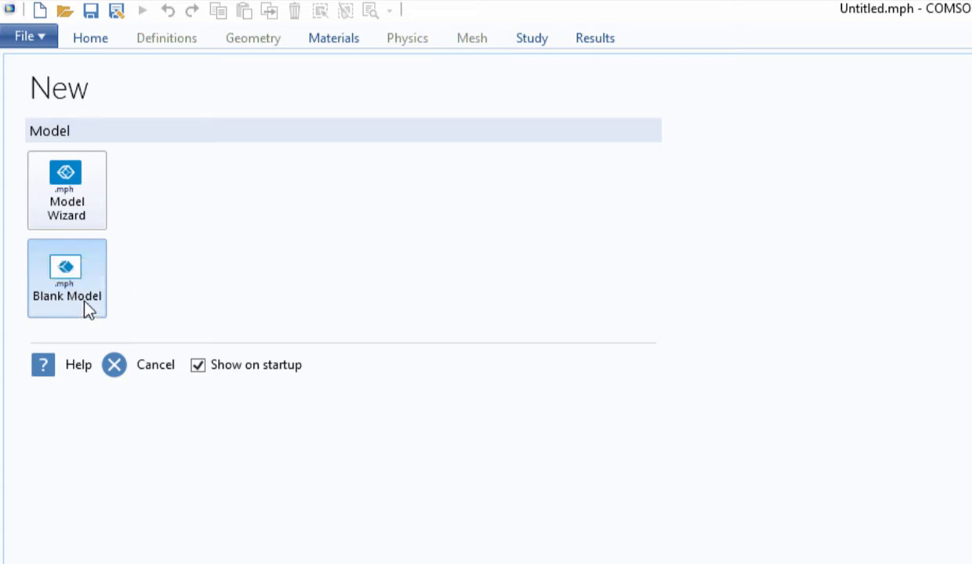
{"action": "left_click", "coordinate": [82, 189]}
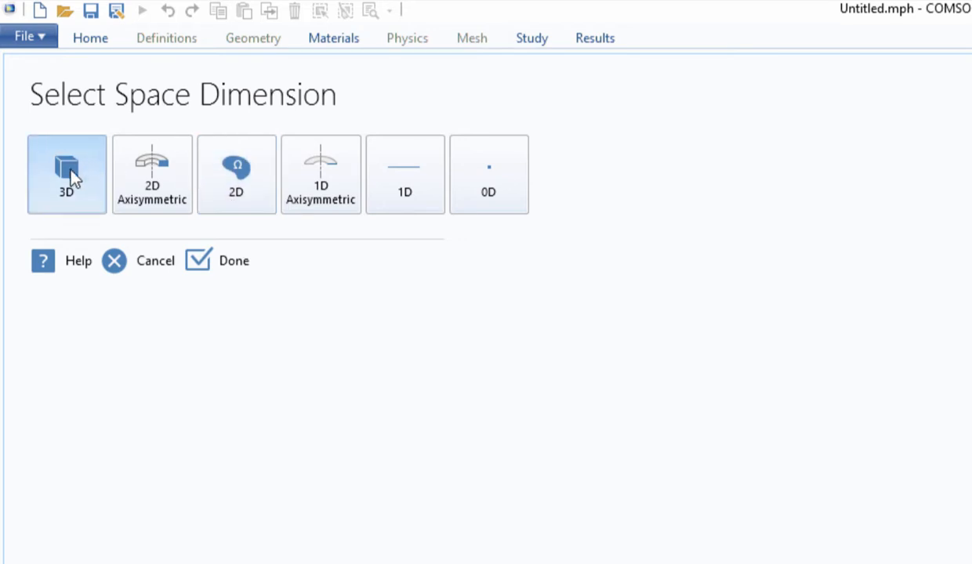
{"action": "left_click", "coordinate": [250, 171]}
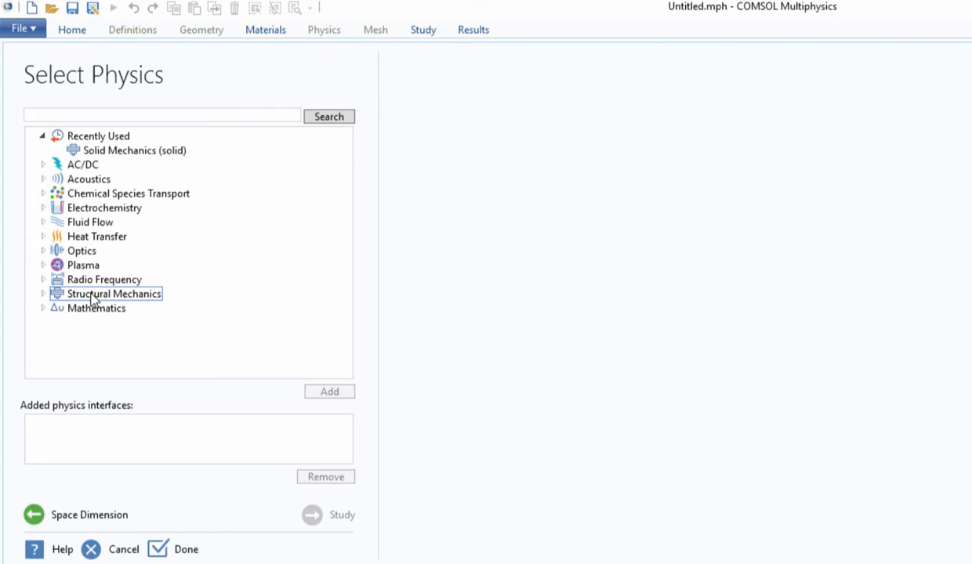
- Add the Solid Mechanics (solid) interface from the Structural Mechanics physics group to the model
{"action": "left_click", "coordinate": [43, 295]}
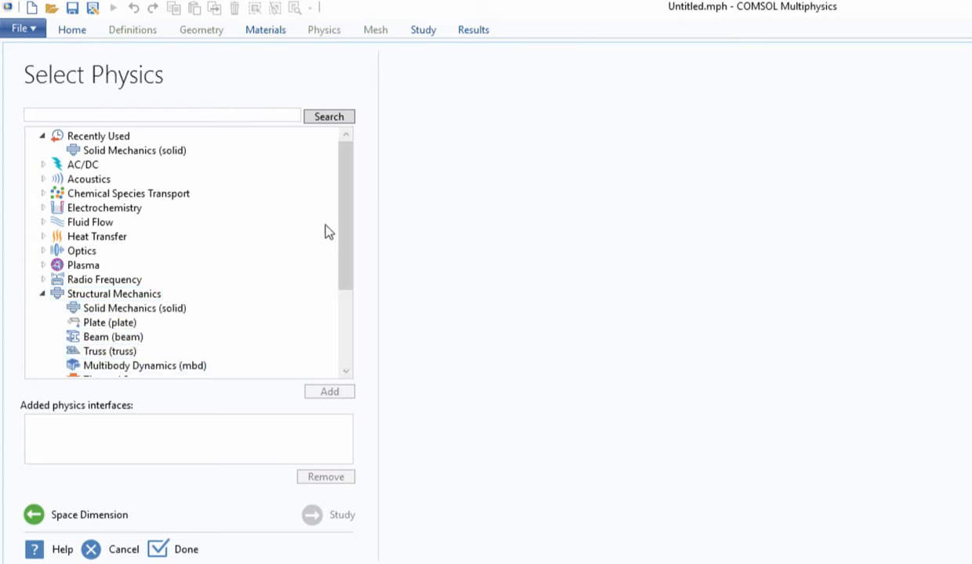
{"action": "left_click_drag", "start_coordinate": [345, 234], "coordinate": [343, 287]}
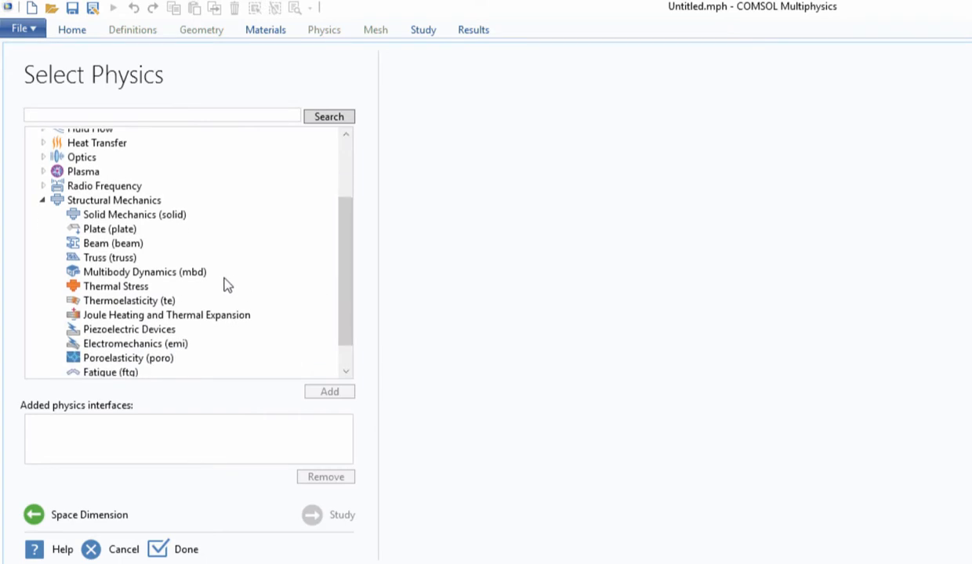
{"action": "left_click", "coordinate": [162, 216]}
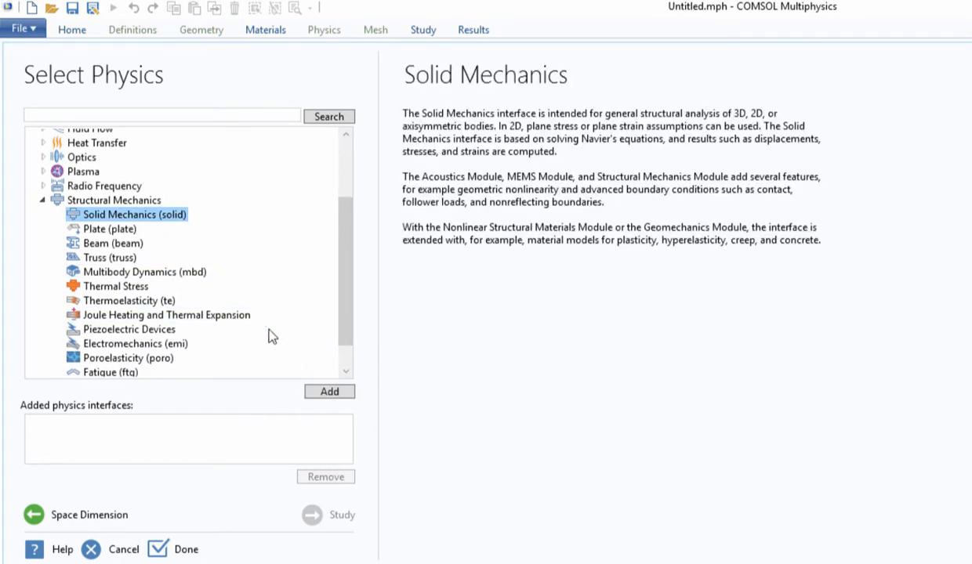
{"action": "left_click", "coordinate": [327, 396]}
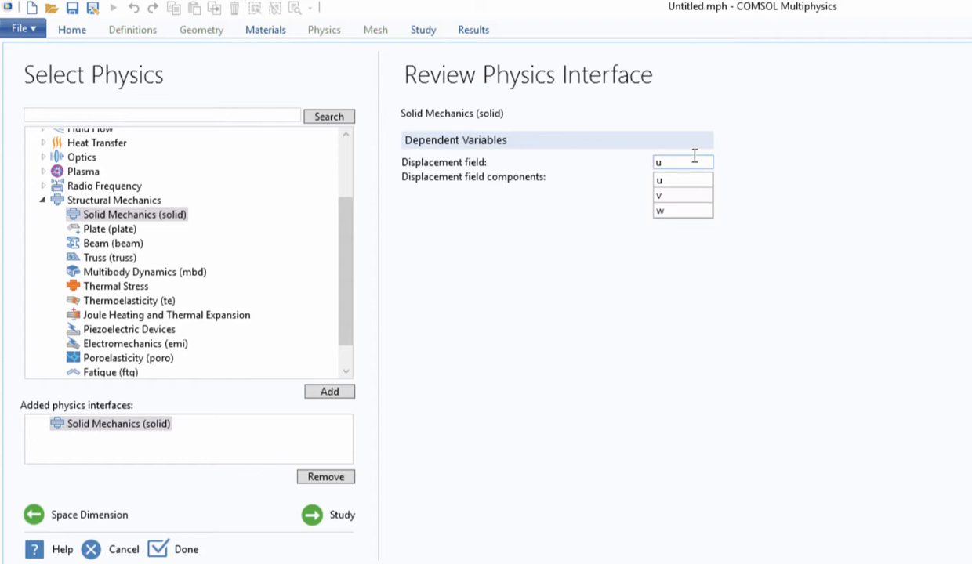
- Complete the model setup with a Stationary preset study and close the Add Material window
{"action": "left_click", "coordinate": [327, 519]}
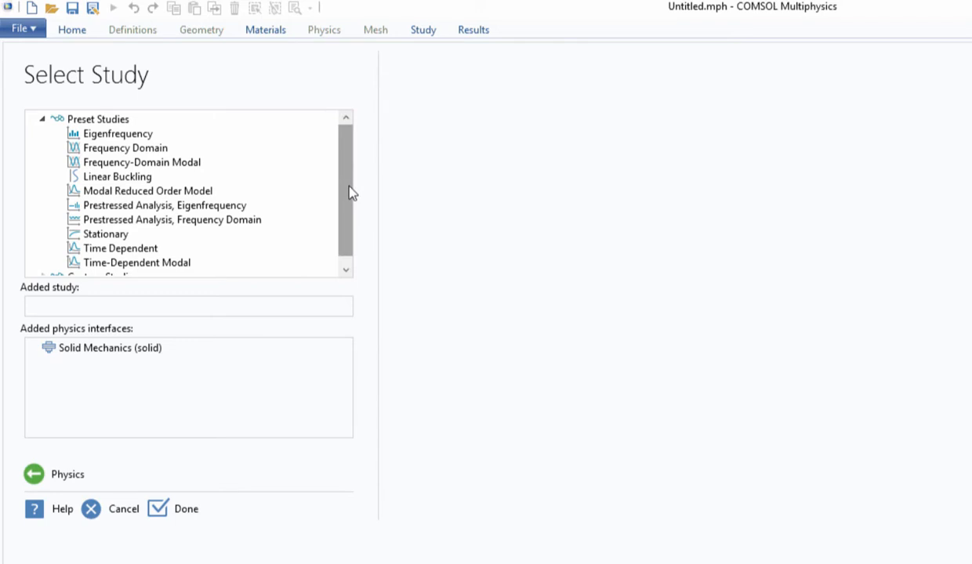
{"action": "left_click", "coordinate": [120, 135]}
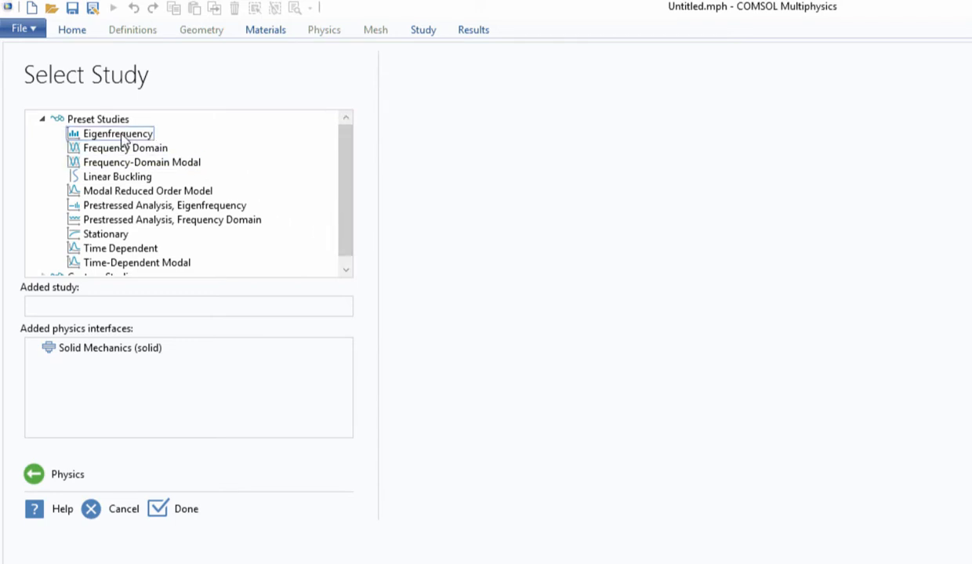
{"action": "left_click", "coordinate": [135, 164]}
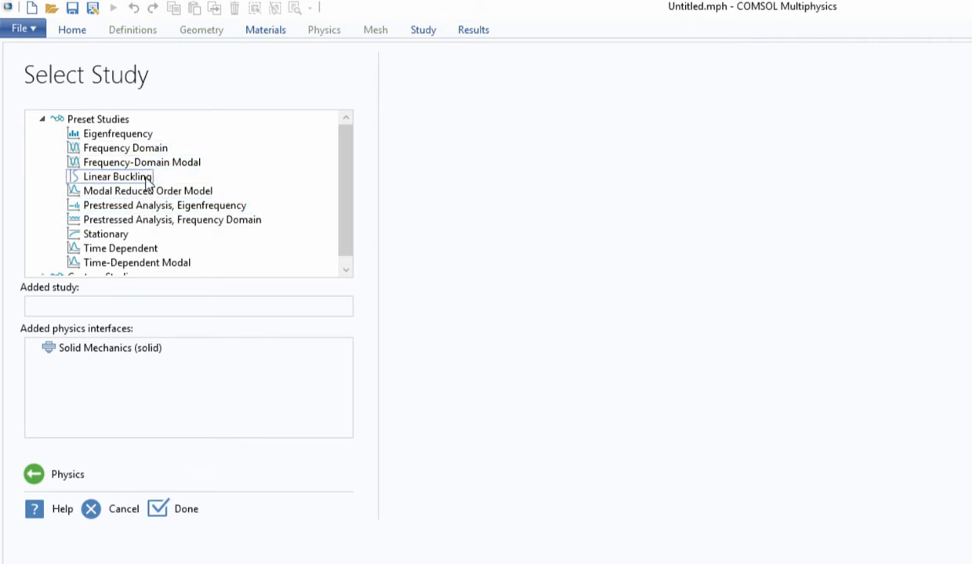
{"action": "scroll", "coordinate": [345, 221], "scroll_direction": "down", "scroll_amount": 1}
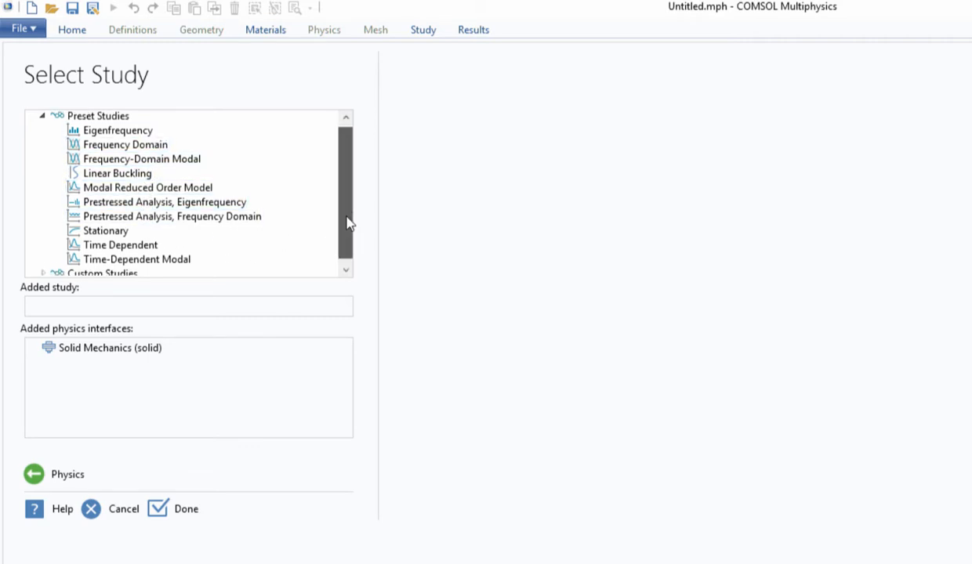
{"action": "left_click", "coordinate": [106, 227]}
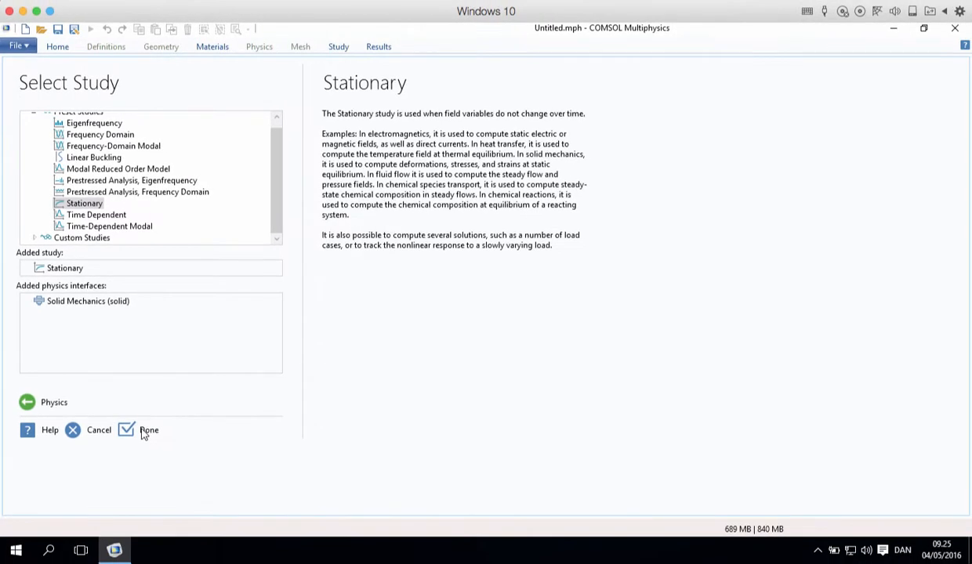
{"action": "left_click", "coordinate": [144, 433]}
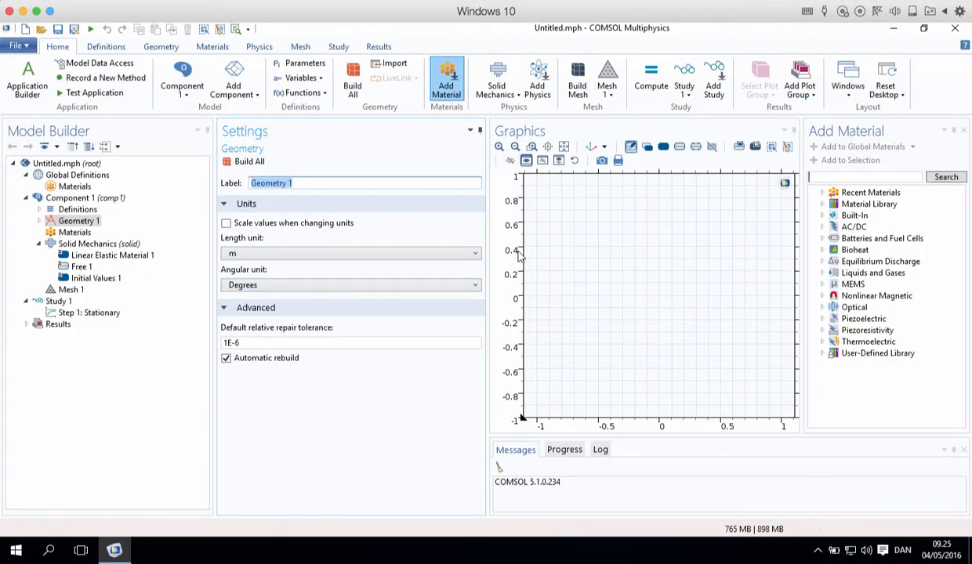
{"action": "left_click", "coordinate": [964, 130]}
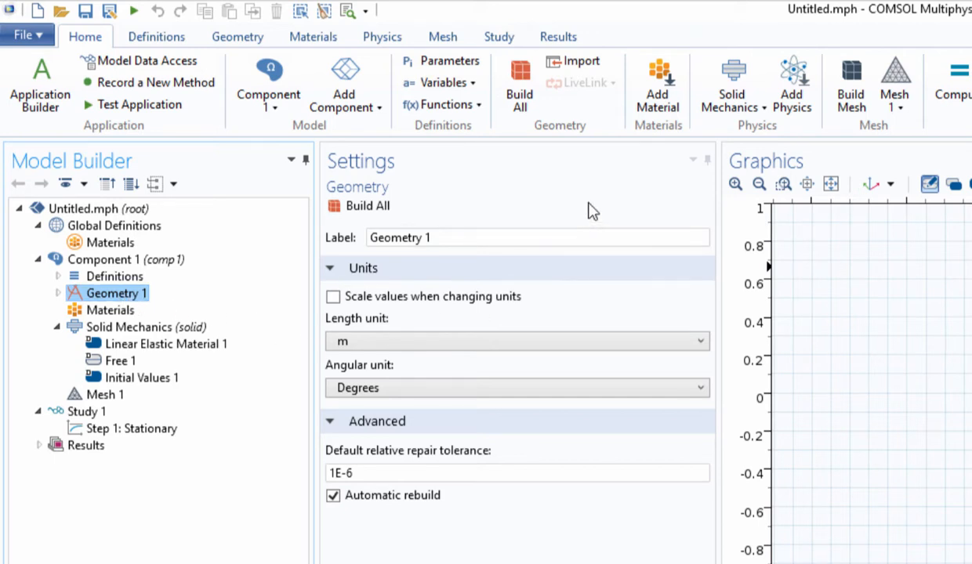
- Draw a solid rectangle about 1.3 m wide and 0.2 m high, extending right and down from the origin
{"action": "left_click", "coordinate": [239, 36]}
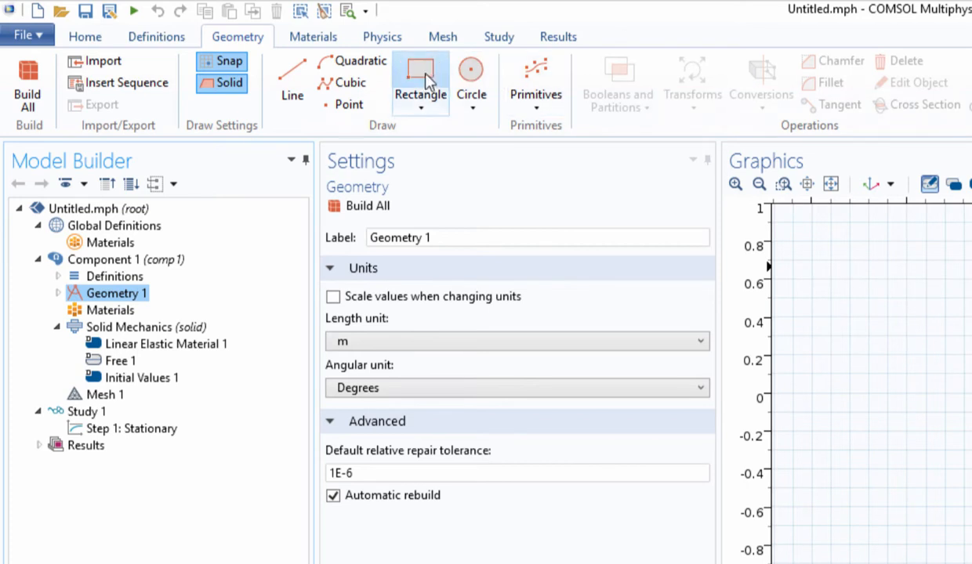
{"action": "right_click", "coordinate": [92, 301]}
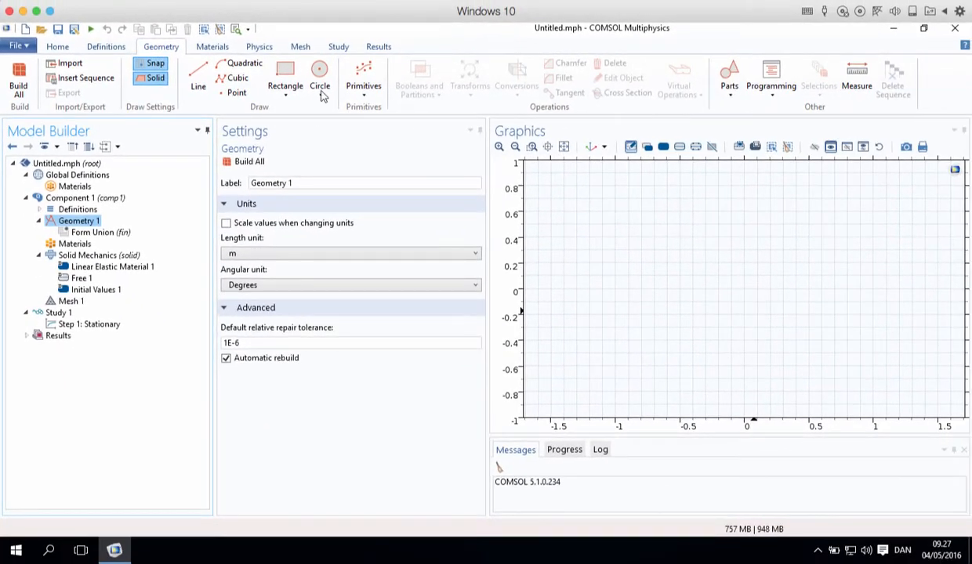
{"action": "left_click", "coordinate": [284, 76]}
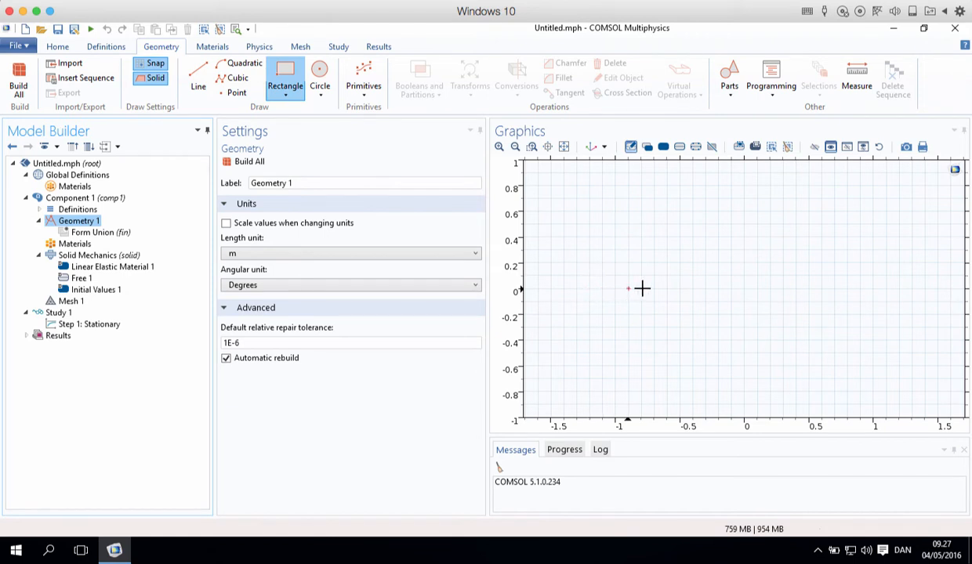
{"action": "left_click_drag", "start_coordinate": [746, 289], "coordinate": [907, 316]}
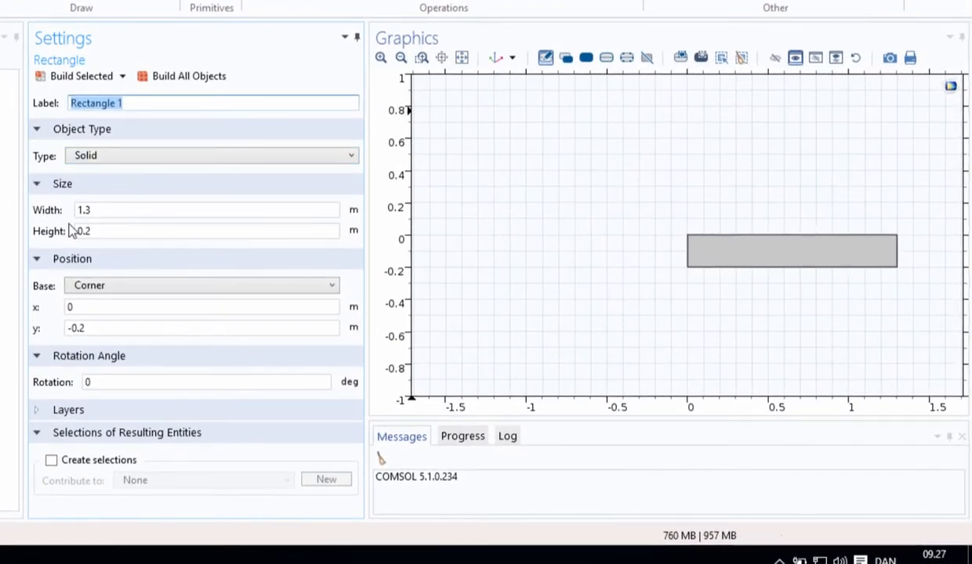
- Set the rectangle's width to 10[cm], height to 1[cm] and corner y position to 0, build it and fit it in view
{"action": "left_click", "coordinate": [86, 210]}
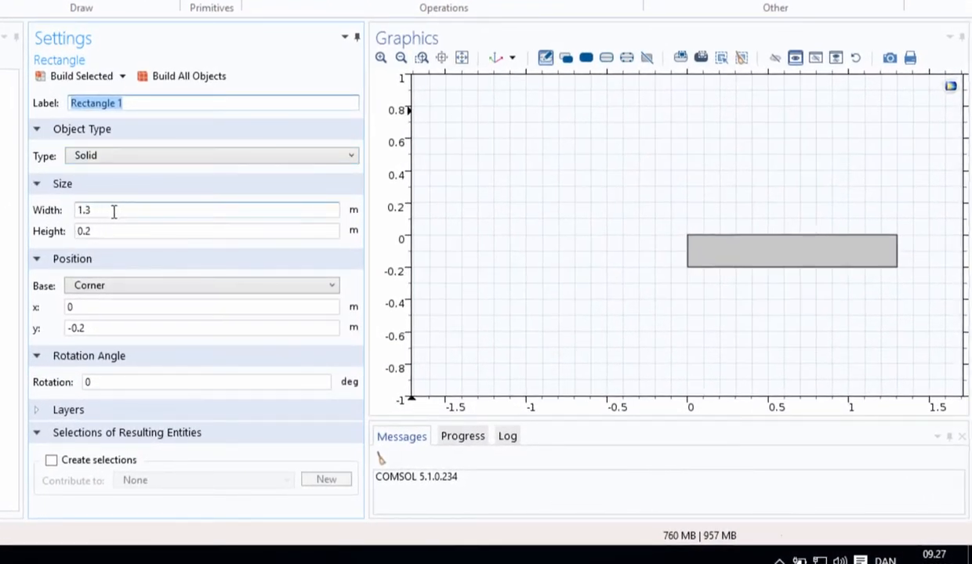
{"action": "left_click", "coordinate": [113, 211]}
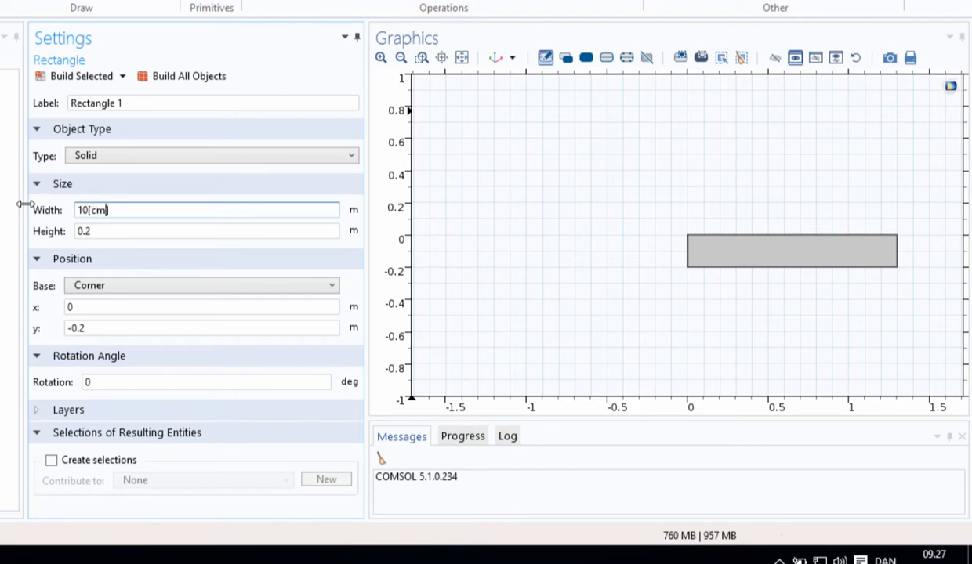
{"action": "left_click", "coordinate": [107, 231]}
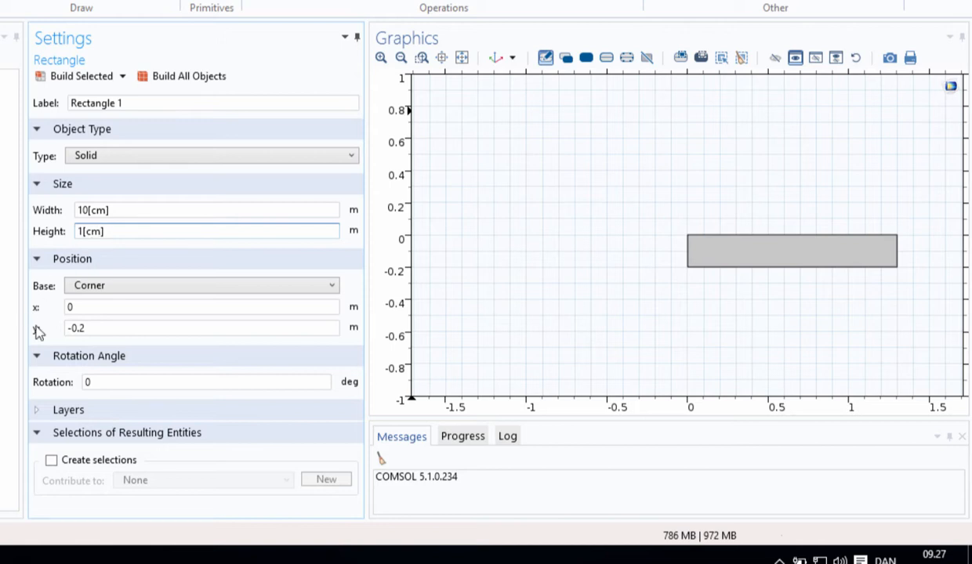
{"action": "left_click", "coordinate": [112, 330]}
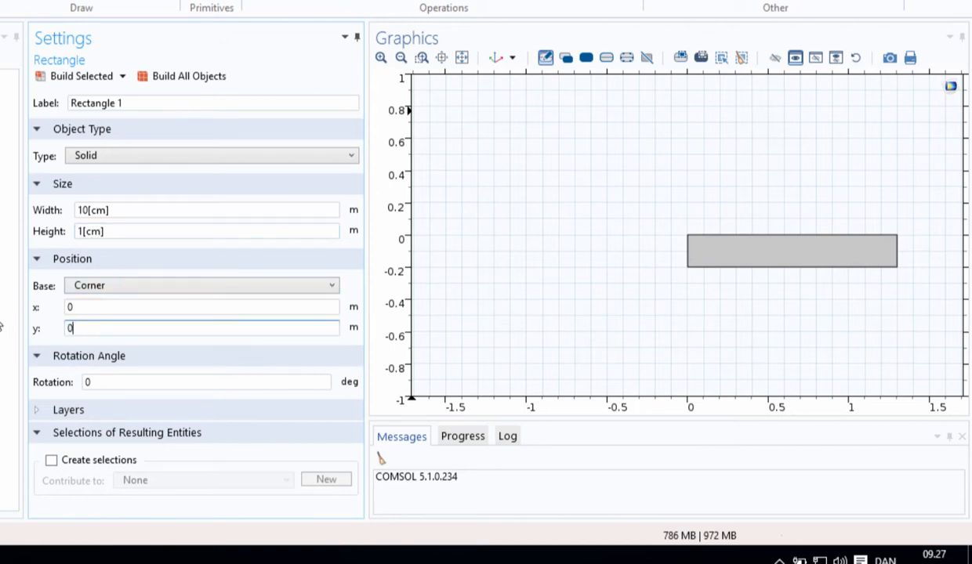
{"action": "type", "text": "0"}
{"action": "left_click", "coordinate": [83, 76]}
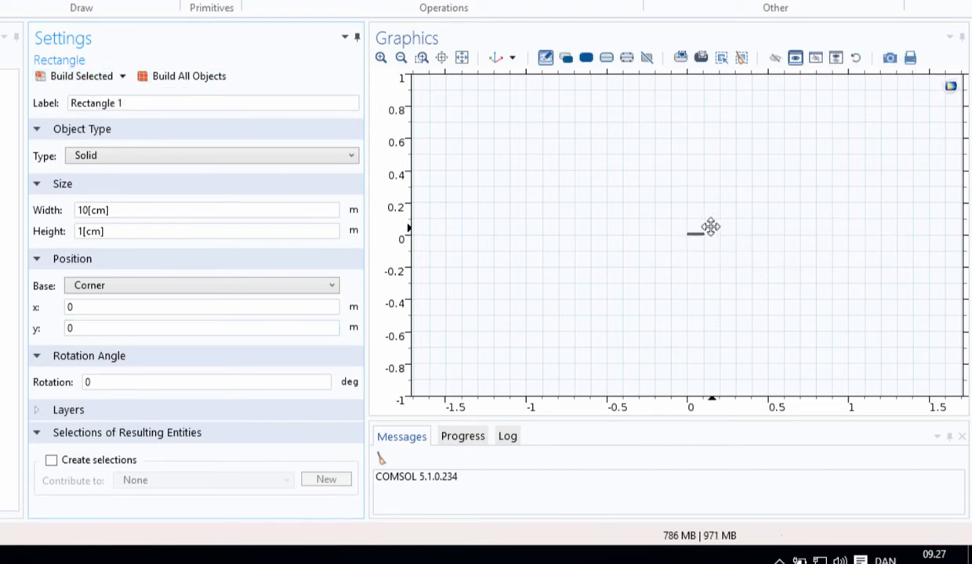
{"action": "left_click", "coordinate": [462, 58]}
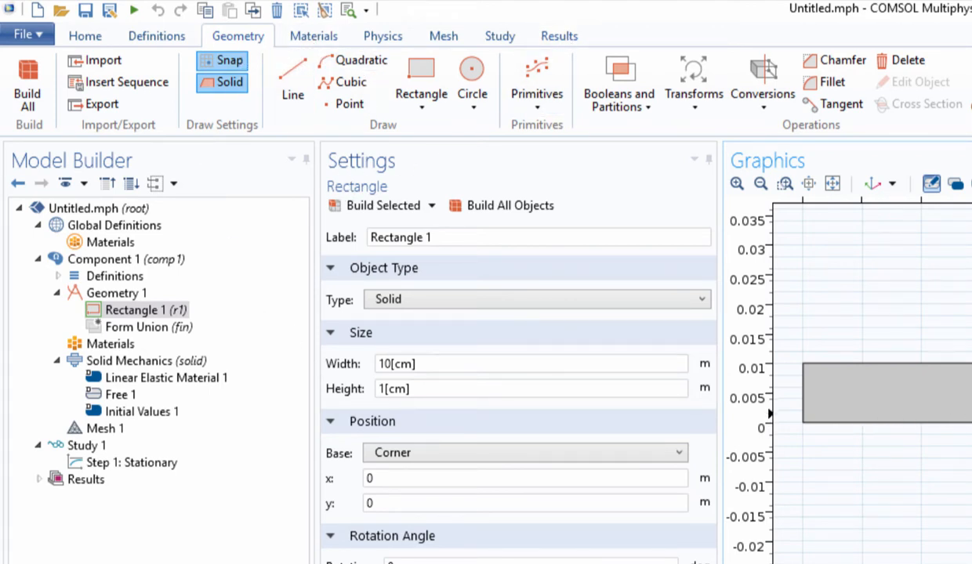
- Add the built-in material Titanium beta-21S to the component
{"action": "left_click", "coordinate": [313, 36]}
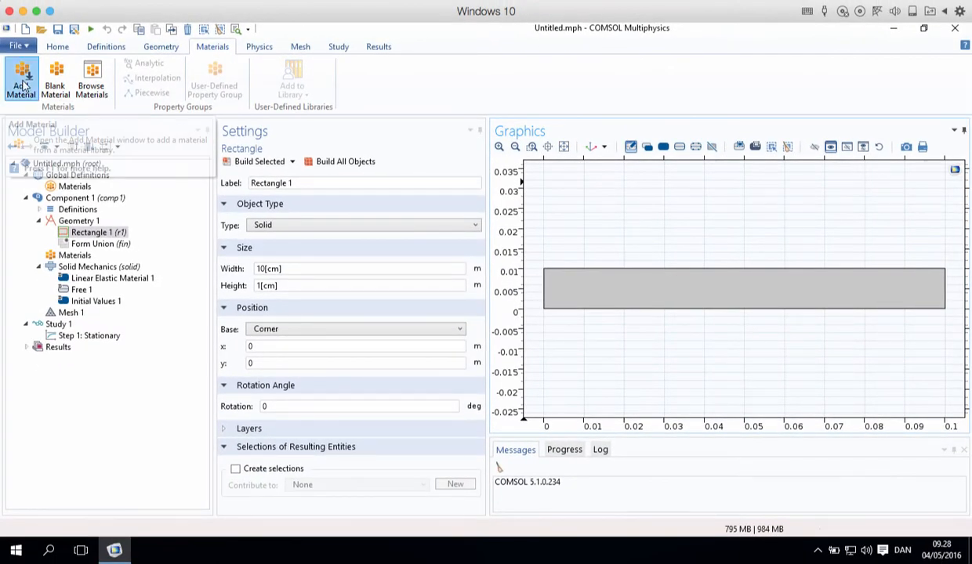
{"action": "left_click", "coordinate": [23, 85]}
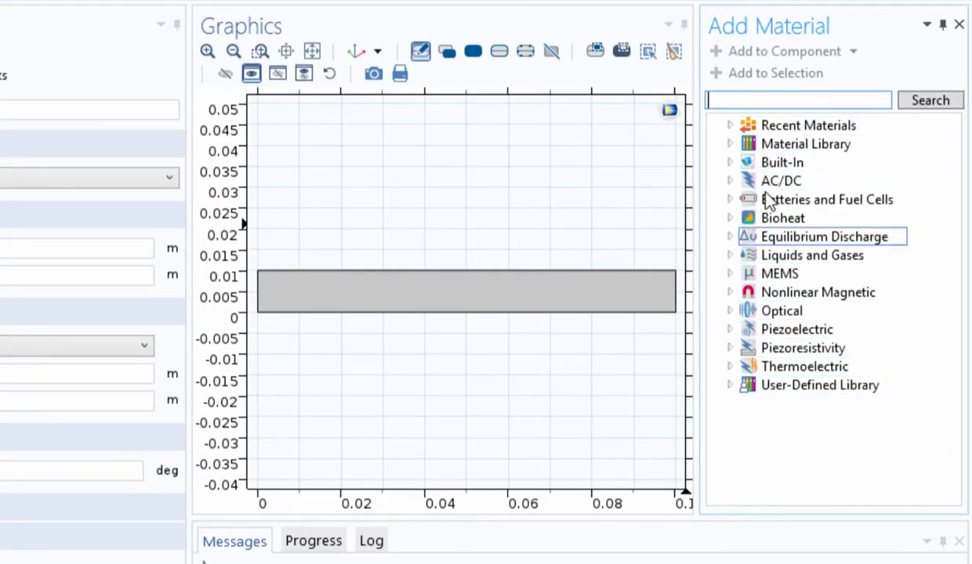
{"action": "left_click", "coordinate": [729, 162]}
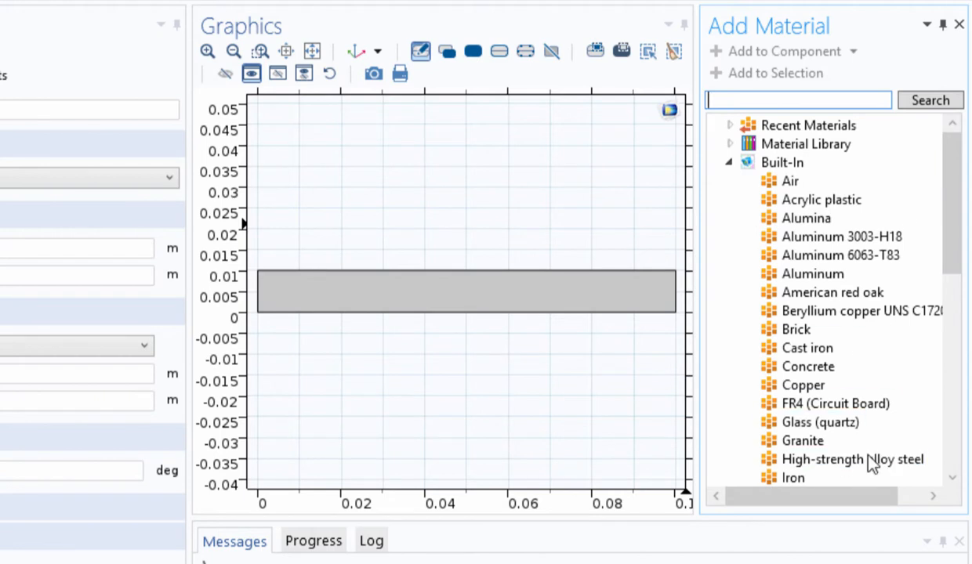
{"action": "left_click_drag", "start_coordinate": [952, 228], "coordinate": [952, 371]}
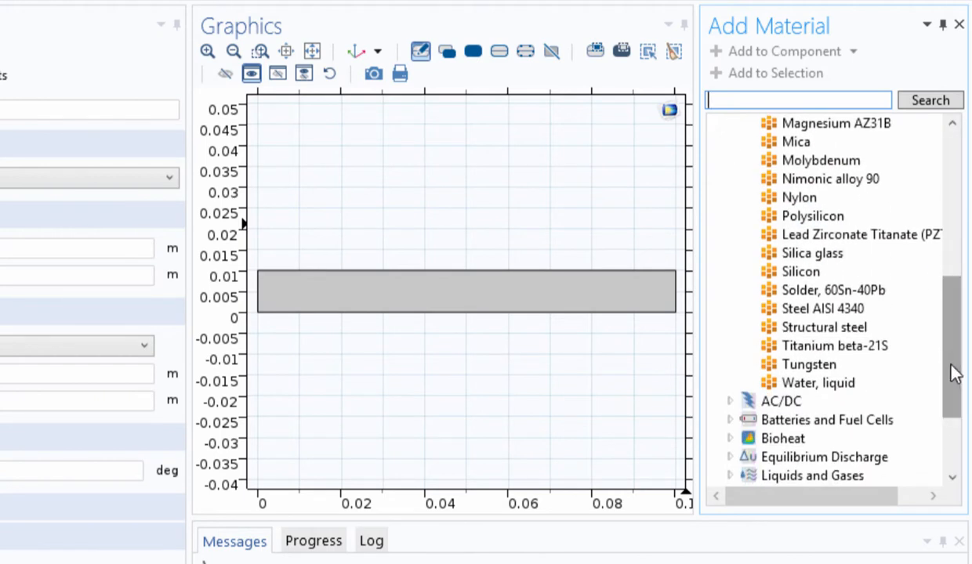
{"action": "left_click", "coordinate": [812, 349]}
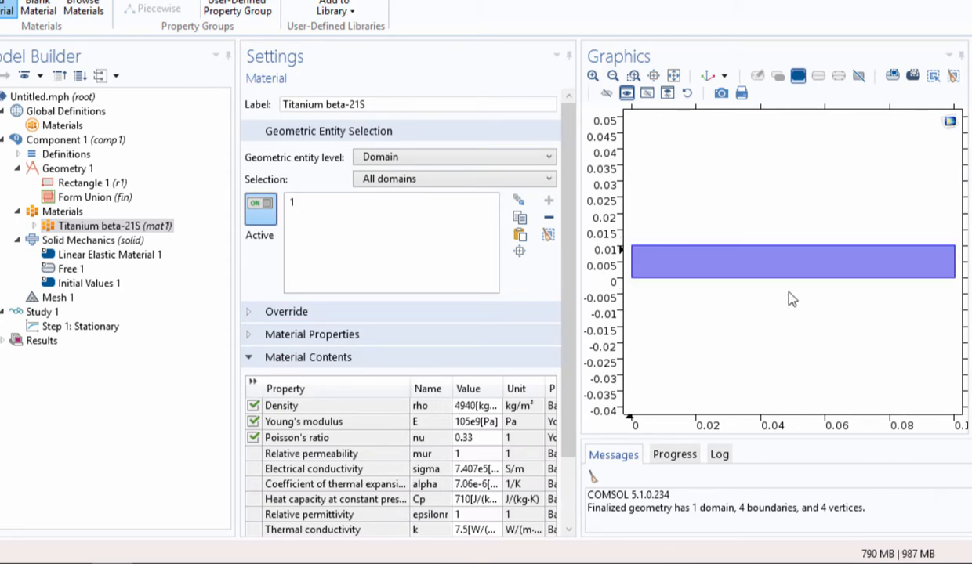
- Review the property values of Titanium beta-21S and the equations and settings of Linear Elastic Material 1
{"action": "scroll", "coordinate": [561, 345], "scroll_direction": "down", "scroll_amount": 3}
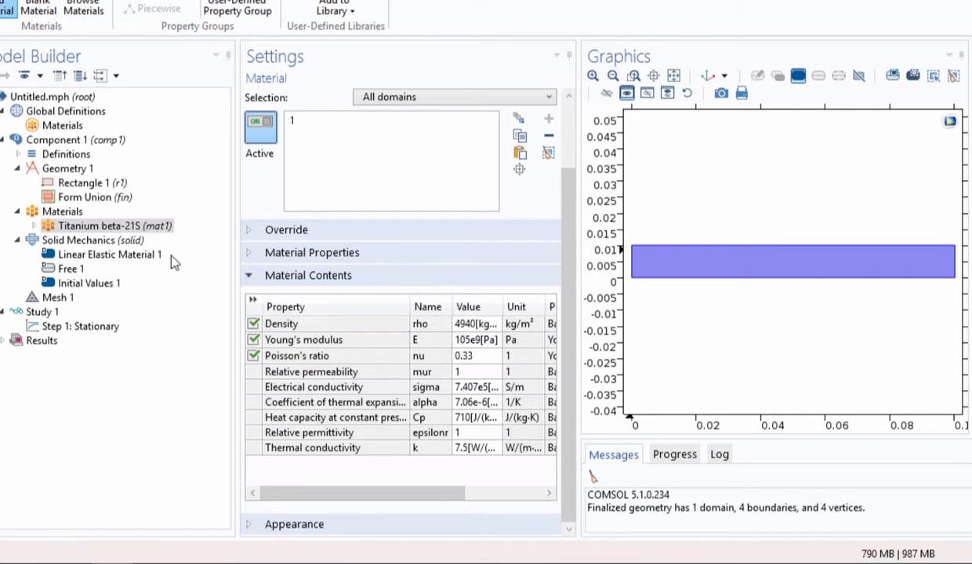
{"action": "left_click", "coordinate": [89, 257]}
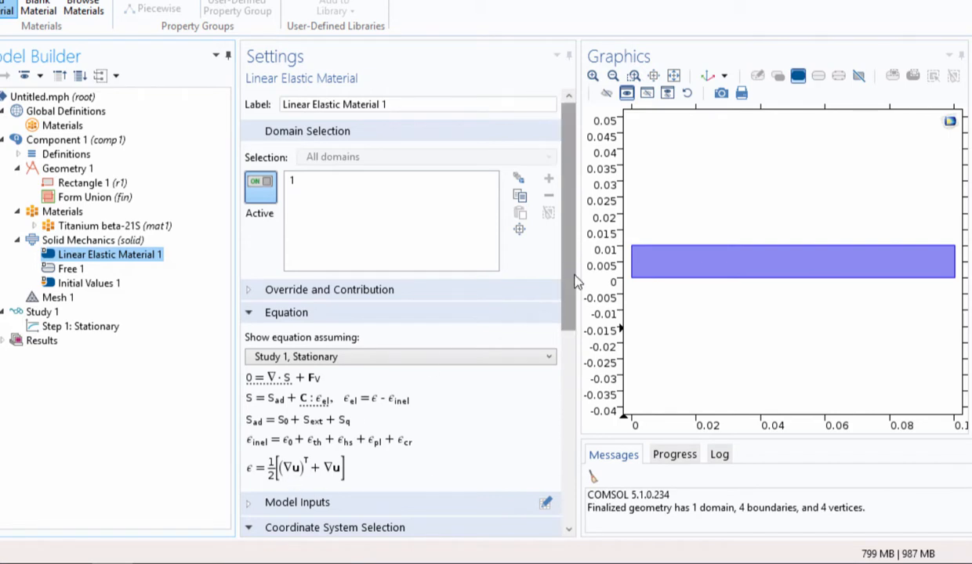
{"action": "left_click_drag", "start_coordinate": [569, 277], "coordinate": [561, 480]}
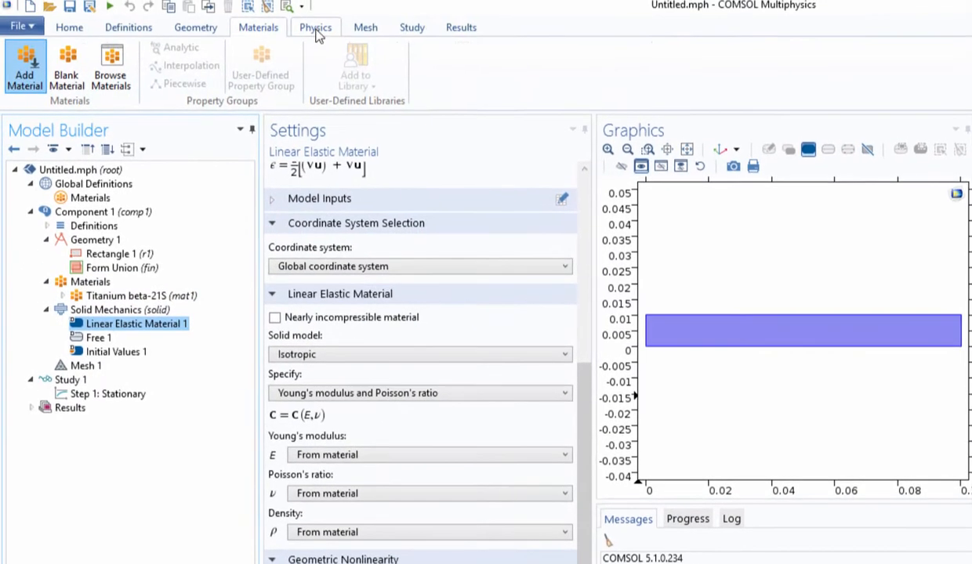
{"action": "left_click", "coordinate": [316, 29]}
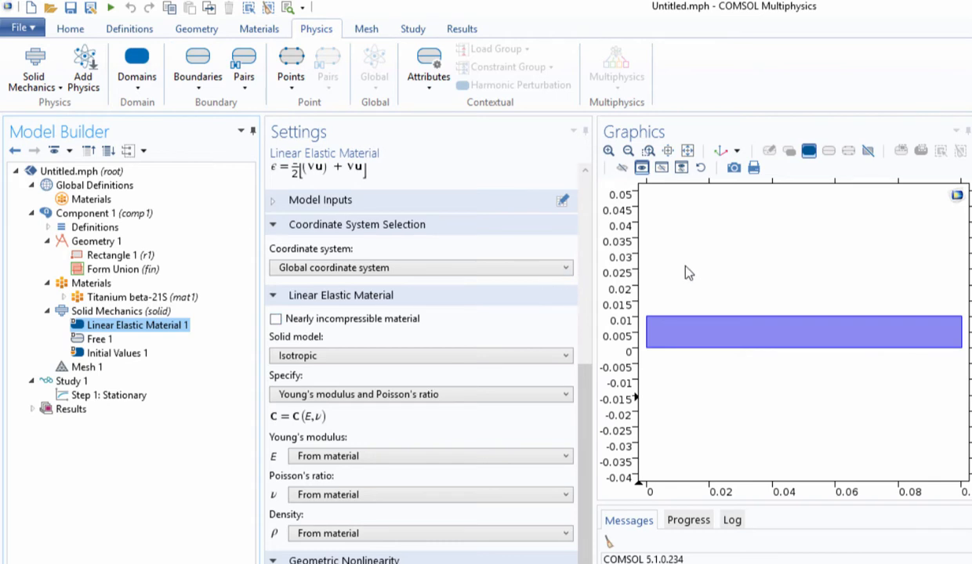
{"action": "left_click", "coordinate": [135, 67]}
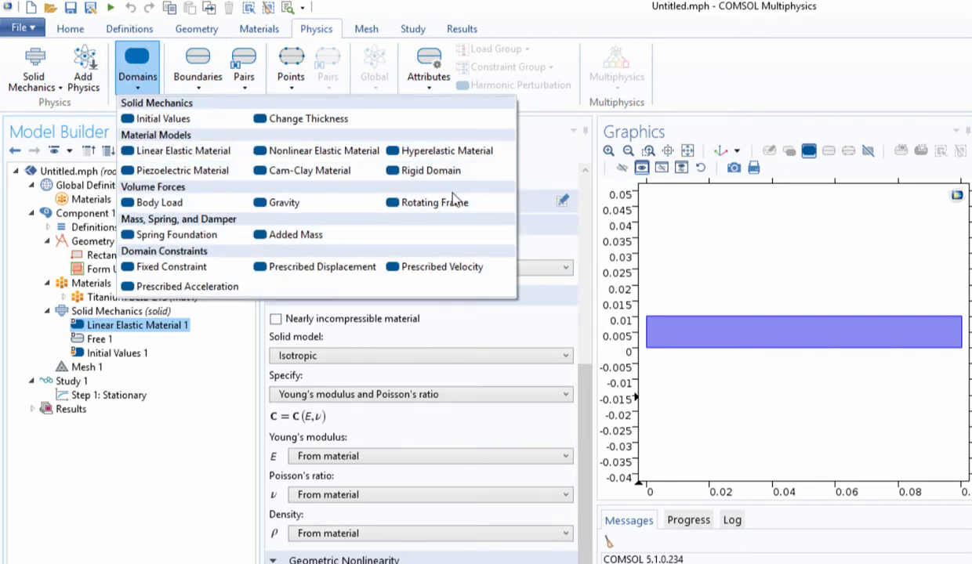
{"action": "left_click", "coordinate": [196, 72]}
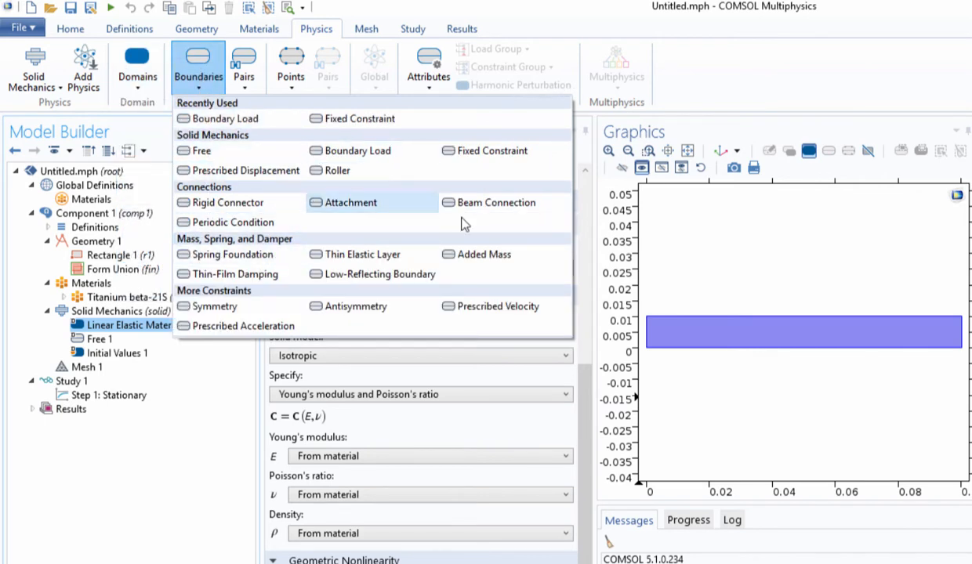
{"action": "left_click", "coordinate": [286, 71]}
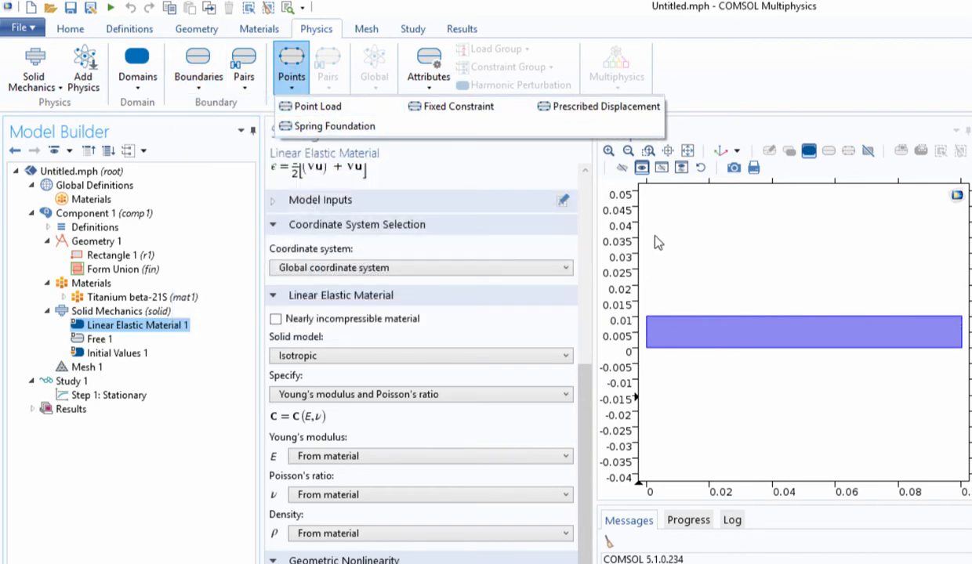
{"action": "left_click", "coordinate": [686, 377]}
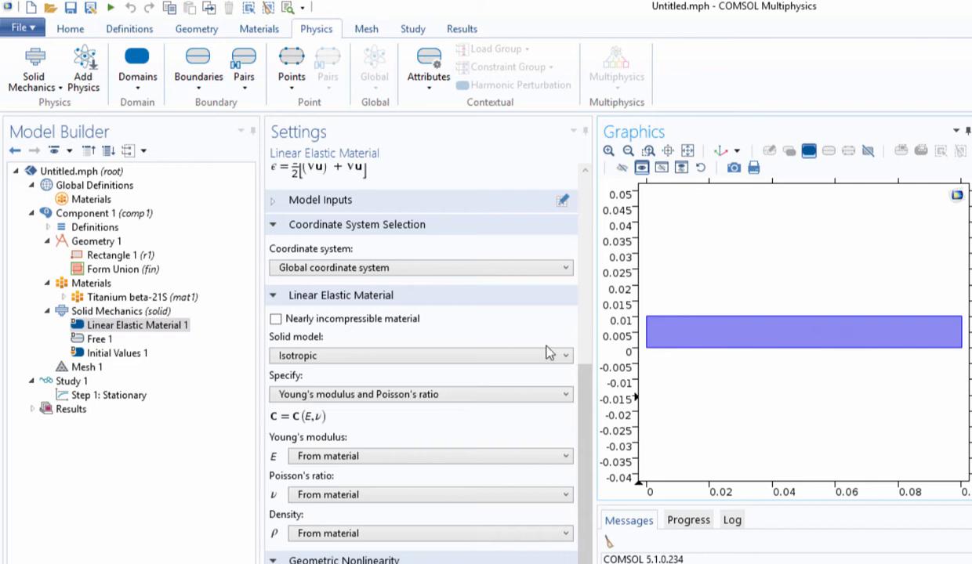
- Set the out-of-plane thickness of the Solid Mechanics interface to 1[cm], keeping the plane strain approximation
{"action": "left_click", "coordinate": [91, 312]}
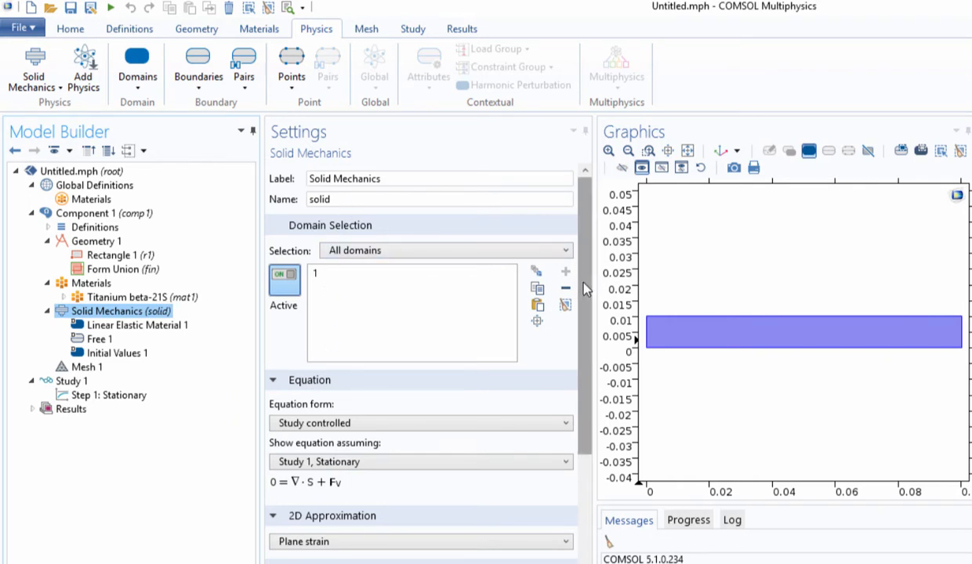
{"action": "left_click_drag", "start_coordinate": [584, 284], "coordinate": [603, 441]}
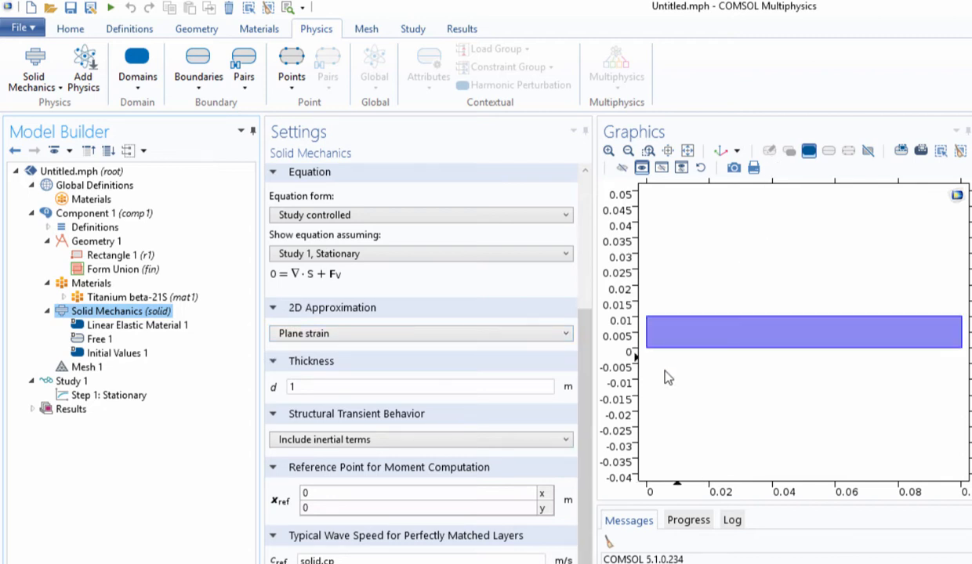
{"action": "left_click", "coordinate": [393, 333]}
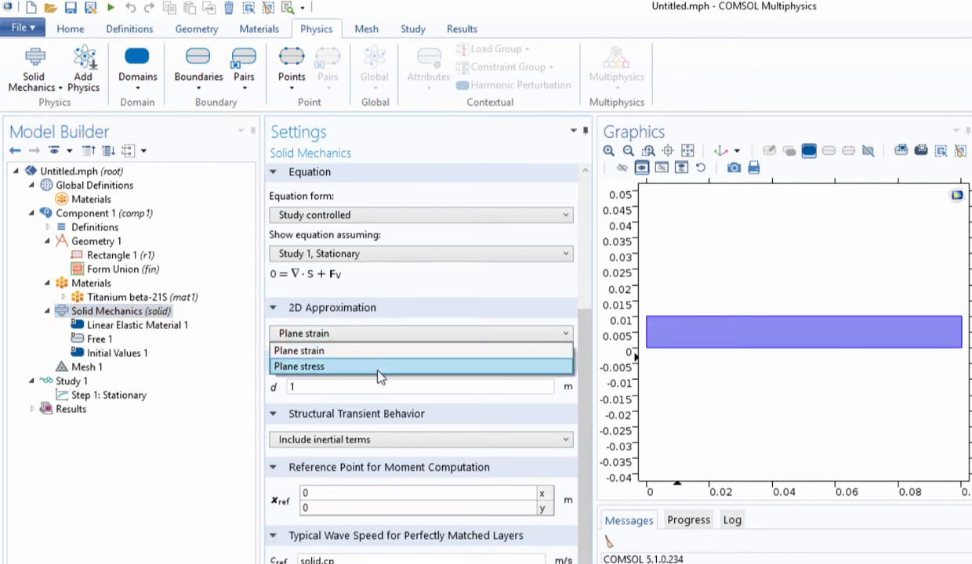
{"action": "left_click", "coordinate": [427, 297]}
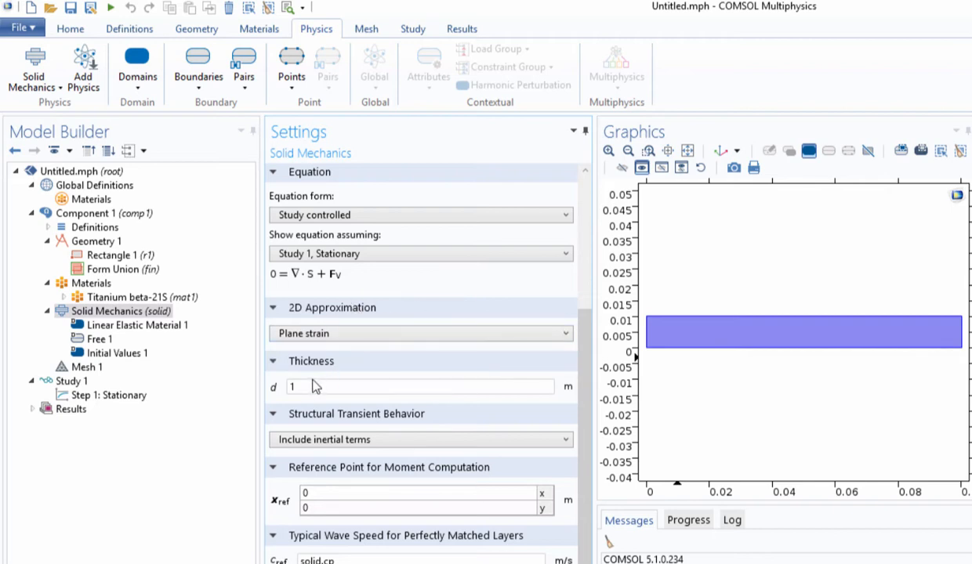
{"action": "left_click_drag", "start_coordinate": [316, 387], "coordinate": [270, 381]}
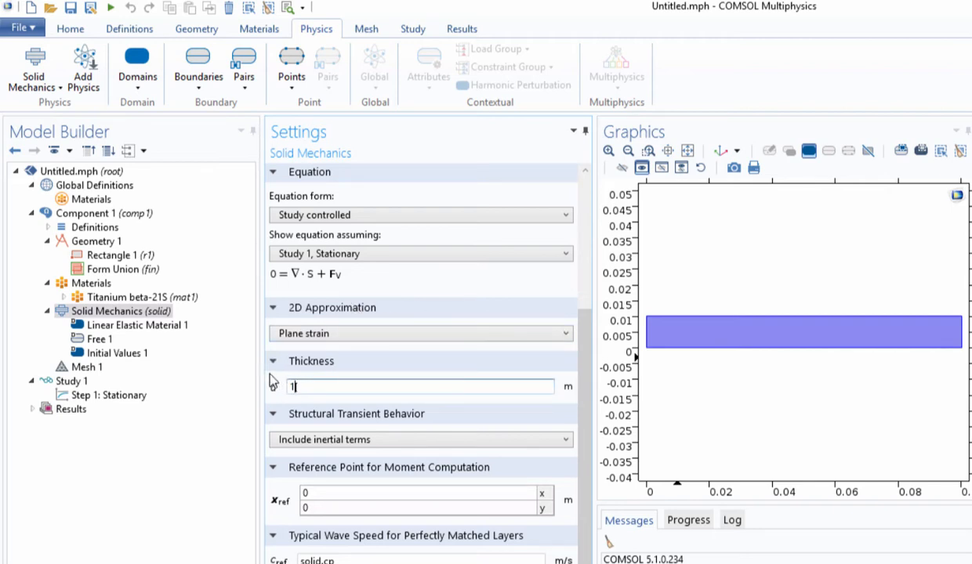
{"action": "type", "text": "1[cm"}
{"action": "key", "text": "Tab"}
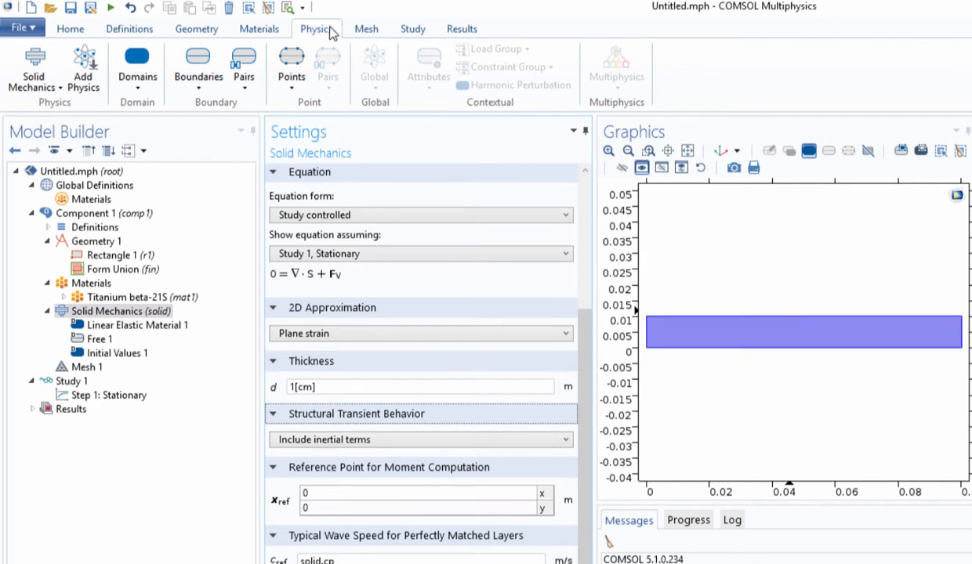
- Add a Fixed Constraint to the beam's left end edge at x = 0
{"action": "left_click", "coordinate": [198, 69]}
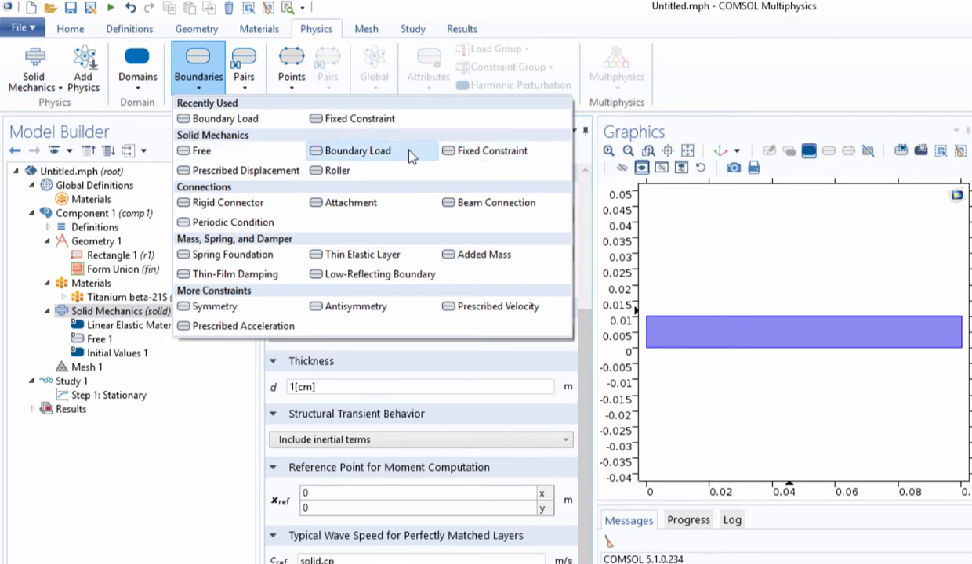
{"action": "left_click", "coordinate": [494, 155]}
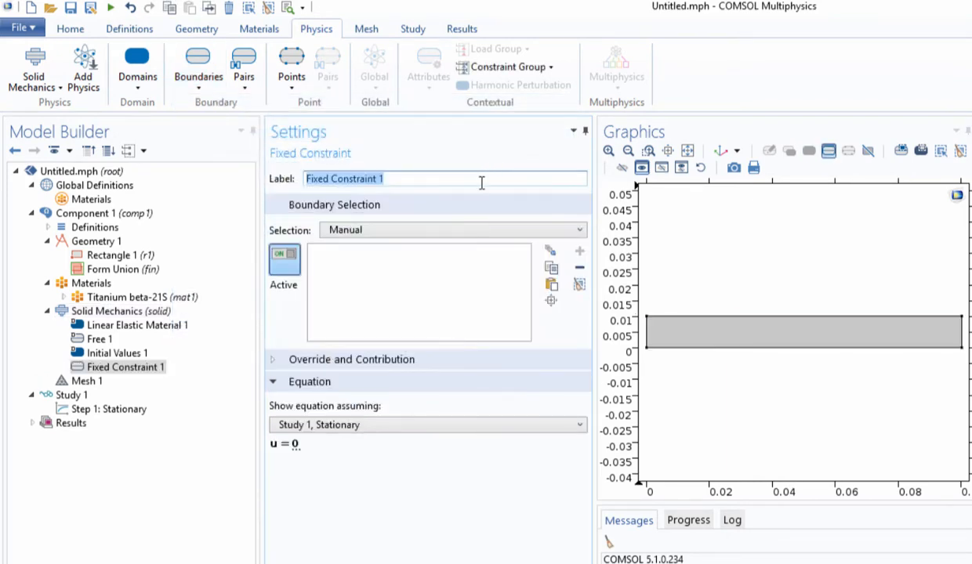
{"action": "left_click", "coordinate": [647, 333]}
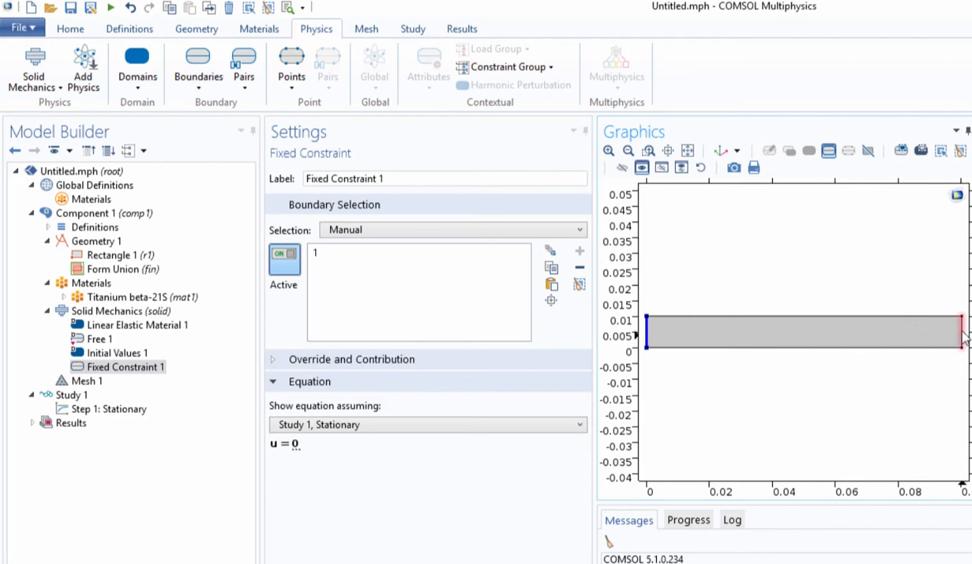
- Add a Boundary Load to the beam's right end edge
{"action": "left_click", "coordinate": [208, 74]}
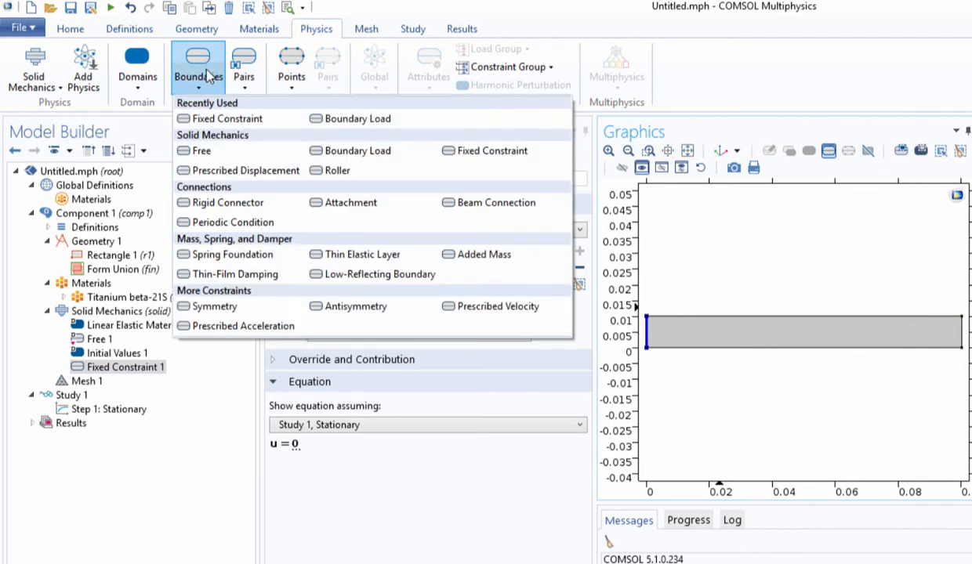
{"action": "left_click", "coordinate": [340, 152]}
{"action": "left_click", "coordinate": [962, 333]}
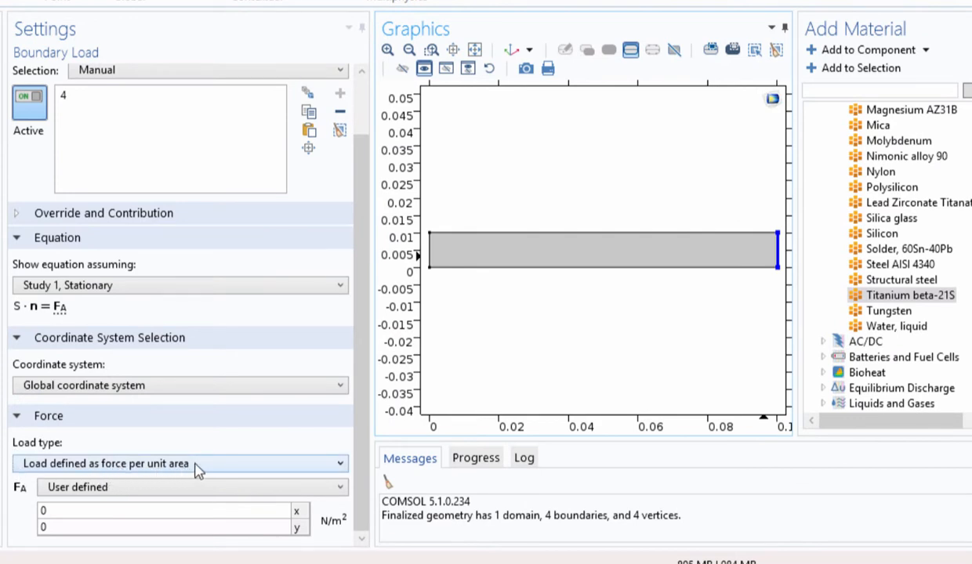
- Define the boundary load as a Total force with a y component of -1000 N
{"action": "left_click", "coordinate": [155, 466]}
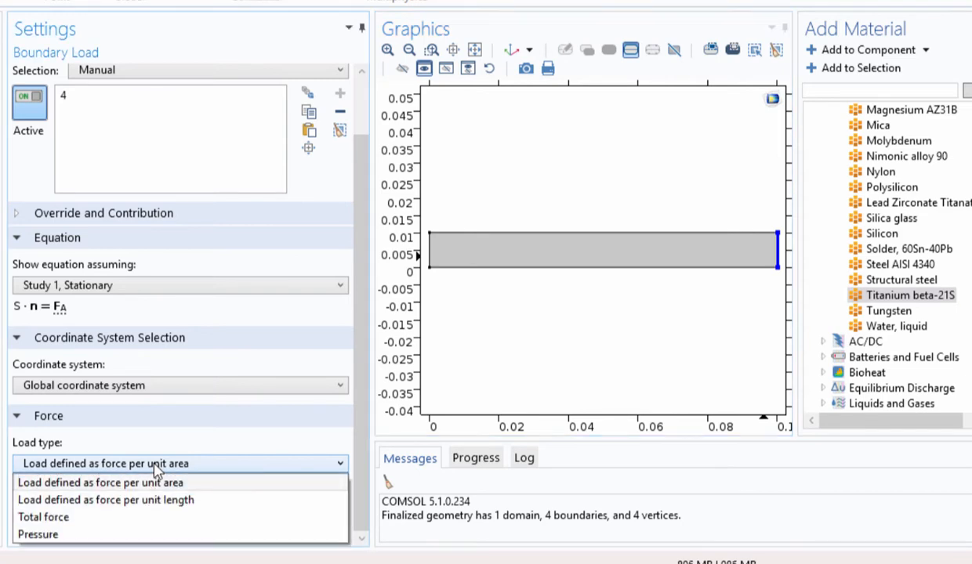
{"action": "left_click", "coordinate": [114, 517]}
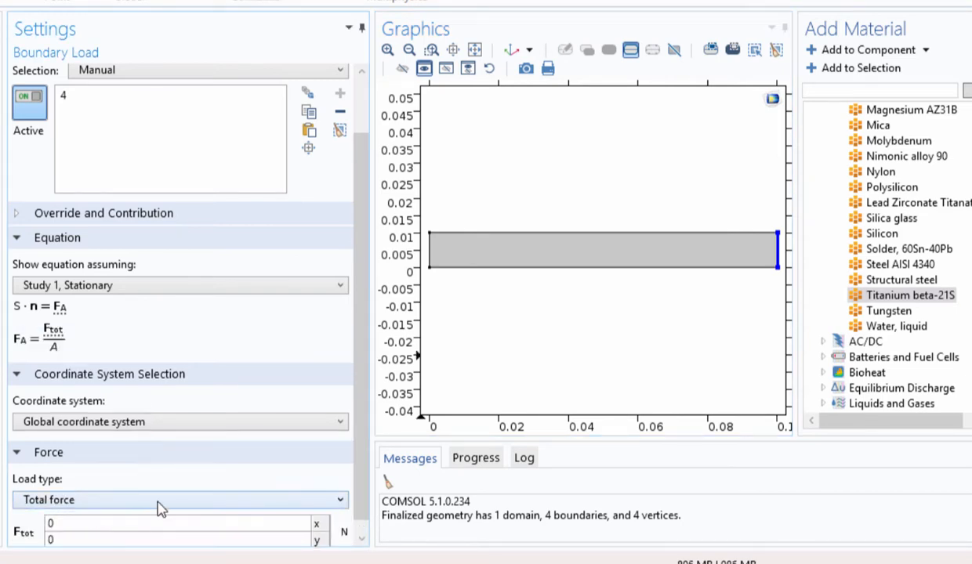
{"action": "scroll", "coordinate": [363, 483], "scroll_direction": "down", "scroll_amount": 1}
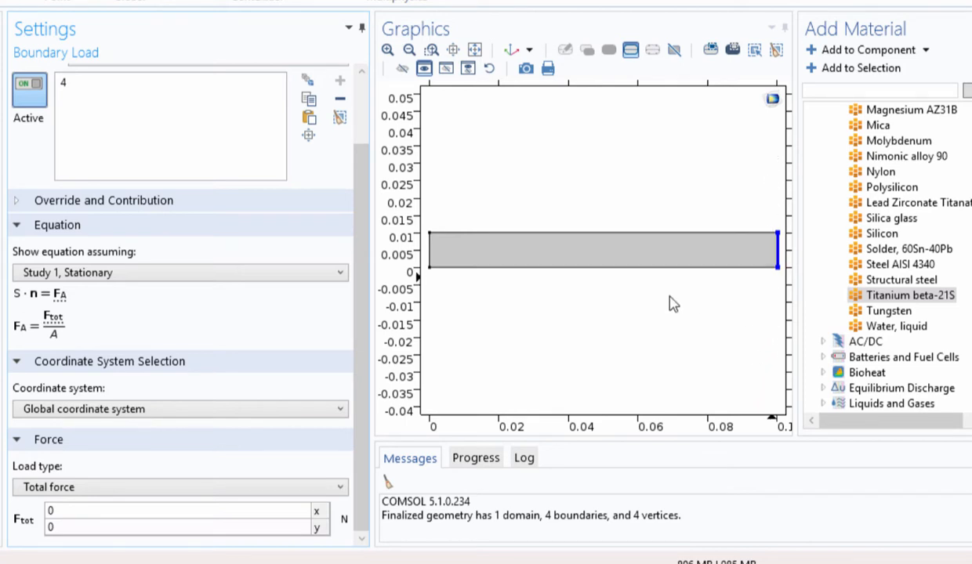
{"action": "left_click", "coordinate": [192, 528]}
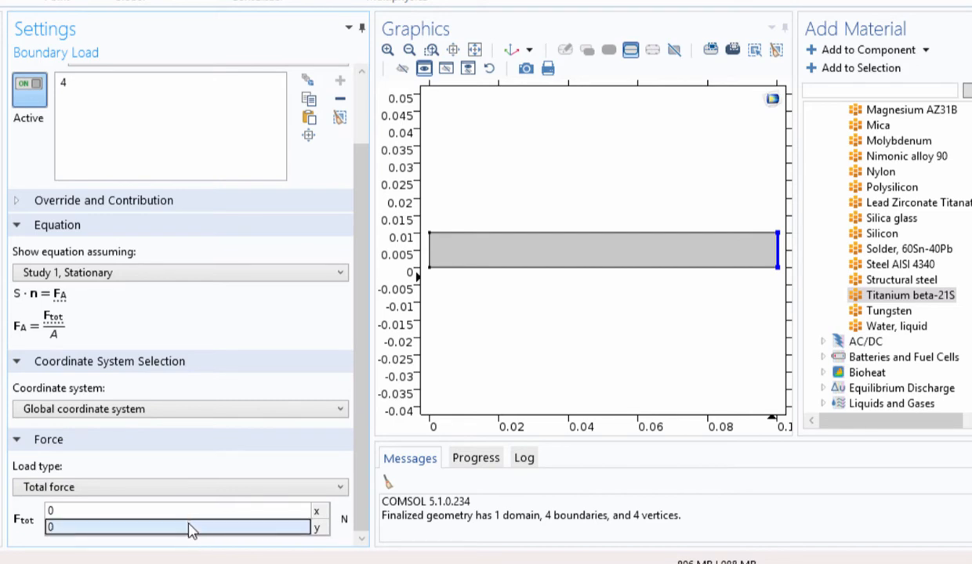
{"action": "double_click", "coordinate": [190, 525]}
{"action": "type", "text": "-1000"}
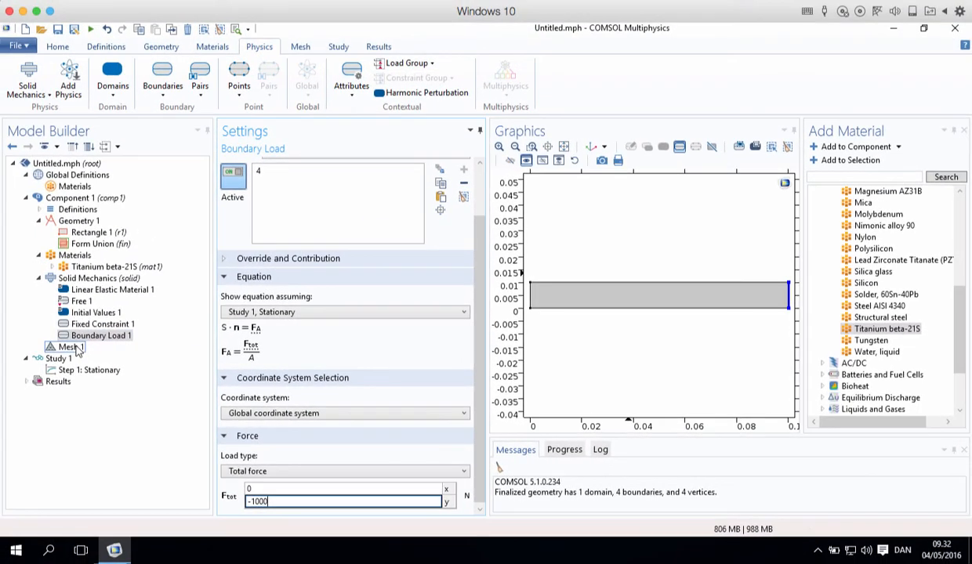
- Build Mesh 1 as a physics-controlled mesh with Normal element size
{"action": "left_click", "coordinate": [75, 348]}
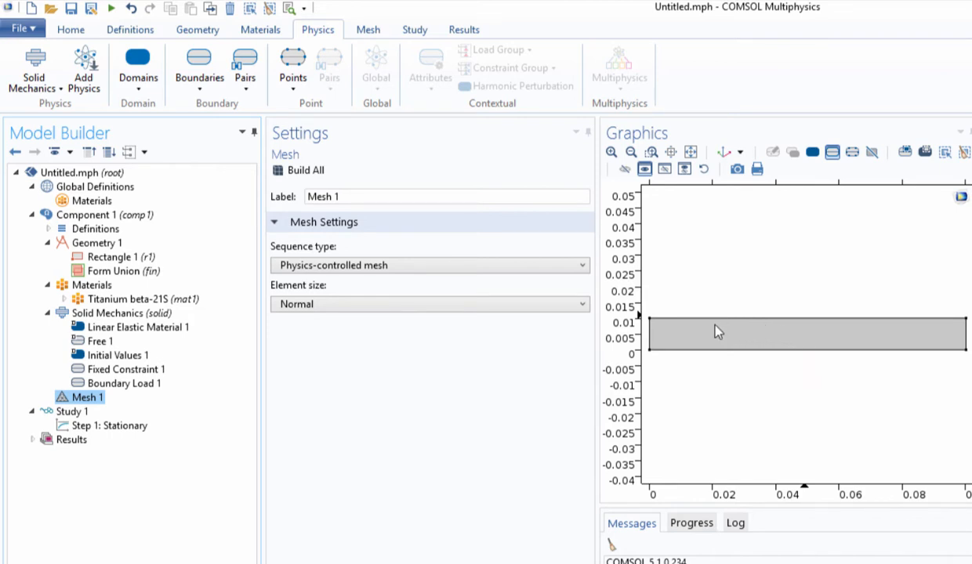
{"action": "left_click", "coordinate": [368, 30]}
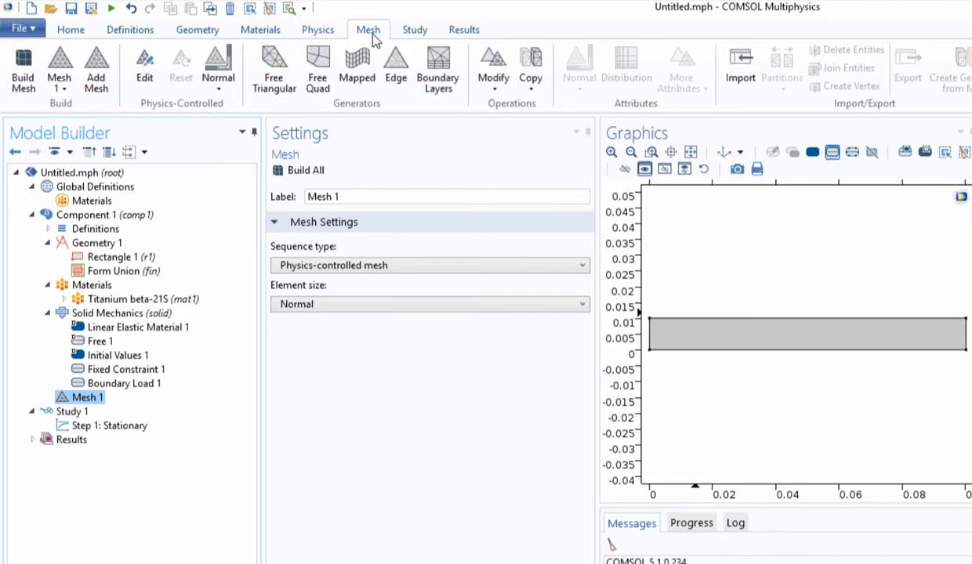
{"action": "left_click", "coordinate": [24, 83]}
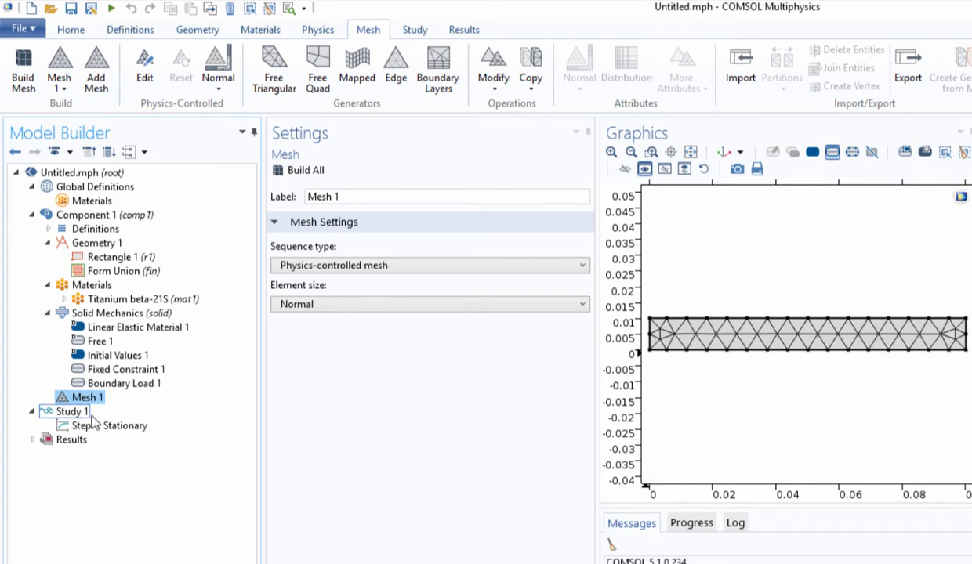
- Compute Study 1 to solve the stationary beam problem
{"action": "left_click", "coordinate": [415, 34]}
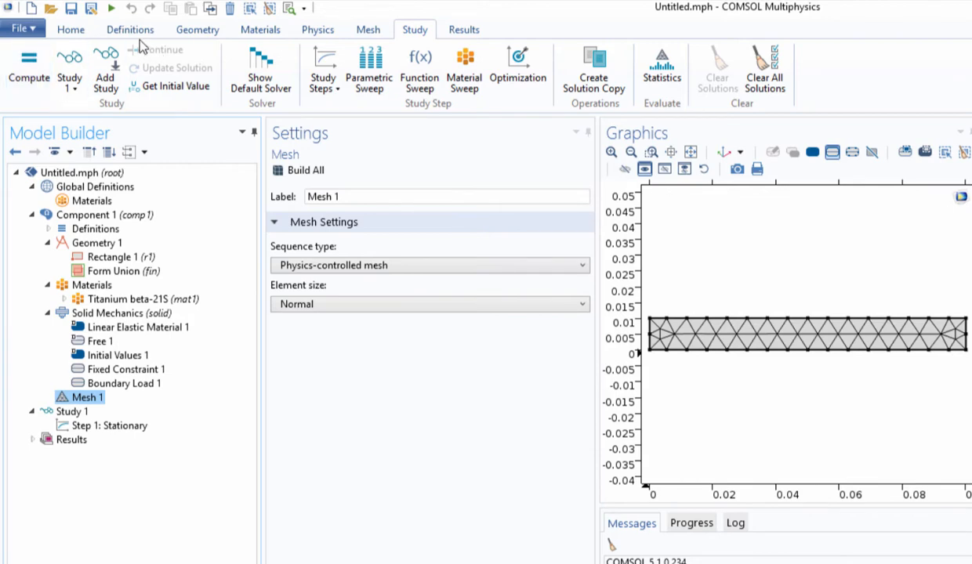
{"action": "left_click", "coordinate": [71, 30]}
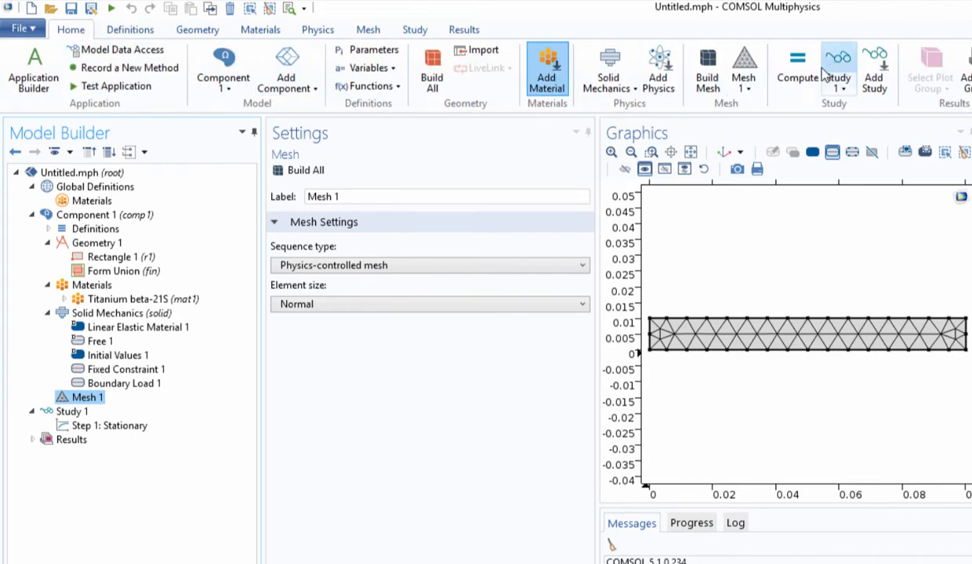
{"action": "left_click", "coordinate": [75, 411]}
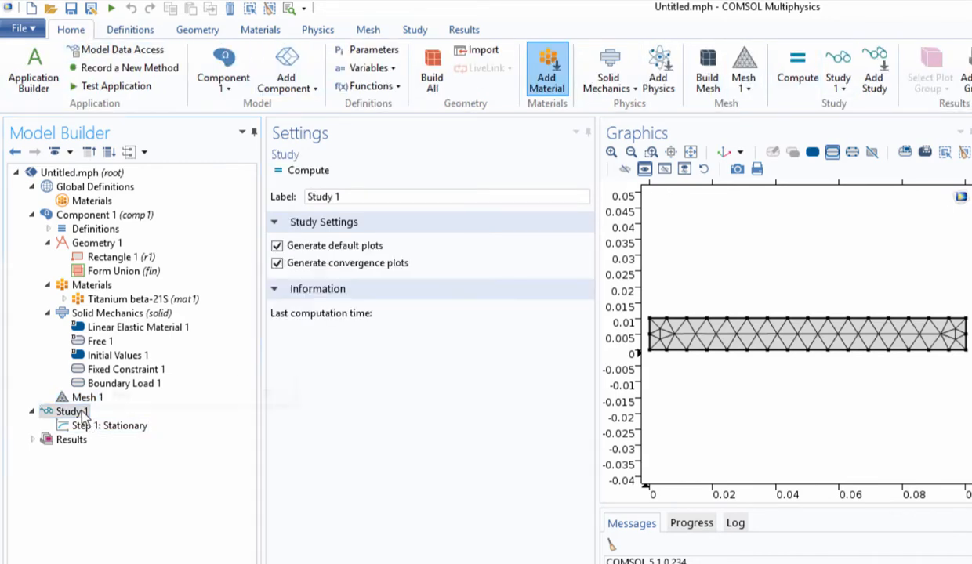
{"action": "right_click", "coordinate": [84, 408]}
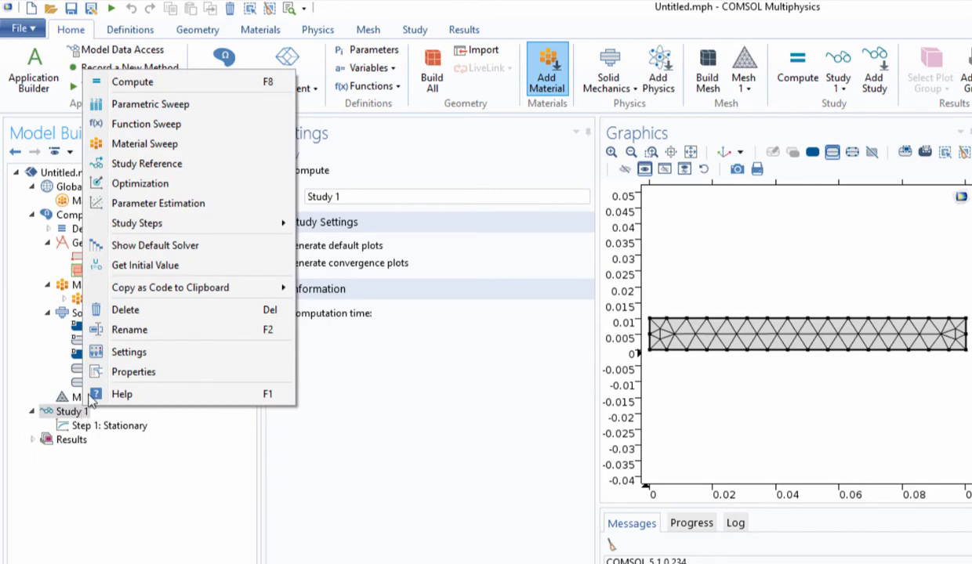
{"action": "left_click", "coordinate": [178, 81]}
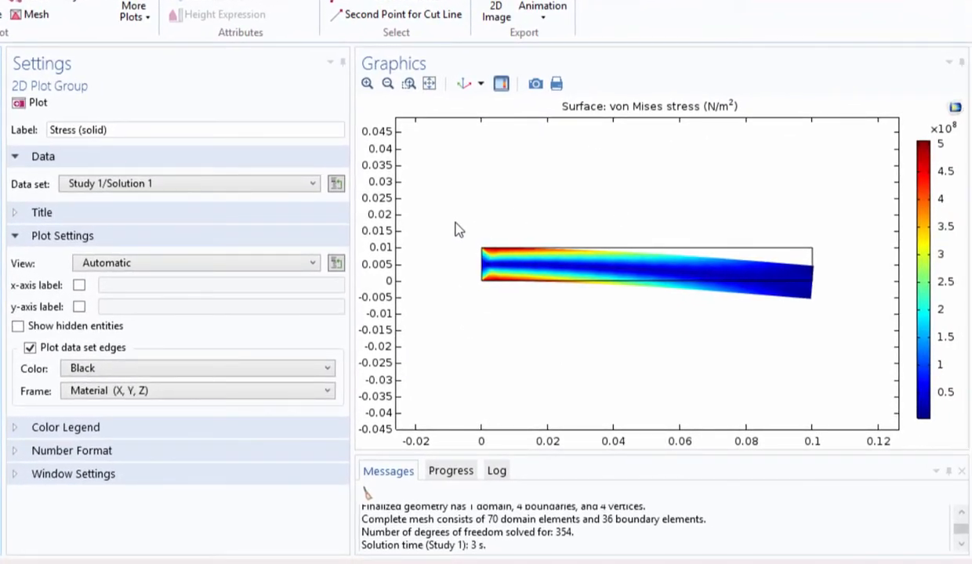
- Set the unit of Surface 1 in the Stress (solid) plot group to Pa and replot it
{"action": "left_click", "coordinate": [428, 83]}
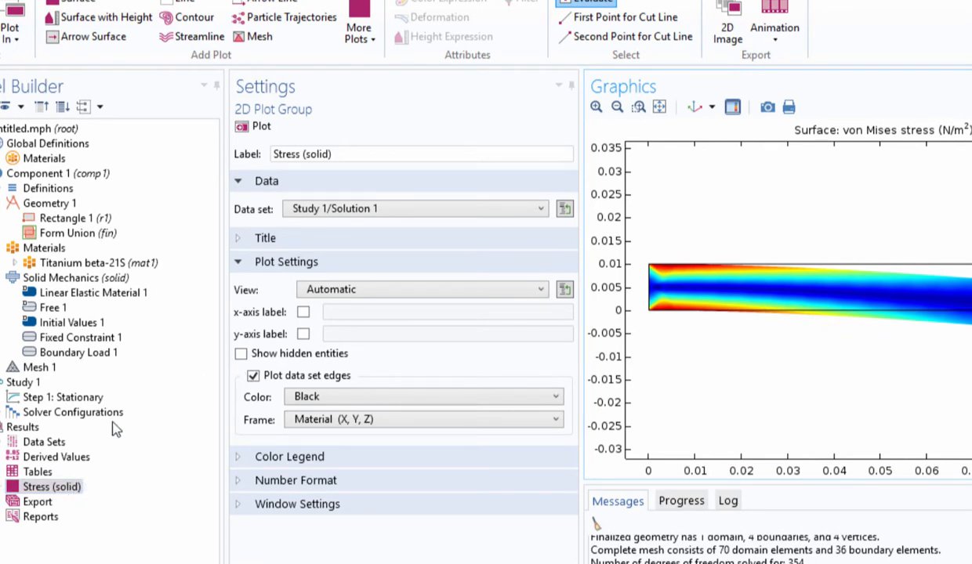
{"action": "left_click", "coordinate": [3, 487]}
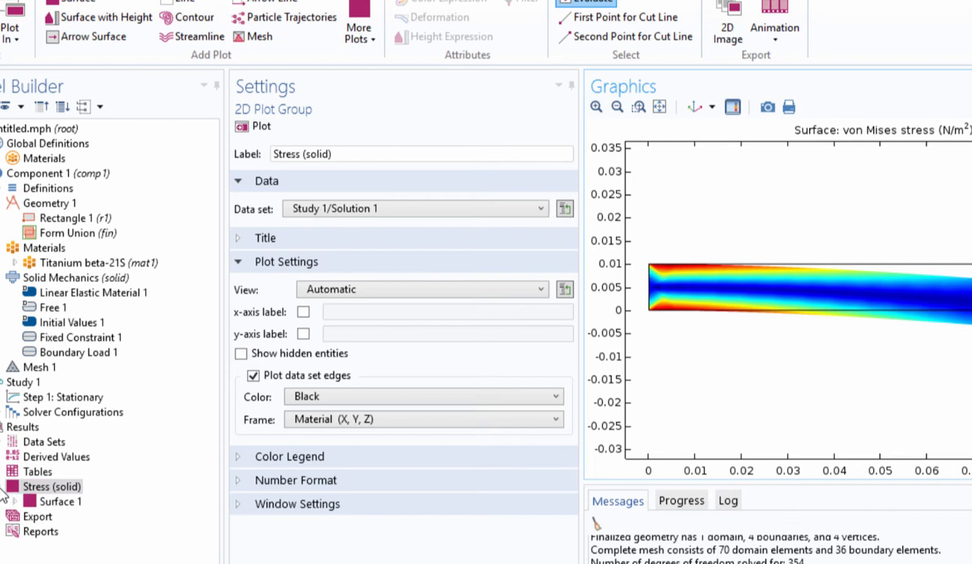
{"action": "left_click", "coordinate": [53, 501]}
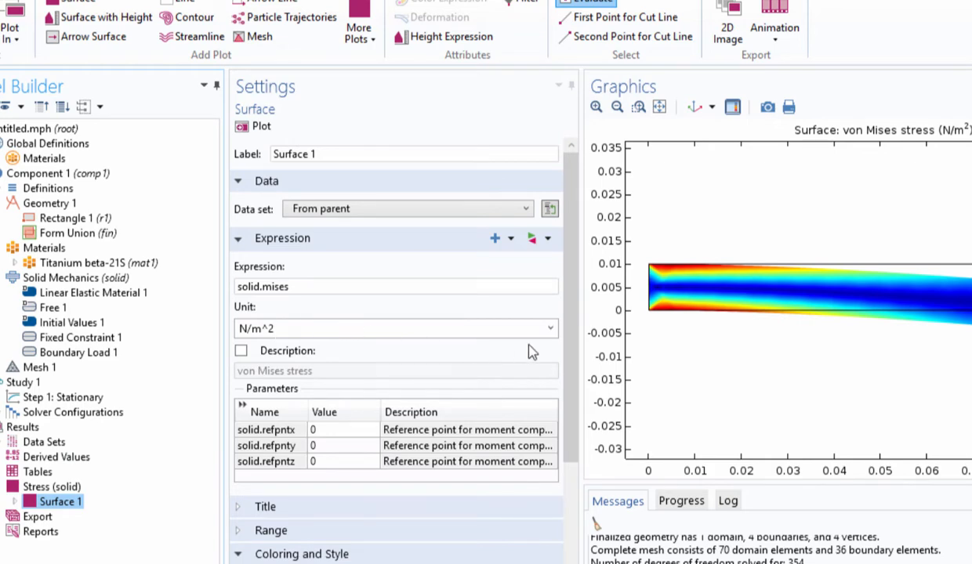
{"action": "left_click", "coordinate": [551, 329]}
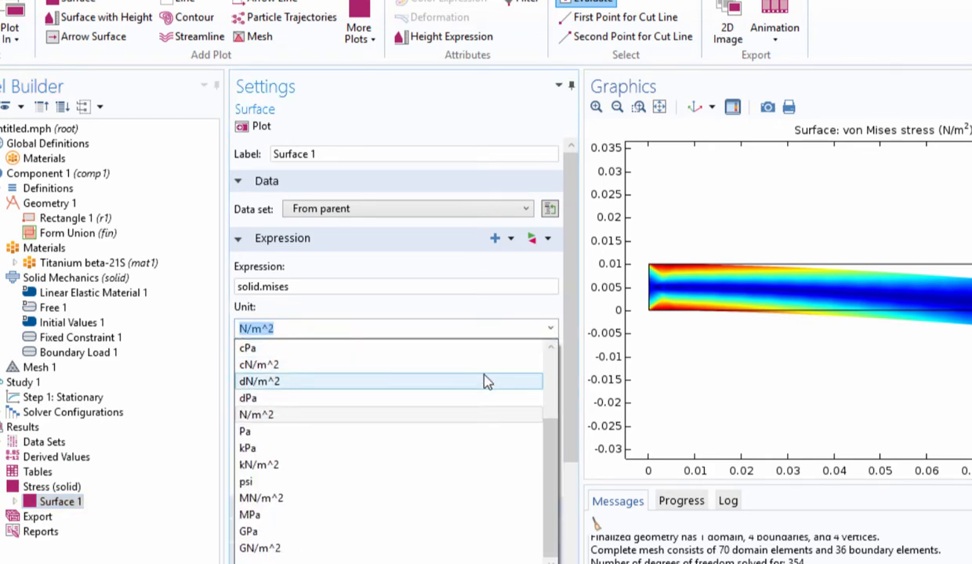
{"action": "left_click", "coordinate": [447, 441]}
{"action": "left_click", "coordinate": [255, 126]}
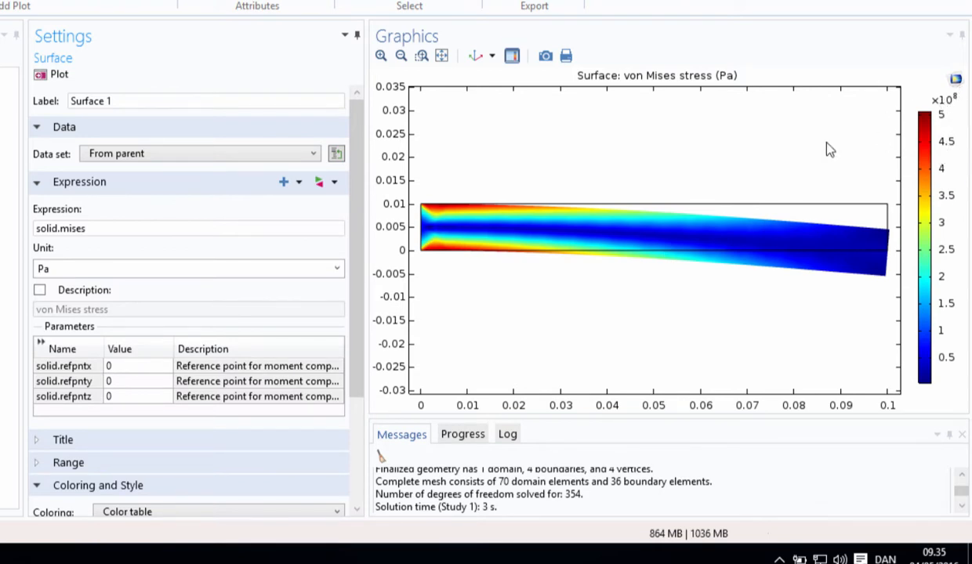
- Change the unit of the von Mises stress surface plot to MPa and replot it
{"action": "left_click", "coordinate": [336, 270]}
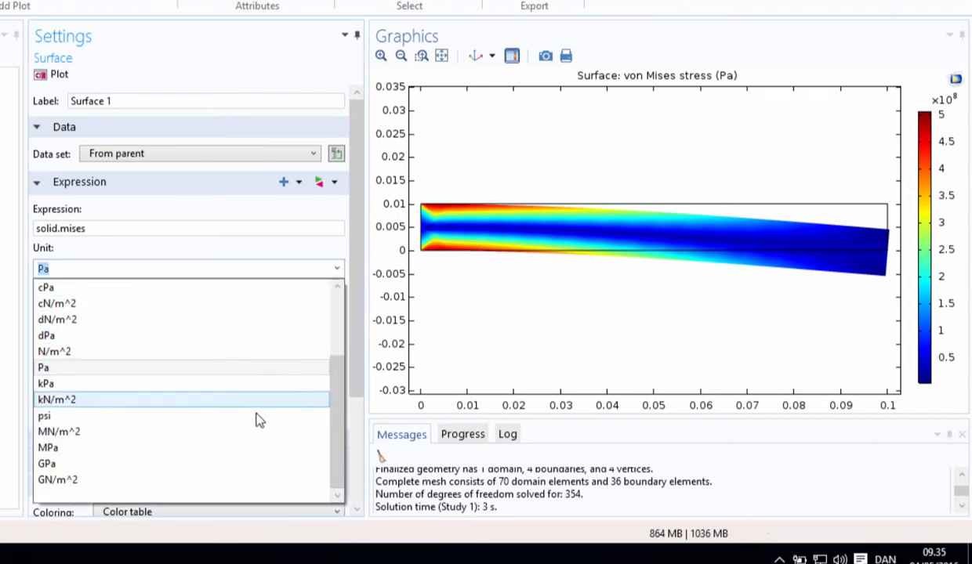
{"action": "left_click", "coordinate": [249, 450]}
{"action": "left_click", "coordinate": [55, 74]}
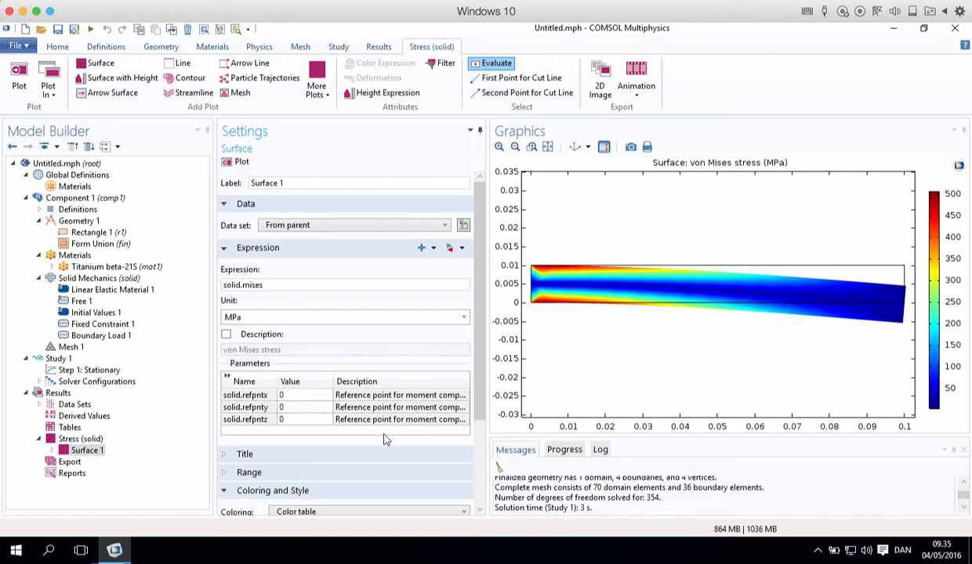
- Set the scale factor of the Deformation under Surface 1 in Stress (solid) to 1 and replot
{"action": "left_click", "coordinate": [51, 451]}
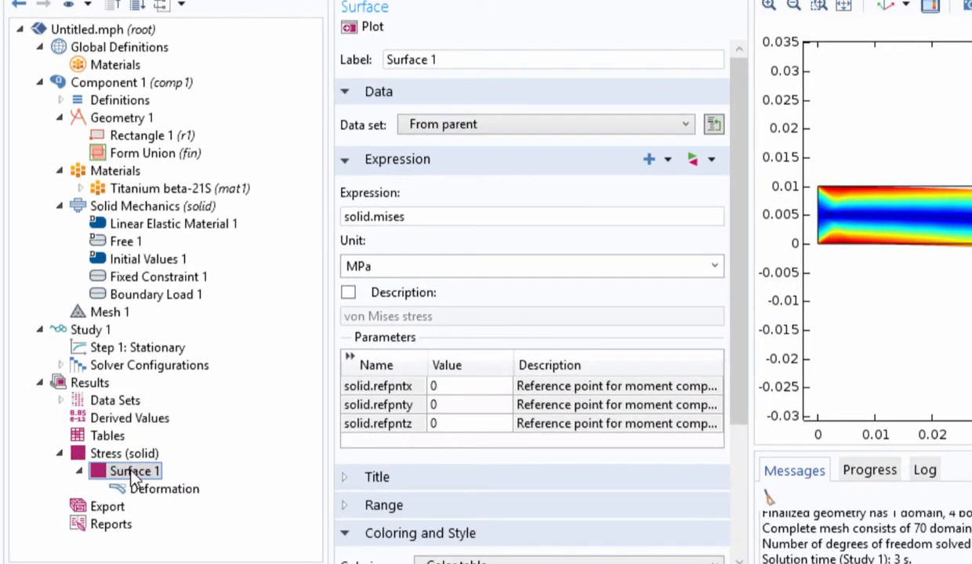
{"action": "left_click", "coordinate": [159, 490]}
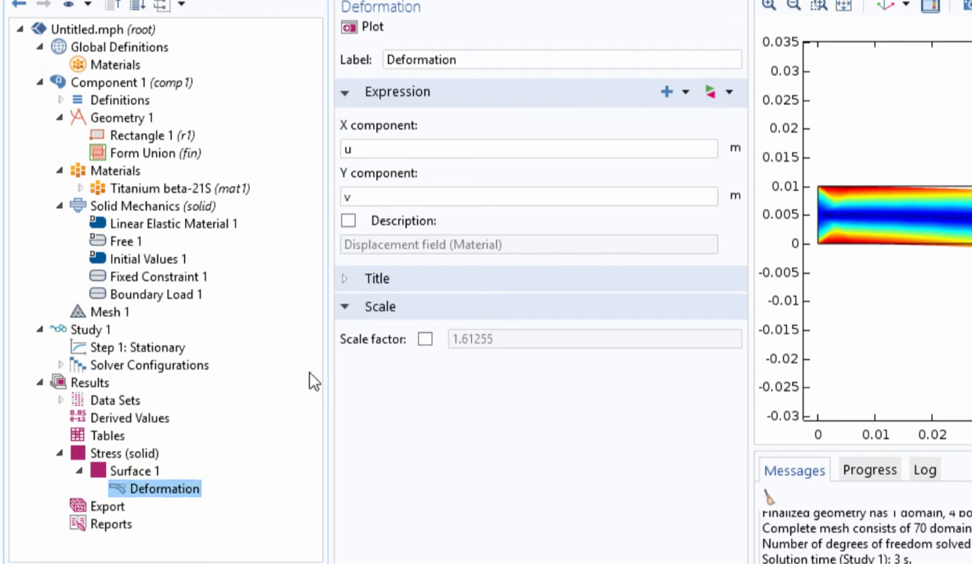
{"action": "left_click", "coordinate": [424, 340]}
{"action": "triple_click", "coordinate": [510, 341]}
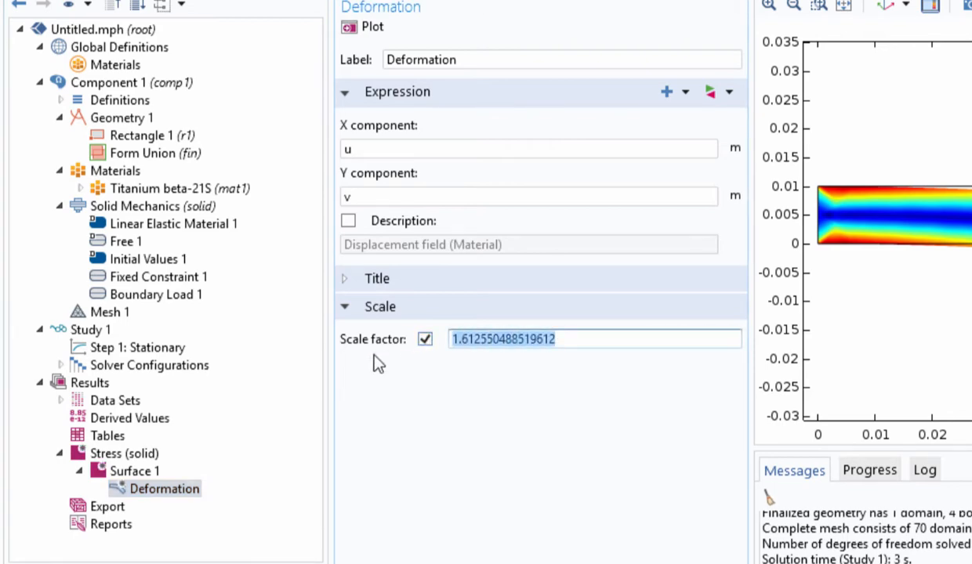
{"action": "type", "text": "1"}
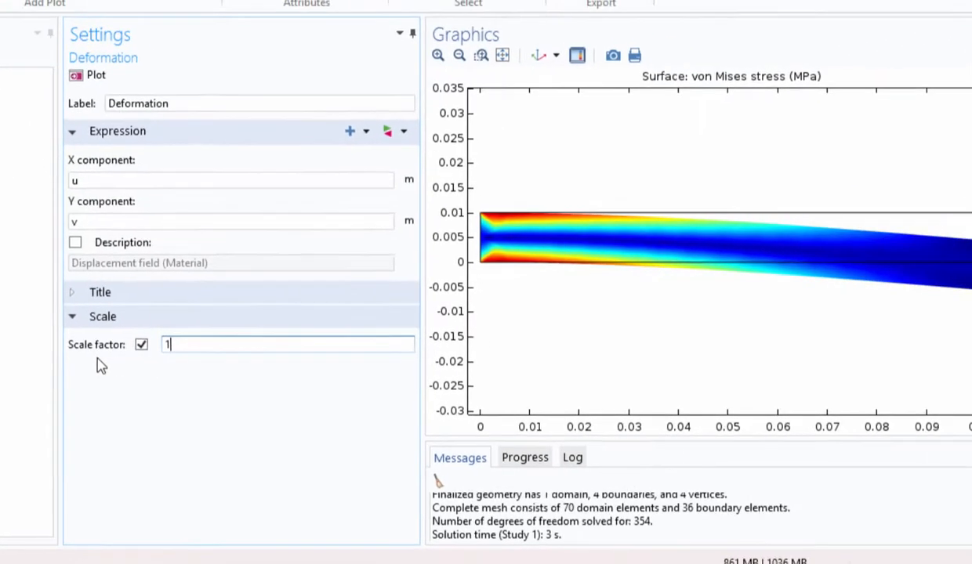
{"action": "left_click", "coordinate": [88, 74]}
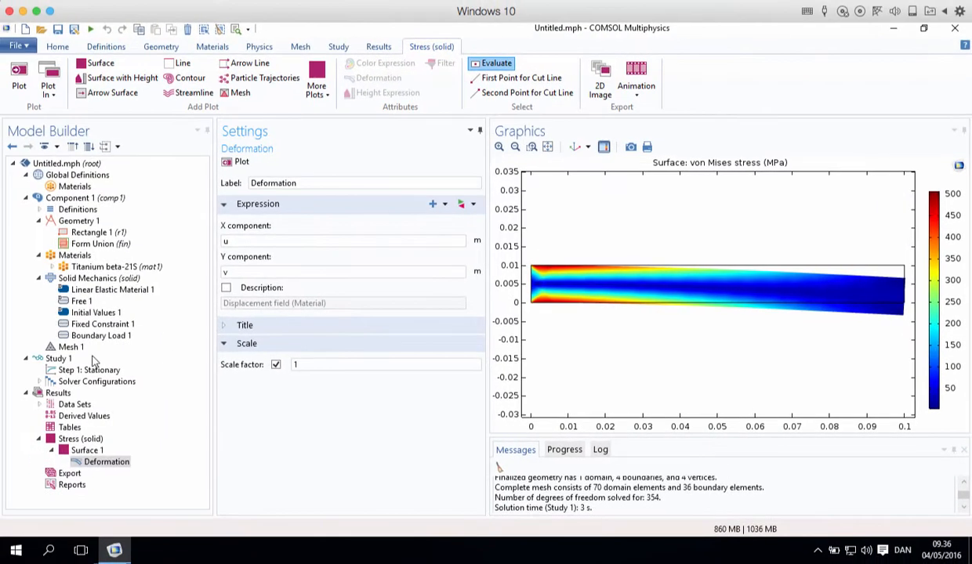
- Rebuild Mesh 1 with the Extremely fine element size and recompute Study 1
{"action": "left_click", "coordinate": [73, 346]}
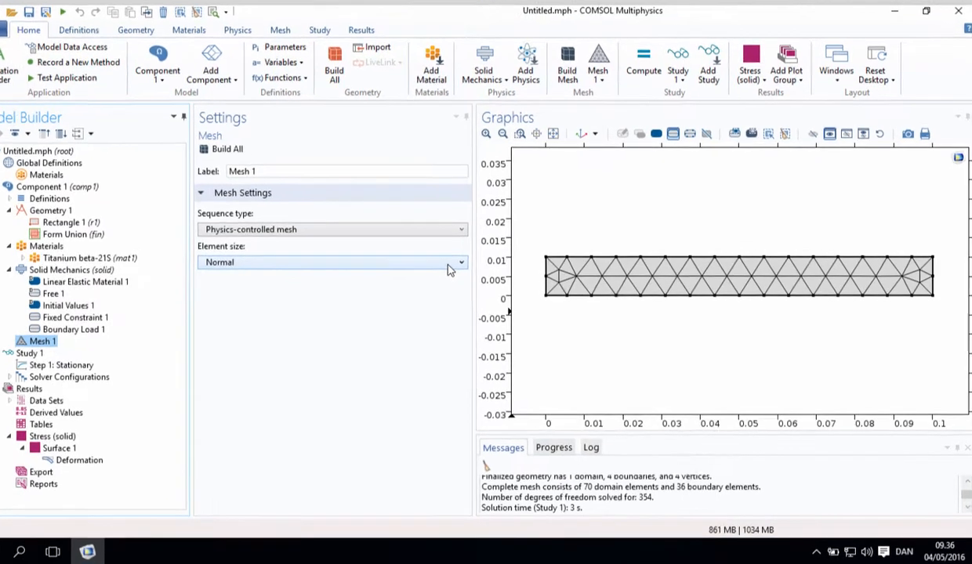
{"action": "left_click", "coordinate": [449, 268]}
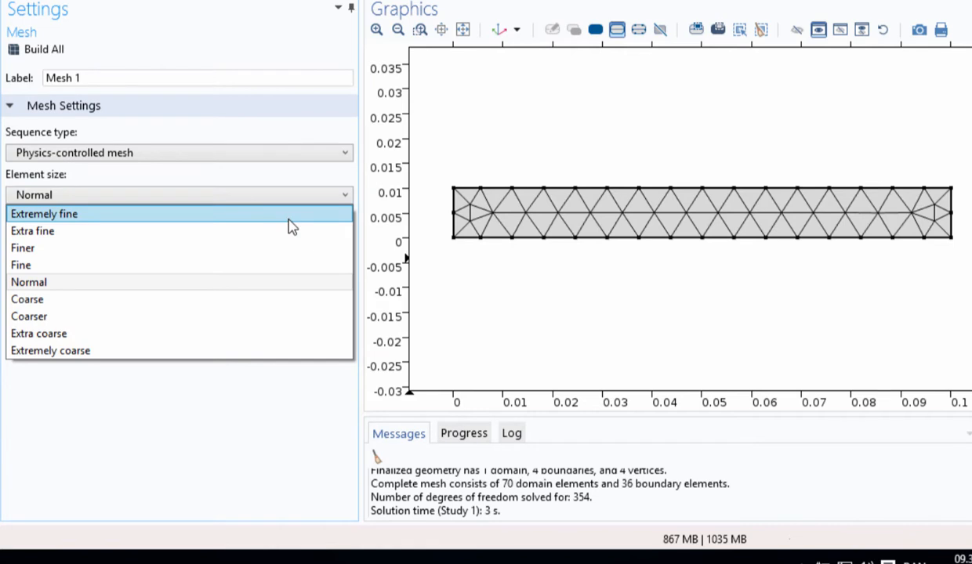
{"action": "left_click", "coordinate": [288, 220]}
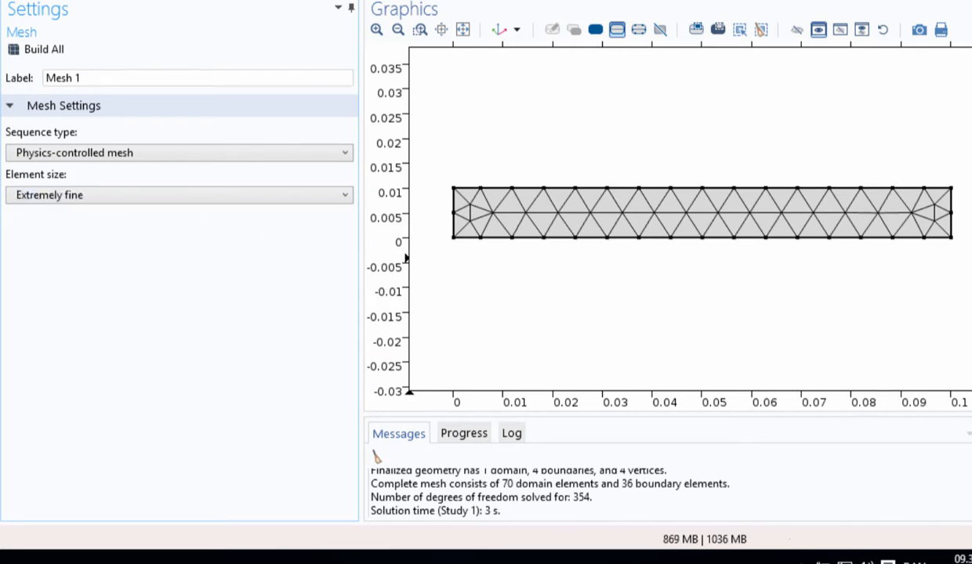
{"action": "left_click", "coordinate": [43, 50]}
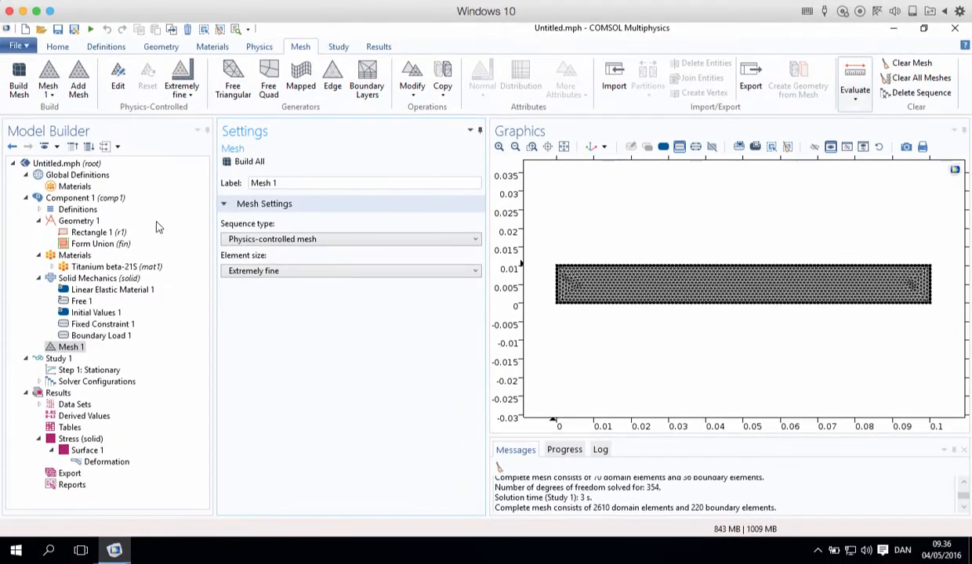
{"action": "left_click", "coordinate": [338, 47]}
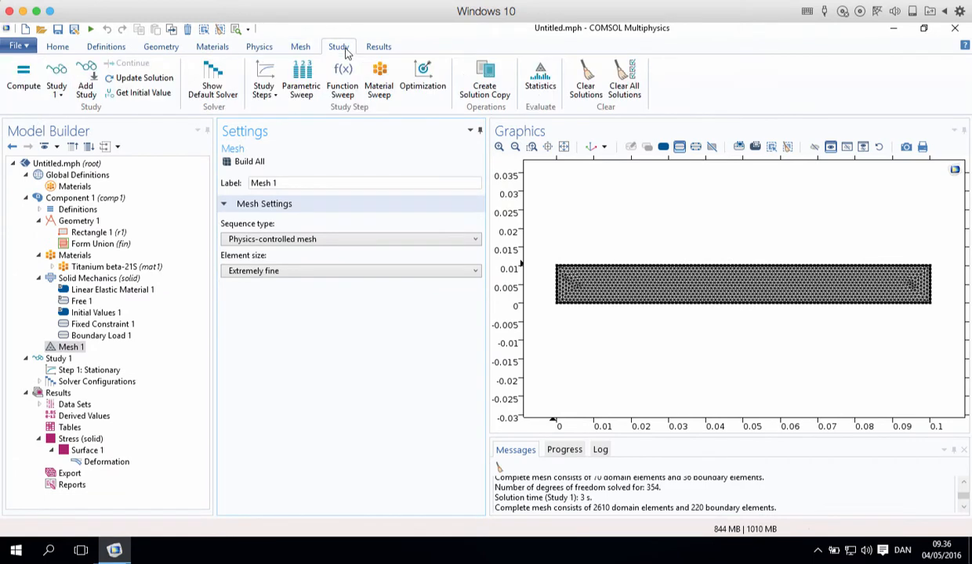
{"action": "left_click", "coordinate": [21, 93]}
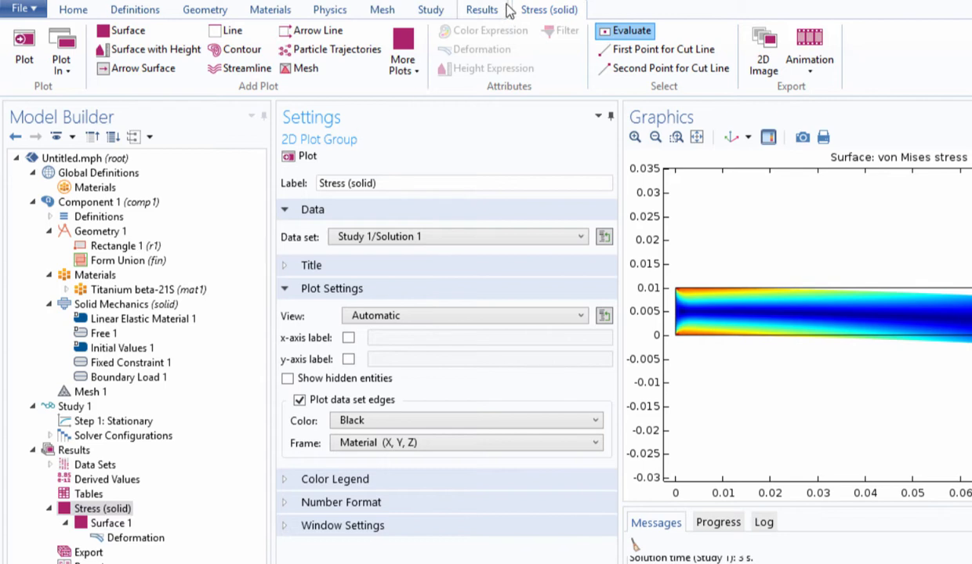
- Add a 2D plot group labelled Fisk and plot a Surface in it with the default expression
{"action": "left_click", "coordinate": [481, 11]}
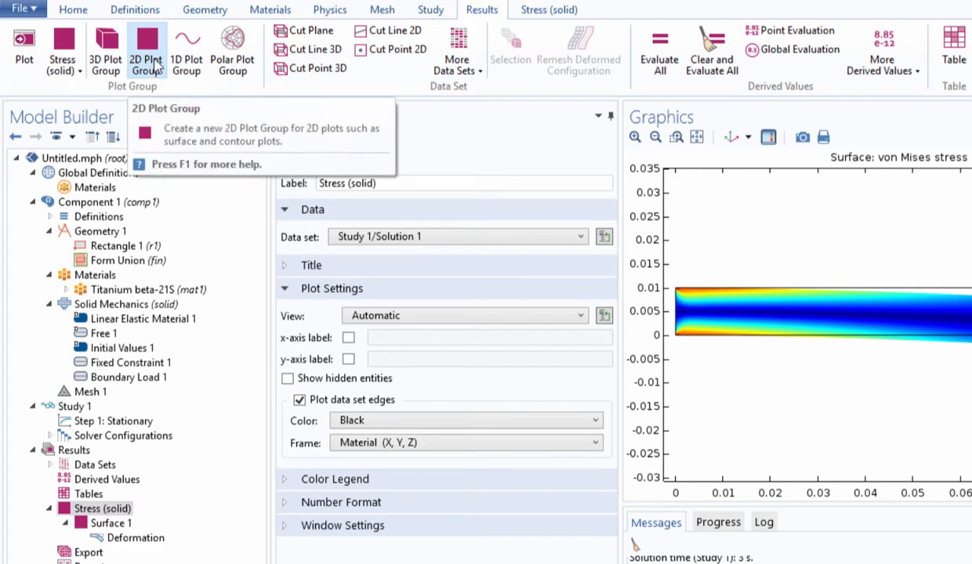
{"action": "left_click", "coordinate": [146, 66]}
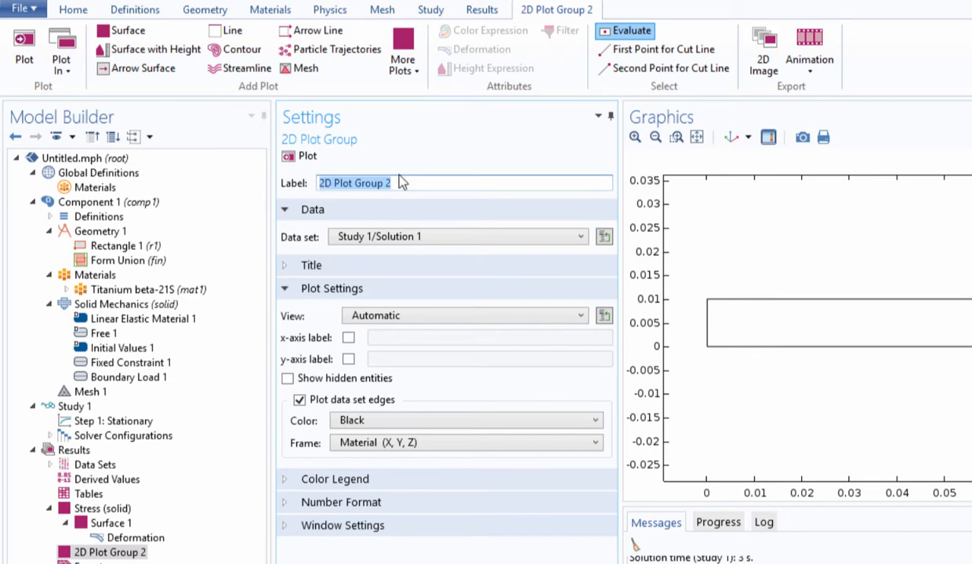
{"action": "type", "text": "Fisk"}
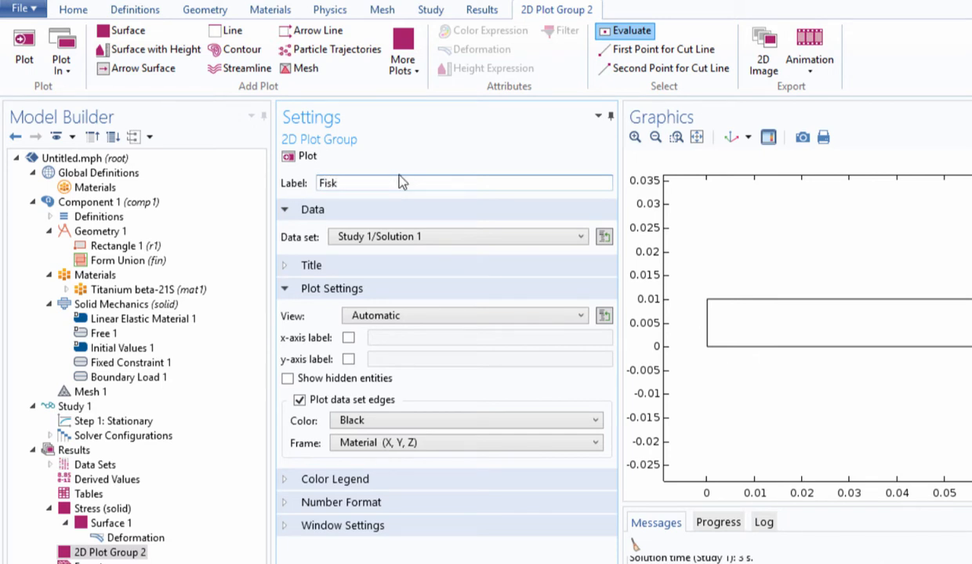
{"action": "left_click", "coordinate": [303, 157]}
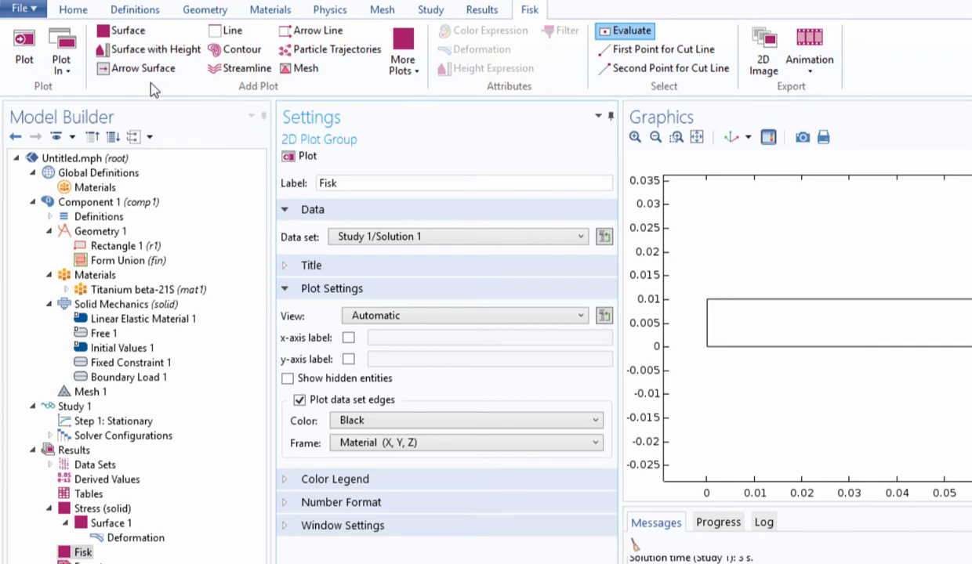
{"action": "left_click", "coordinate": [126, 36]}
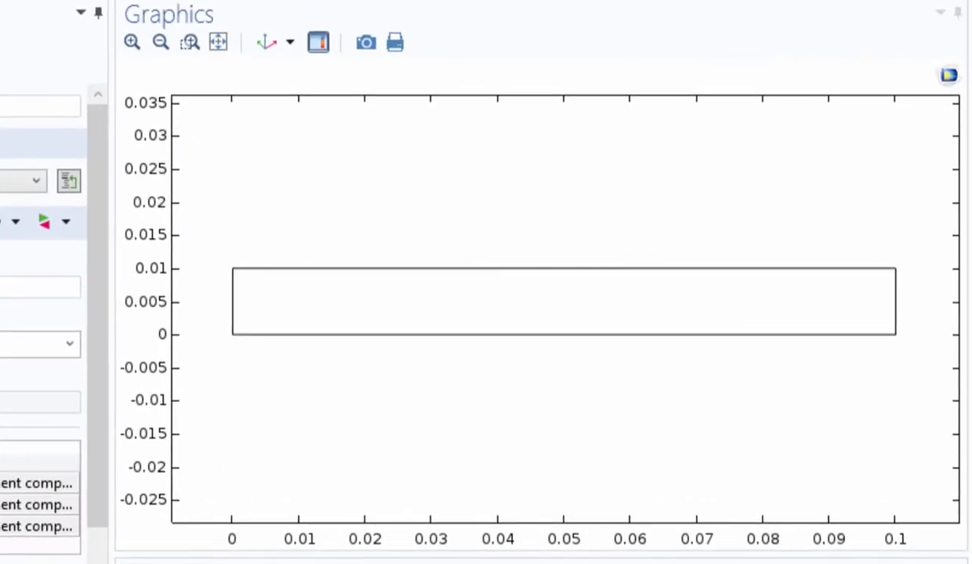
{"action": "key", "text": "F8"}
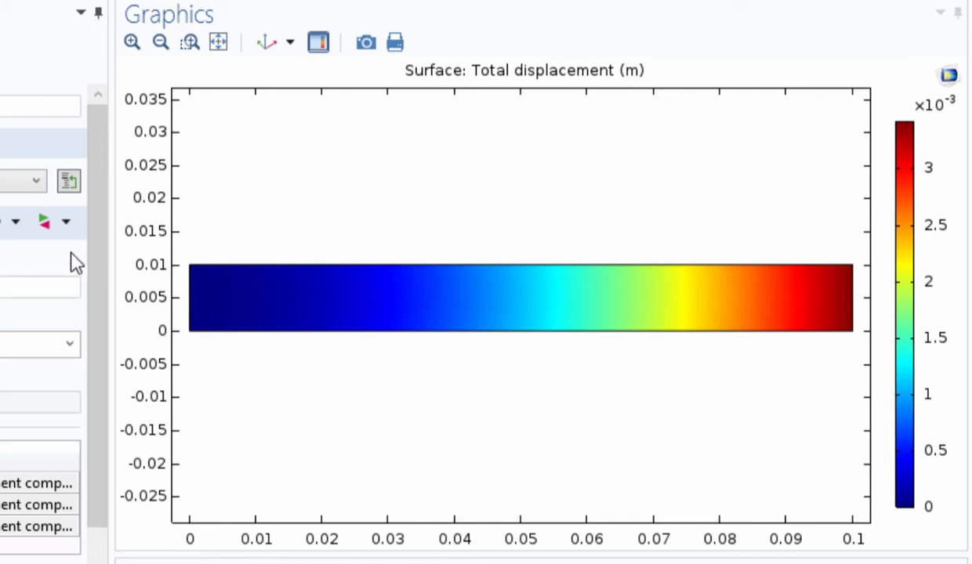
- Replace the expression of the Fisk surface plot with solid.sp1, the first principal stress from the Solid Mechanics principal stresses
{"action": "left_click", "coordinate": [55, 227]}
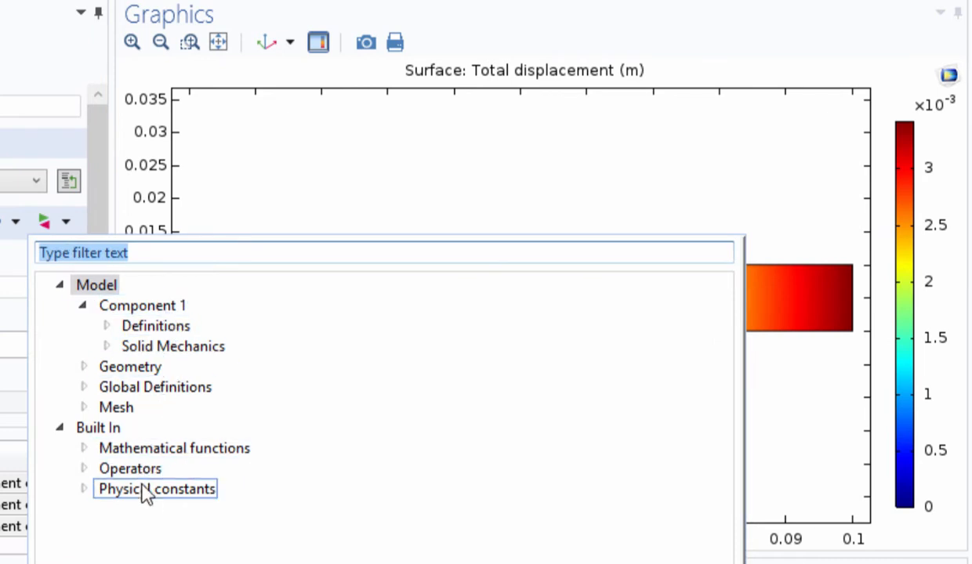
{"action": "left_click", "coordinate": [107, 348]}
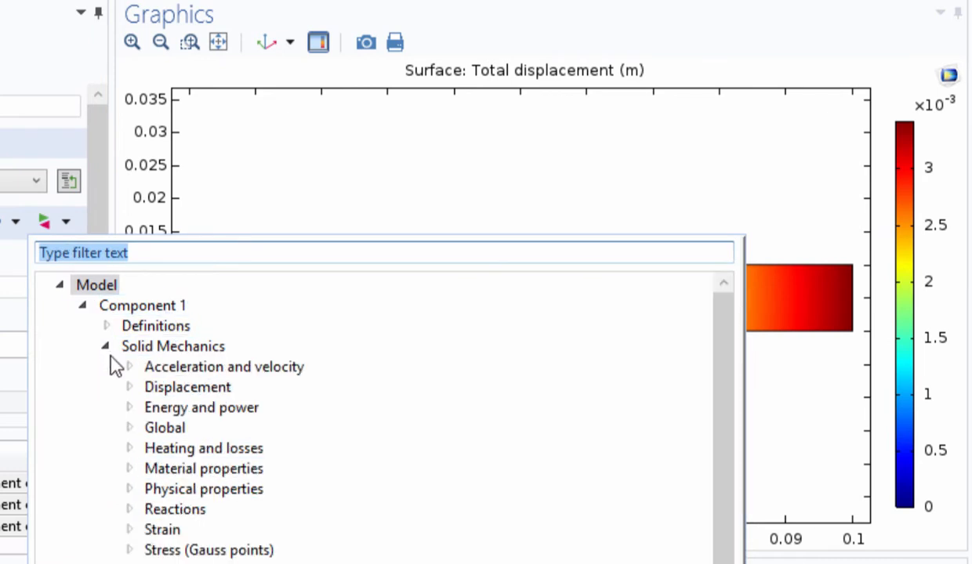
{"action": "left_click", "coordinate": [206, 386]}
{"action": "left_click", "coordinate": [206, 408]}
{"action": "left_click", "coordinate": [182, 427]}
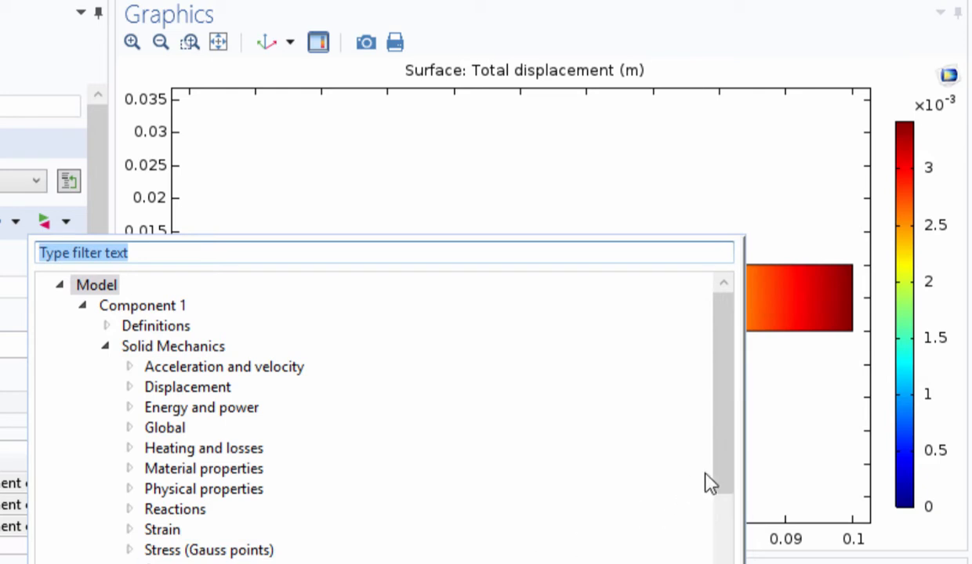
{"action": "left_click_drag", "start_coordinate": [731, 468], "coordinate": [731, 563]}
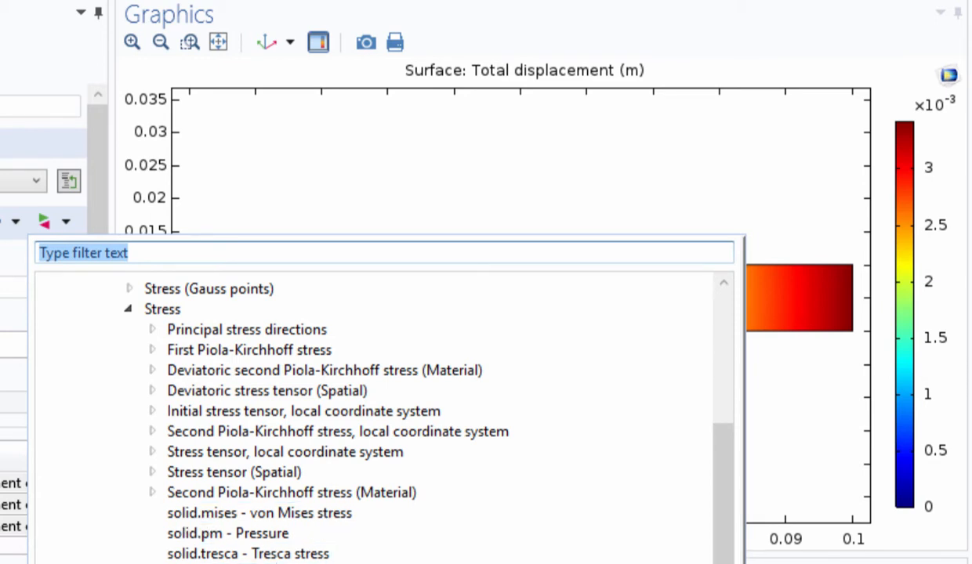
{"action": "scroll", "coordinate": [705, 541], "scroll_direction": "down", "scroll_amount": 2}
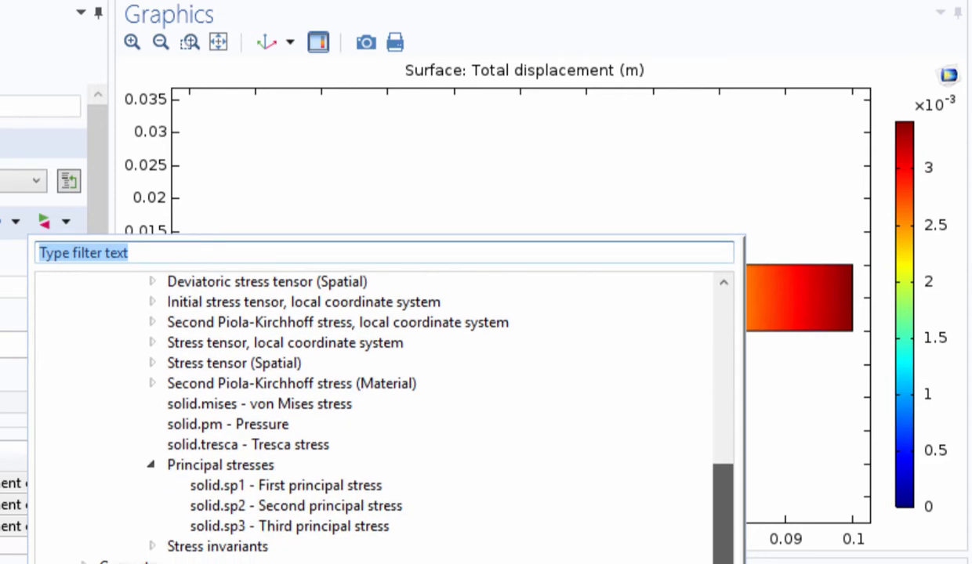
{"action": "scroll", "coordinate": [379, 514], "scroll_direction": "down", "scroll_amount": 1}
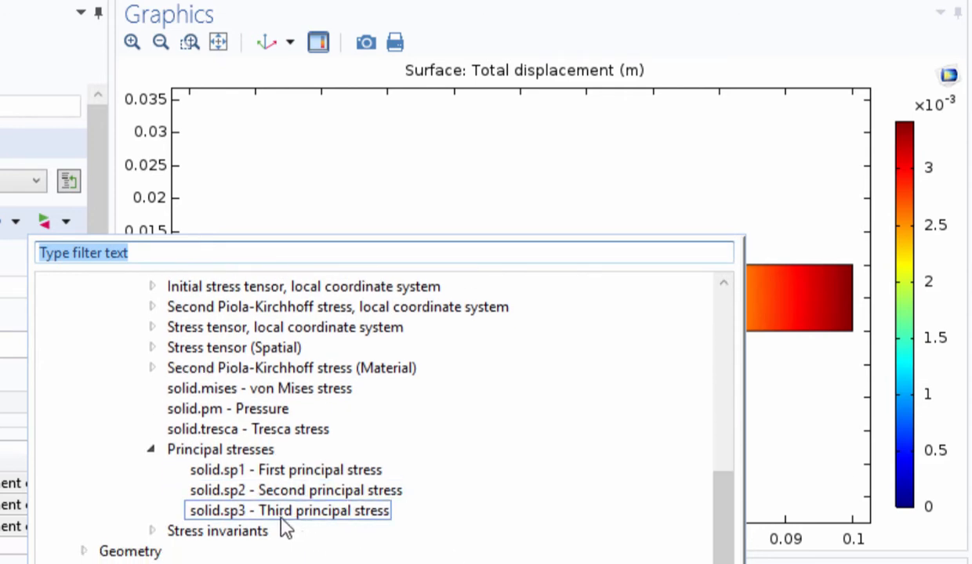
{"action": "left_click", "coordinate": [349, 470]}
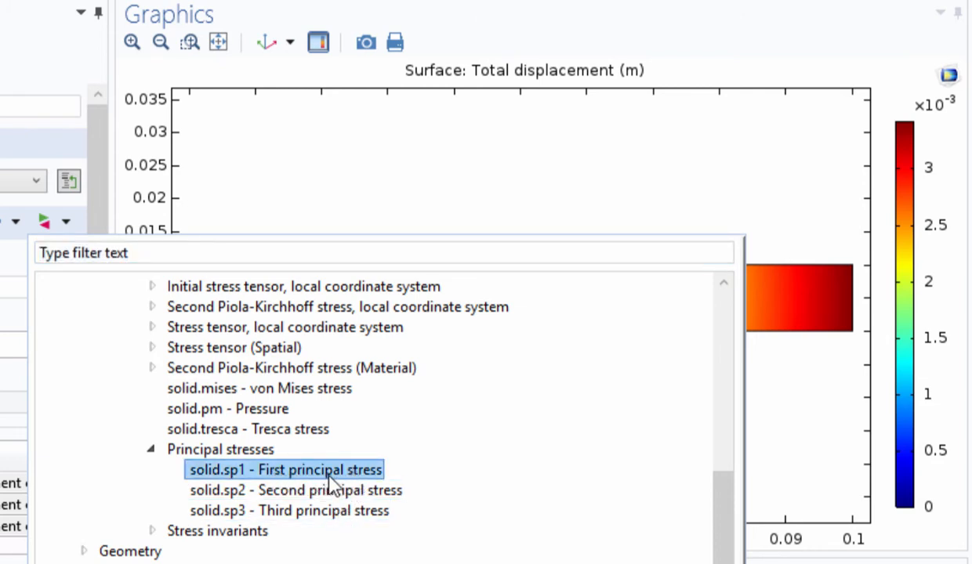
{"action": "double_click", "coordinate": [329, 475]}
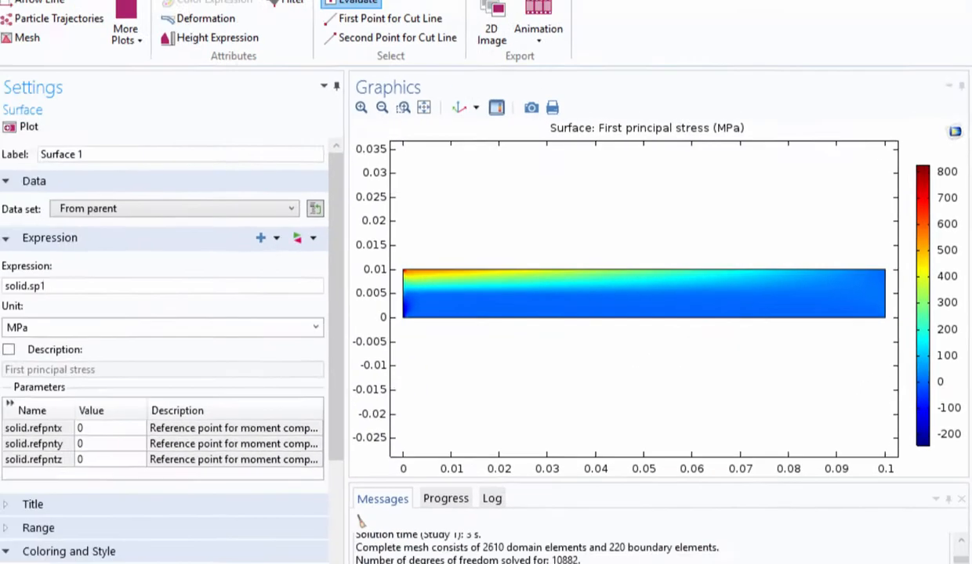
- Add a Deformation to Surface 1 in the Fisk plot group with a scale factor of 1 and replot
{"action": "right_click", "coordinate": [91, 485]}
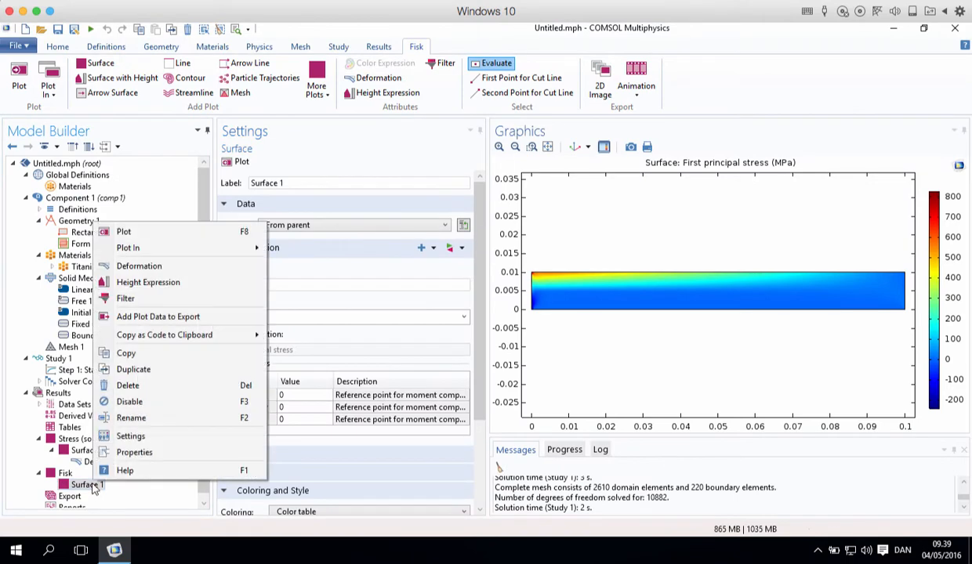
{"action": "left_click", "coordinate": [169, 266]}
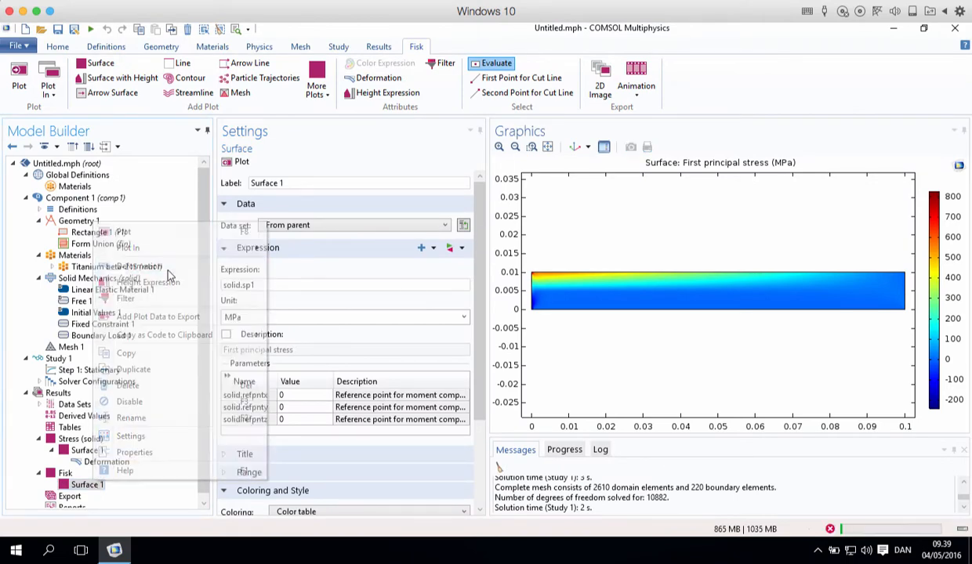
{"action": "left_click", "coordinate": [276, 365]}
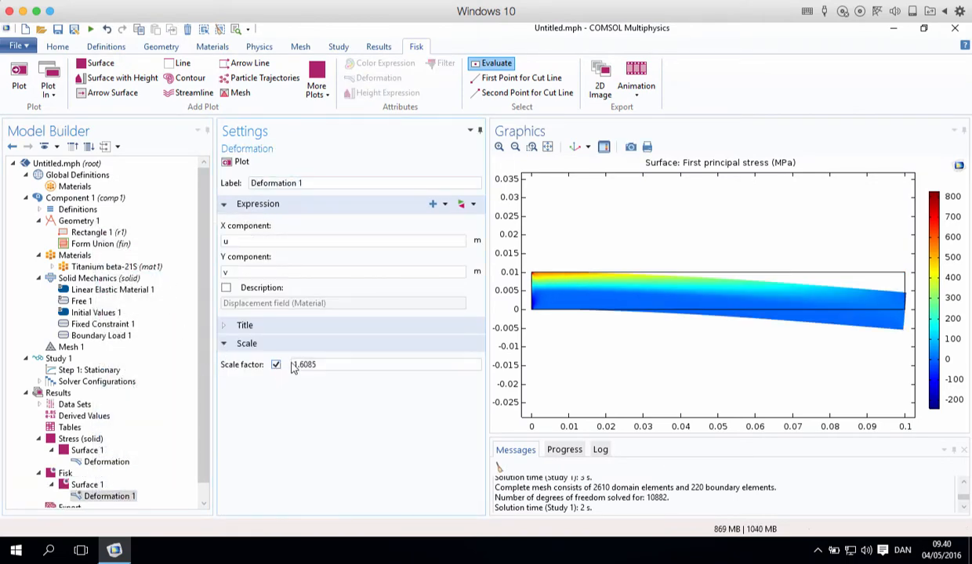
{"action": "double_click", "coordinate": [301, 364]}
{"action": "type", "text": "1"}
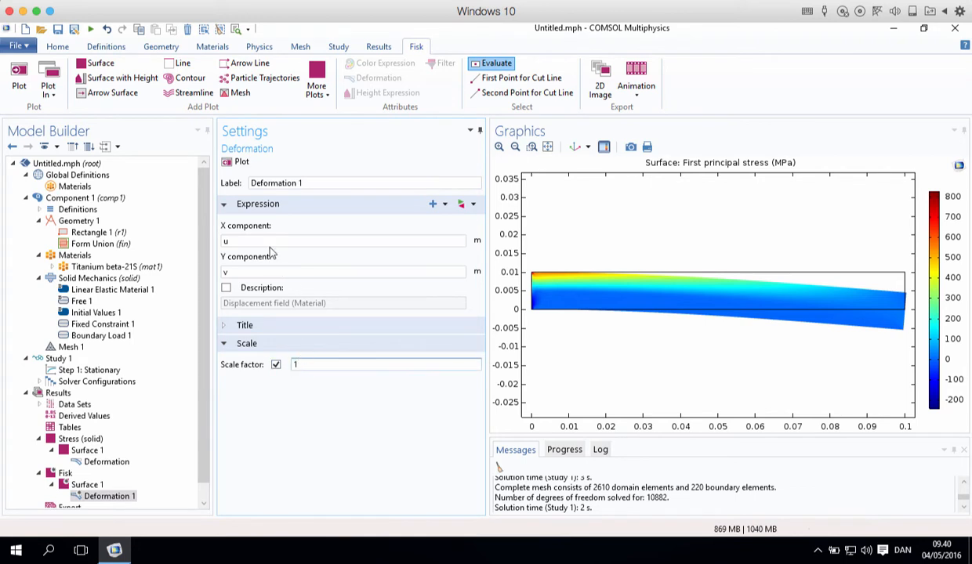
{"action": "left_click", "coordinate": [230, 162]}
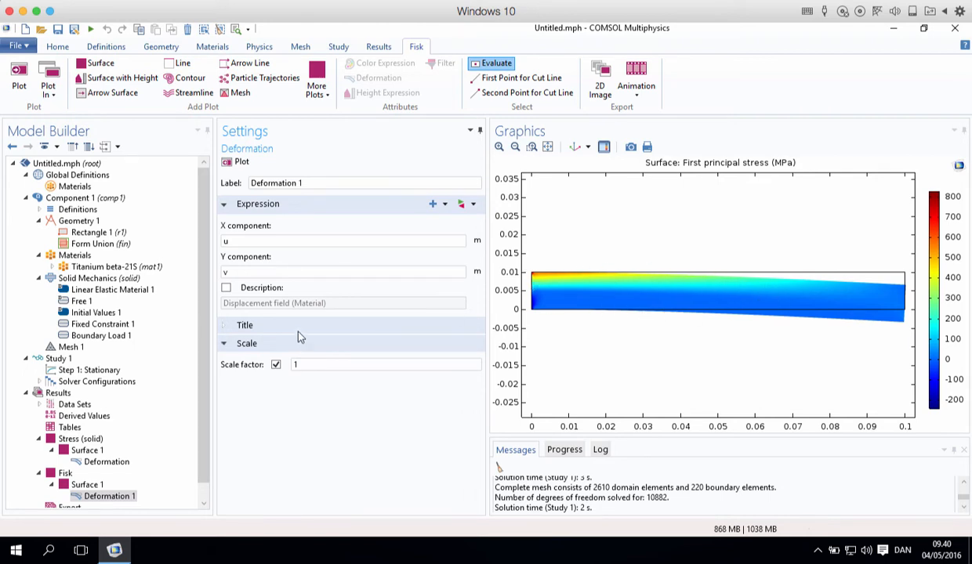
- Change the expression of Surface 1 in the Fisk plot group to solid.sp3 and replot it
{"action": "left_click", "coordinate": [83, 487]}
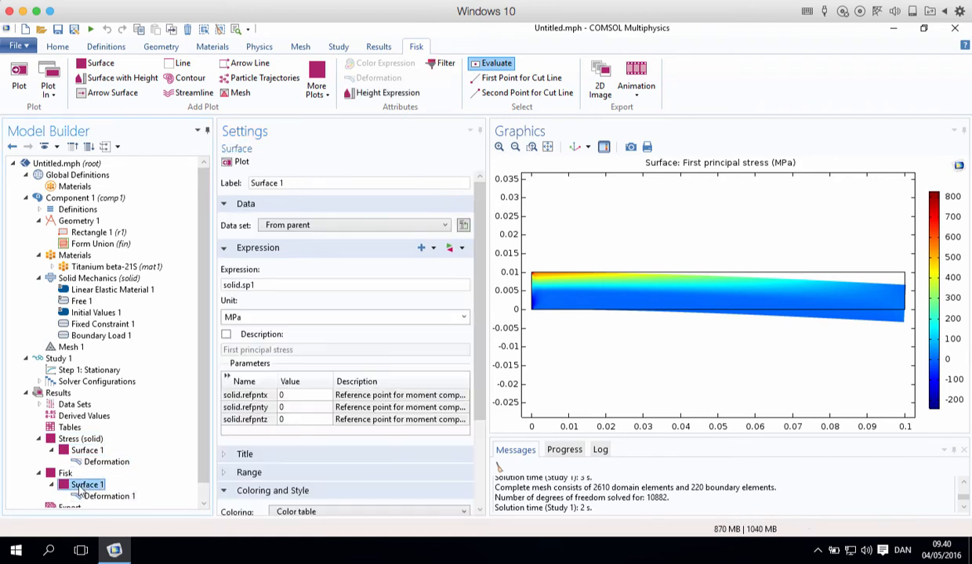
{"action": "left_click", "coordinate": [279, 285]}
{"action": "key", "text": "BackSpace"}
{"action": "type", "text": "3"}
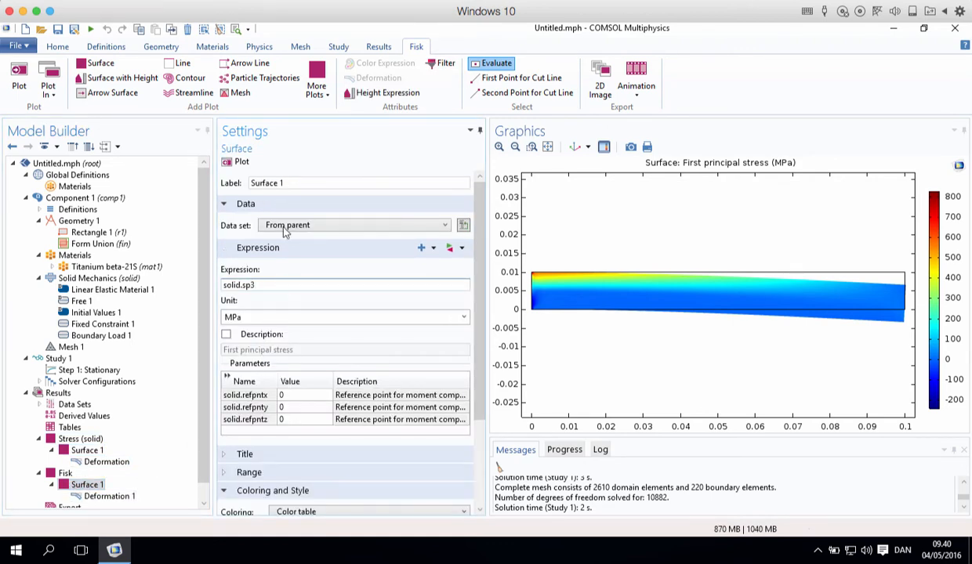
{"action": "left_click", "coordinate": [236, 161]}
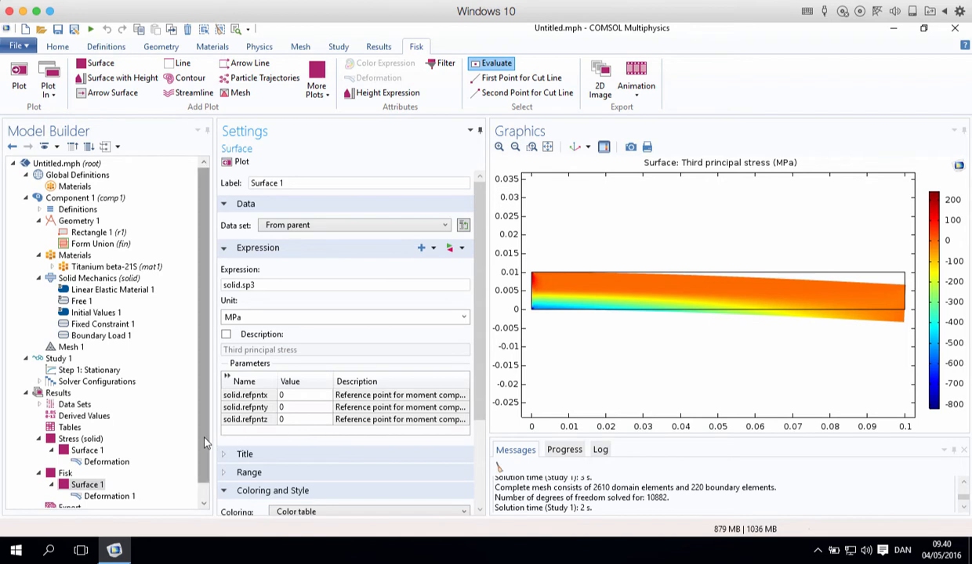
- Display the Stress (solid) plot and add a Cut Line 2D data set to the results
{"action": "scroll", "coordinate": [205, 482], "scroll_direction": "down", "scroll_amount": 1}
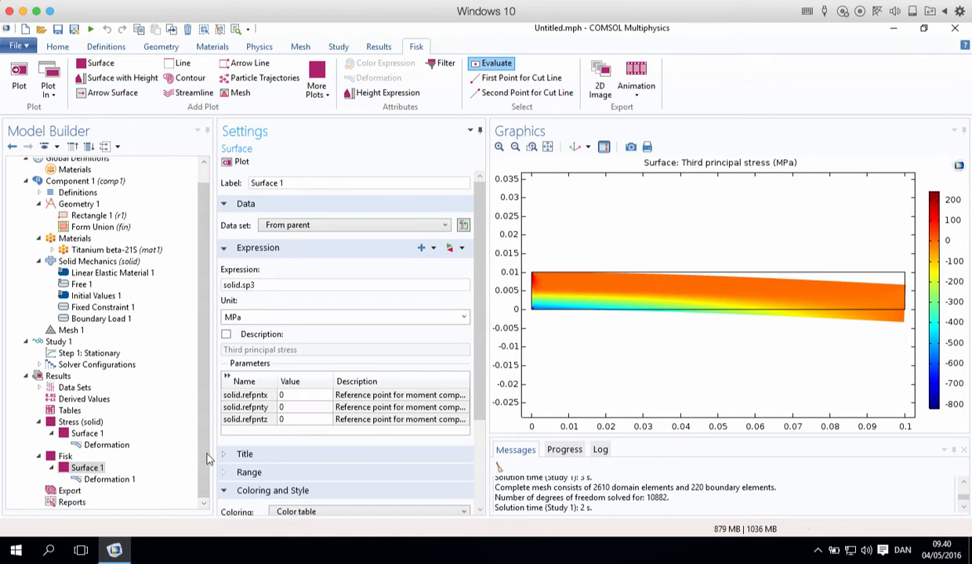
{"action": "left_click", "coordinate": [82, 424]}
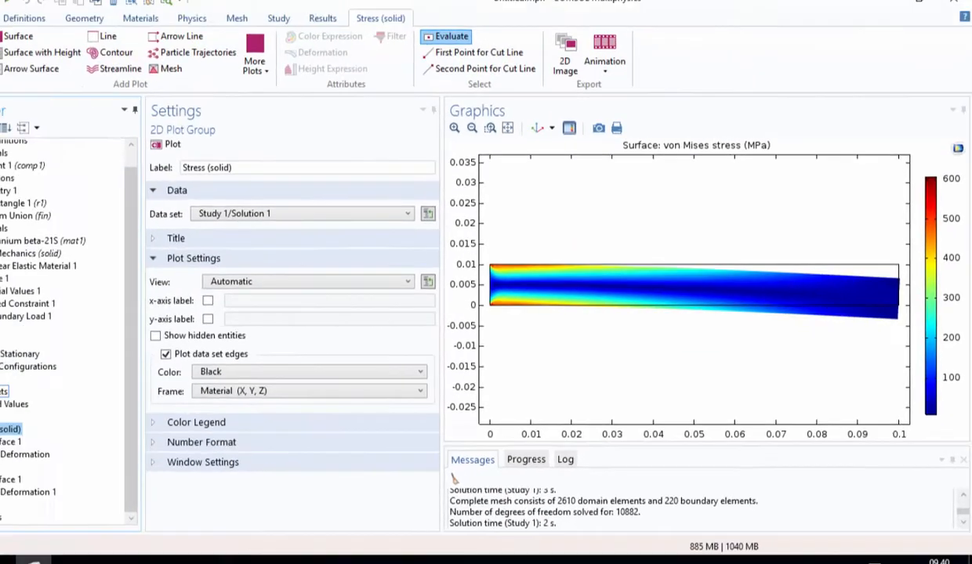
{"action": "left_click", "coordinate": [69, 388]}
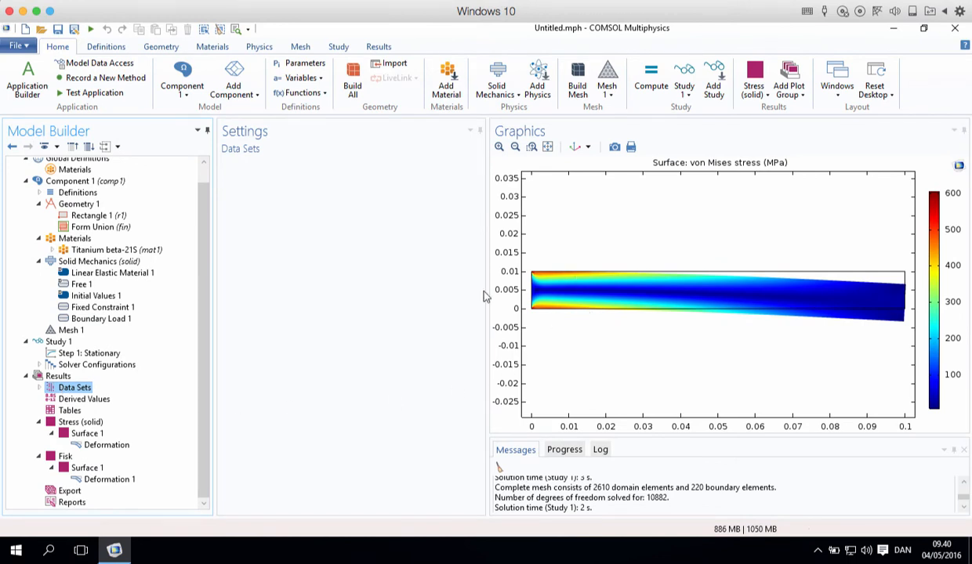
{"action": "right_click", "coordinate": [74, 384]}
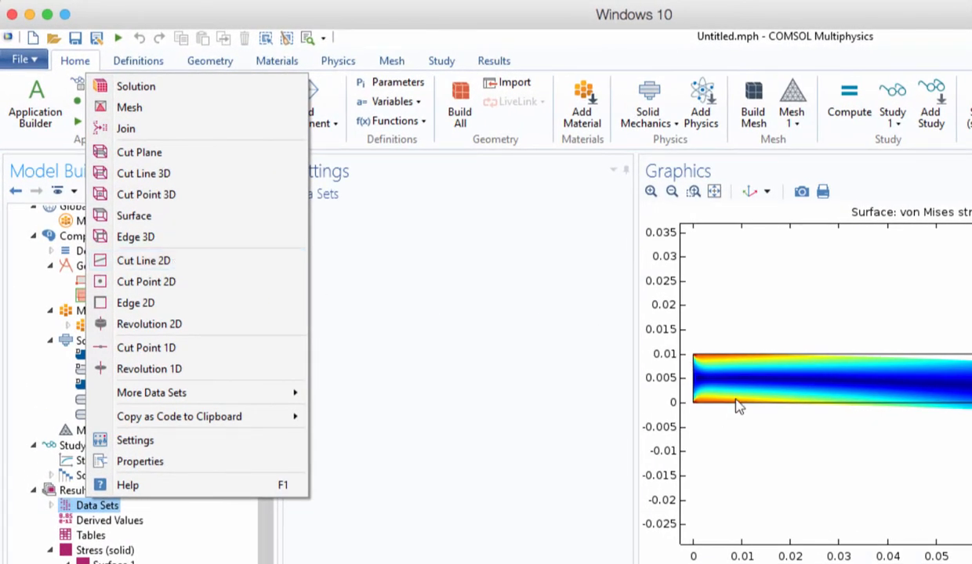
{"action": "left_click", "coordinate": [189, 263]}
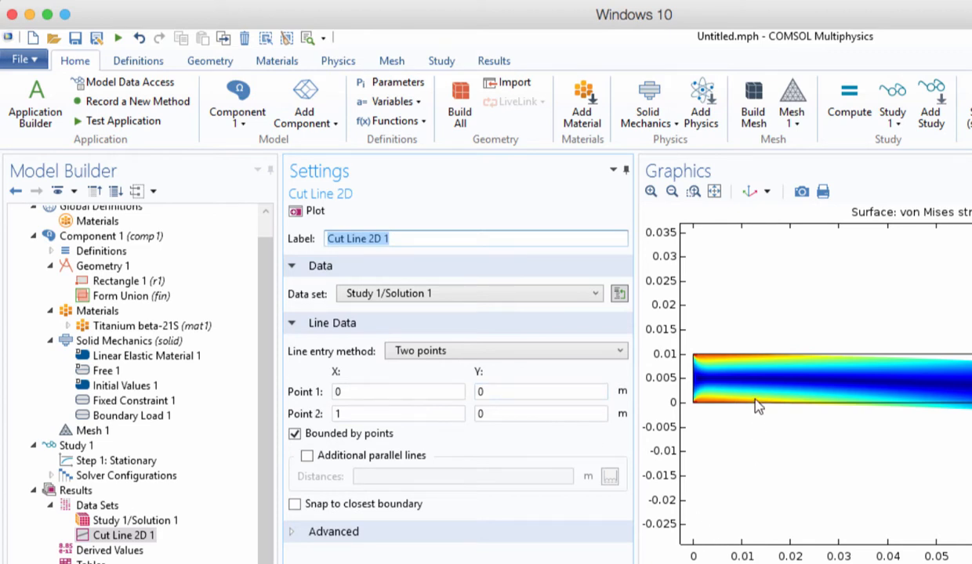
- Set Point 1 of the 2D cut line to X 0.01 m and Y 0 m
{"action": "left_click", "coordinate": [481, 391]}
{"action": "type", "text": ".01"}
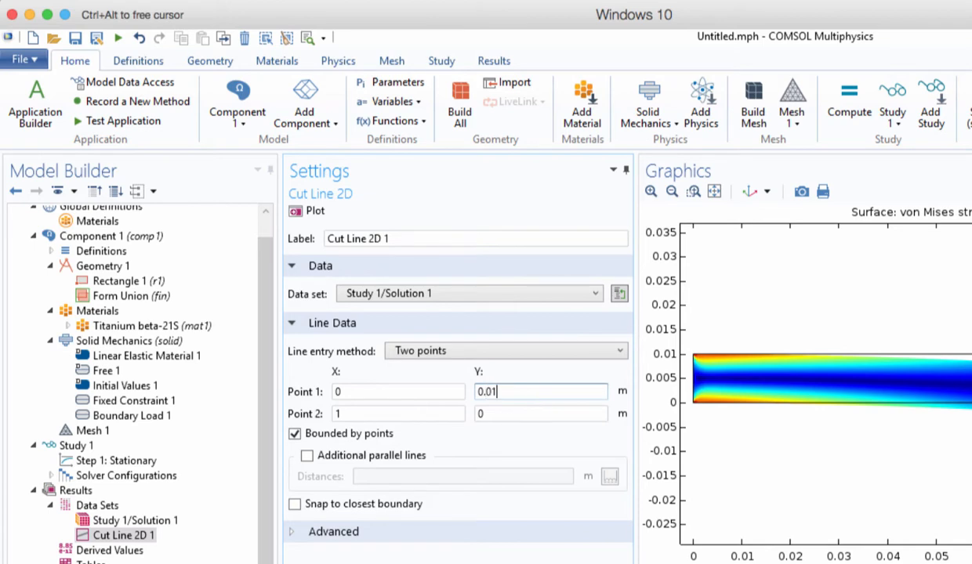
{"action": "left_click", "coordinate": [409, 394]}
{"action": "type", "text": ".01"}
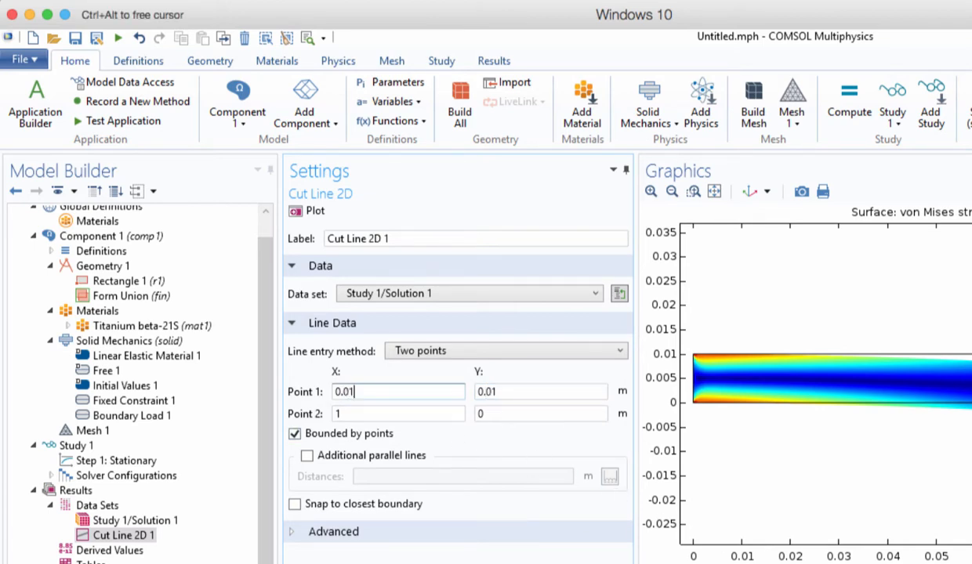
{"action": "left_click_drag", "start_coordinate": [505, 391], "coordinate": [475, 391]}
{"action": "type", "text": "0"}
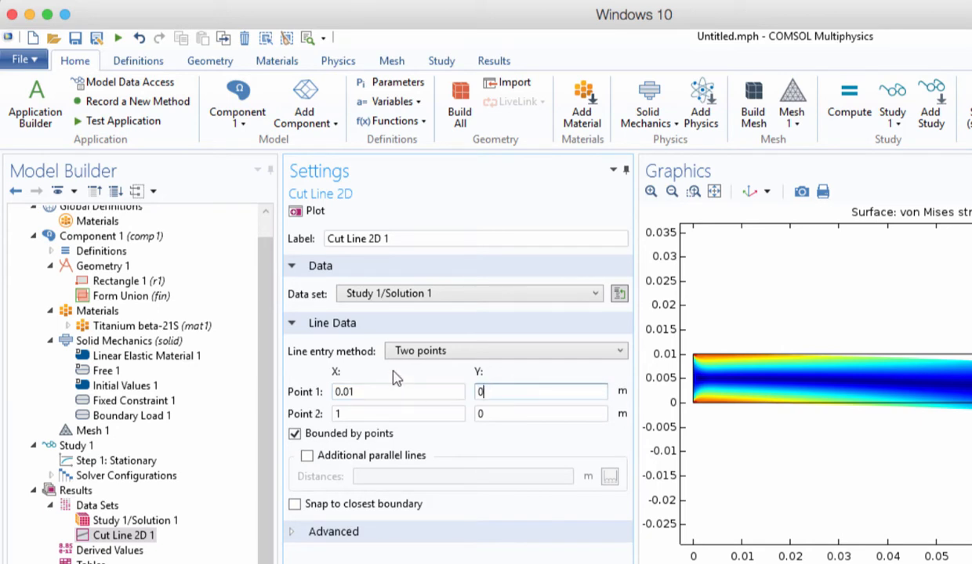
- Set Point 2 of the 2D cut line to X 0.01 m and Y 0.01 m and plot the line
{"action": "double_click", "coordinate": [385, 410]}
{"action": "type", "text": "."}
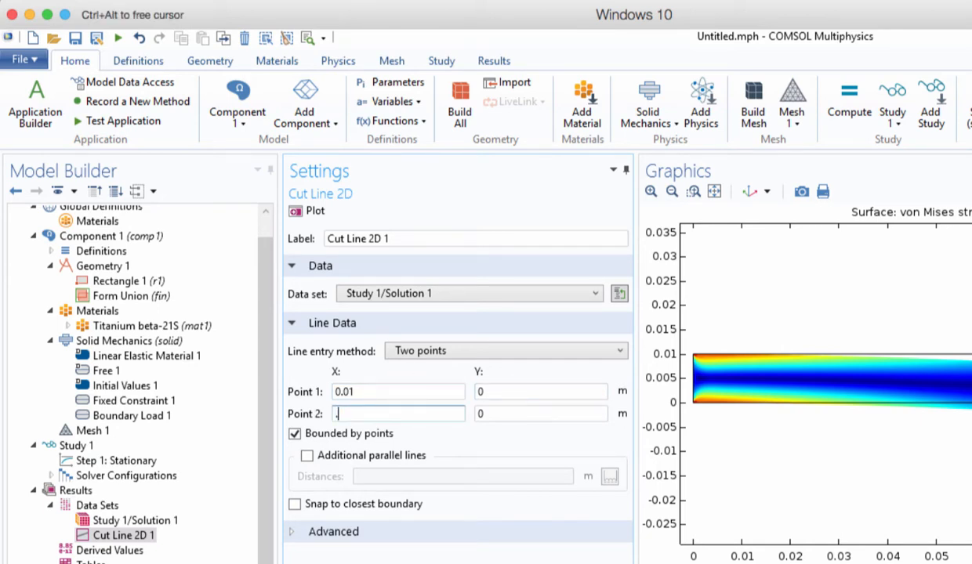
{"action": "type", "text": "01"}
{"action": "key", "text": "Tab"}
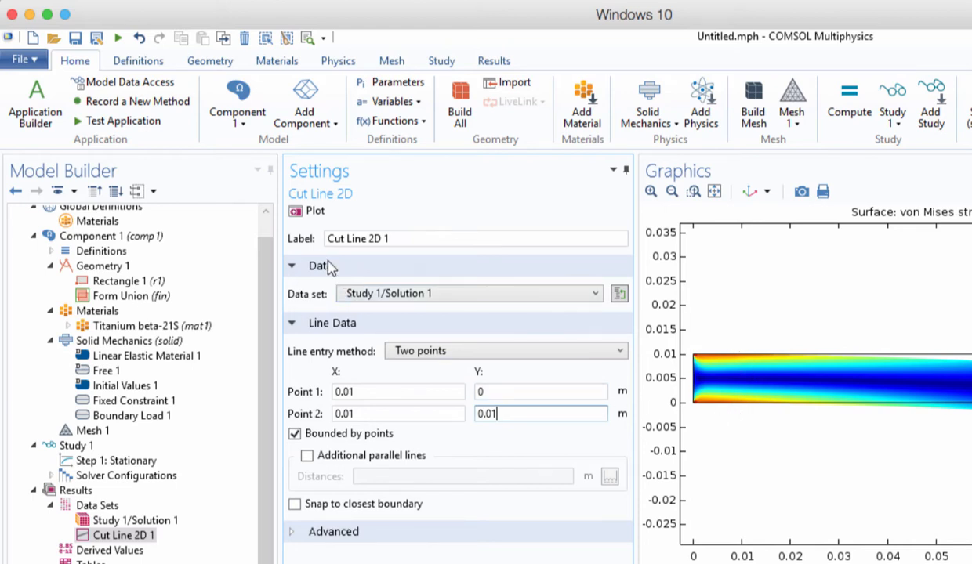
{"action": "left_click", "coordinate": [309, 211]}
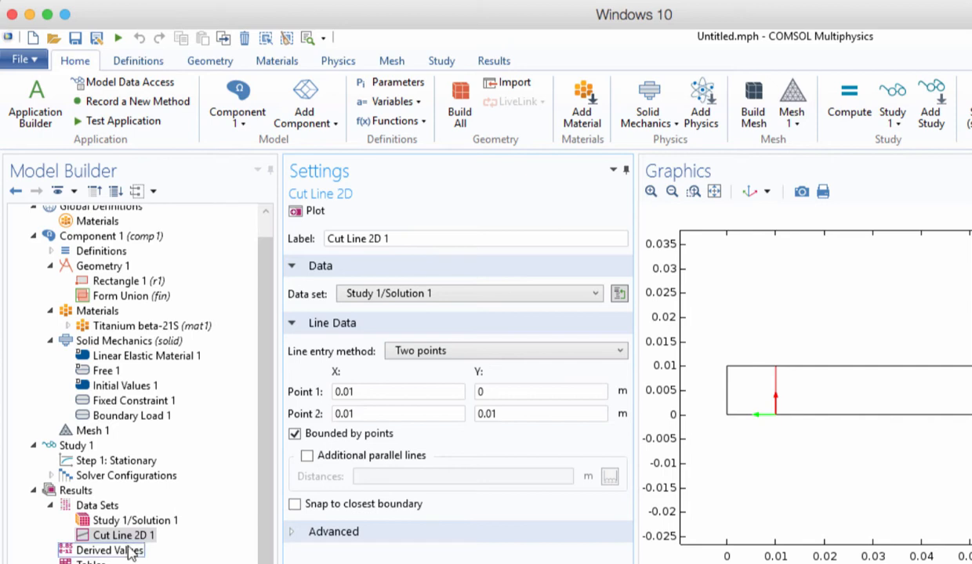
- Add a 1D plot group to the results and add a Line Graph in it
{"action": "left_click", "coordinate": [514, 61]}
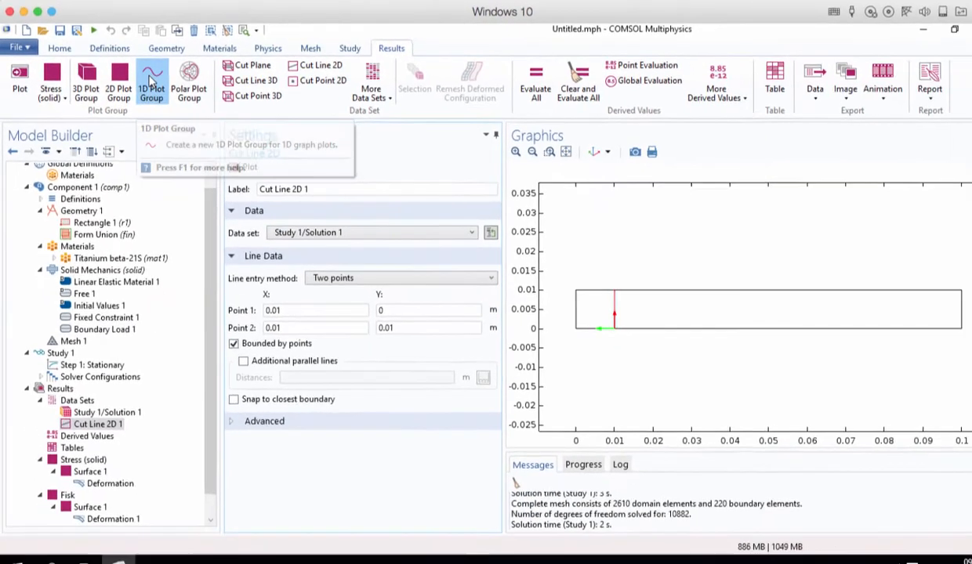
{"action": "left_click", "coordinate": [190, 103]}
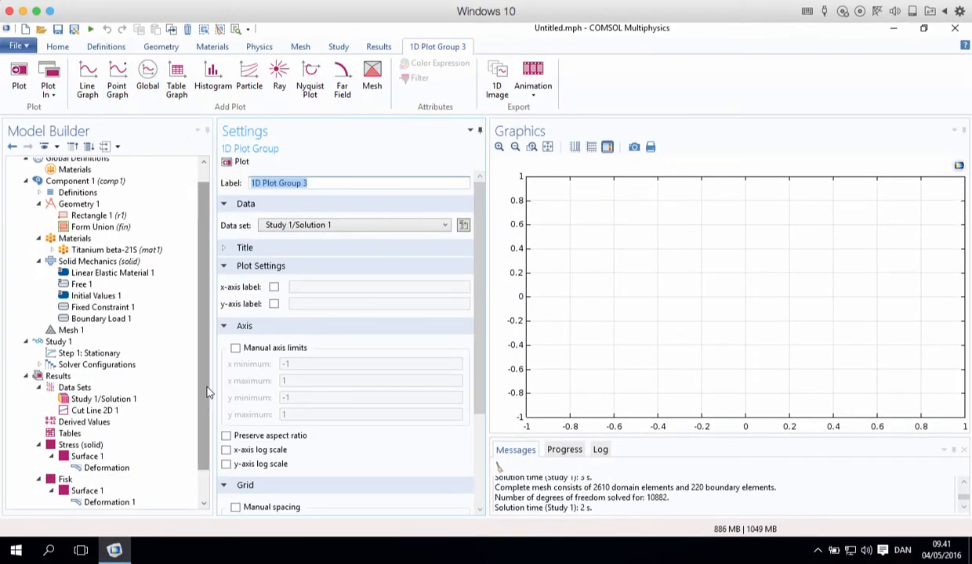
{"action": "scroll", "coordinate": [163, 501], "scroll_direction": "down", "scroll_amount": 2}
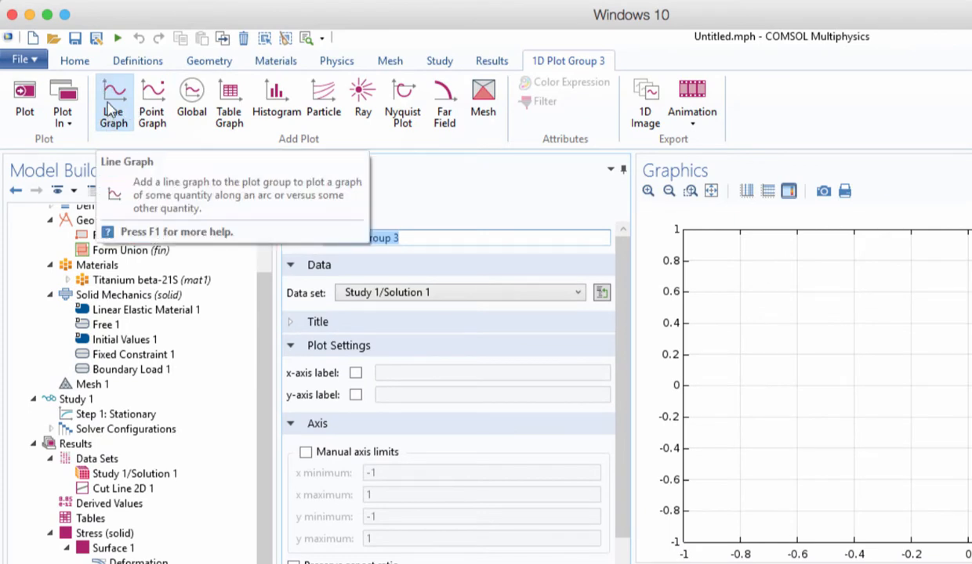
{"action": "left_click", "coordinate": [112, 109]}
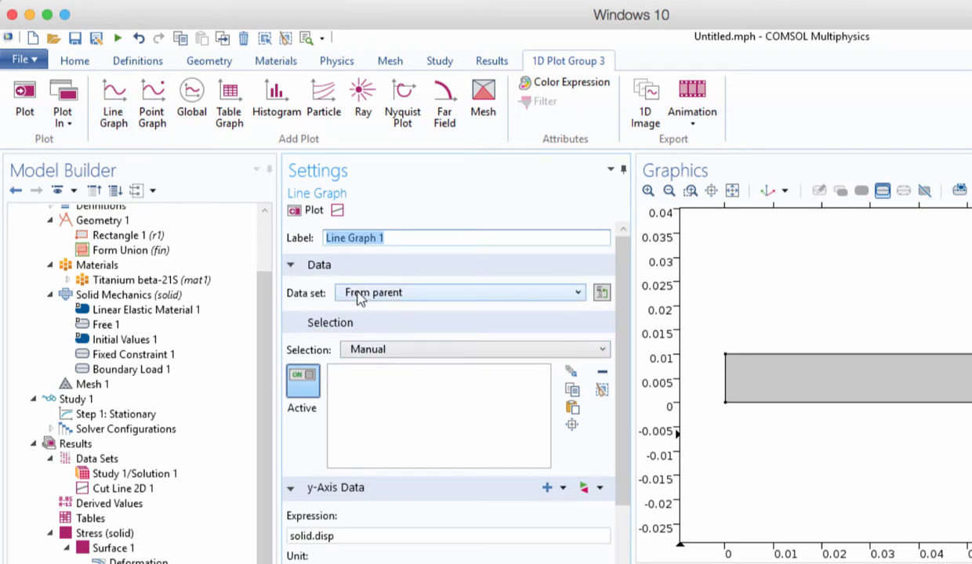
- Set the data set of the 1D plot group to Cut Line 2D 1 and display its line graph
{"action": "left_click", "coordinate": [120, 539]}
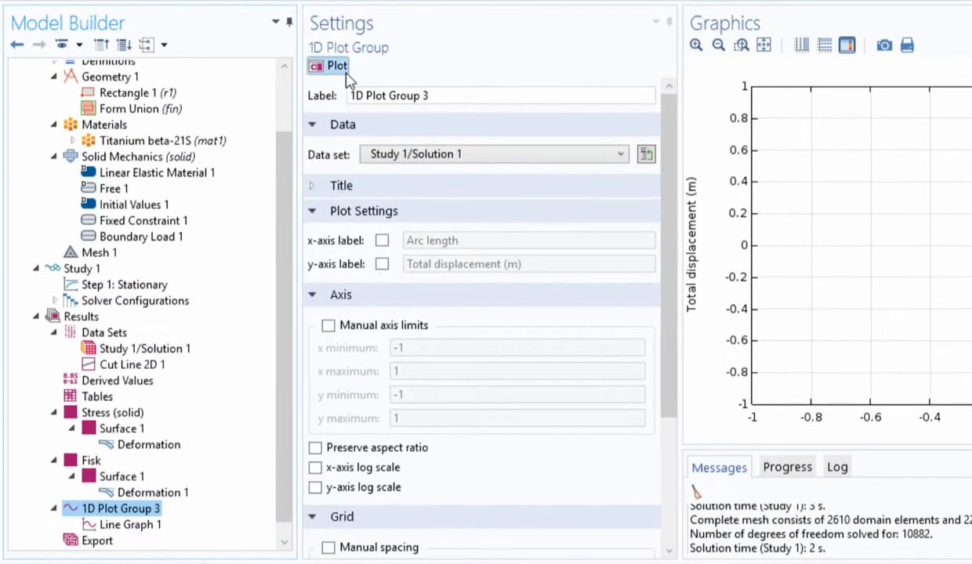
{"action": "left_click", "coordinate": [451, 154]}
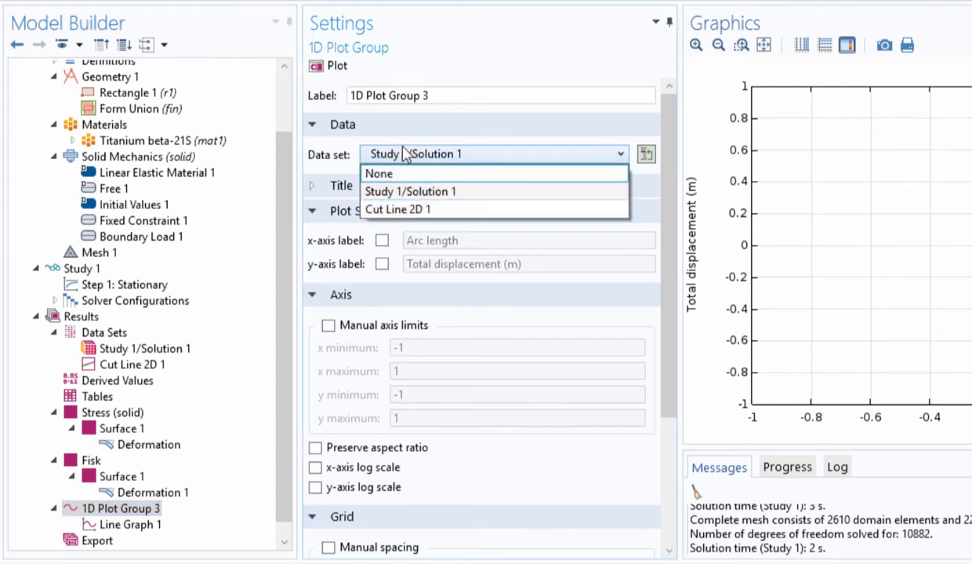
{"action": "left_click", "coordinate": [396, 209]}
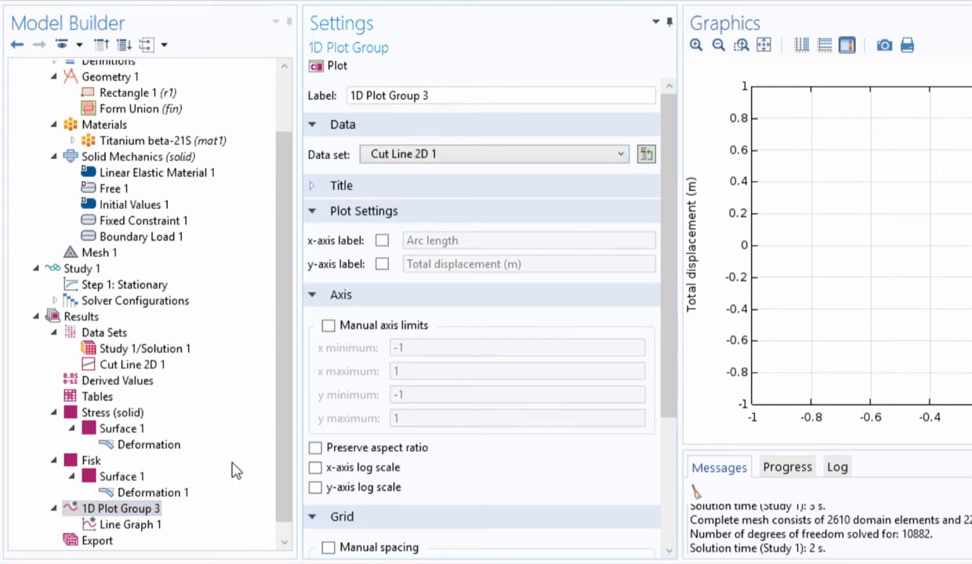
{"action": "left_click", "coordinate": [129, 524]}
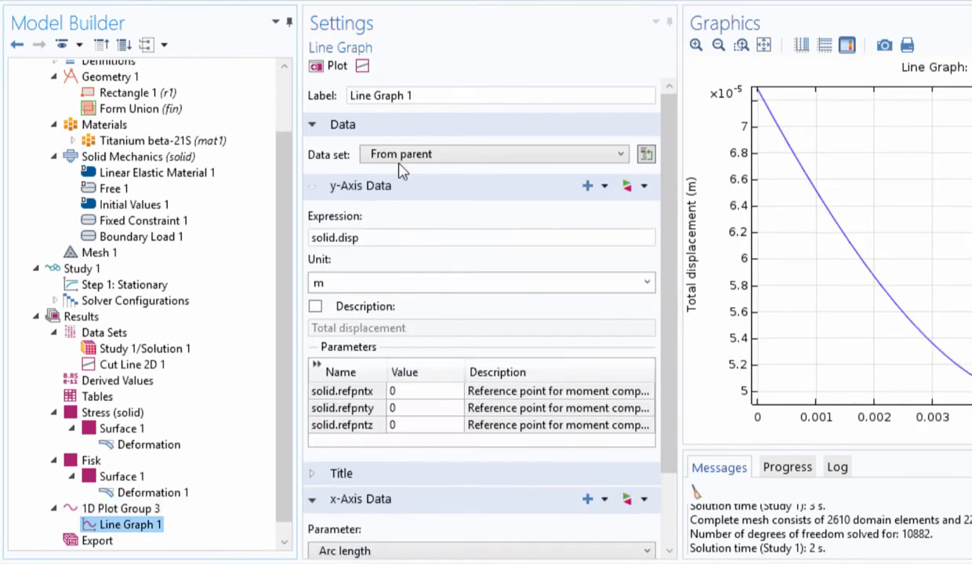
{"action": "left_click", "coordinate": [129, 508]}
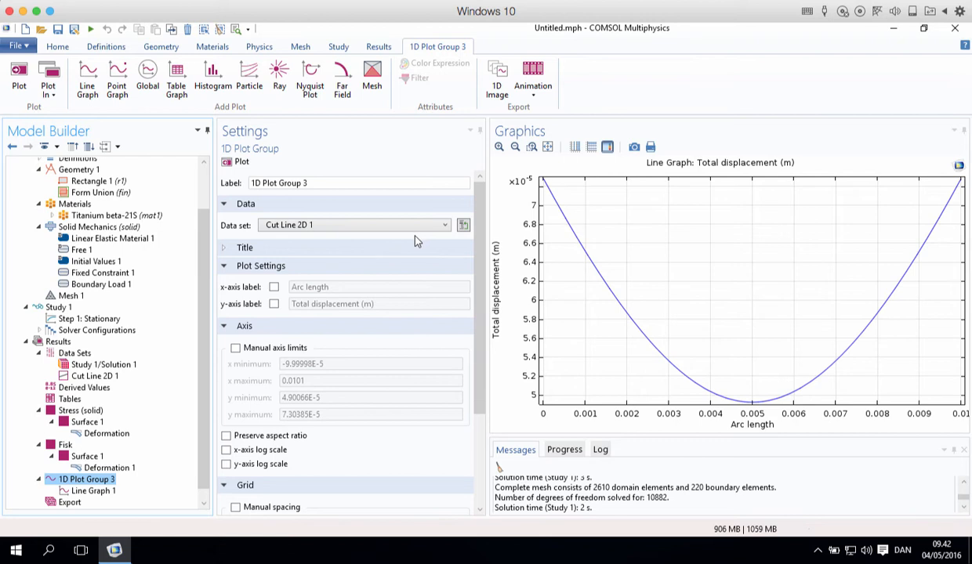
- Set the y-axis expression of Line Graph 1 to solid.mises with unit MPa and plot it
{"action": "left_click", "coordinate": [83, 492]}
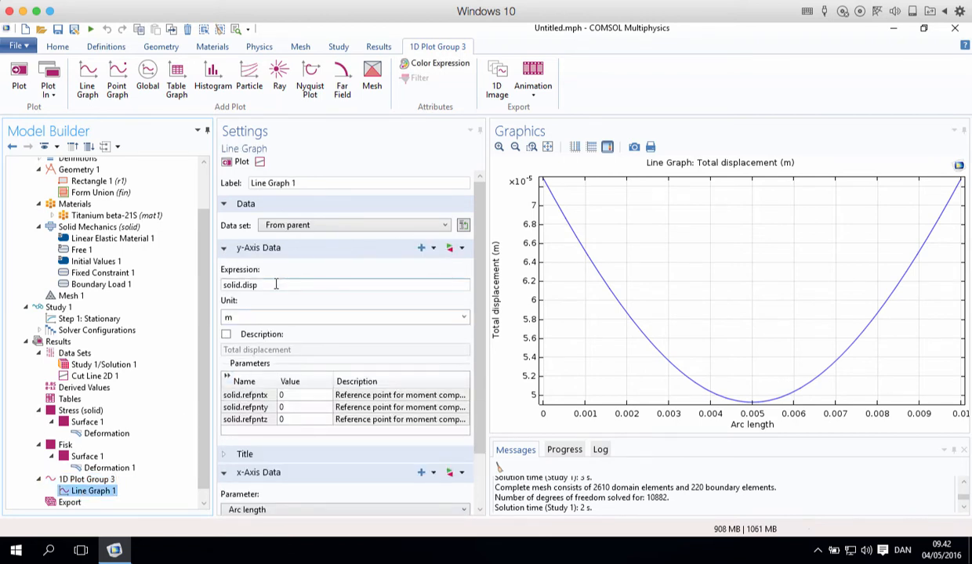
{"action": "left_click", "coordinate": [276, 285]}
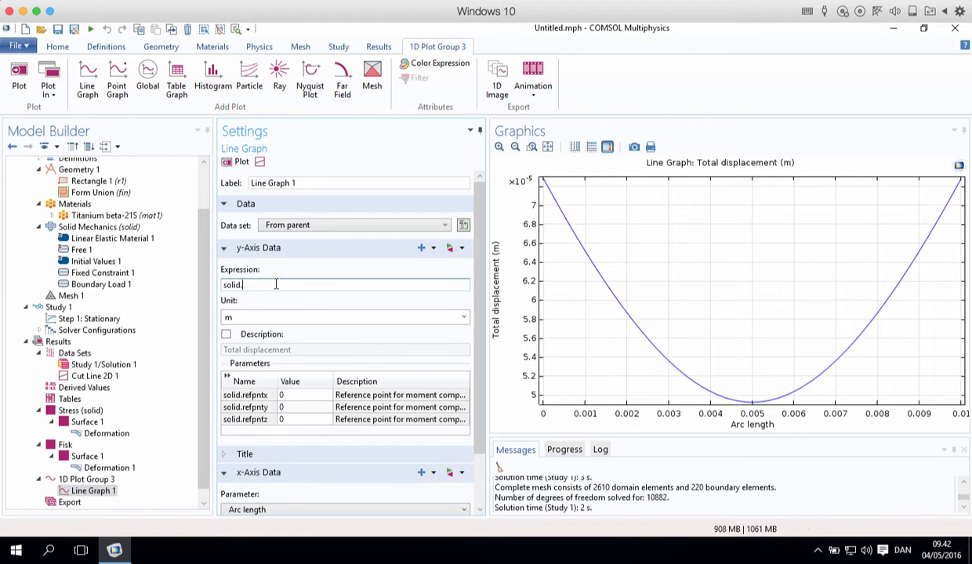
{"action": "type", "text": "mises"}
{"action": "key", "text": "Tab"}
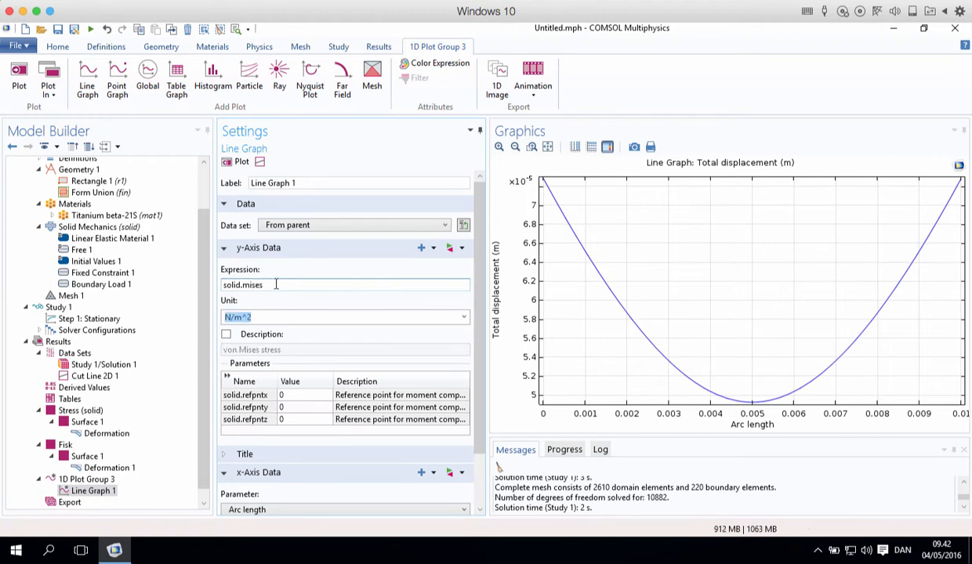
{"action": "type", "text": "MPa"}
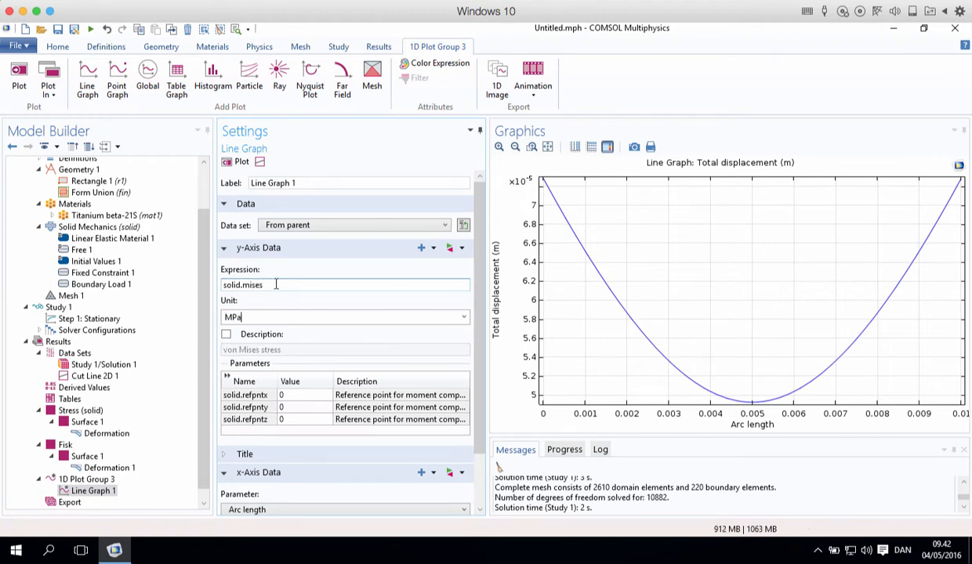
{"action": "left_click", "coordinate": [239, 161]}
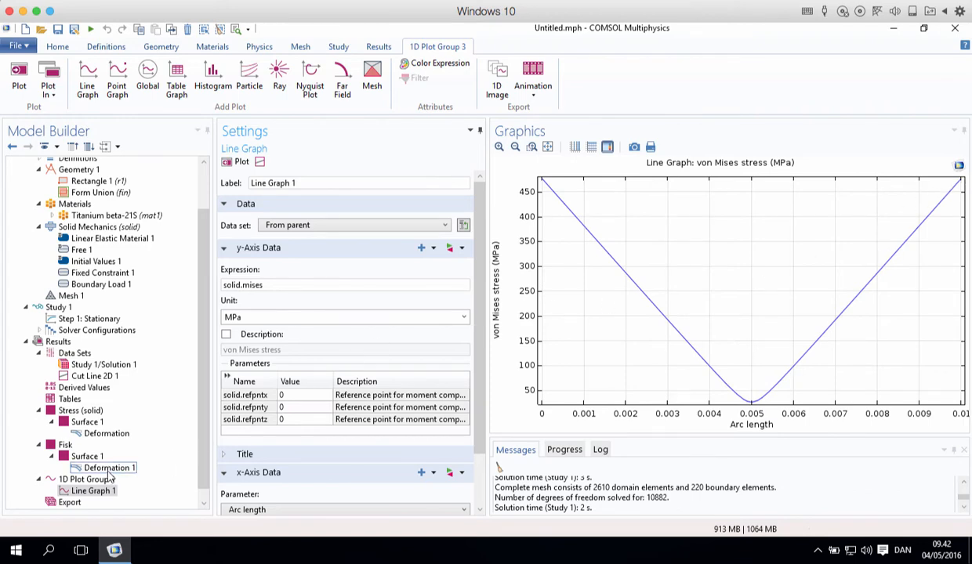
- Compare with the Stress (solid) plot, and change the y-axis expression of Line Graph 1 to solid.sp1 and replot it
{"action": "left_click", "coordinate": [80, 410]}
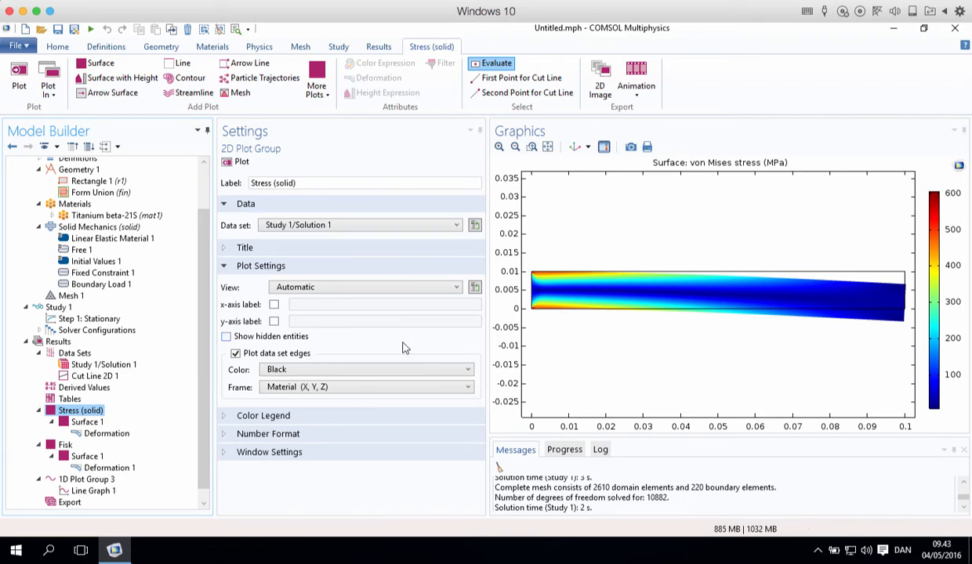
{"action": "left_click", "coordinate": [87, 479]}
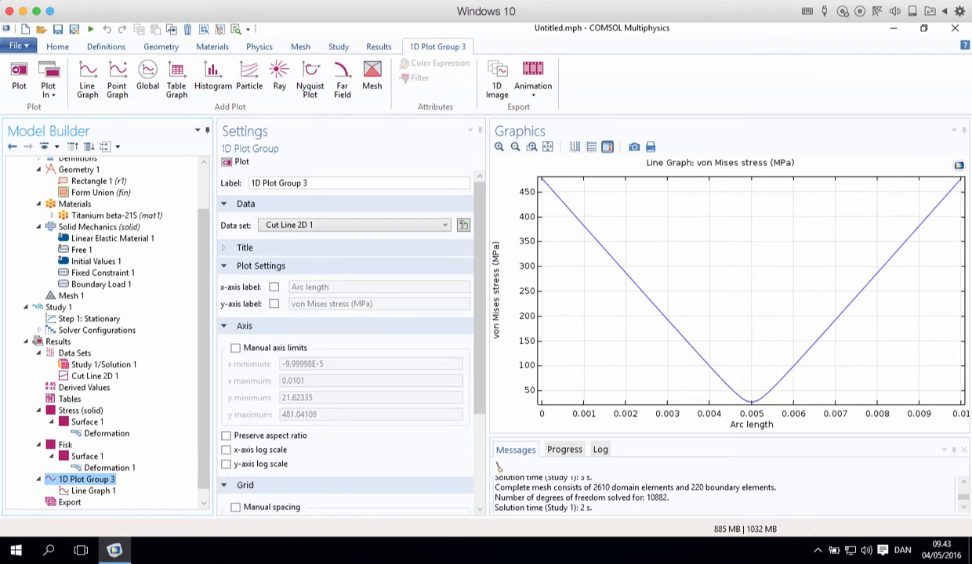
{"action": "left_click", "coordinate": [94, 491]}
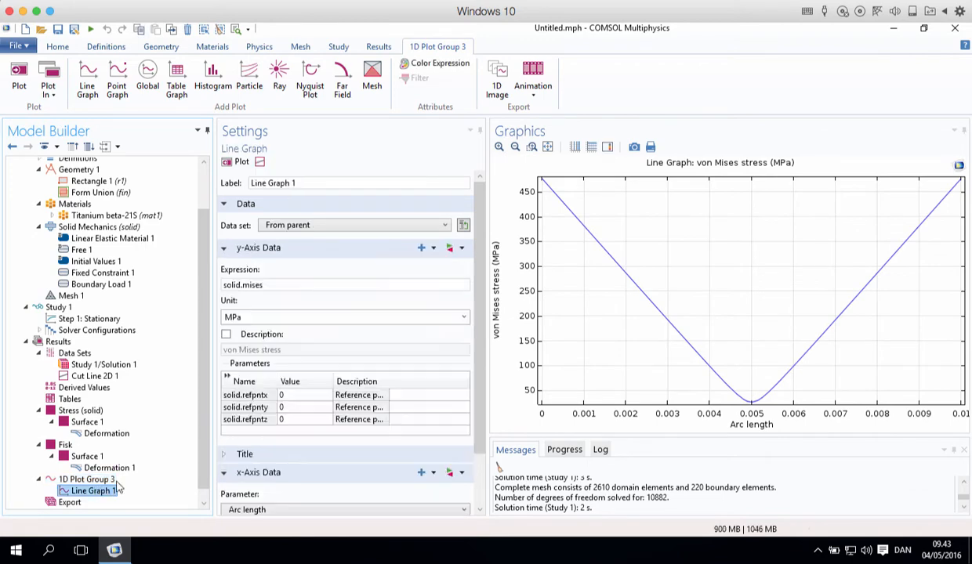
{"action": "left_click", "coordinate": [288, 286]}
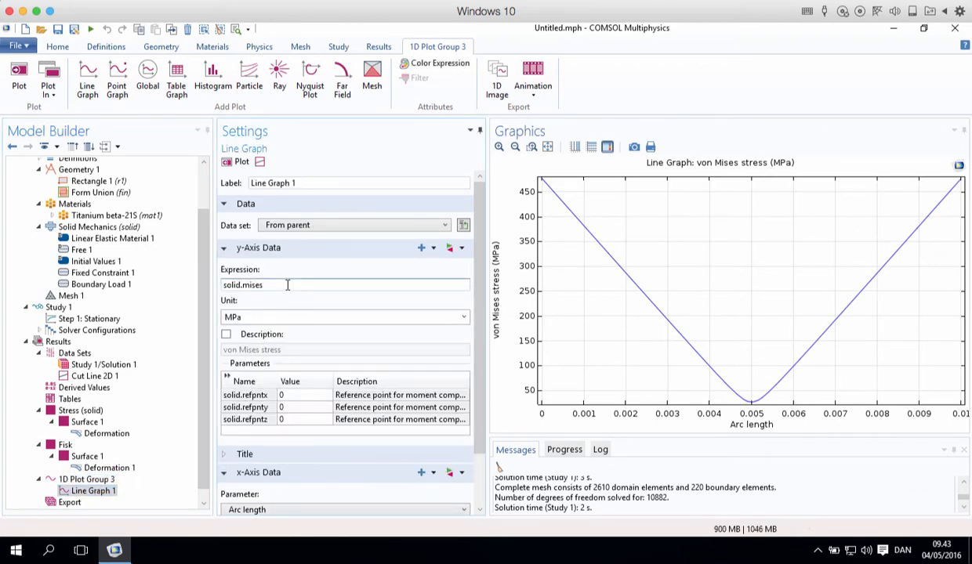
{"action": "key", "text": "BackSpace"}
{"action": "key", "text": "BackSpace"}
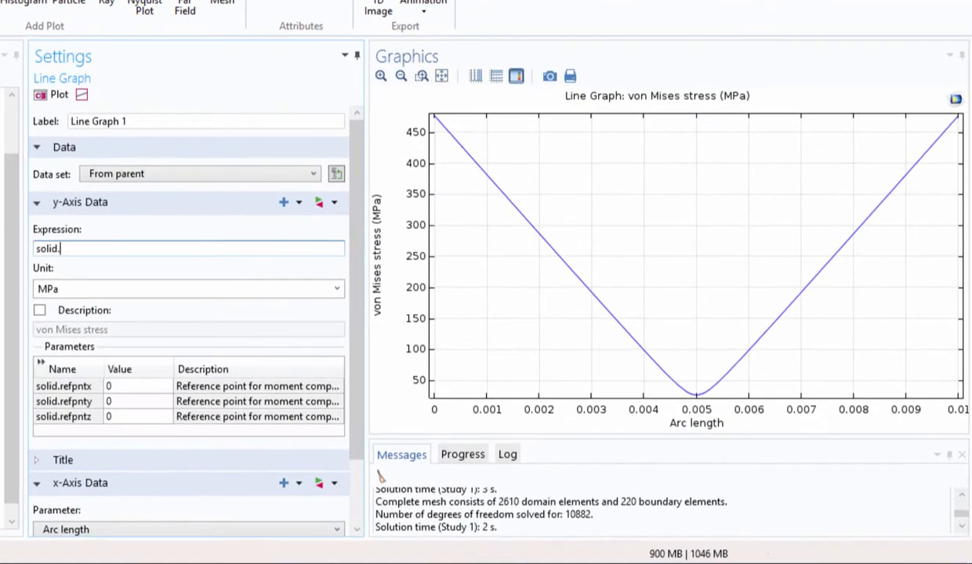
{"action": "key", "text": "Return"}
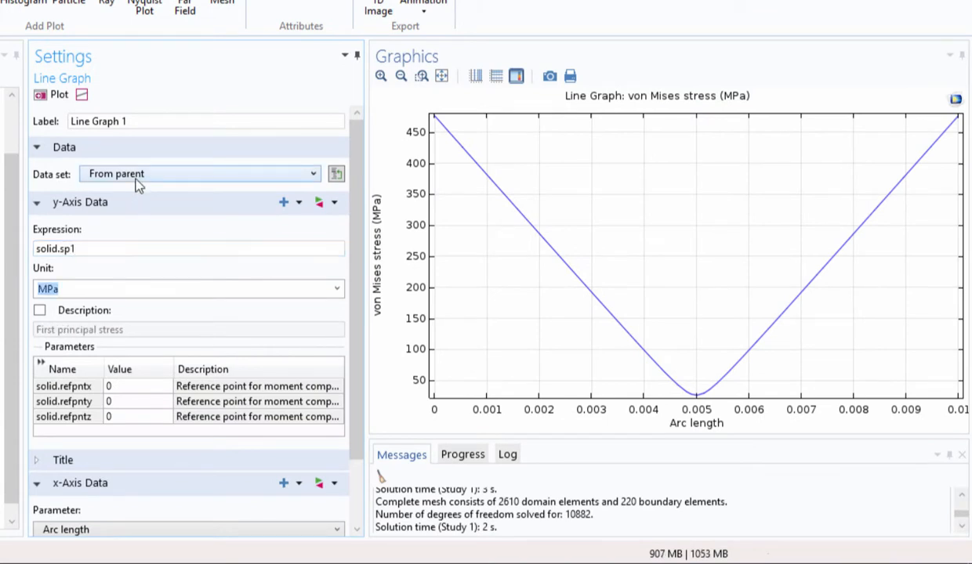
{"action": "left_click", "coordinate": [48, 95]}
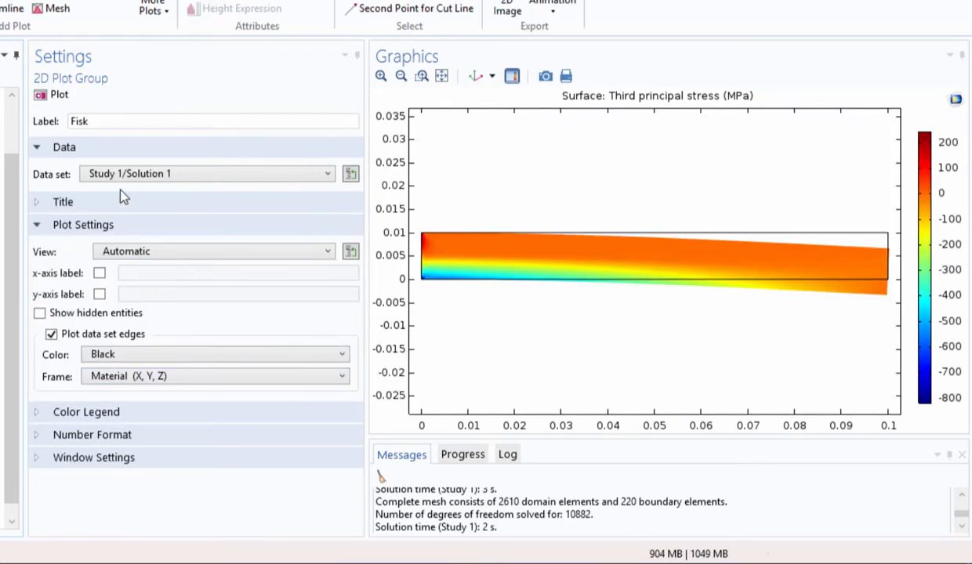
- Edit the expression of Surface 1 in the Fisk plot group and replot it
{"action": "left_click", "coordinate": [5, 317]}
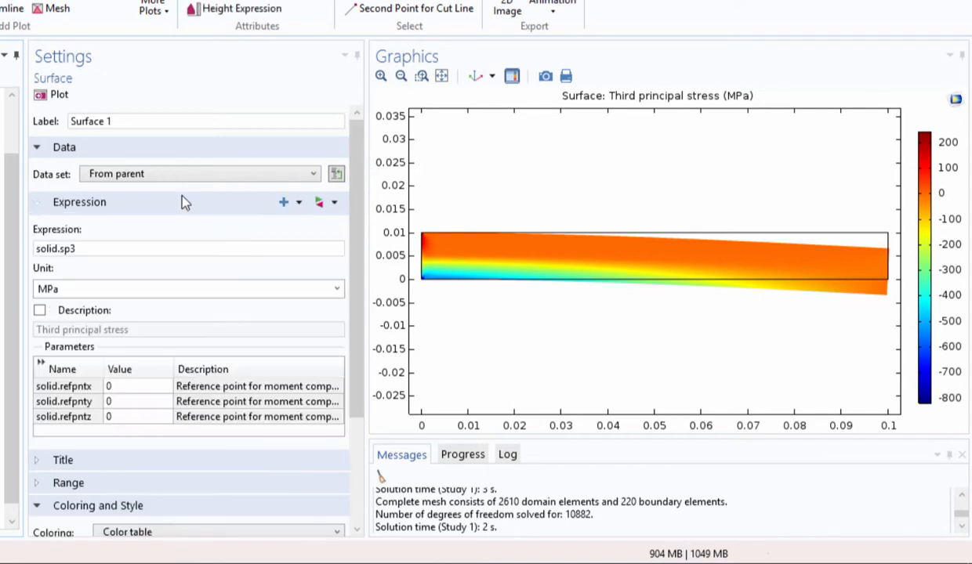
{"action": "left_click", "coordinate": [113, 253]}
{"action": "left_click", "coordinate": [55, 94]}
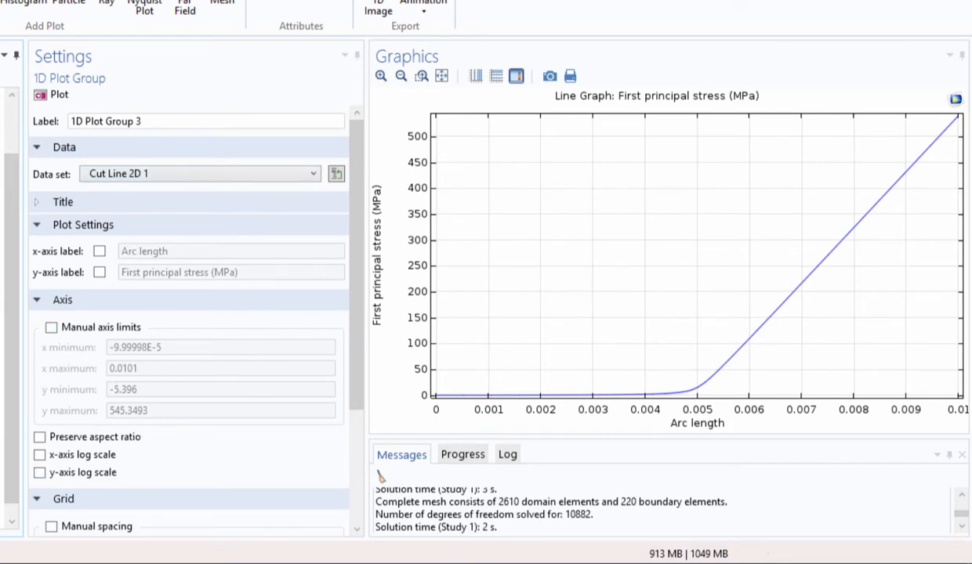
- Change the y-axis expression of Line Graph 1 to solid.sp3 and replot the third principal stress along the cut line
{"action": "left_click", "coordinate": [100, 254]}
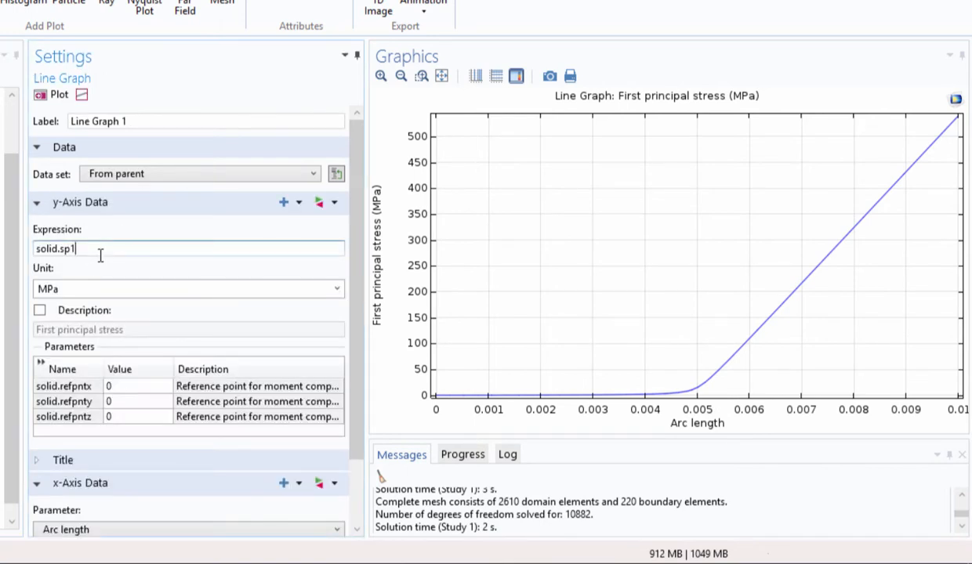
{"action": "key", "text": "BackSpace"}
{"action": "type", "text": "3"}
{"action": "left_click", "coordinate": [61, 97]}
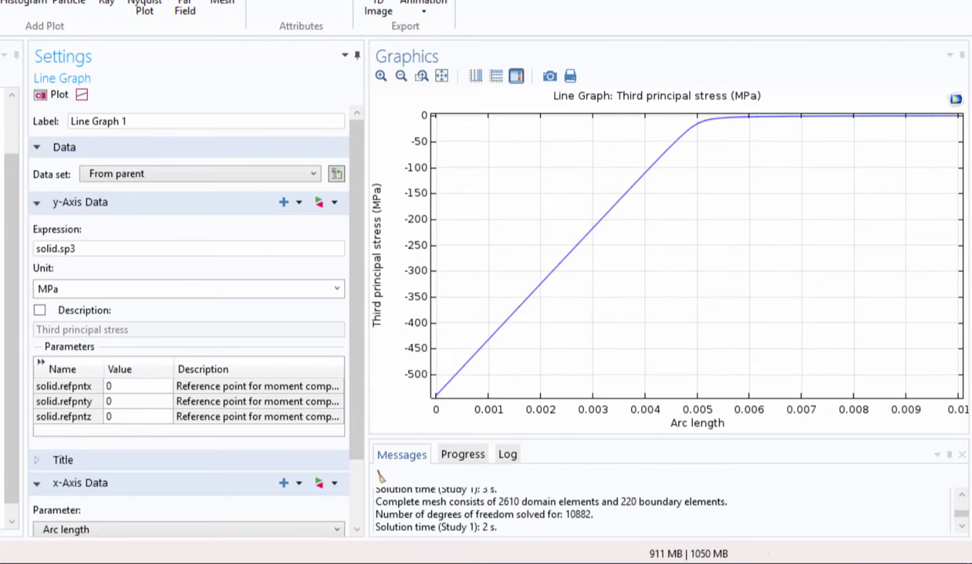
- Set the expression of Surface 1 in the Fisk plot group to solid.sp3, replot it and return to 1D Plot Group 3
{"action": "left_click", "coordinate": [3, 379]}
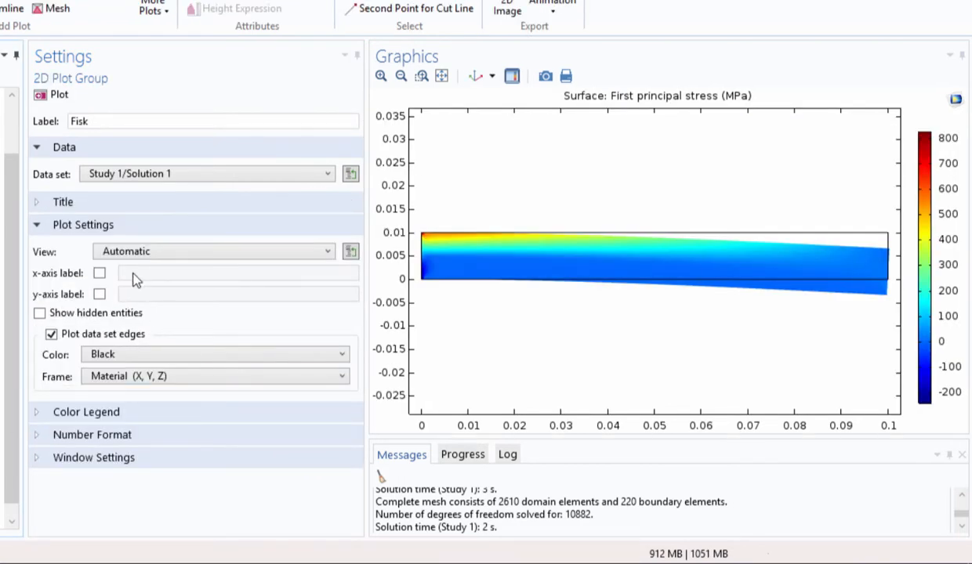
{"action": "key", "text": "Down"}
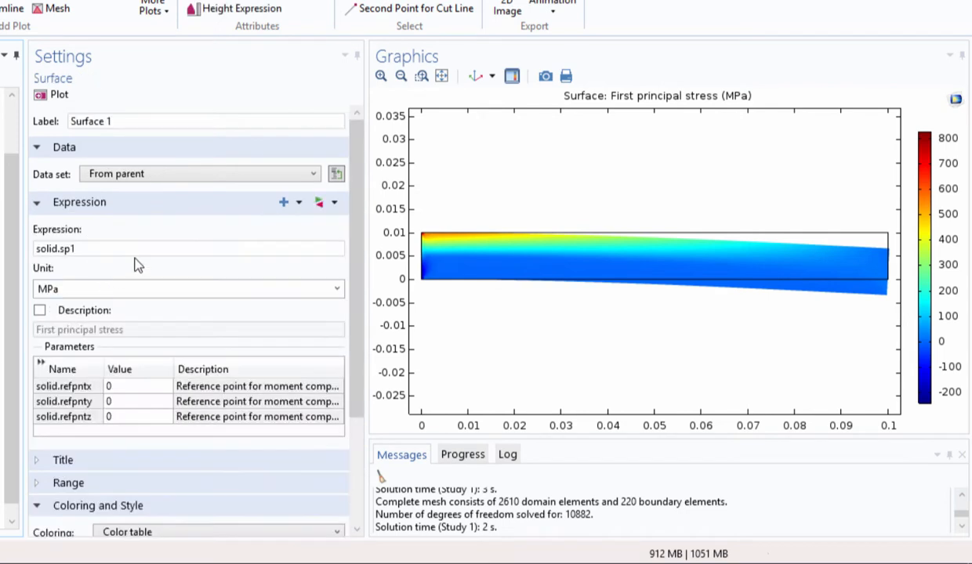
{"action": "left_click", "coordinate": [121, 249]}
{"action": "key", "text": "BackSpace"}
{"action": "type", "text": "3"}
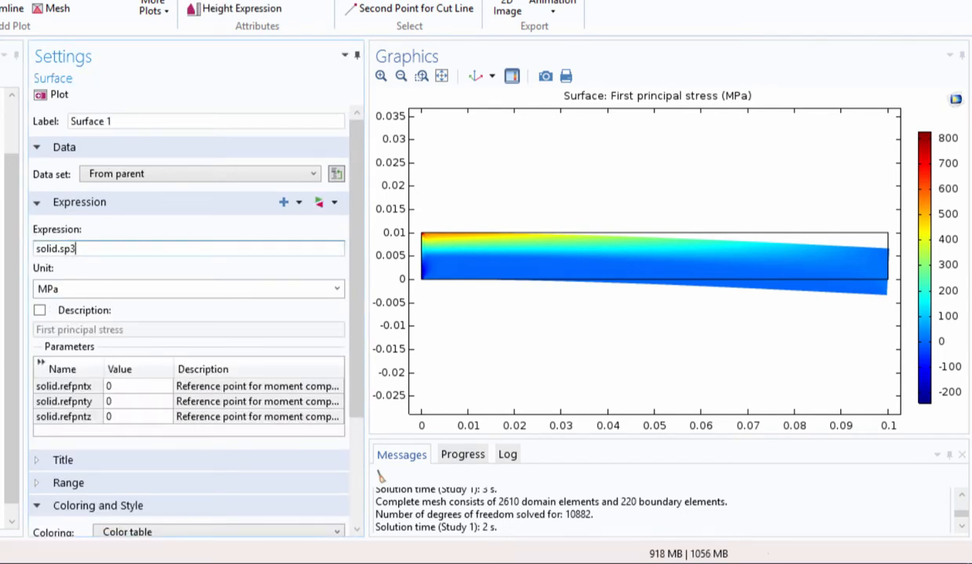
{"action": "left_click", "coordinate": [57, 94]}
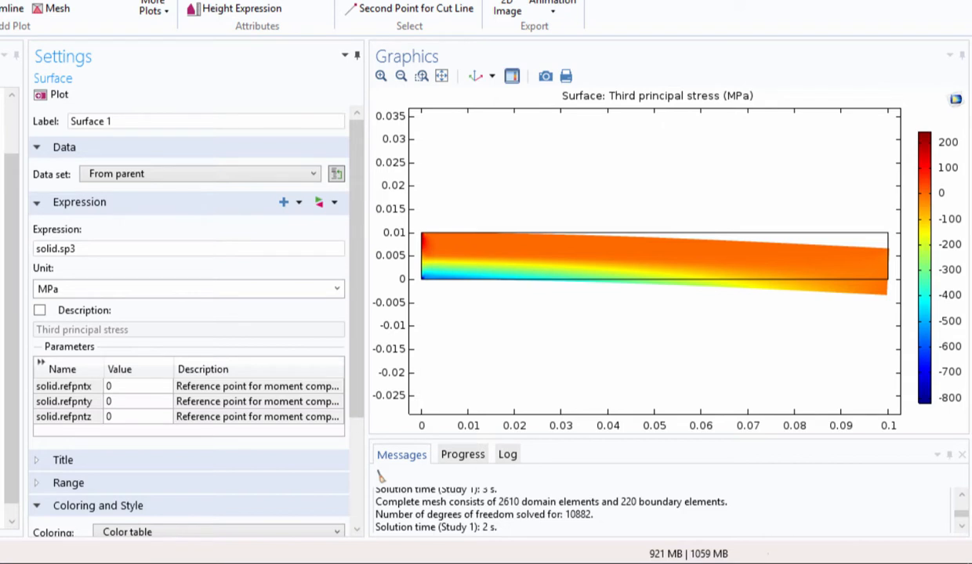
{"action": "left_click", "coordinate": [2, 454]}
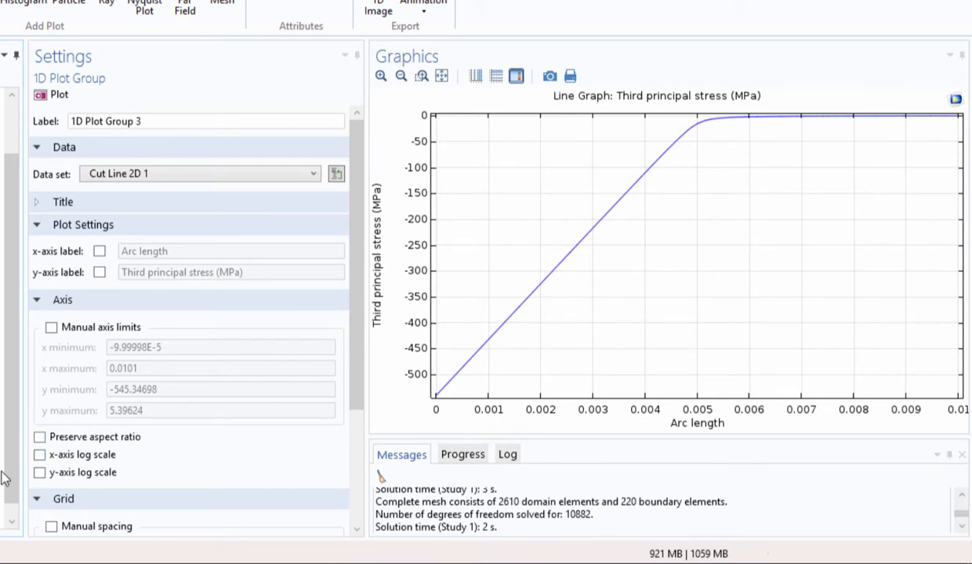
{"action": "left_click_drag", "start_coordinate": [12, 454], "coordinate": [17, 515]}
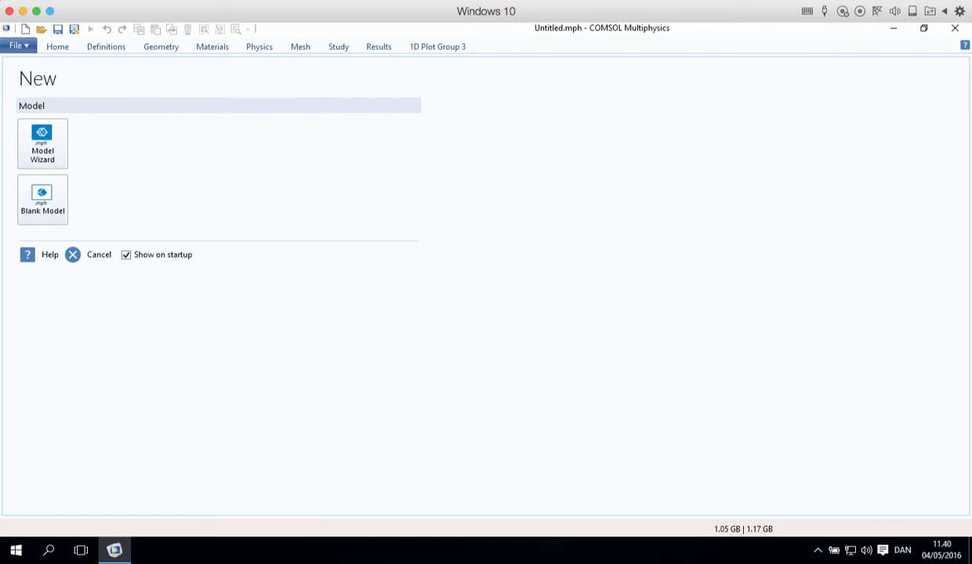
- Set up a new 3D model through the Model Wizard with the Solid Mechanics physics interface
{"action": "left_click", "coordinate": [44, 143]}
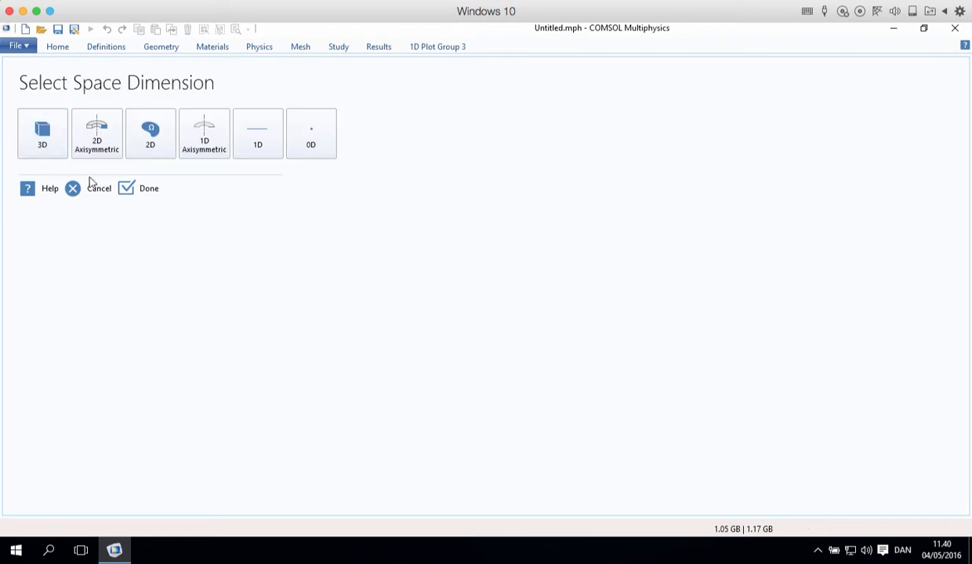
{"action": "left_click", "coordinate": [48, 141]}
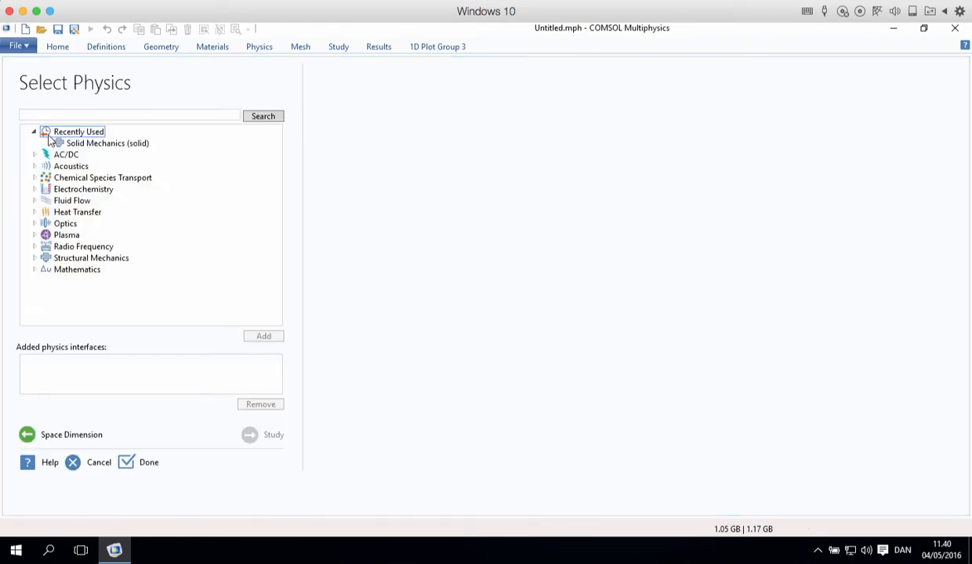
{"action": "left_click", "coordinate": [105, 144]}
{"action": "left_click", "coordinate": [271, 336]}
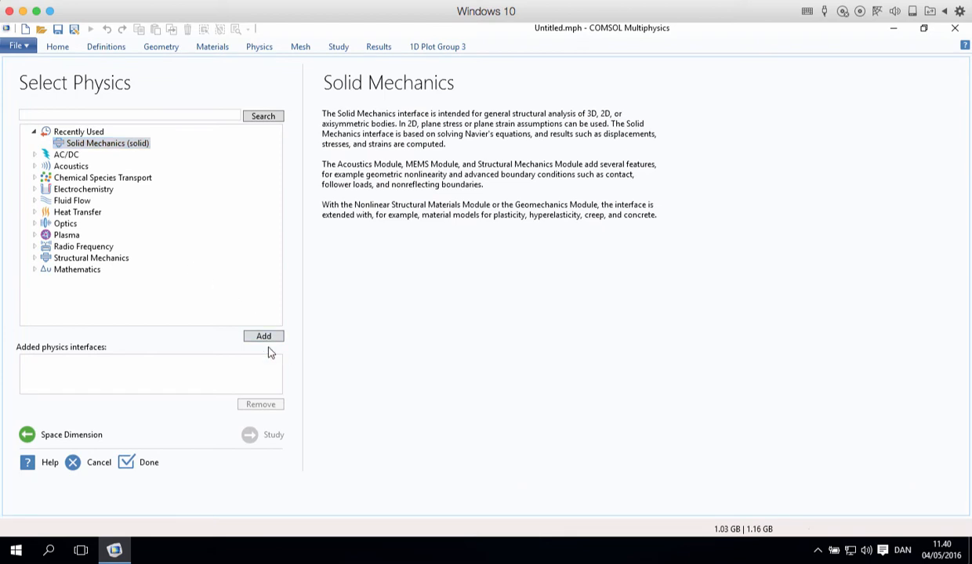
{"action": "left_click", "coordinate": [271, 444]}
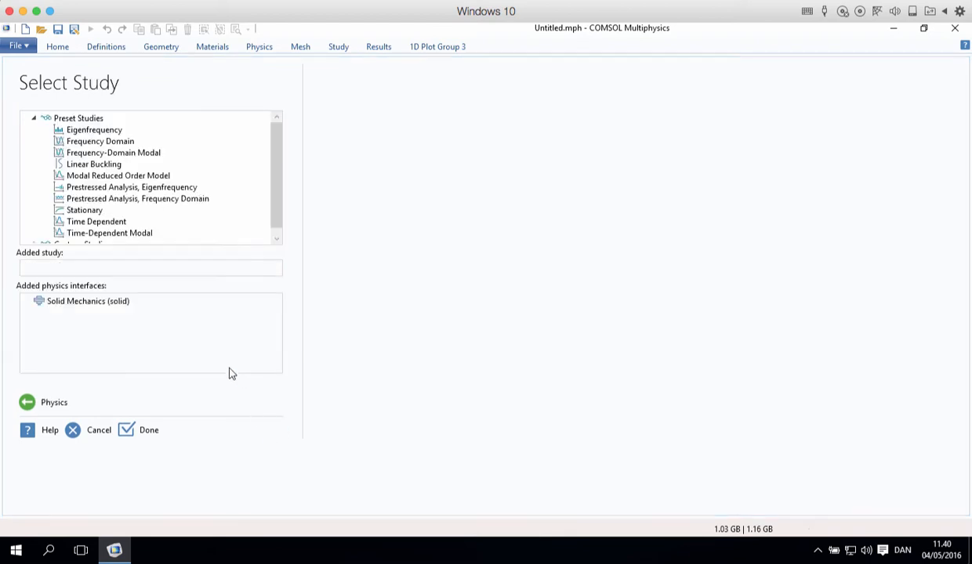
- Choose a Stationary study and create the new model without saving the changes to Untitled.mph
{"action": "left_click", "coordinate": [85, 208]}
{"action": "left_click", "coordinate": [135, 424]}
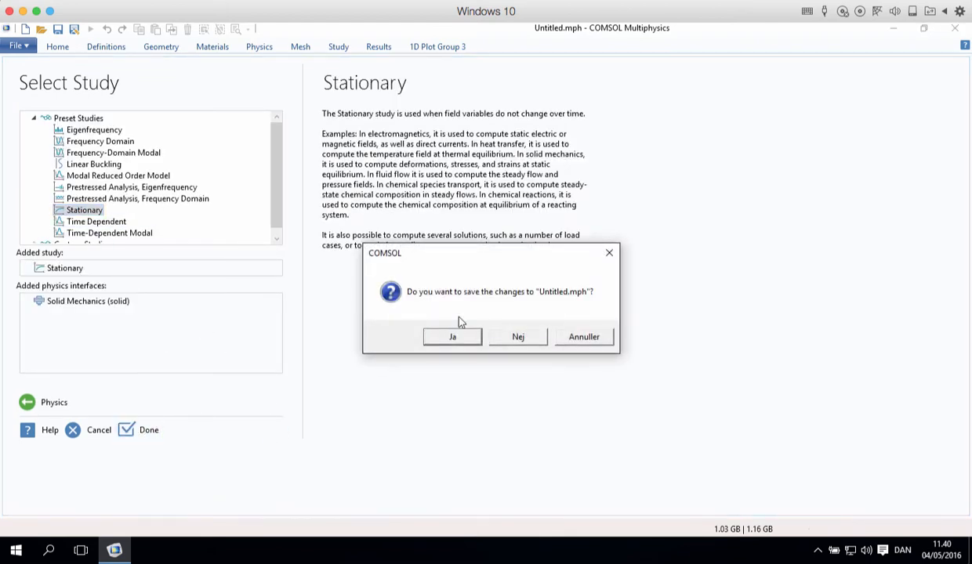
{"action": "left_click", "coordinate": [510, 337]}
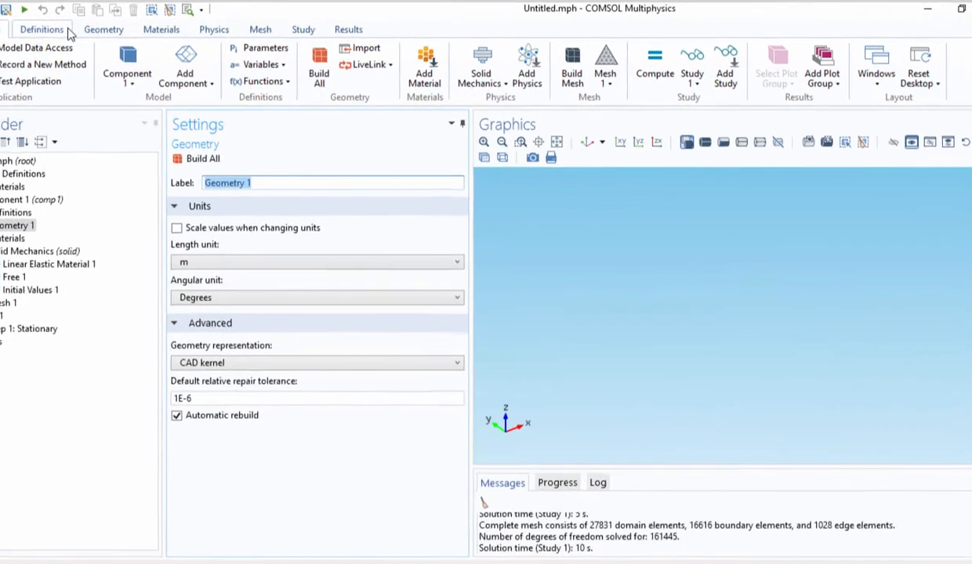
- Create a solid cylinder with radius 4[mm] and height 10[cm] and build it
{"action": "left_click", "coordinate": [104, 30]}
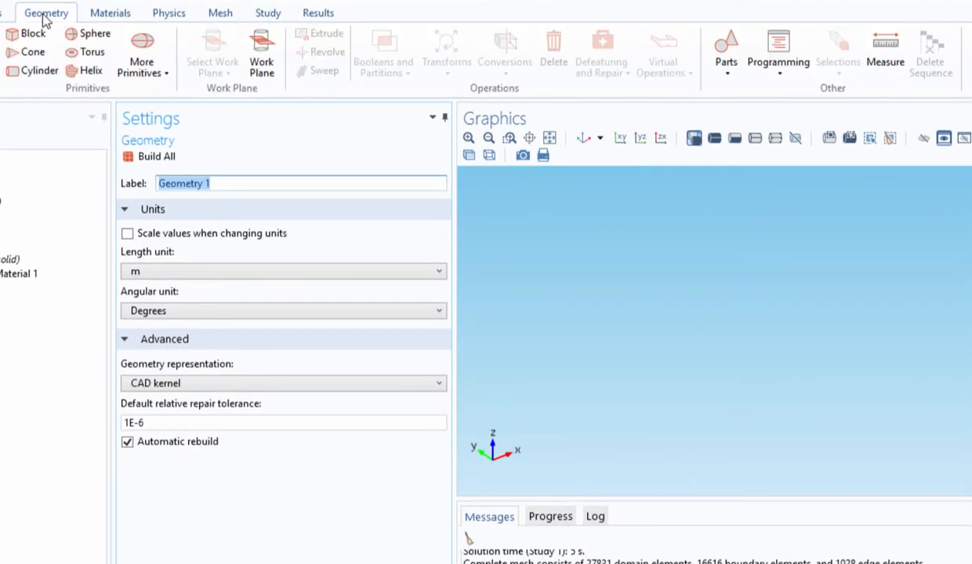
{"action": "left_click", "coordinate": [37, 71]}
{"action": "double_click", "coordinate": [192, 289]}
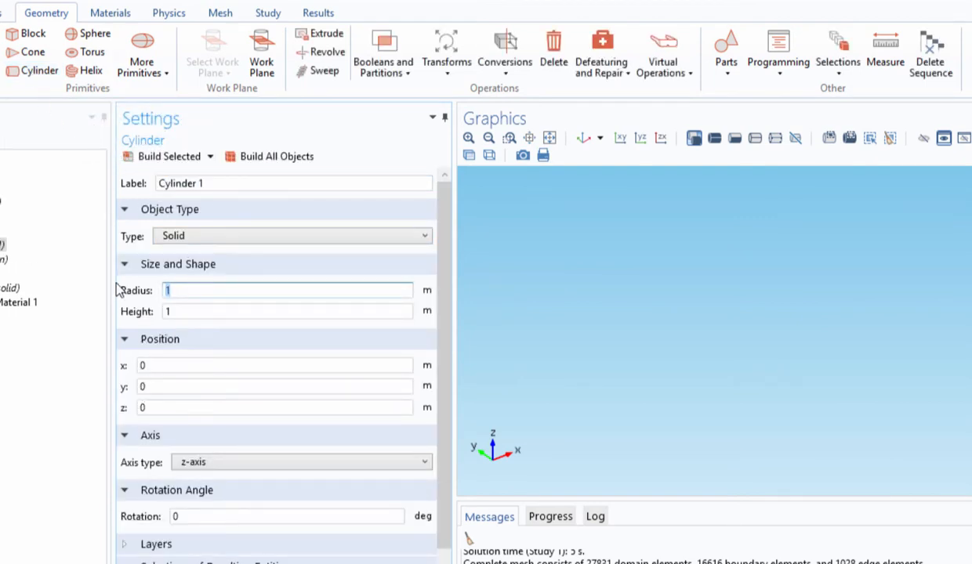
{"action": "type", "text": "40["}
{"action": "type", "text": "mm"}
{"action": "left_click", "coordinate": [191, 311]}
{"action": "type", "text": "0"}
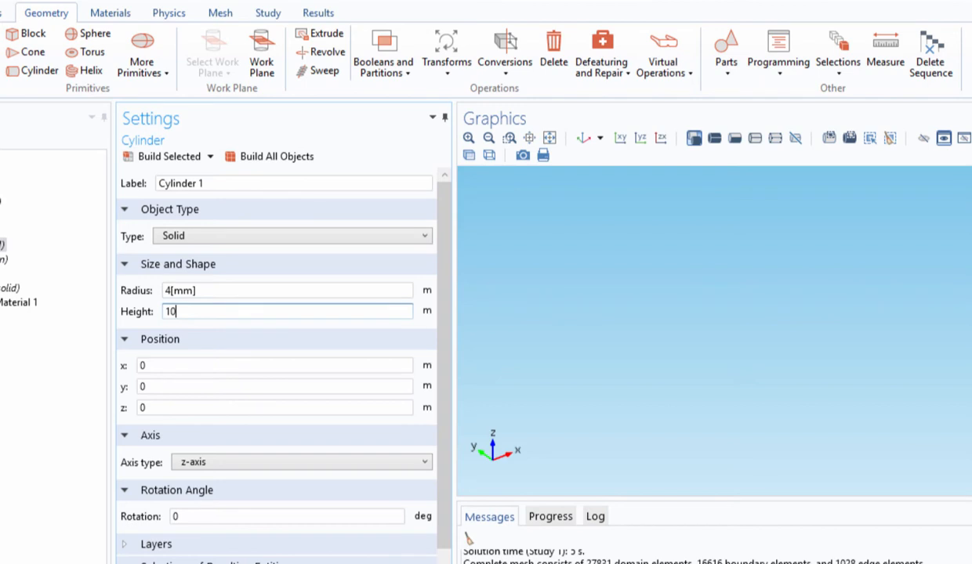
{"action": "type", "text": "[cm"}
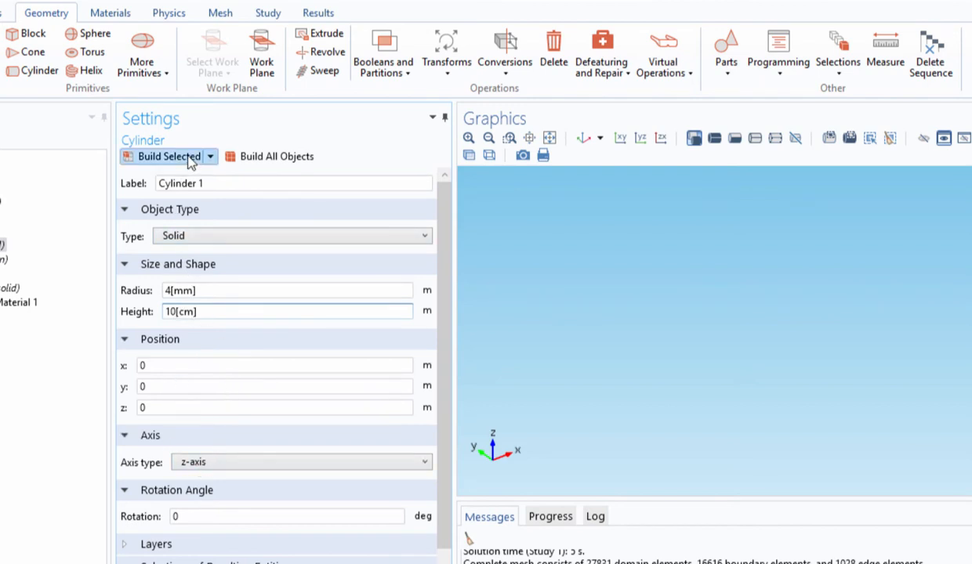
{"action": "left_click", "coordinate": [188, 157]}
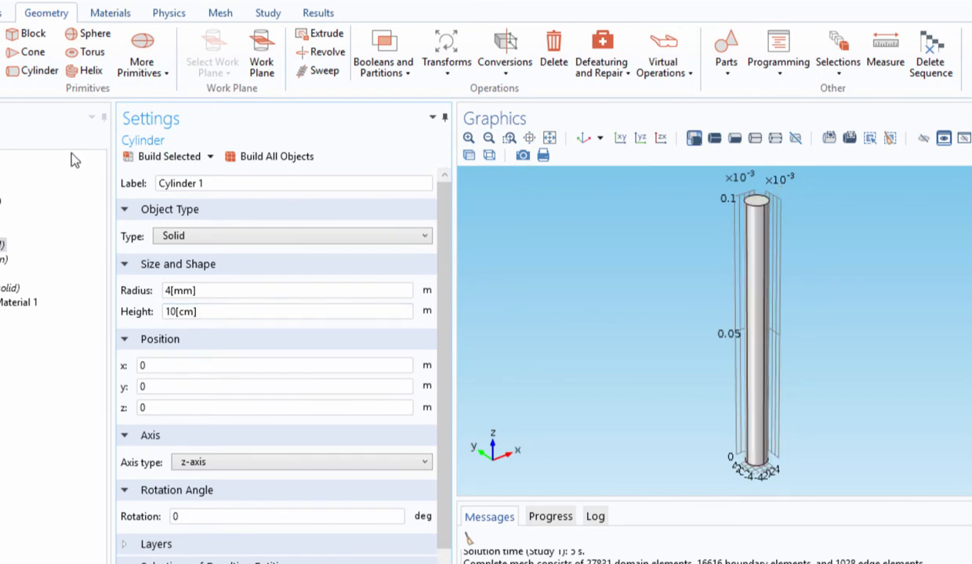
- Add a second cylinder with radius 5[mm] and height 10[cm] and build all objects
{"action": "left_click", "coordinate": [47, 71]}
{"action": "left_click_drag", "start_coordinate": [191, 287], "coordinate": [128, 290]}
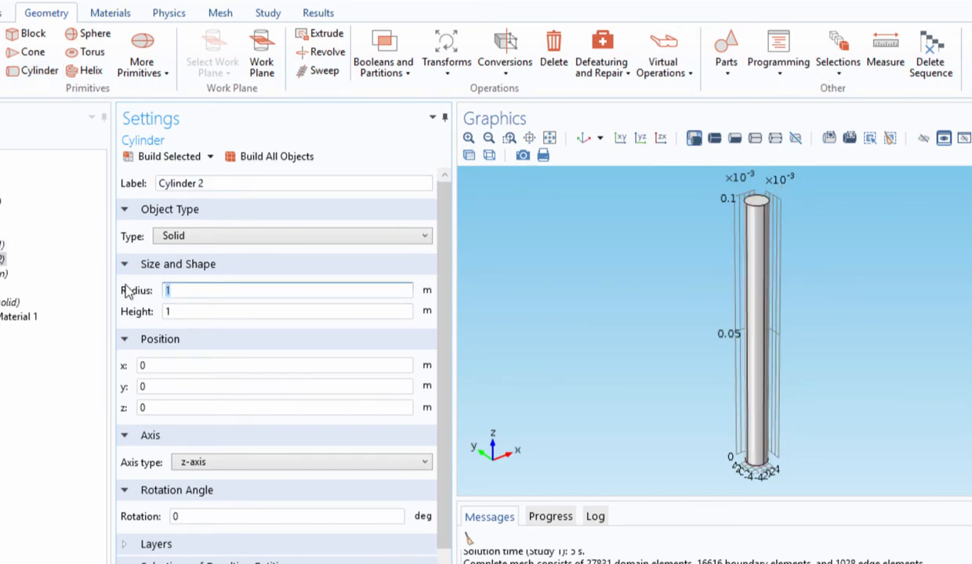
{"action": "type", "text": "5[m]"}
{"action": "type", "text": "m"}
{"action": "left_click", "coordinate": [206, 312]}
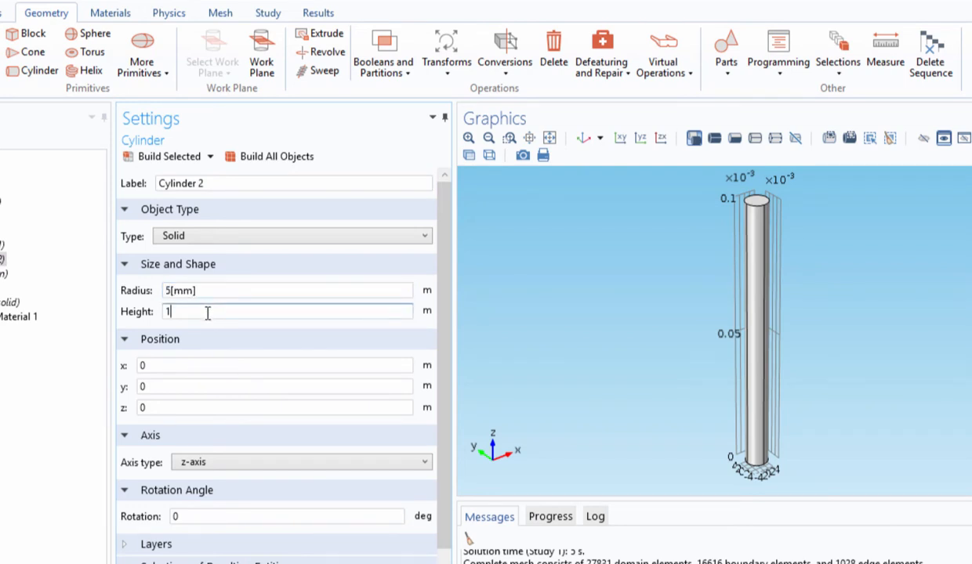
{"action": "type", "text": "0[cm]"}
{"action": "left_click", "coordinate": [269, 157]}
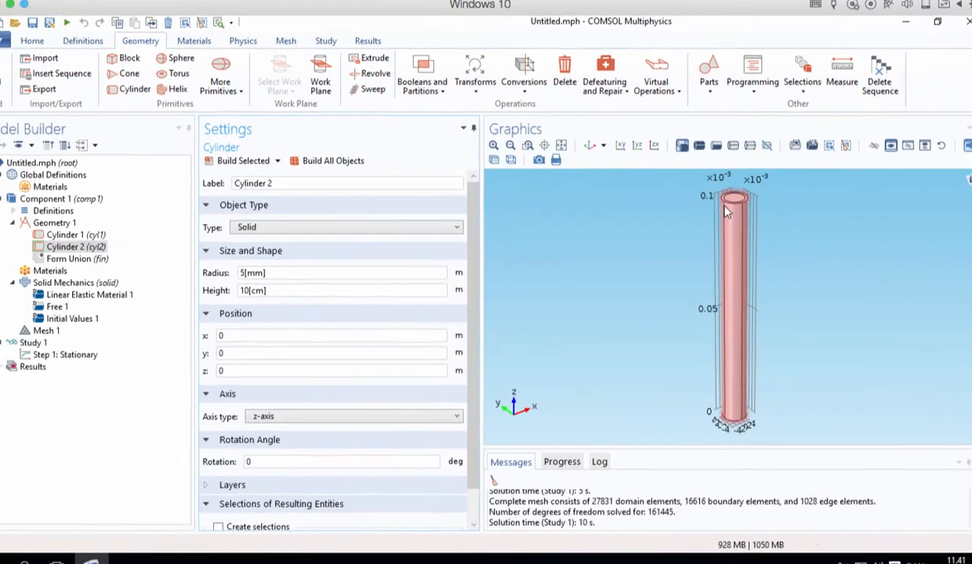
{"action": "left_click", "coordinate": [749, 212]}
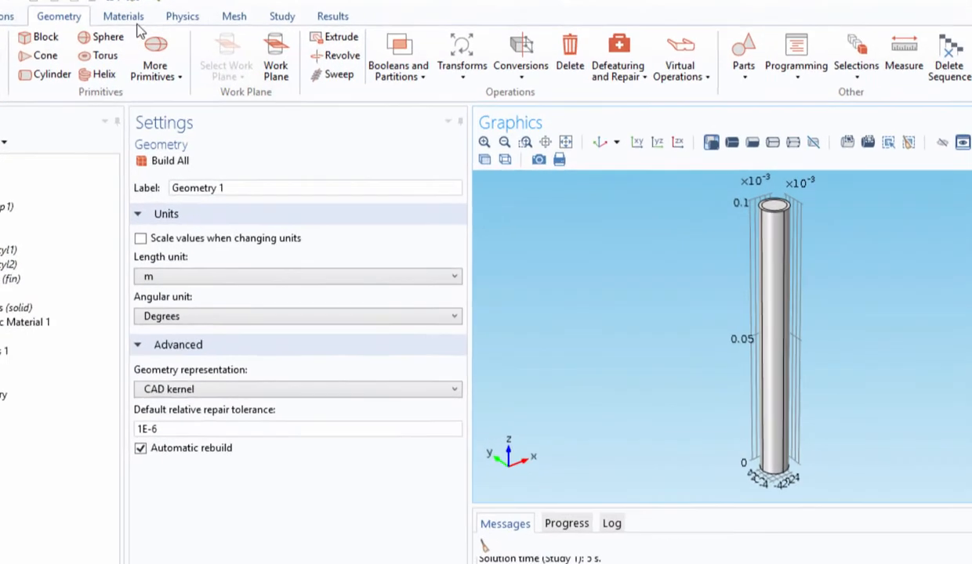
- Create a Difference that subtracts the inner cylinder cyl1 from the outer cylinder cyl2 and build the hollow tube
{"action": "left_click", "coordinate": [393, 62]}
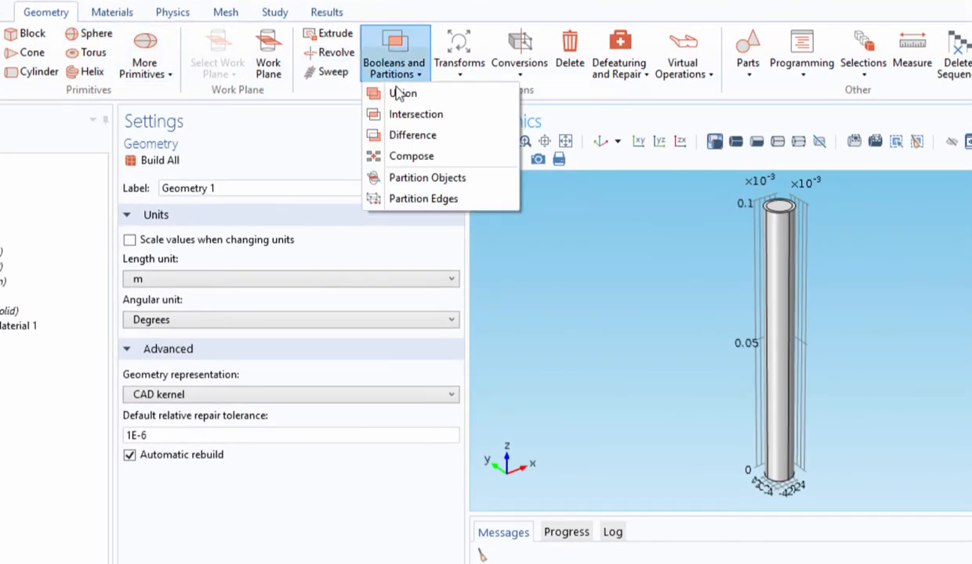
{"action": "left_click", "coordinate": [412, 135]}
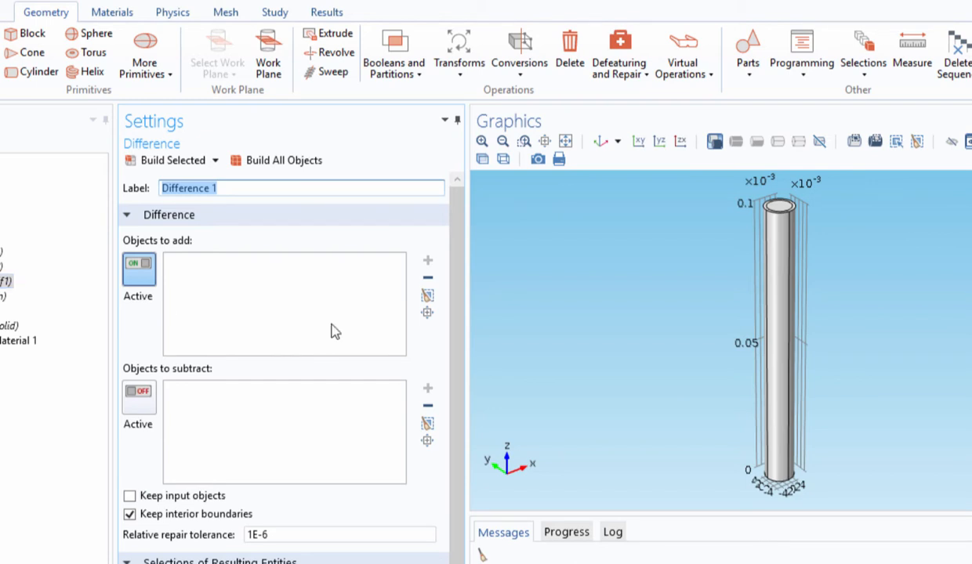
{"action": "left_click", "coordinate": [780, 308]}
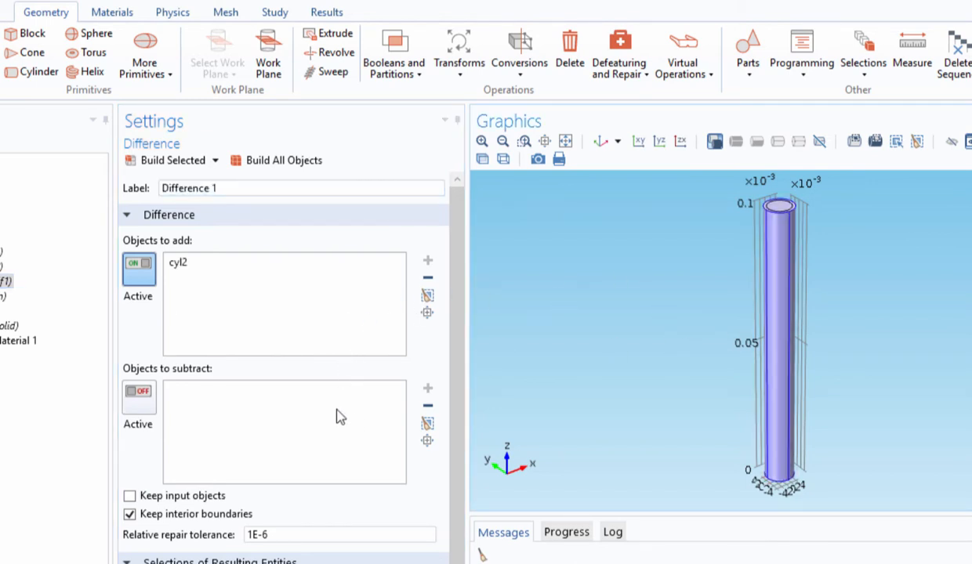
{"action": "left_click", "coordinate": [139, 398]}
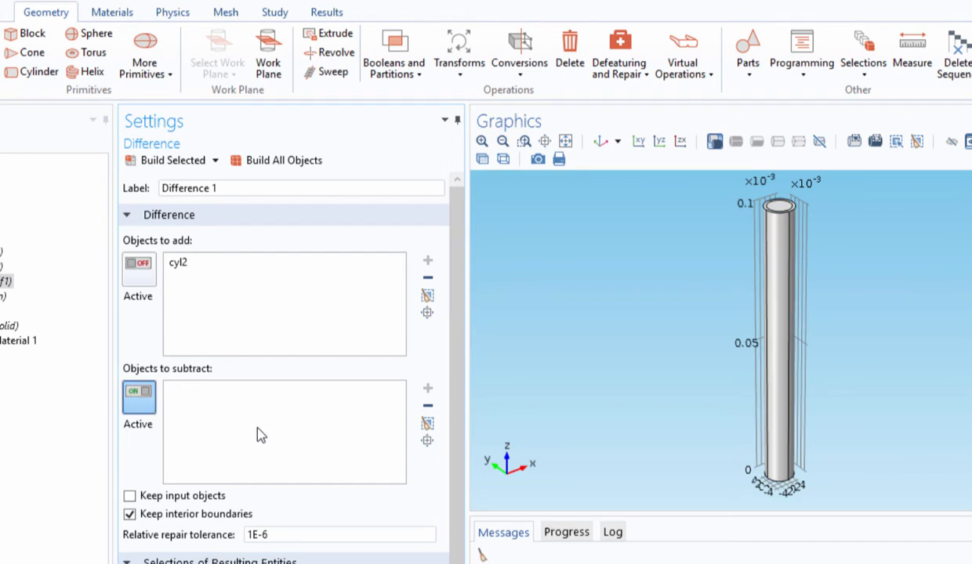
{"action": "left_click", "coordinate": [780, 208]}
{"action": "left_click", "coordinate": [271, 159]}
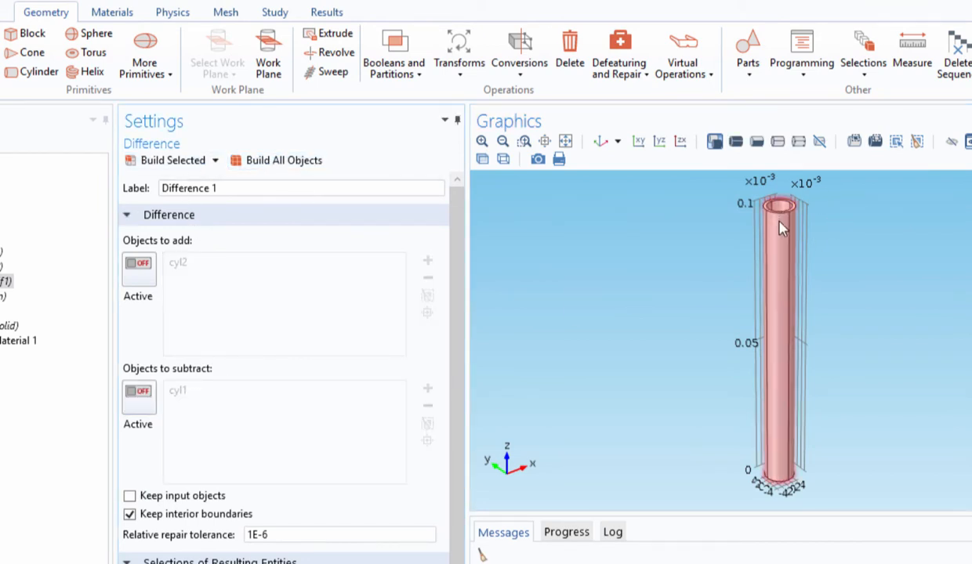
{"action": "left_click_drag", "start_coordinate": [856, 321], "coordinate": [793, 423]}
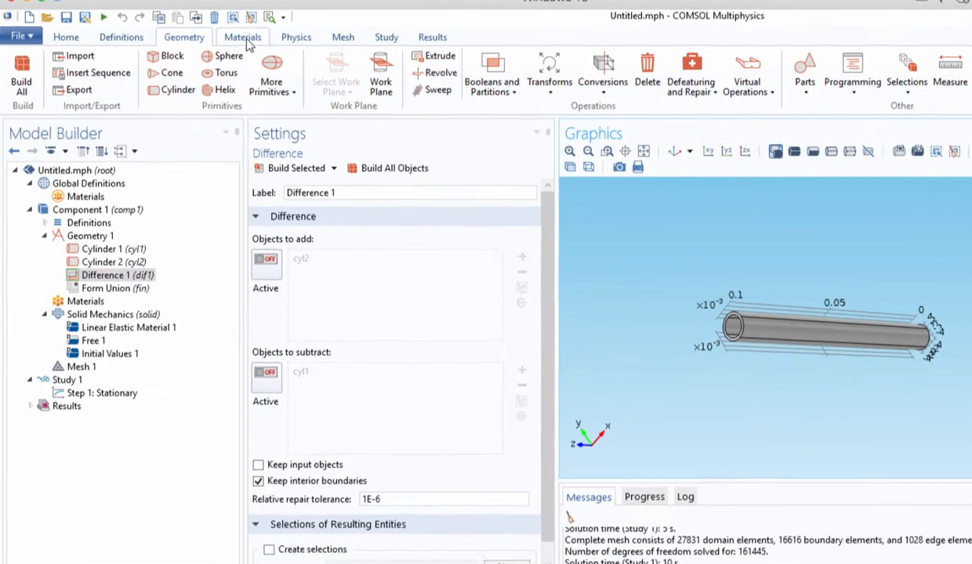
- Add a blank material for the tube and label it Knogle (Kompakt)
{"action": "left_click", "coordinate": [211, 46]}
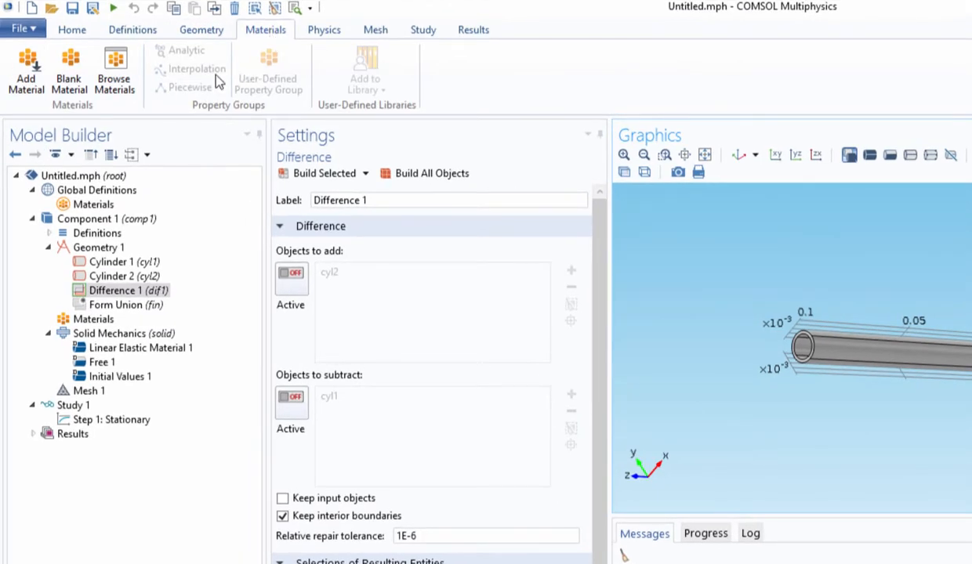
{"action": "left_click", "coordinate": [69, 81]}
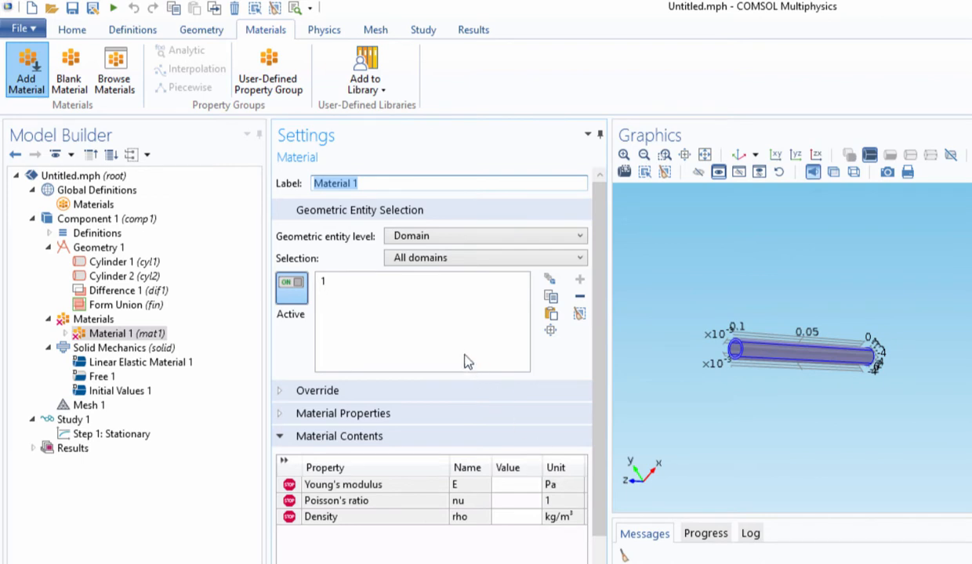
{"action": "type", "text": "Knogle (Kompakt"}
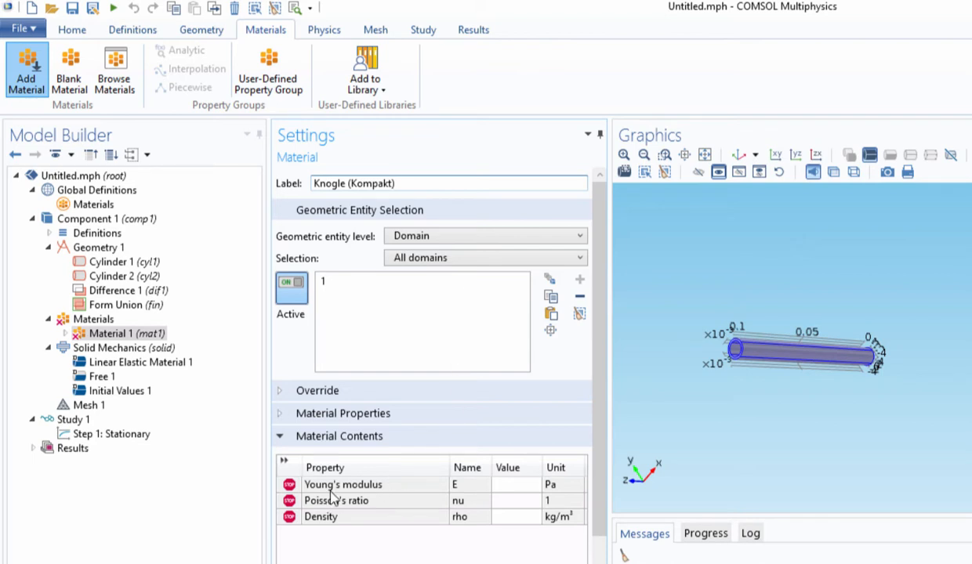
- Set the Knogle (Kompakt) material's Young's modulus to 17[GPa], Poisson's ratio to .3 and density to 1900 kg/m³
{"action": "left_click", "coordinate": [528, 485]}
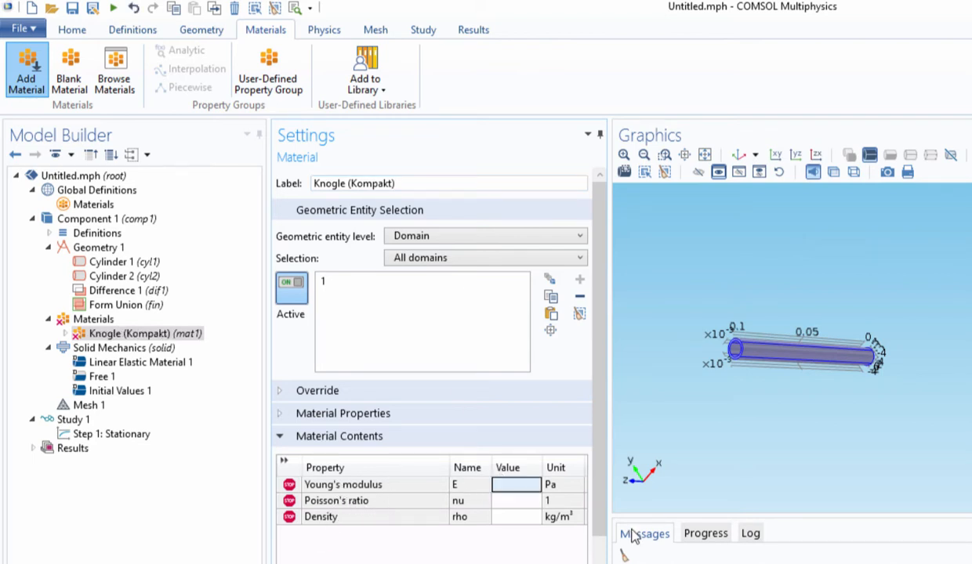
{"action": "type", "text": "17"}
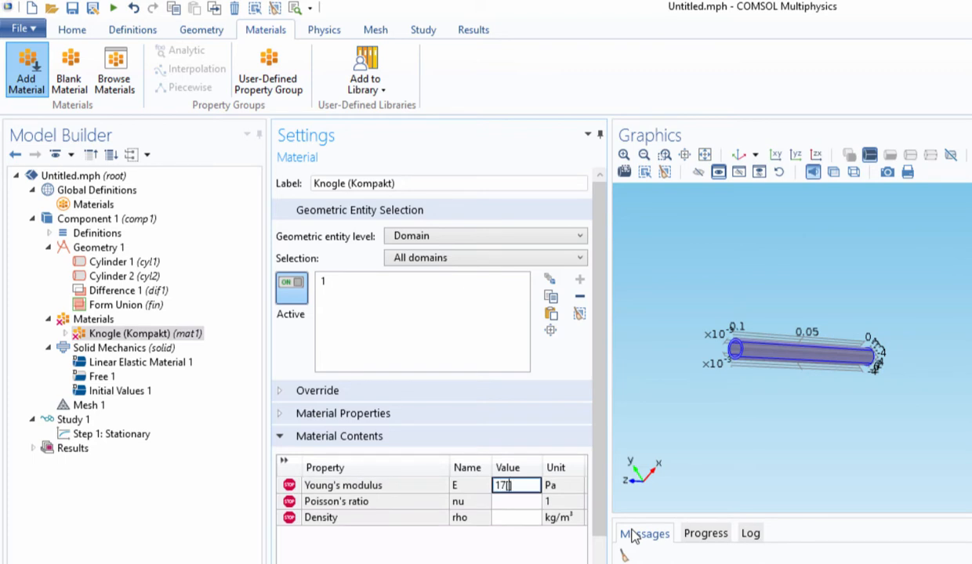
{"action": "type", "text": "[GPa]"}
{"action": "left_click", "coordinate": [515, 502]}
{"action": "left_click", "coordinate": [516, 502]}
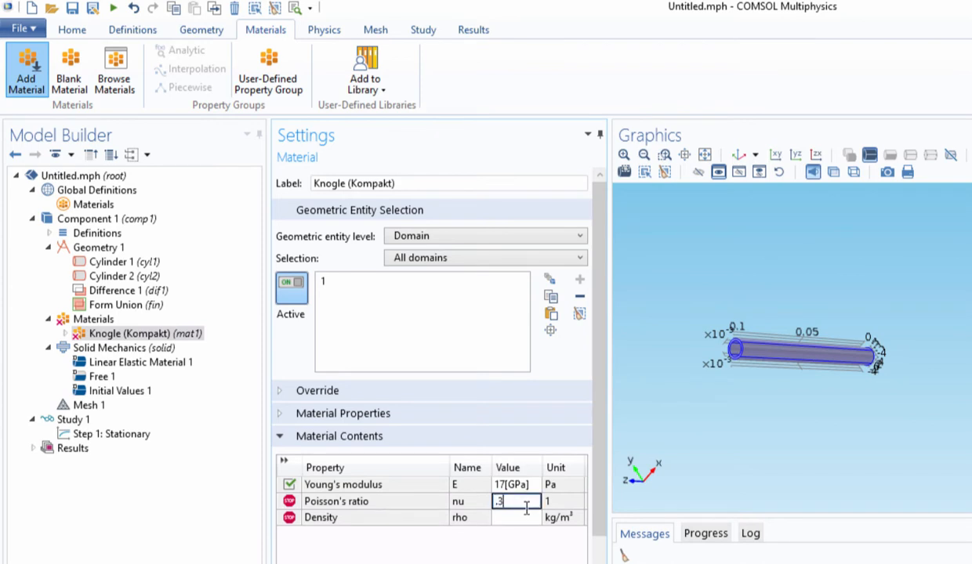
{"action": "left_click", "coordinate": [517, 519]}
{"action": "type", "text": "1900"}
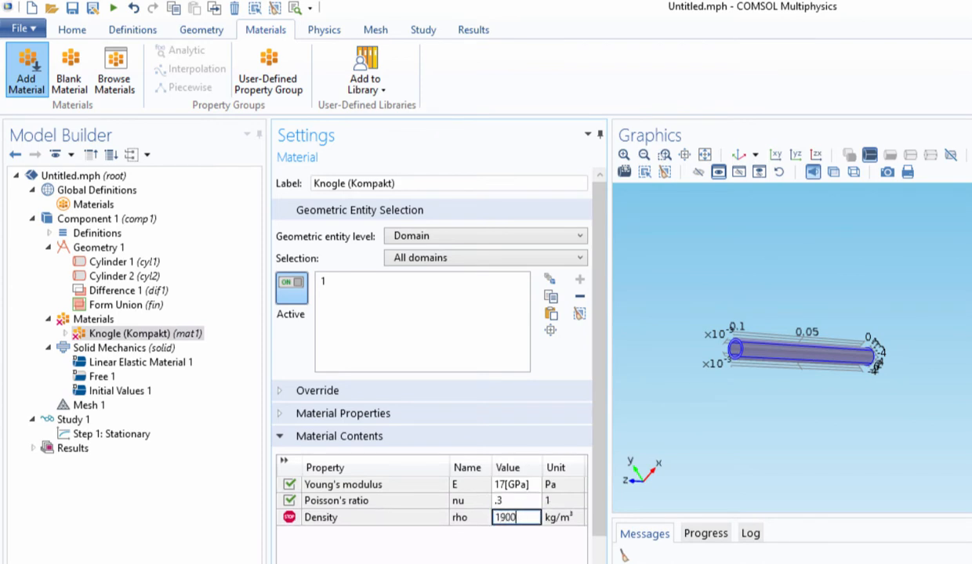
{"action": "key", "text": "Return"}
{"action": "scroll", "coordinate": [533, 497], "scroll_direction": "down", "scroll_amount": 2}
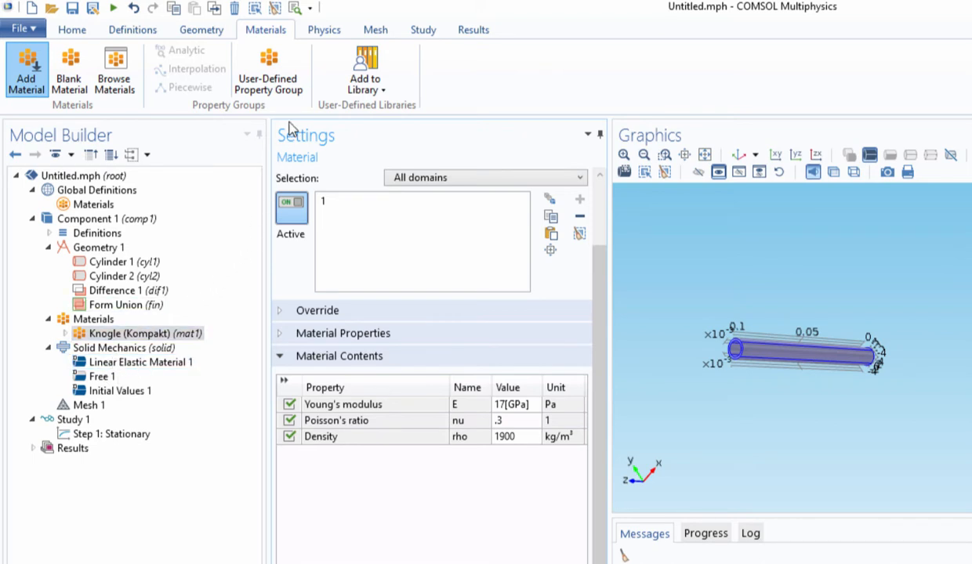
- Add a Fixed Constraint to the tube's ring-shaped end face at z = 0.1 m
{"action": "left_click", "coordinate": [329, 32]}
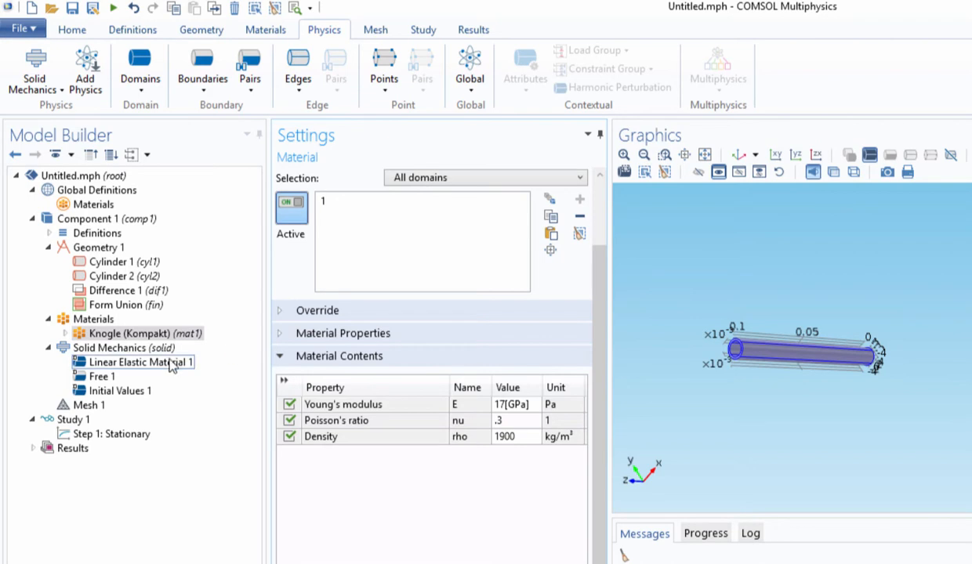
{"action": "left_click", "coordinate": [124, 349]}
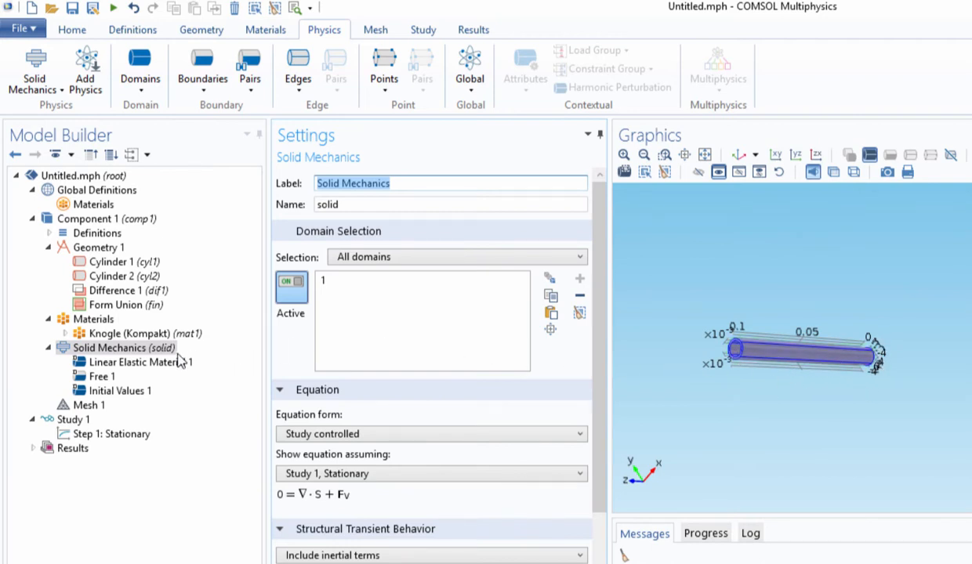
{"action": "left_click", "coordinate": [683, 154]}
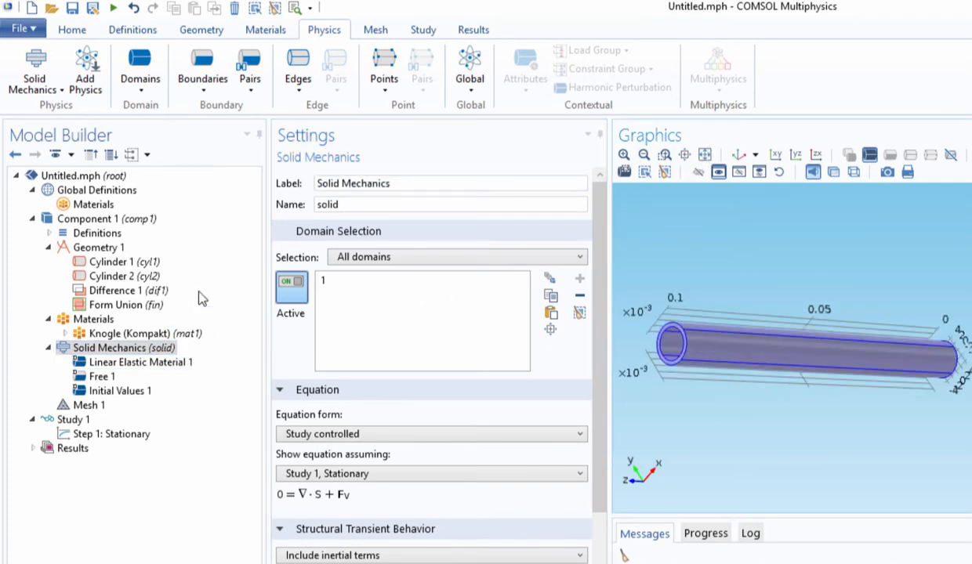
{"action": "left_click", "coordinate": [205, 77]}
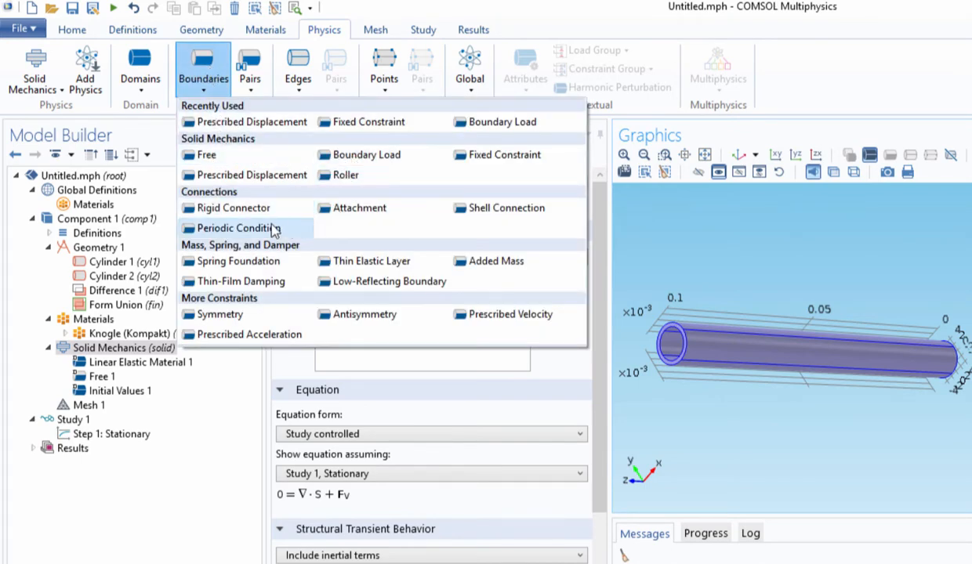
{"action": "right_click", "coordinate": [155, 350]}
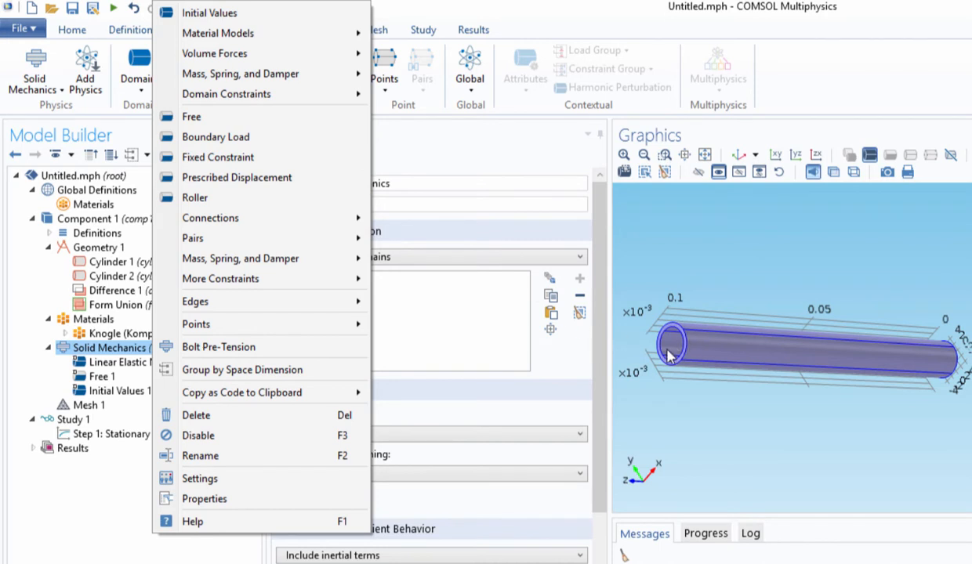
{"action": "mouse_move", "coordinate": [210, 297]}
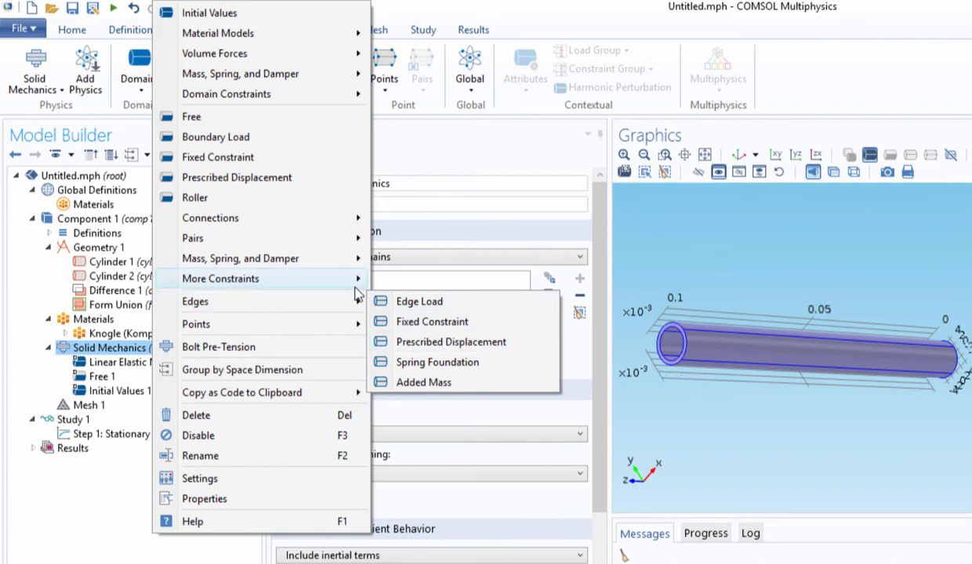
{"action": "left_click", "coordinate": [257, 158]}
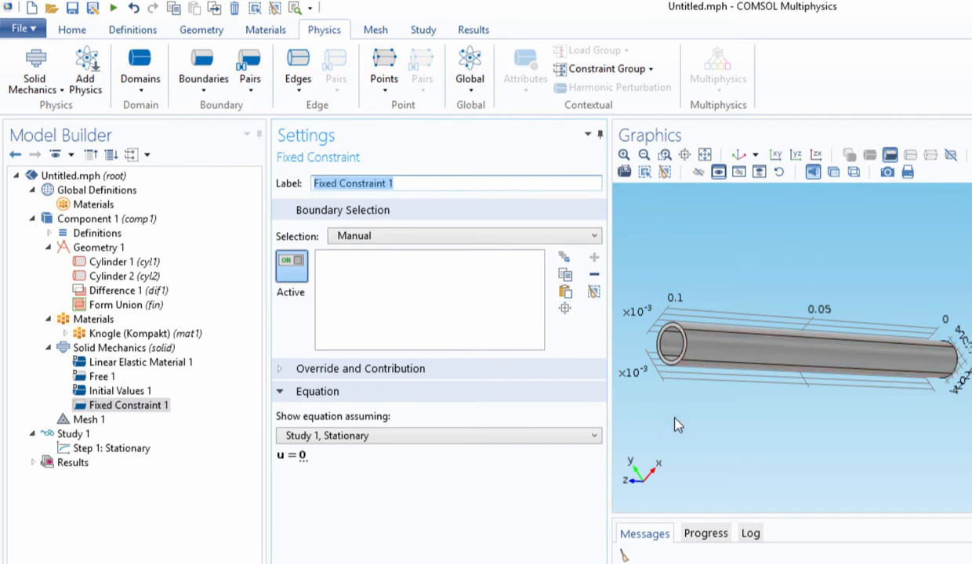
{"action": "scroll", "coordinate": [677, 376], "scroll_direction": "up", "scroll_amount": 5}
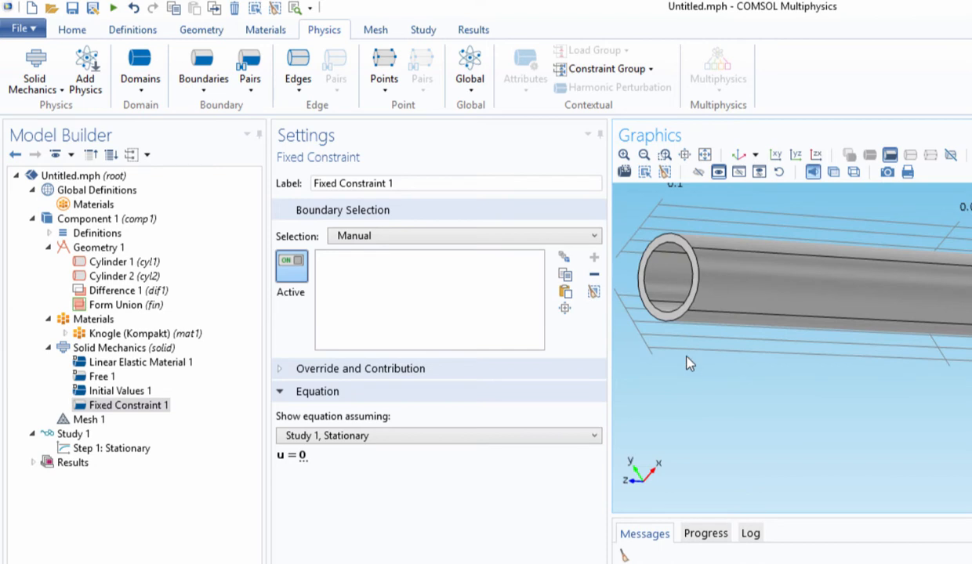
{"action": "right_click_drag", "start_coordinate": [686, 362], "coordinate": [713, 366]}
{"action": "left_click_drag", "start_coordinate": [714, 366], "coordinate": [740, 406]}
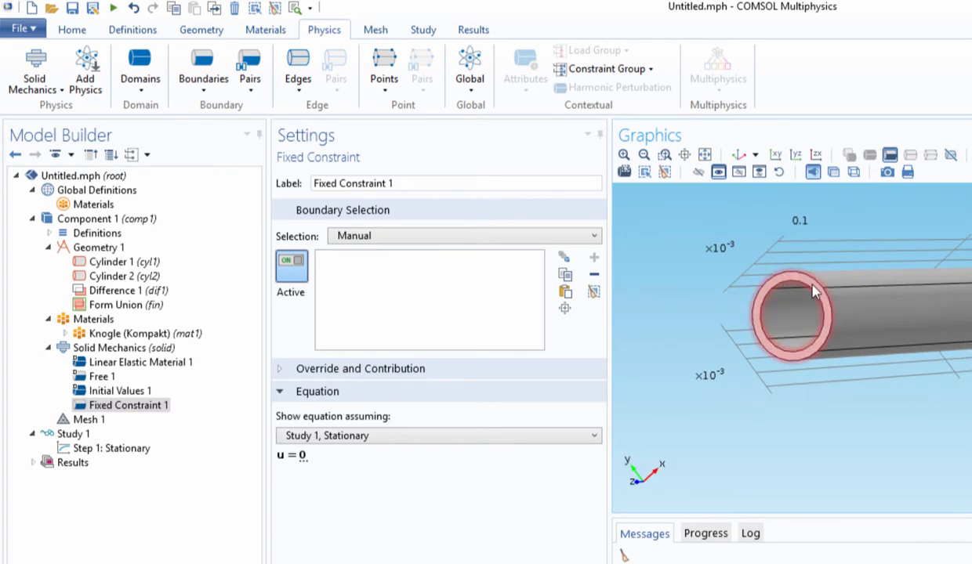
{"action": "left_click", "coordinate": [814, 310]}
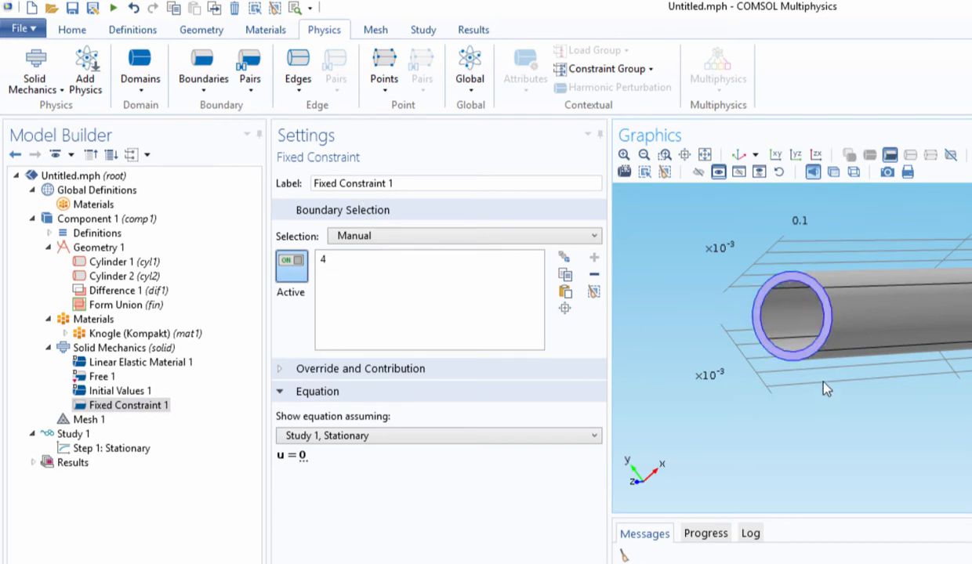
- Add a Prescribed Displacement of -10[cm] in the y direction to the tube's ring-shaped end face at z = 0
{"action": "scroll", "coordinate": [824, 390], "scroll_direction": "down", "scroll_amount": 3}
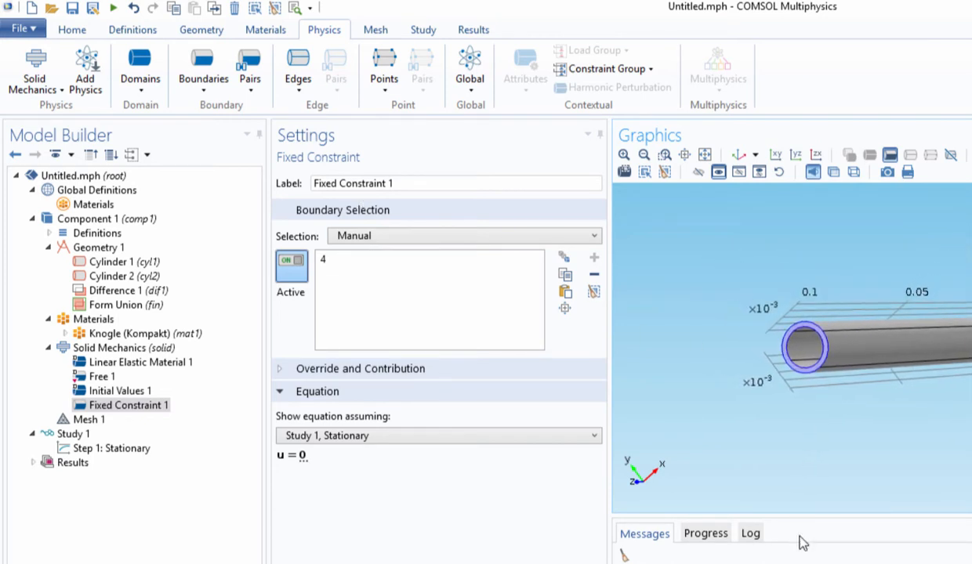
{"action": "right_click_drag", "start_coordinate": [926, 390], "coordinate": [738, 386]}
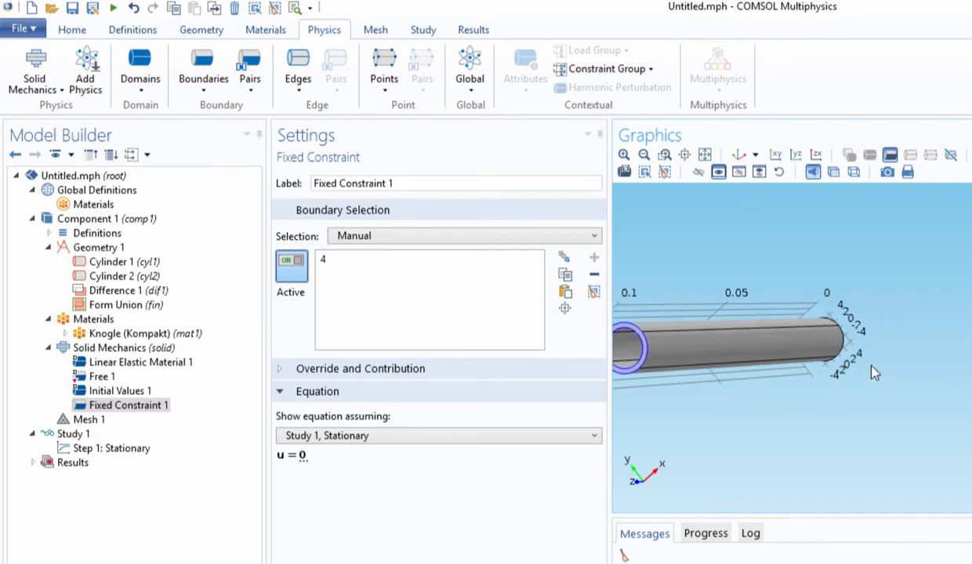
{"action": "left_click_drag", "start_coordinate": [874, 373], "coordinate": [673, 440]}
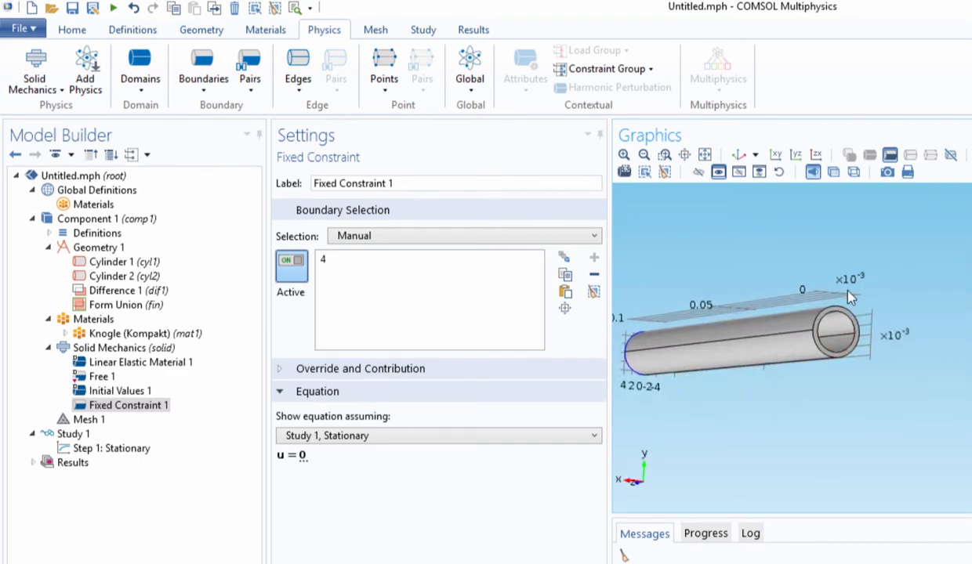
{"action": "left_click_drag", "start_coordinate": [768, 401], "coordinate": [946, 310]}
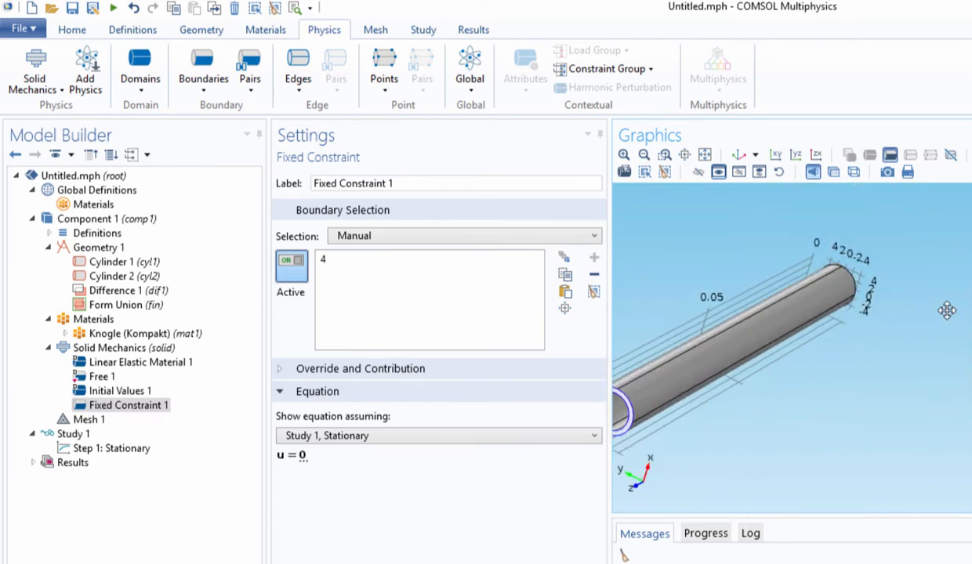
{"action": "left_click_drag", "start_coordinate": [821, 301], "coordinate": [663, 401]}
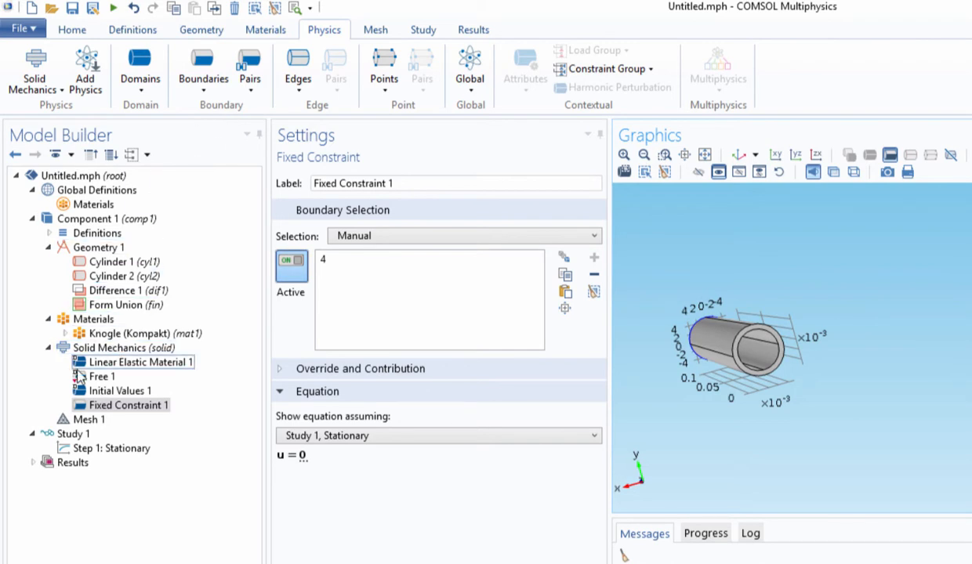
{"action": "left_click", "coordinate": [206, 75]}
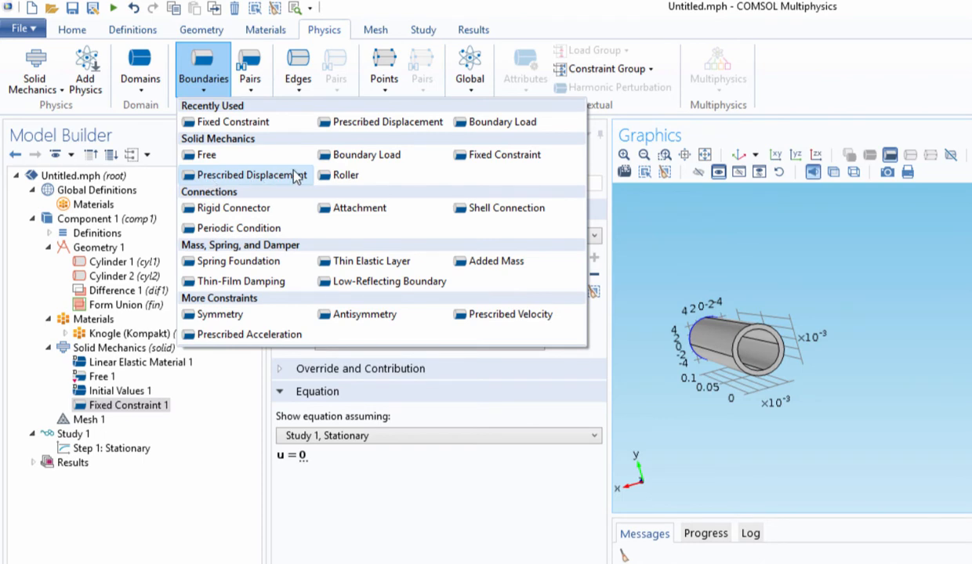
{"action": "left_click", "coordinate": [239, 175]}
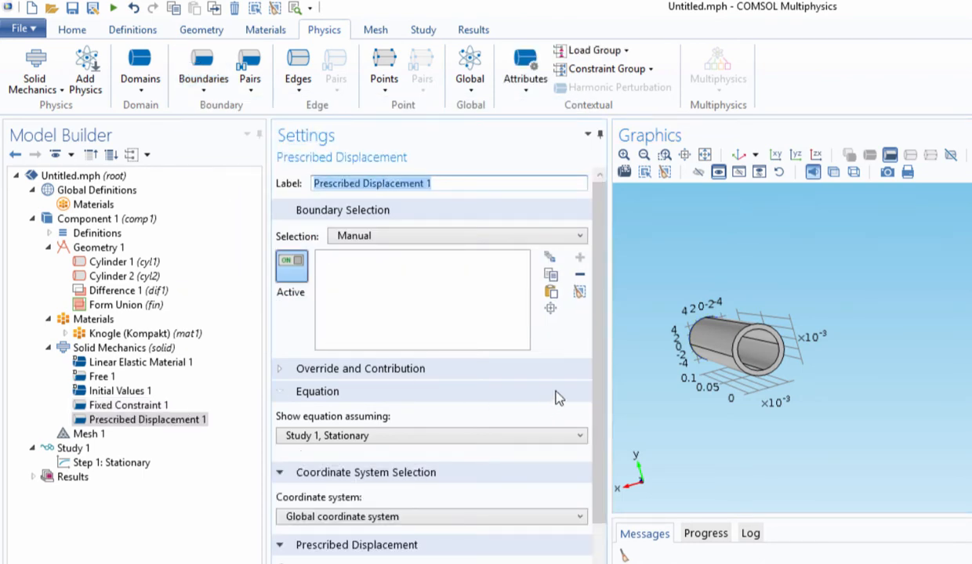
{"action": "left_click", "coordinate": [739, 363]}
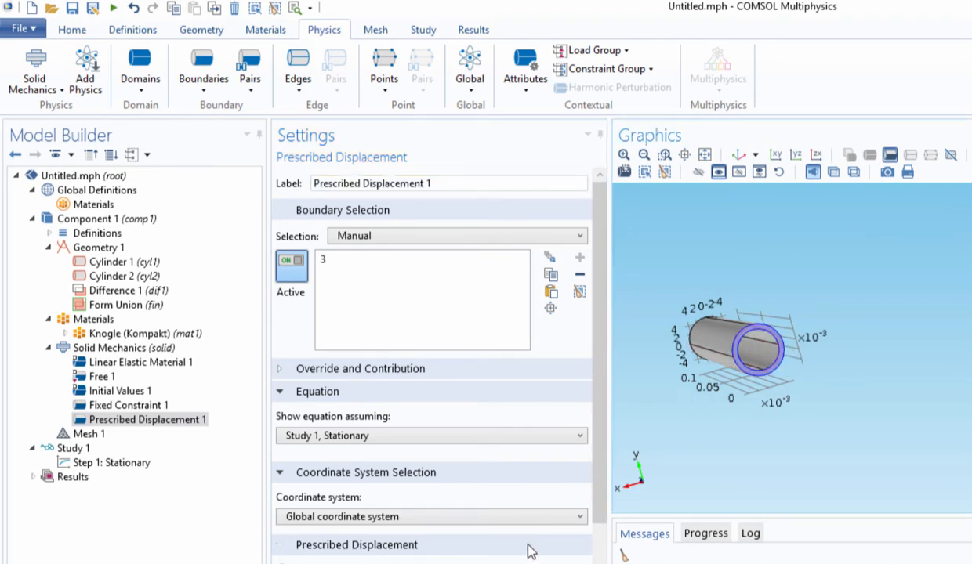
{"action": "scroll", "coordinate": [602, 492], "scroll_direction": "down", "scroll_amount": 3}
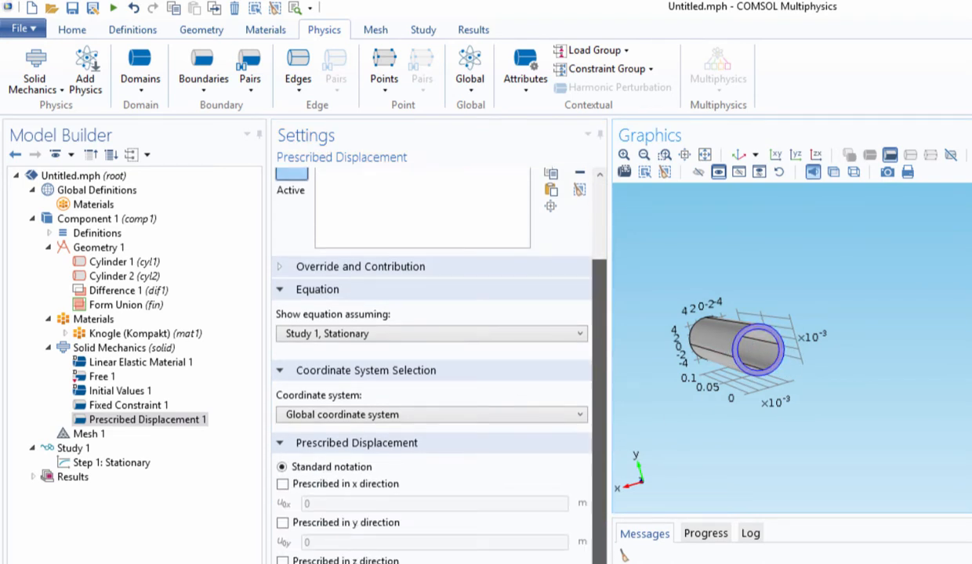
{"action": "left_click", "coordinate": [369, 529]}
{"action": "left_click", "coordinate": [351, 554]}
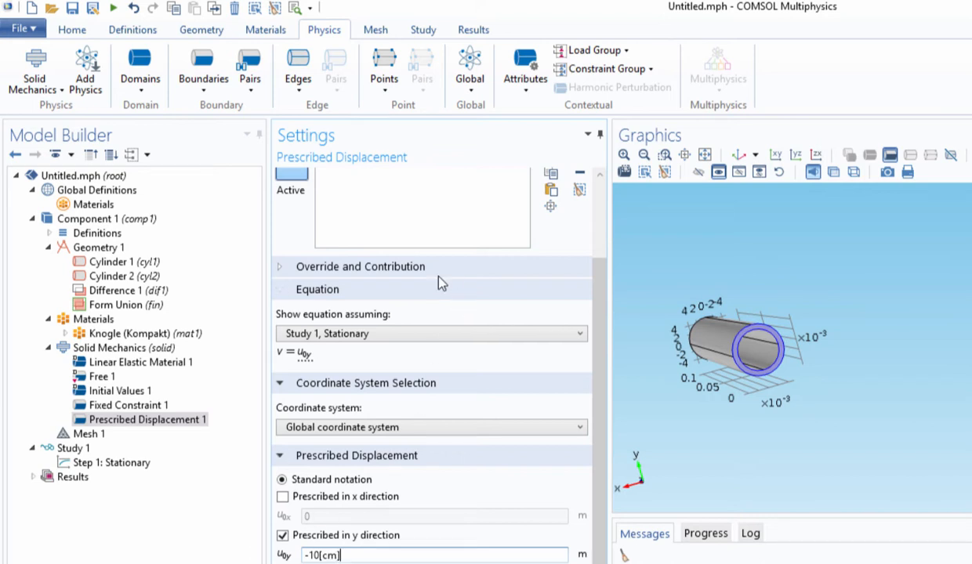
- Build the tube's physics-controlled mesh with Normal element size and inspect it from the side
{"action": "left_click", "coordinate": [81, 435]}
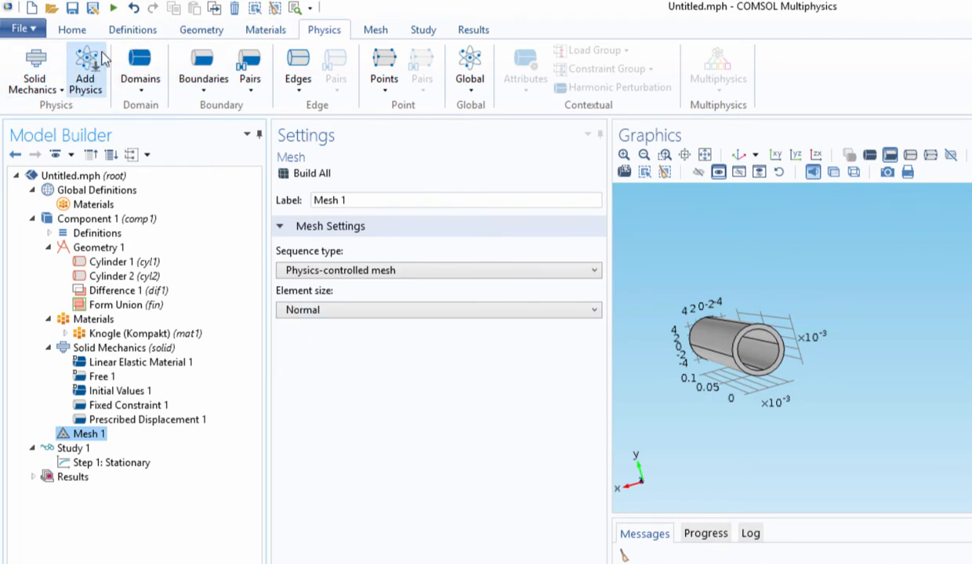
{"action": "left_click", "coordinate": [303, 173]}
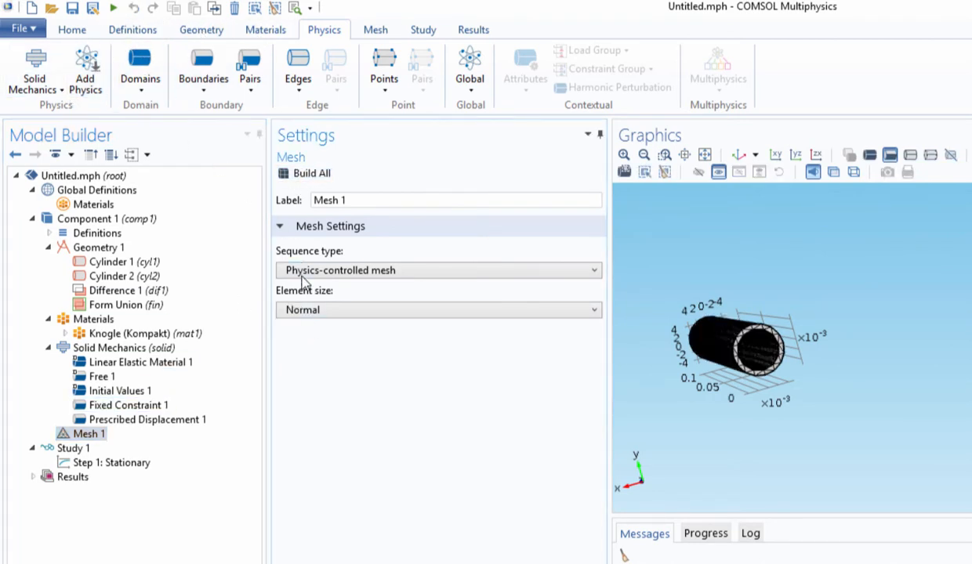
{"action": "left_click_drag", "start_coordinate": [725, 337], "coordinate": [827, 382]}
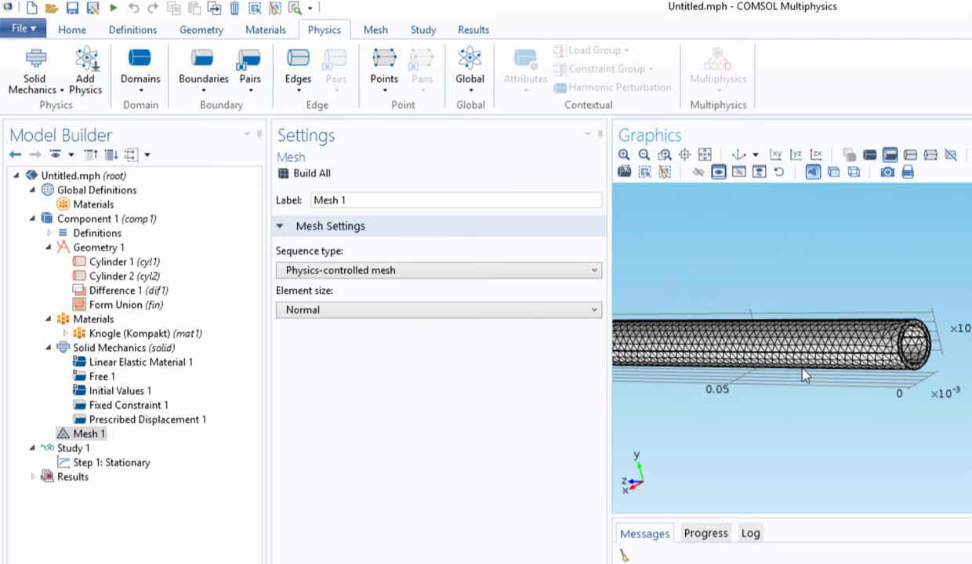
- Compute the stationary study and view the whole deformed tube's von Mises stress plot at an angle
{"action": "right_click", "coordinate": [72, 453]}
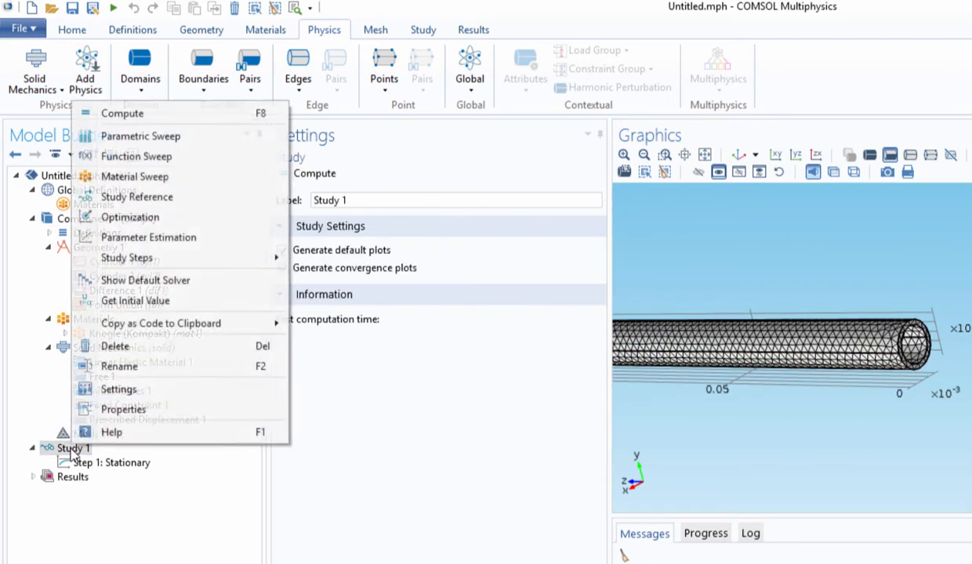
{"action": "left_click", "coordinate": [146, 118]}
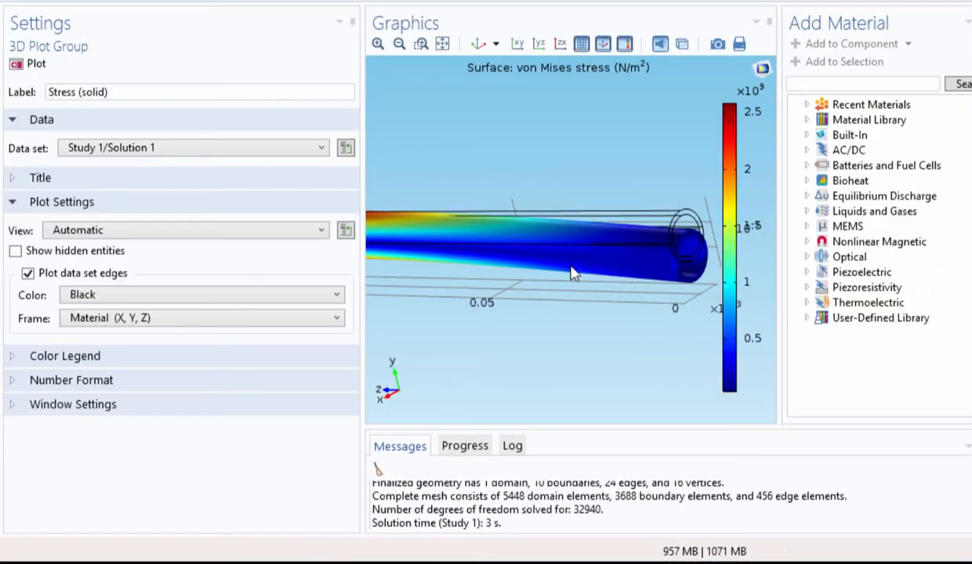
{"action": "left_click", "coordinate": [442, 47]}
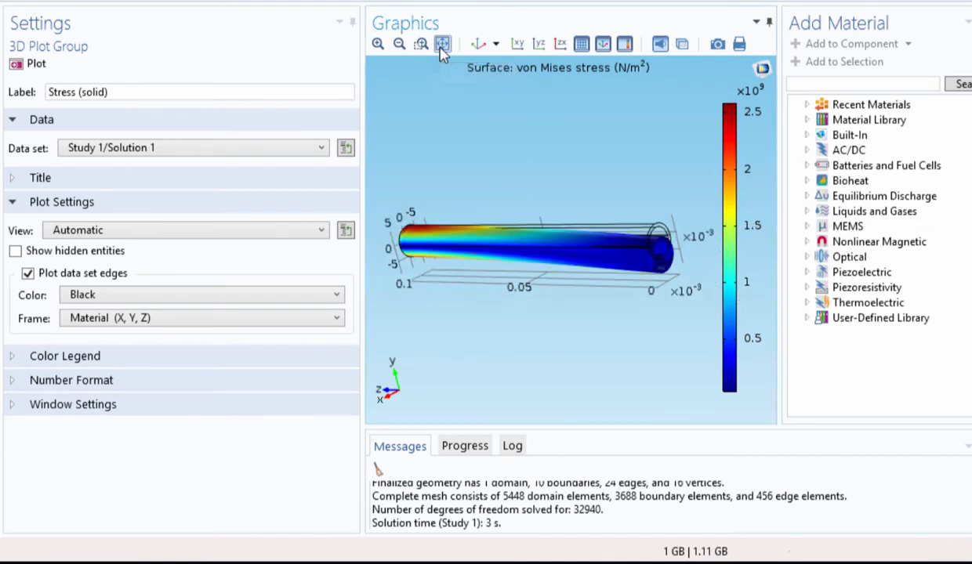
{"action": "left_click_drag", "start_coordinate": [474, 326], "coordinate": [638, 297]}
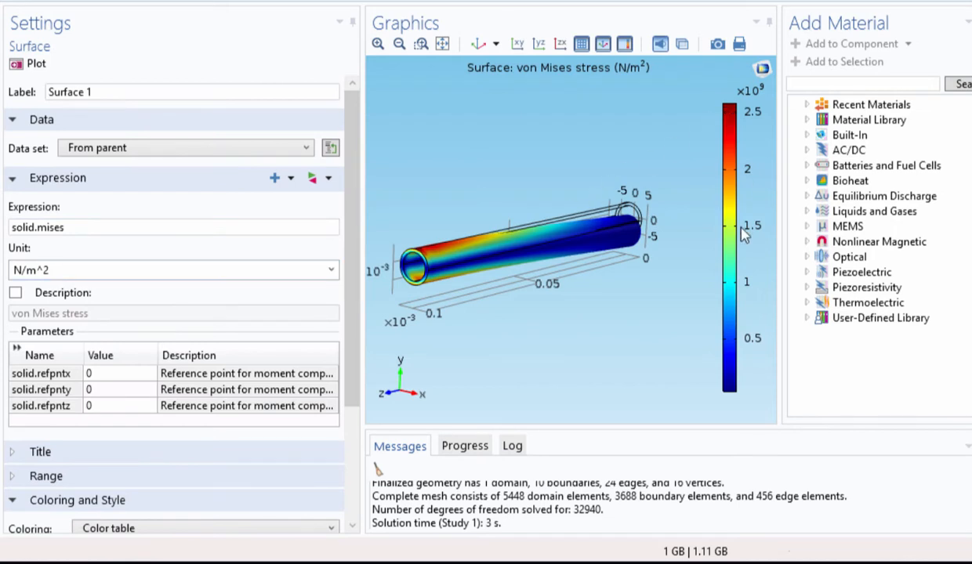
- Set the von Mises surface plot's unit to GPa, replot it and view the tube from the side
{"action": "left_click", "coordinate": [331, 271]}
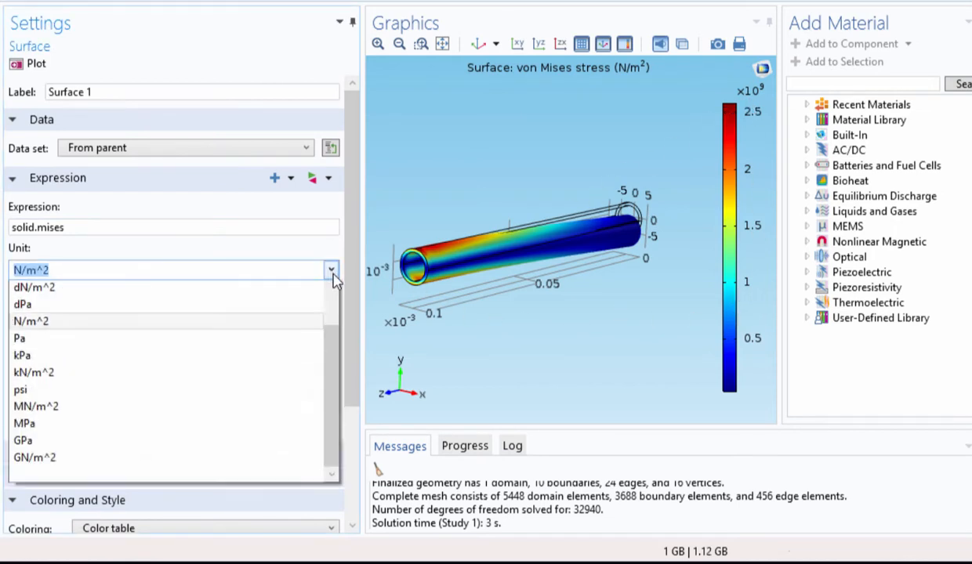
{"action": "left_click", "coordinate": [64, 472]}
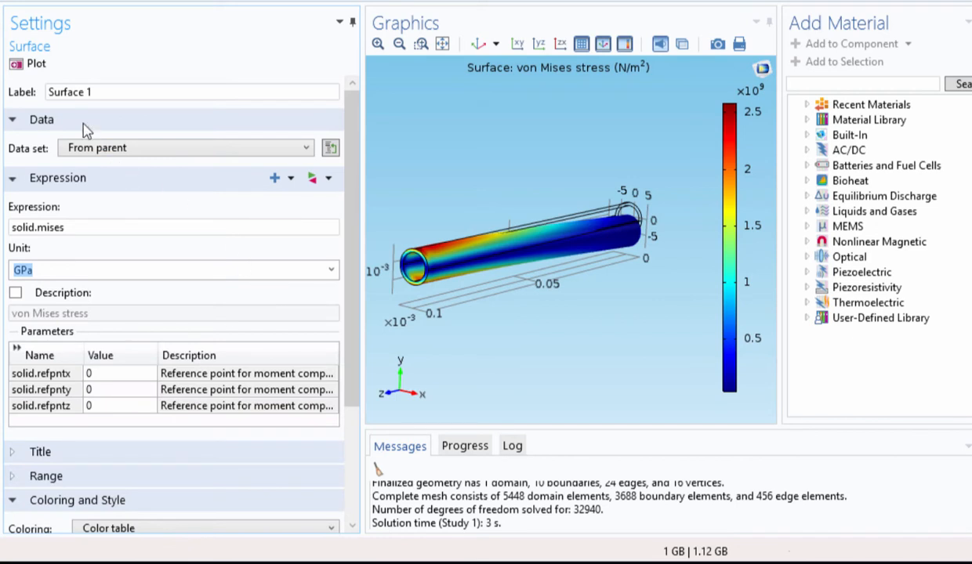
{"action": "left_click", "coordinate": [23, 65]}
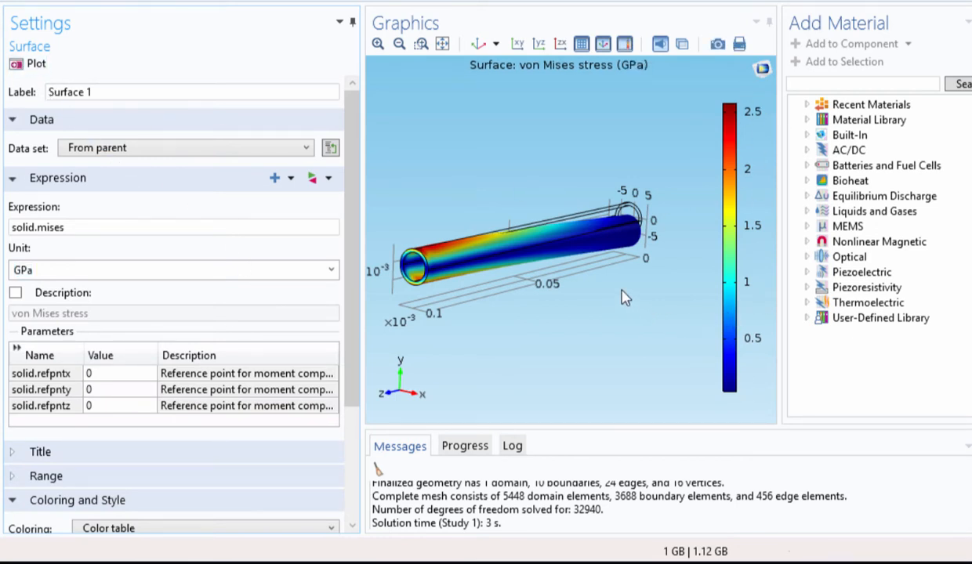
{"action": "left_click_drag", "start_coordinate": [574, 259], "coordinate": [555, 239]}
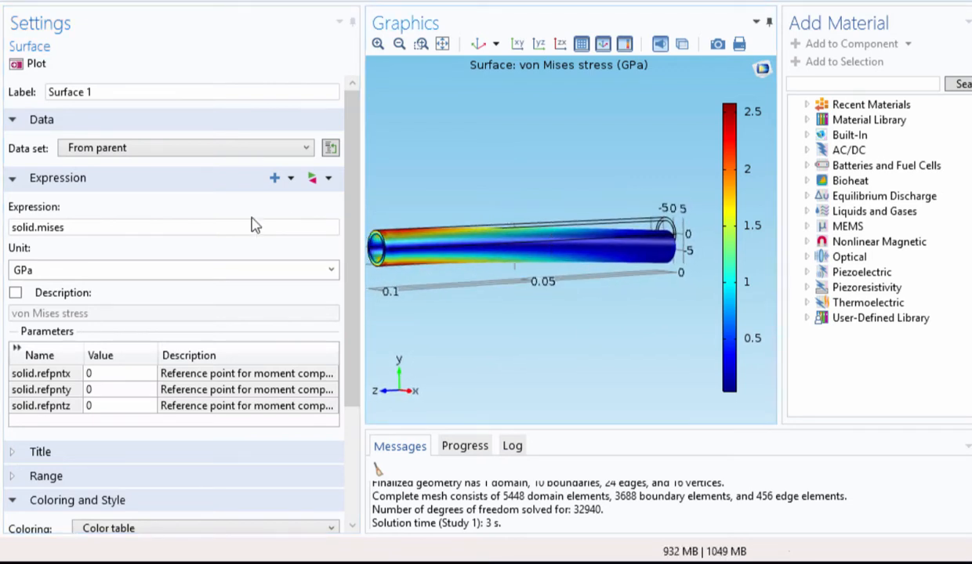
- Change the surface plot's expression to solid.sp1 and replot it to show the first principal stress
{"action": "left_click", "coordinate": [144, 226]}
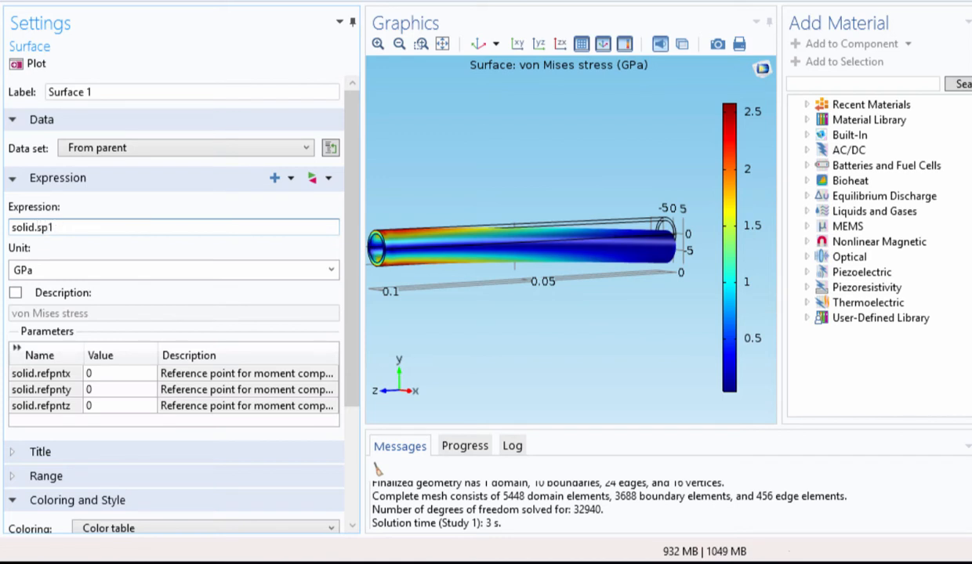
{"action": "type", "text": "sp1"}
{"action": "left_click", "coordinate": [32, 64]}
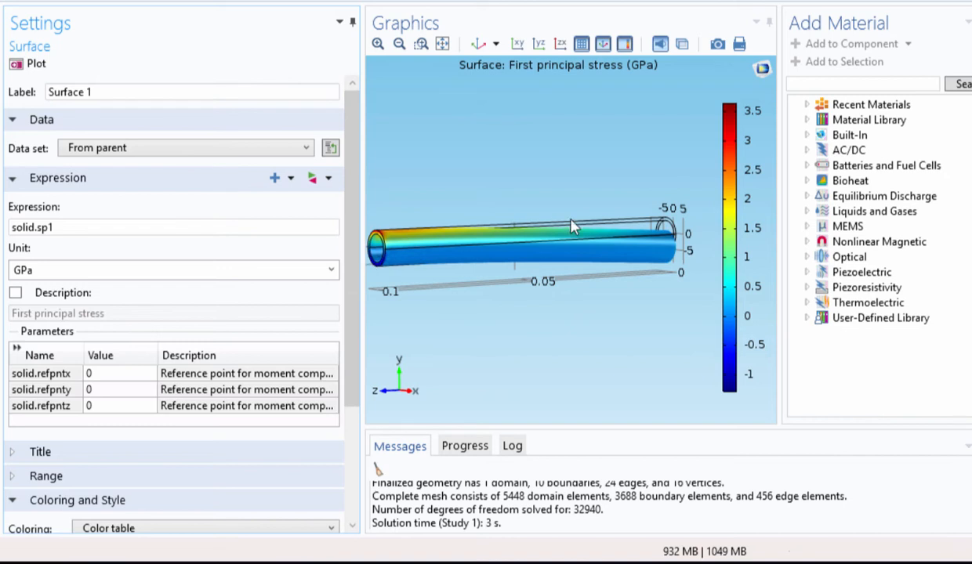
- Open the surface plot's solid.sp1 expression for editing
{"action": "left_click", "coordinate": [191, 228]}
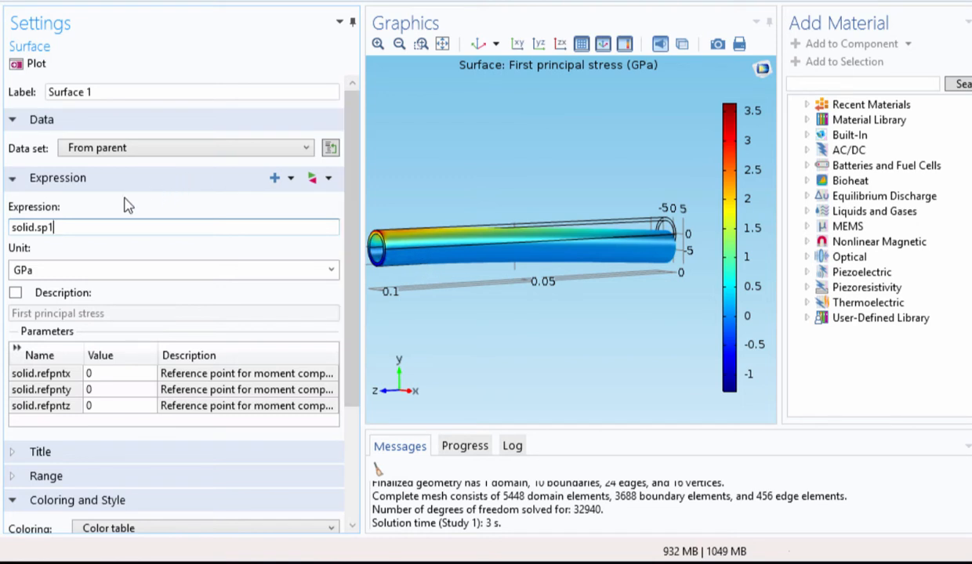
- Add a Cut Plane data set on the XY-planes at Z-coordinate 0.05 m and plot it
{"action": "mouse_move", "coordinate": [481, 231]}
{"action": "left_mouse_down"}
{"action": "mouse_move", "coordinate": [503, 217]}
{"action": "mouse_move", "coordinate": [486, 215]}
{"action": "mouse_move", "coordinate": [498, 219]}
{"action": "mouse_move", "coordinate": [486, 224]}
{"action": "mouse_move", "coordinate": [574, 219]}
{"action": "mouse_move", "coordinate": [493, 221]}
{"action": "mouse_move", "coordinate": [484, 237]}
{"action": "left_mouse_up"}
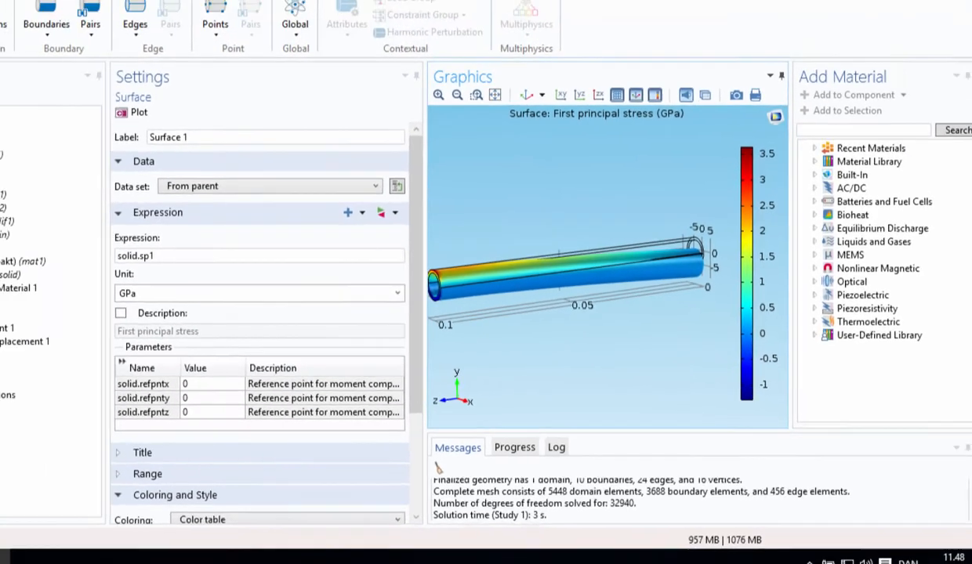
{"action": "left_click", "coordinate": [82, 466]}
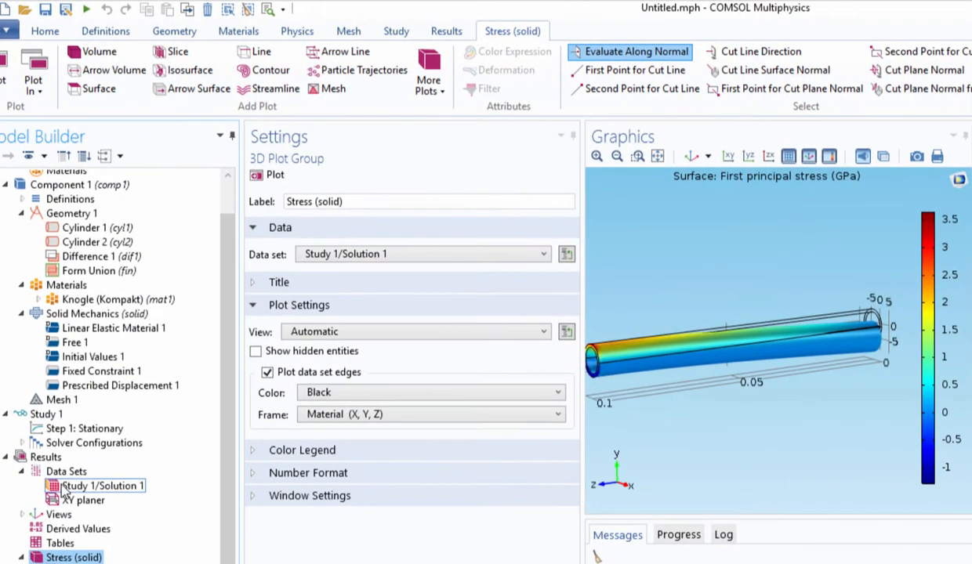
{"action": "left_click", "coordinate": [69, 472]}
{"action": "right_click", "coordinate": [72, 473]}
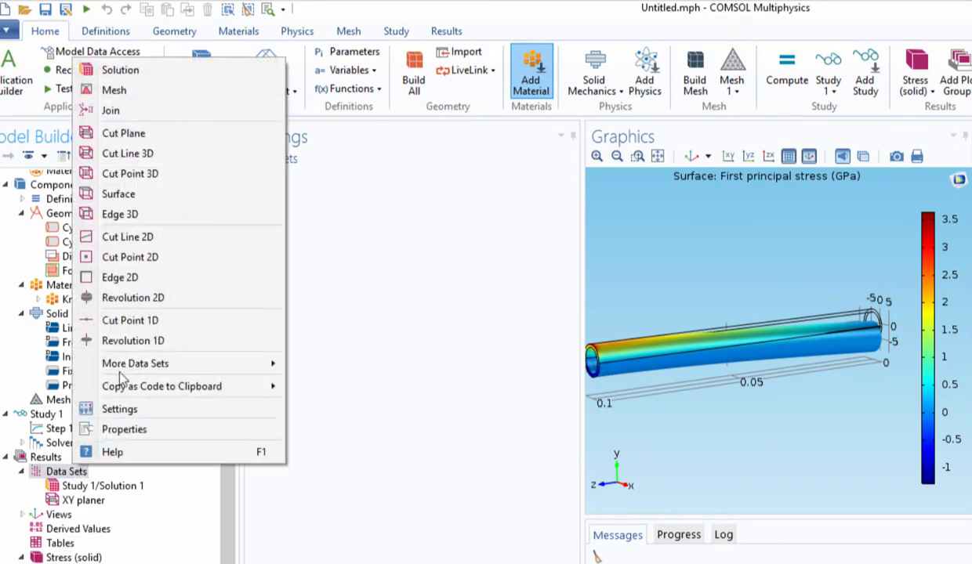
{"action": "left_click", "coordinate": [151, 140]}
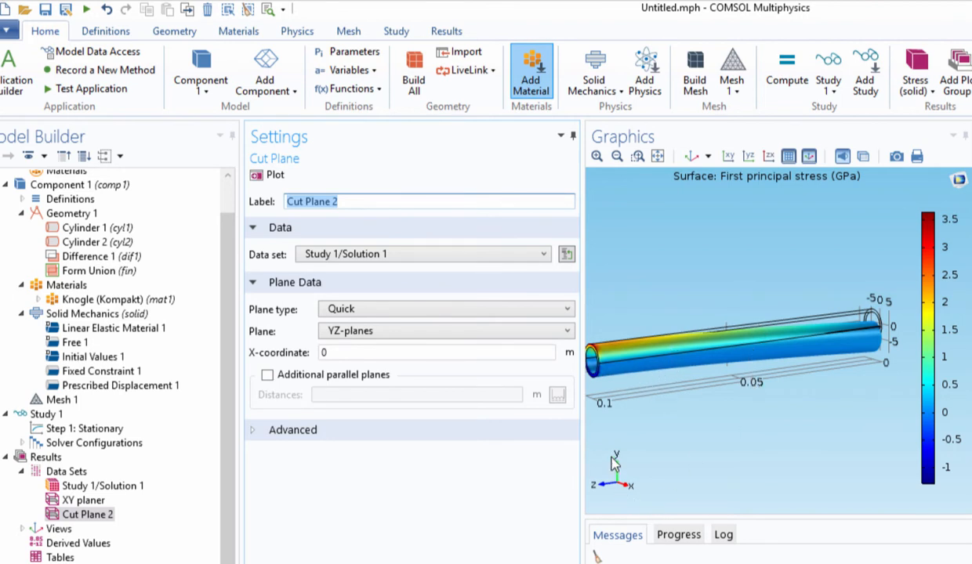
{"action": "left_click", "coordinate": [339, 332]}
{"action": "left_click", "coordinate": [345, 343]}
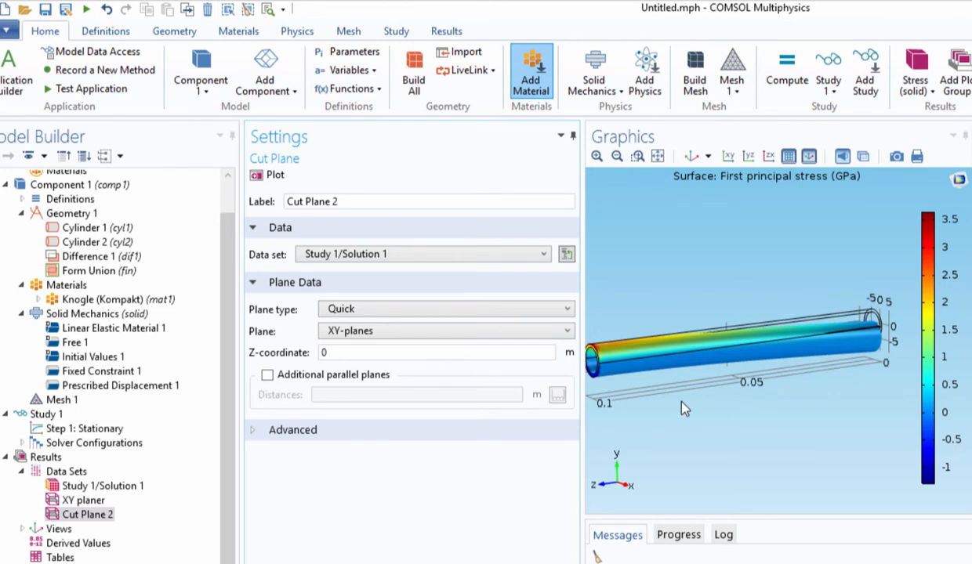
{"action": "left_click", "coordinate": [328, 353]}
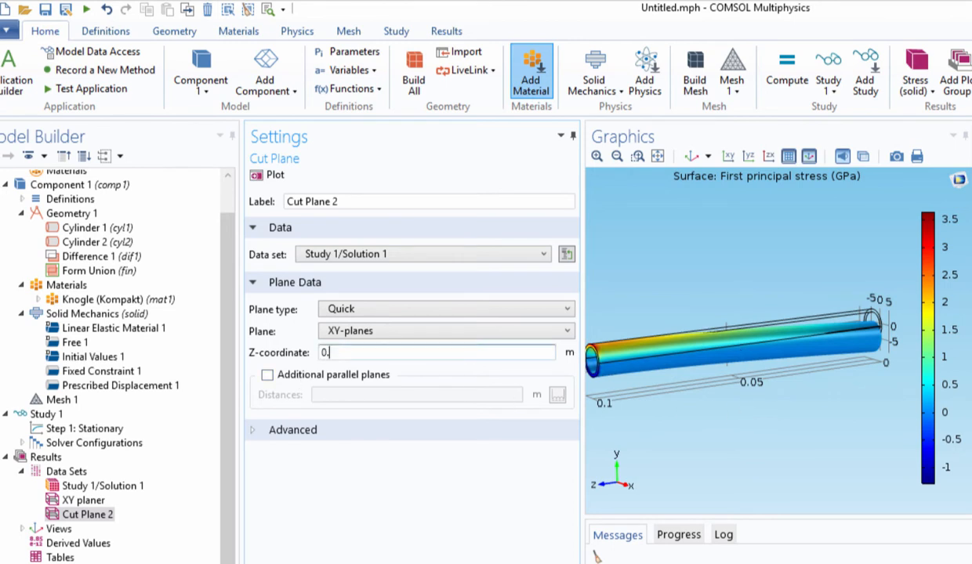
{"action": "type", "text": ".05"}
{"action": "left_click", "coordinate": [261, 176]}
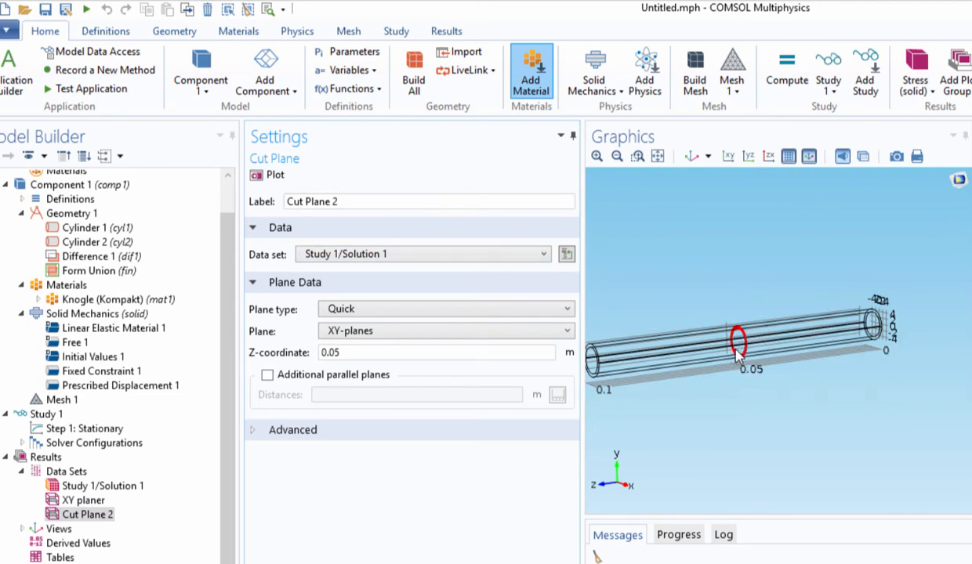
- Add a 2D plot group that uses Cut Plane 2 as its data set
{"action": "left_click", "coordinate": [397, 33]}
{"action": "left_click", "coordinate": [445, 31]}
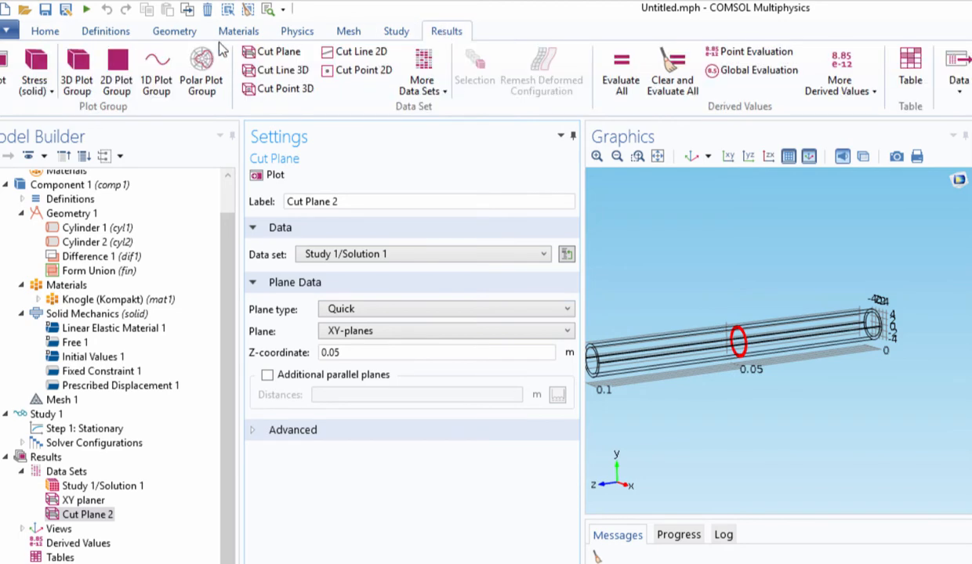
{"action": "left_click", "coordinate": [117, 72]}
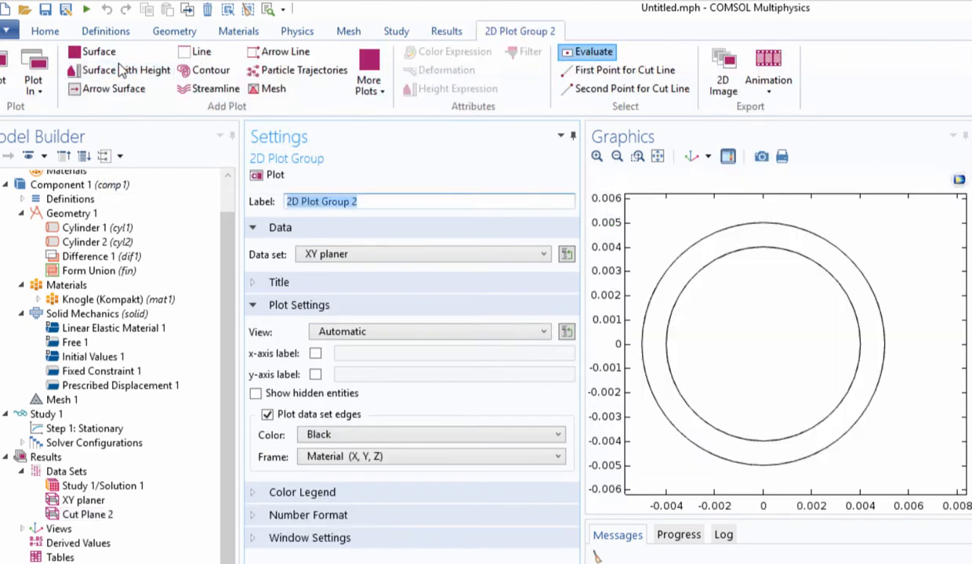
{"action": "left_click", "coordinate": [320, 257]}
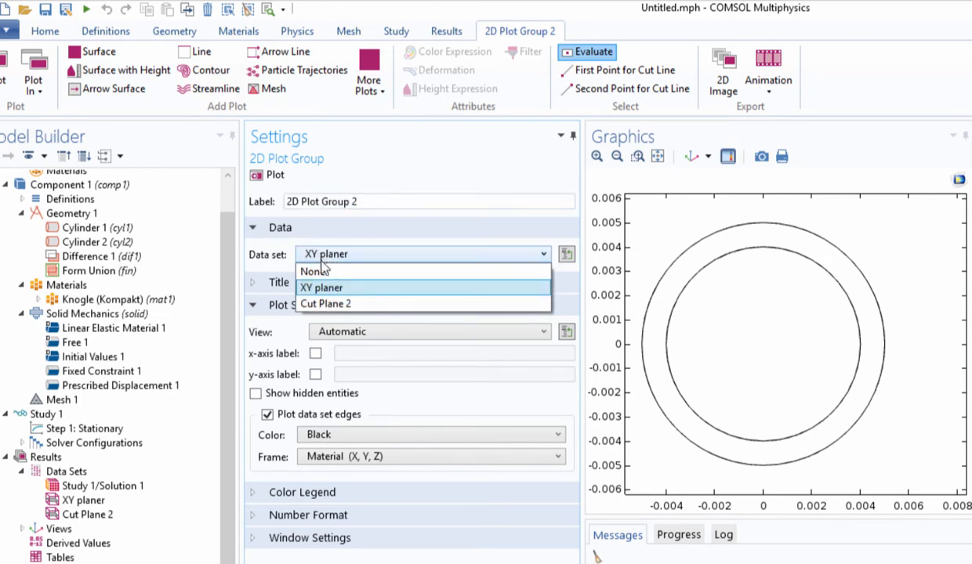
{"action": "left_click", "coordinate": [316, 303]}
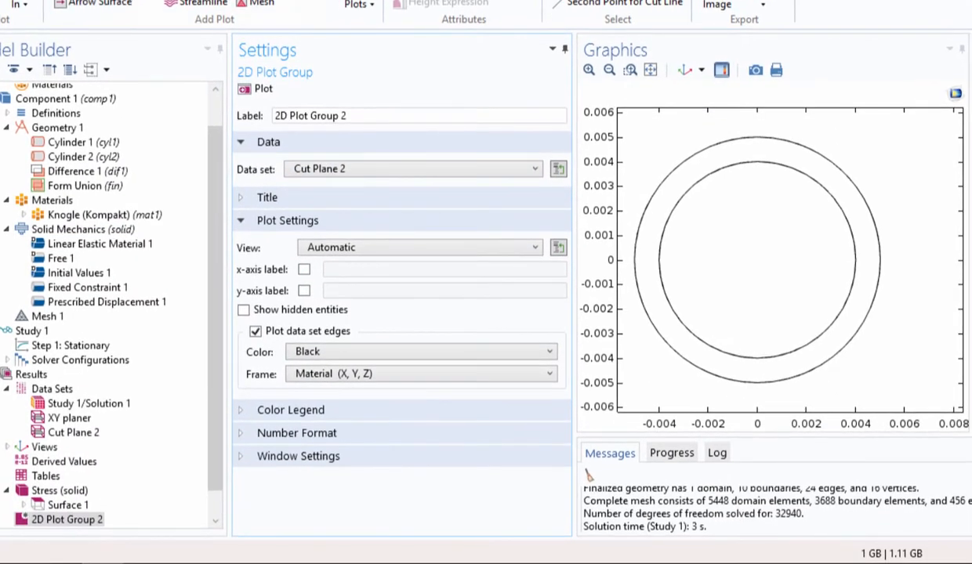
- Add a surface plot of solid.sp1 to the 2D plot group and plot it
{"action": "left_click", "coordinate": [82, 0]}
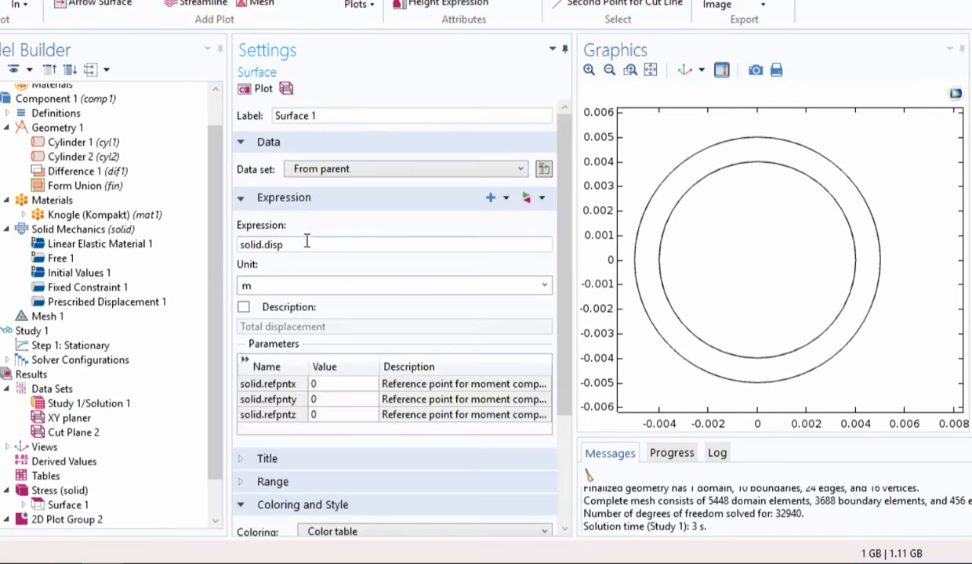
{"action": "left_click_drag", "start_coordinate": [294, 245], "coordinate": [267, 245]}
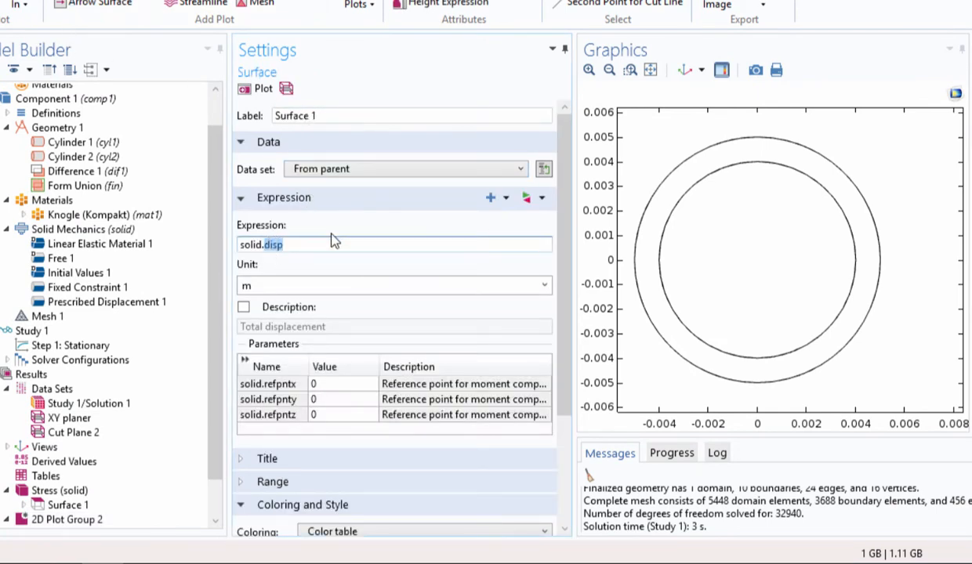
{"action": "type", "text": "sp1"}
{"action": "left_click", "coordinate": [252, 89]}
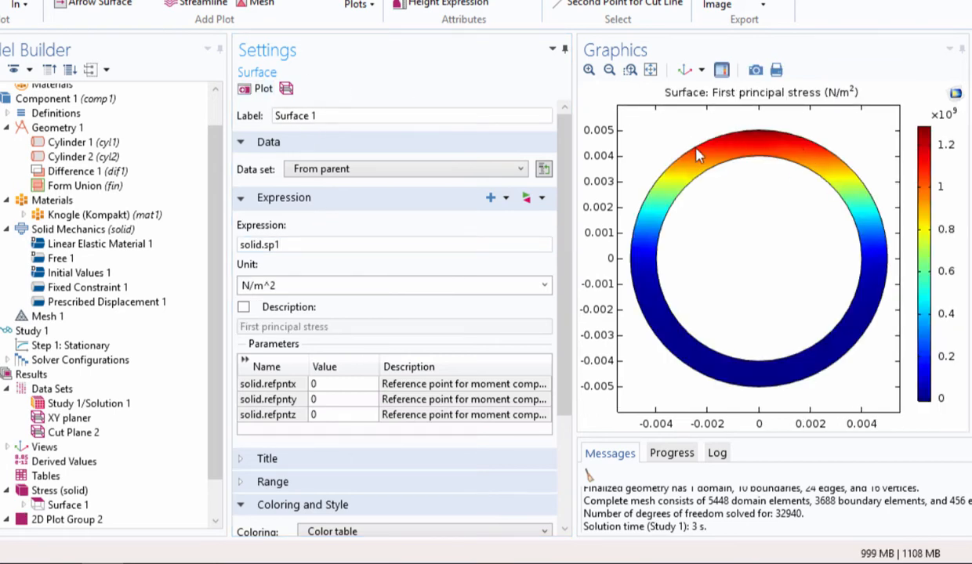
- Compare the 3D stress plot with the 2D cross-section plot and review the plane options of Cut Plane 2
{"action": "left_click", "coordinate": [77, 432]}
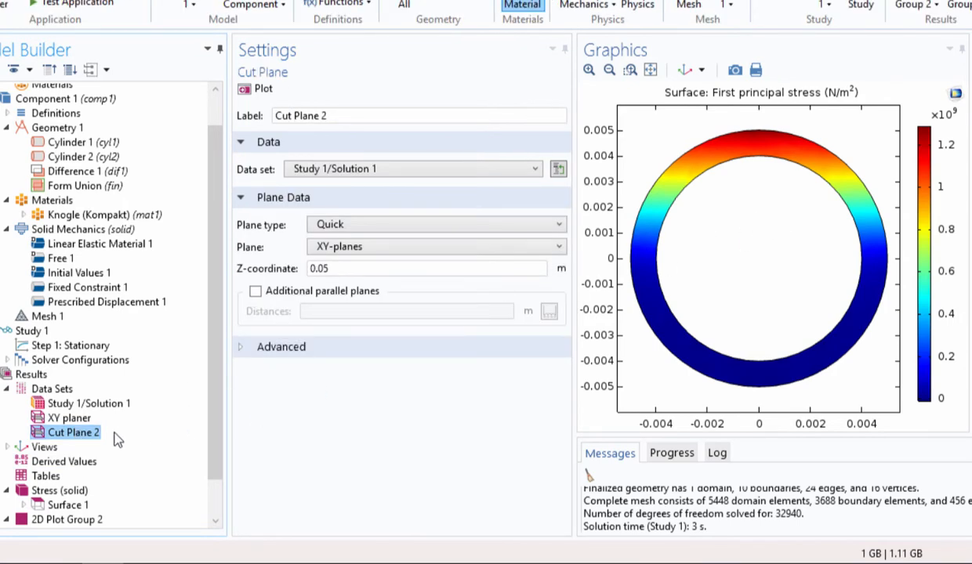
{"action": "left_click", "coordinate": [66, 491]}
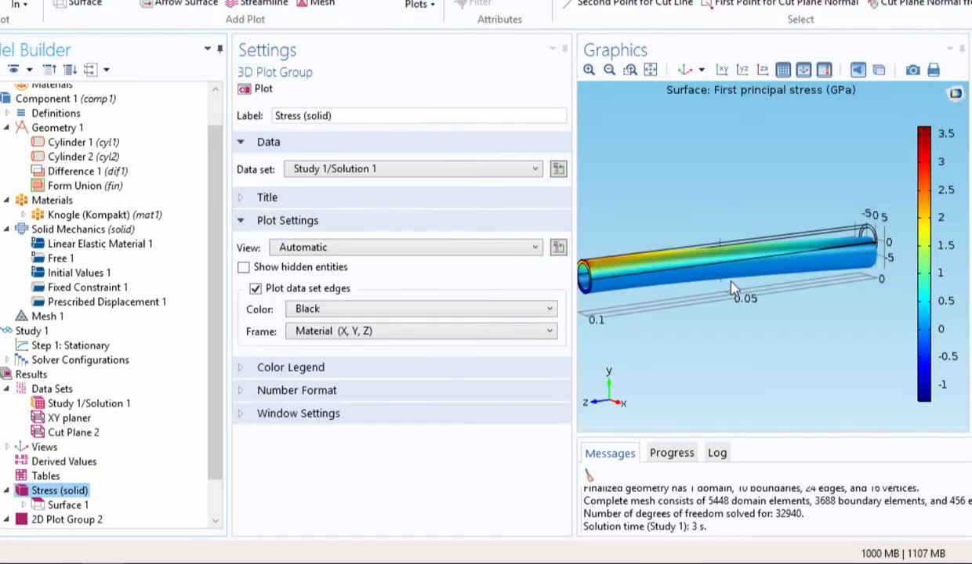
{"action": "left_click", "coordinate": [86, 518]}
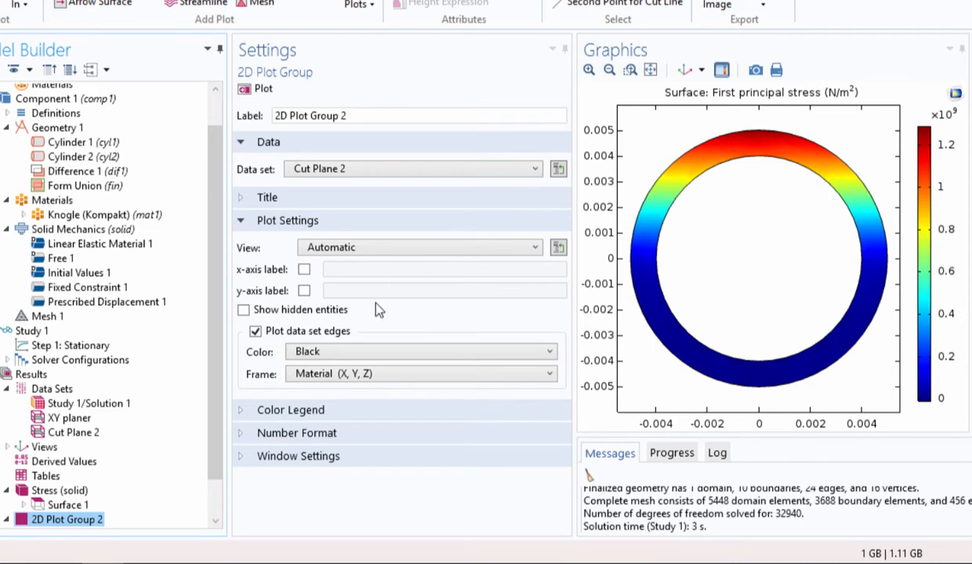
{"action": "right_click", "coordinate": [73, 431]}
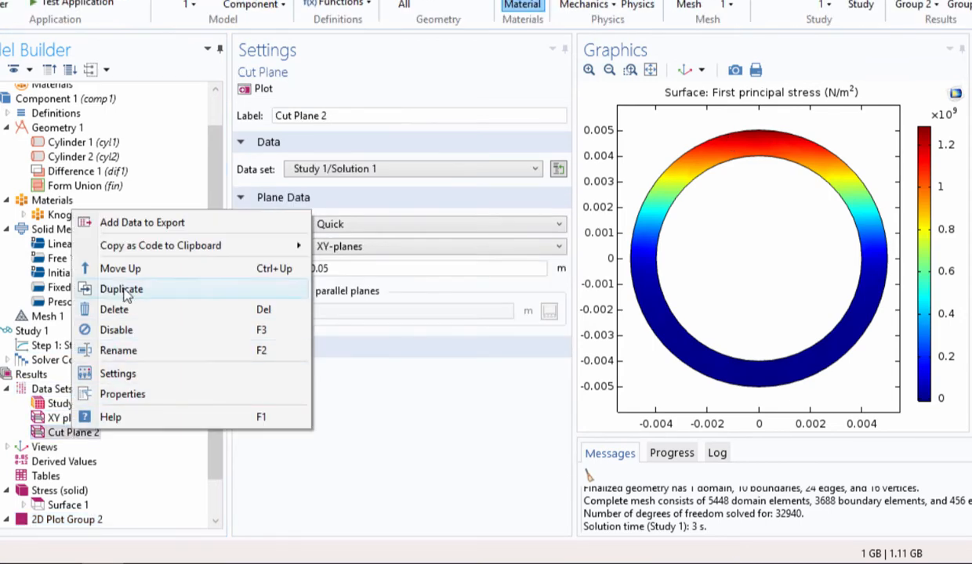
{"action": "left_click", "coordinate": [125, 427]}
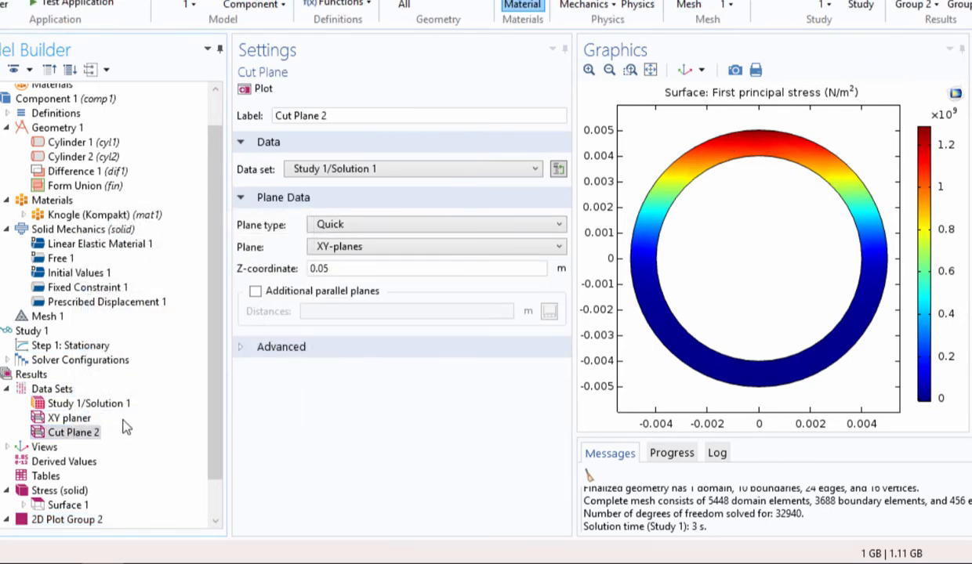
{"action": "left_click", "coordinate": [356, 247]}
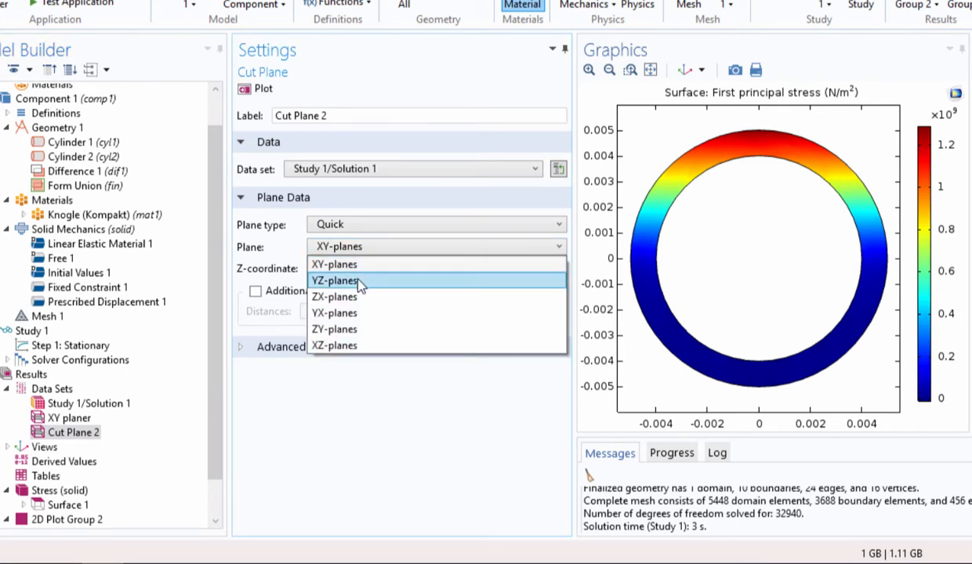
{"action": "left_click", "coordinate": [72, 506]}
{"action": "left_click", "coordinate": [62, 491]}
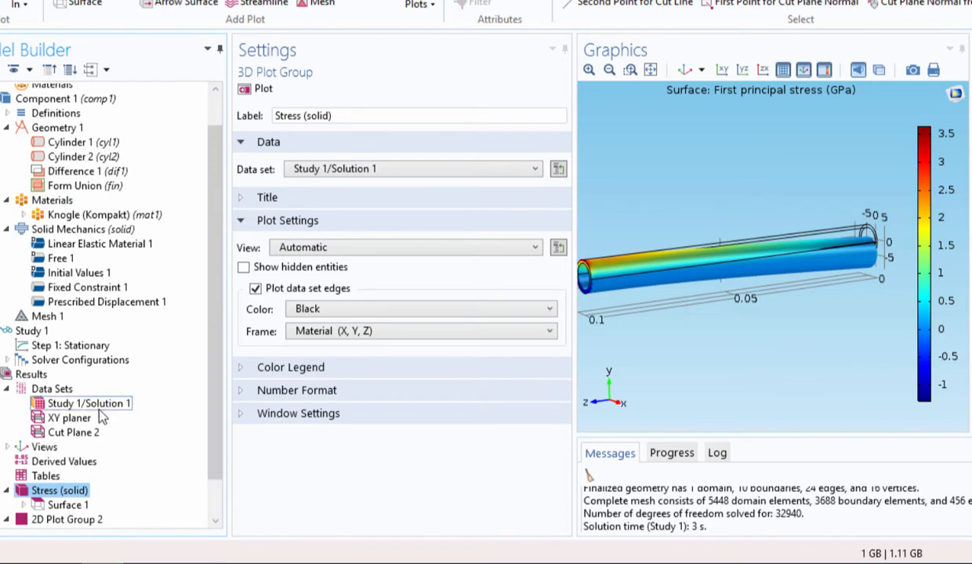
- Change Cut Plane 2 to YZ-planes, plot it, and display the resulting stress section in 2D Plot Group 2
{"action": "left_click", "coordinate": [78, 432]}
{"action": "left_click", "coordinate": [338, 254]}
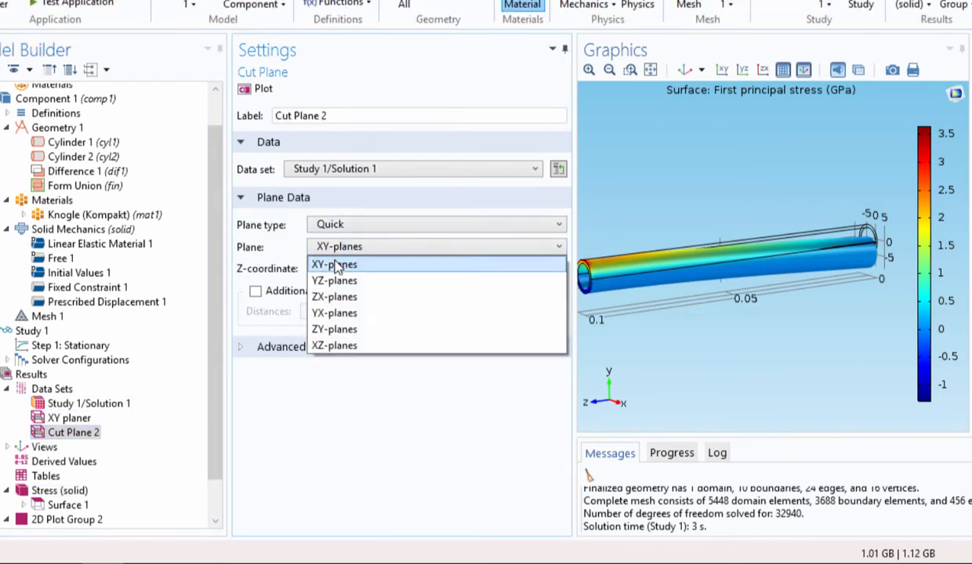
{"action": "left_click", "coordinate": [328, 277]}
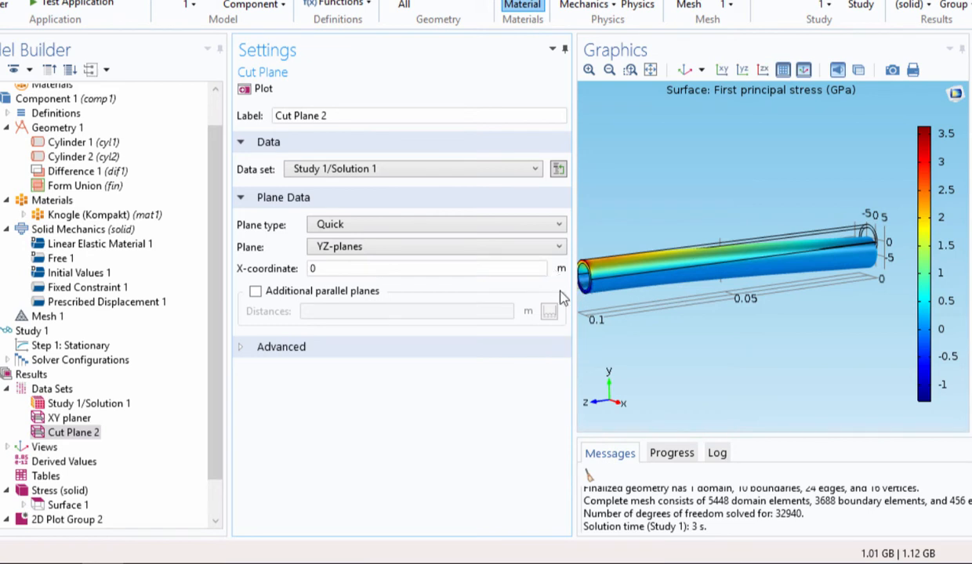
{"action": "left_click", "coordinate": [261, 89]}
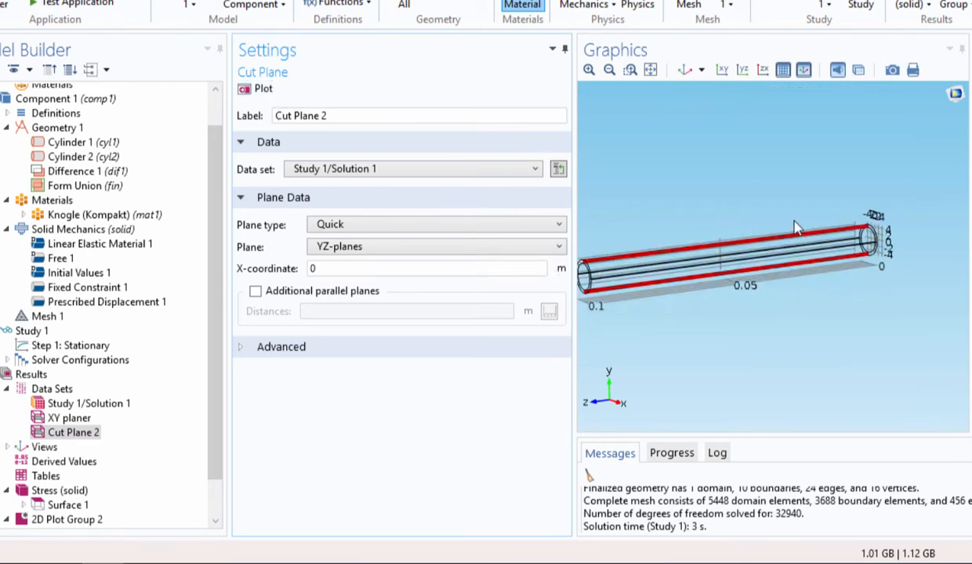
{"action": "left_click", "coordinate": [88, 519]}
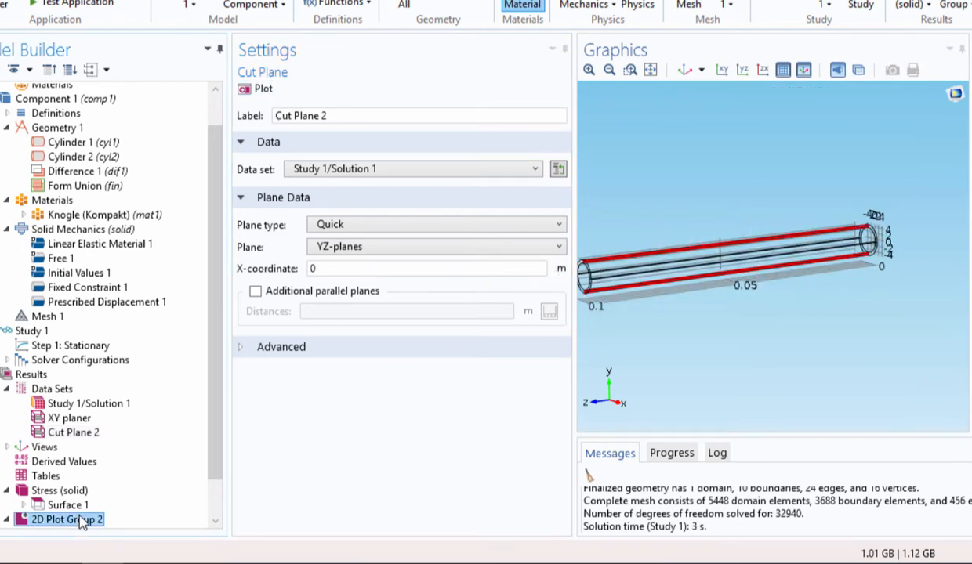
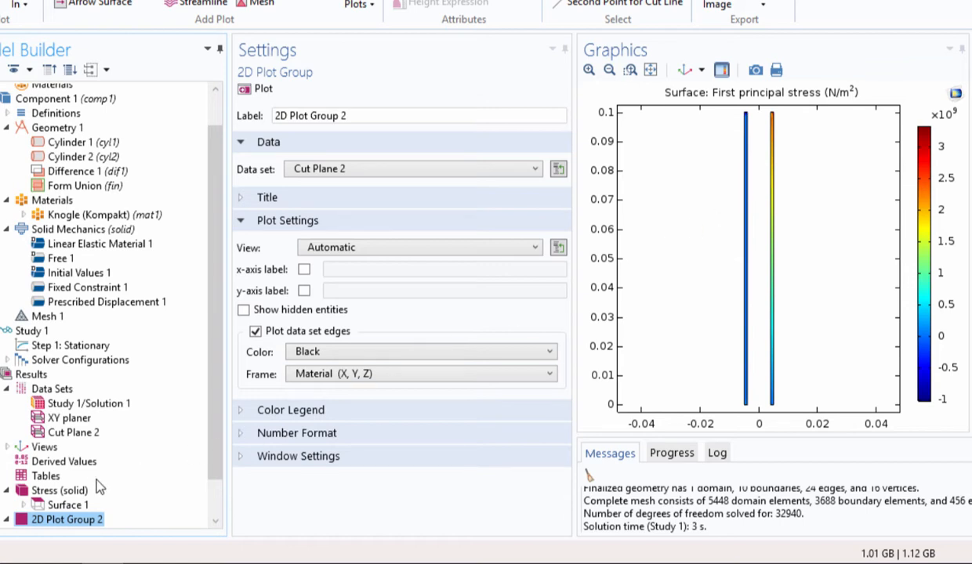
- Add a Cut Line 3D data set with point 1 Z at 0.1 m and point 2 X at 0
{"action": "left_click", "coordinate": [49, 490]}
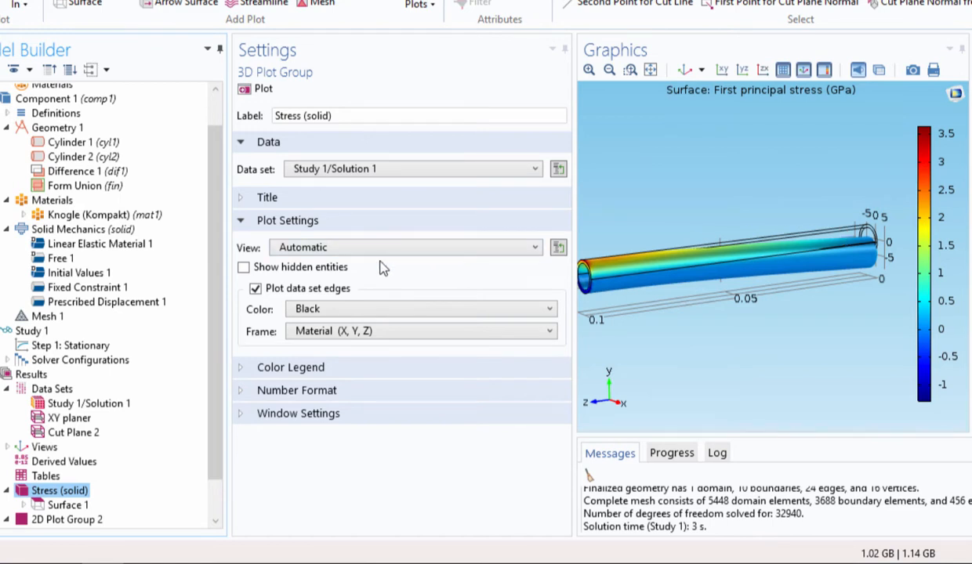
{"action": "right_click", "coordinate": [63, 392]}
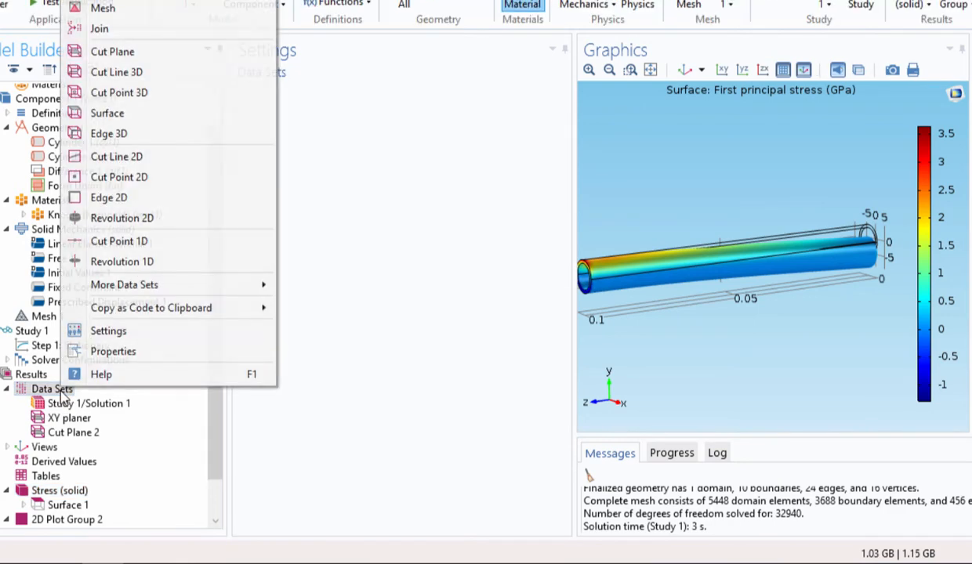
{"action": "left_click", "coordinate": [118, 72]}
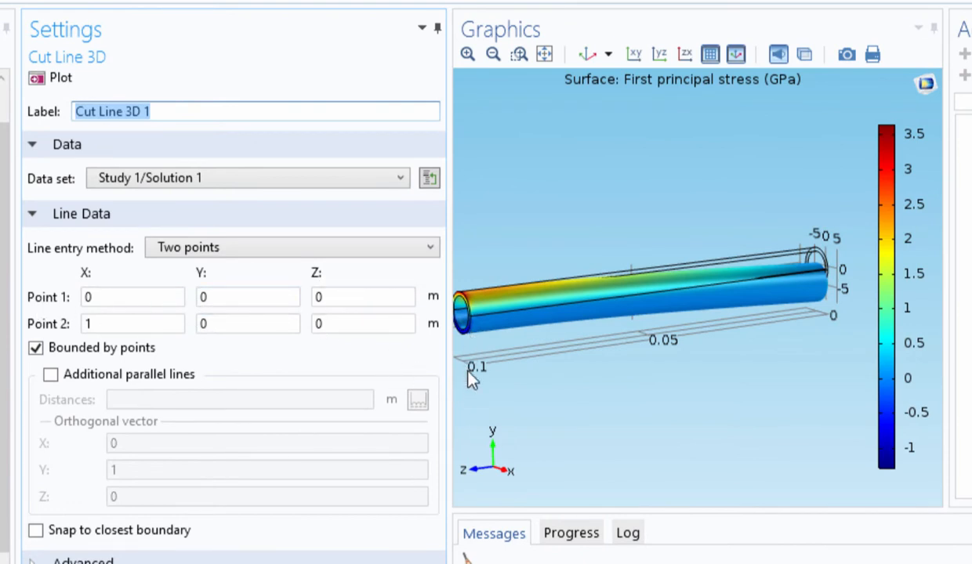
{"action": "left_click", "coordinate": [361, 300]}
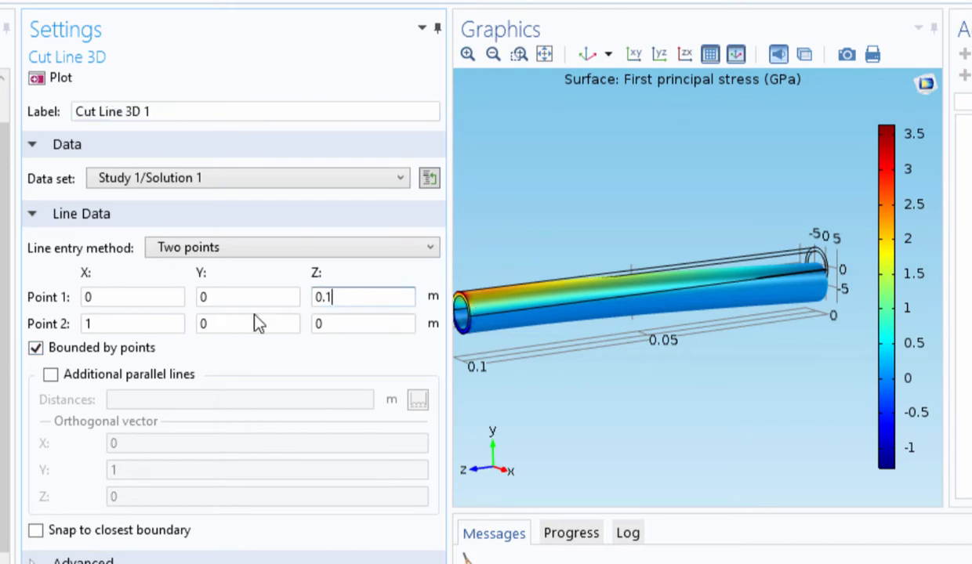
{"action": "double_click", "coordinate": [143, 326]}
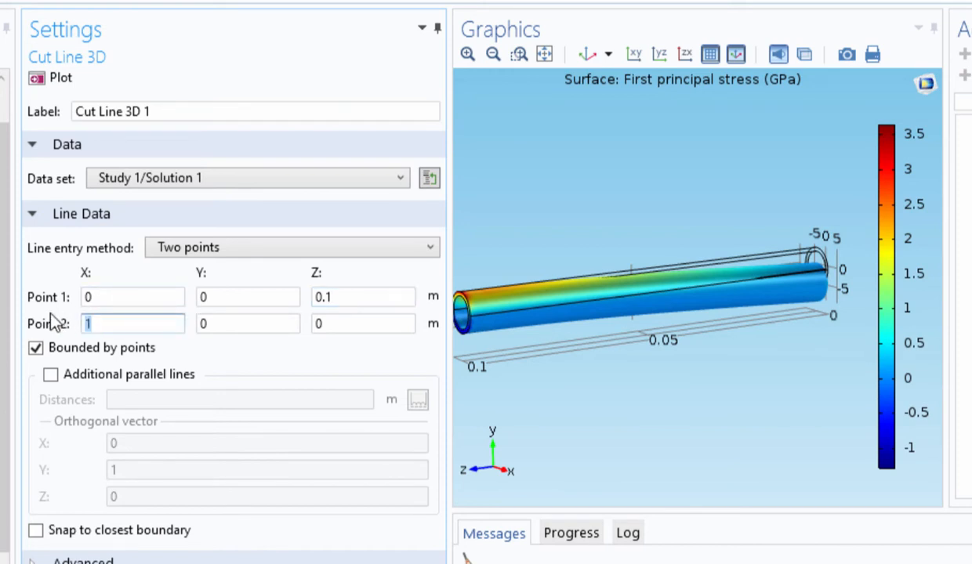
{"action": "type", "text": "0"}
- Set the Y coordinate of both cut line points to 4.5[mm] and plot the line
{"action": "double_click", "coordinate": [223, 296]}
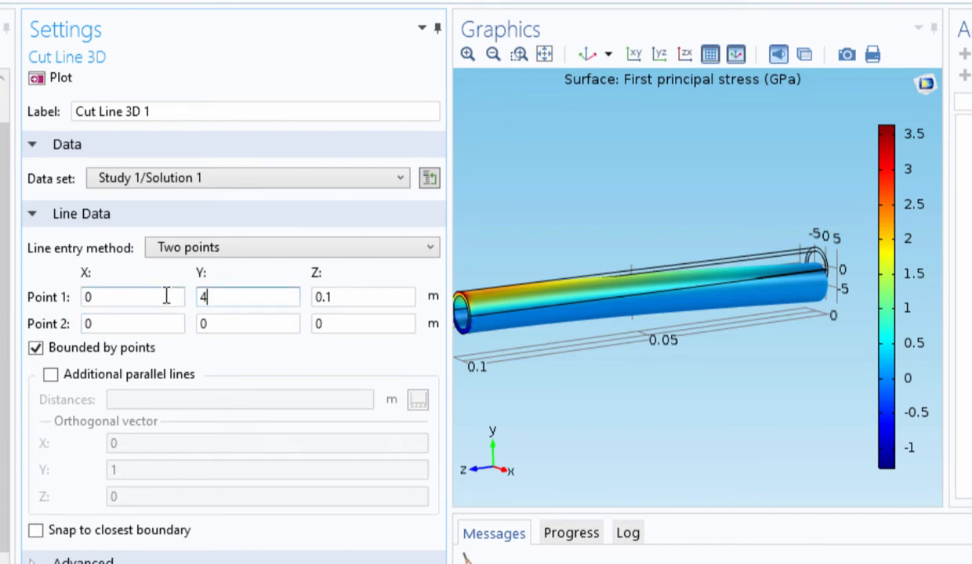
{"action": "type", "text": "4.5[mm]"}
{"action": "left_click_drag", "start_coordinate": [260, 295], "coordinate": [145, 295]}
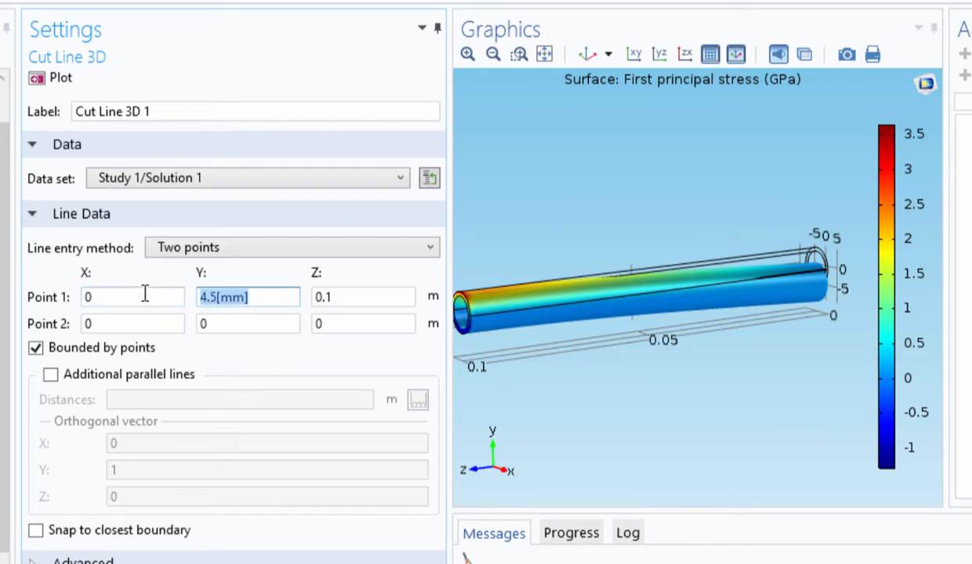
{"action": "double_click", "coordinate": [240, 323]}
{"action": "key", "text": "ctrl+v"}
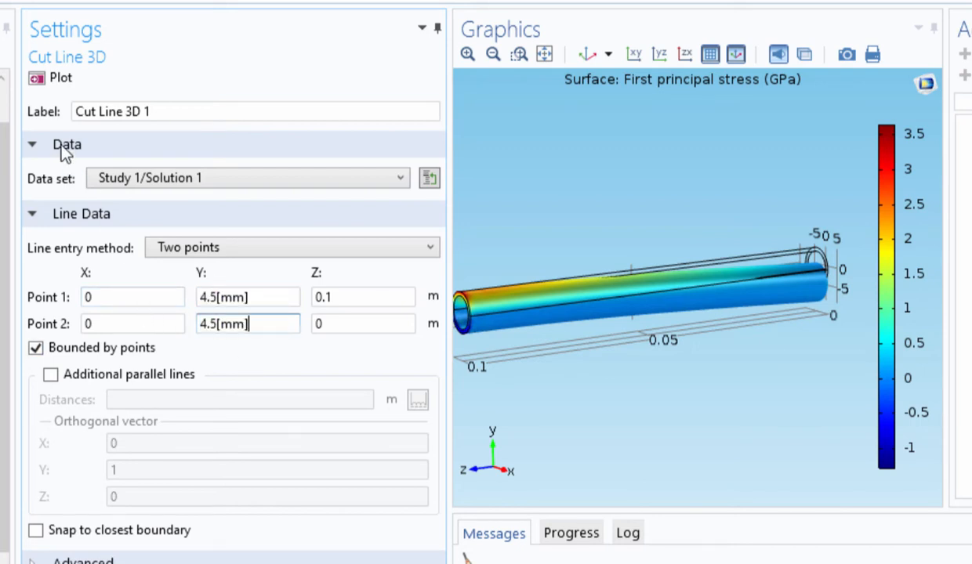
{"action": "left_click", "coordinate": [41, 78]}
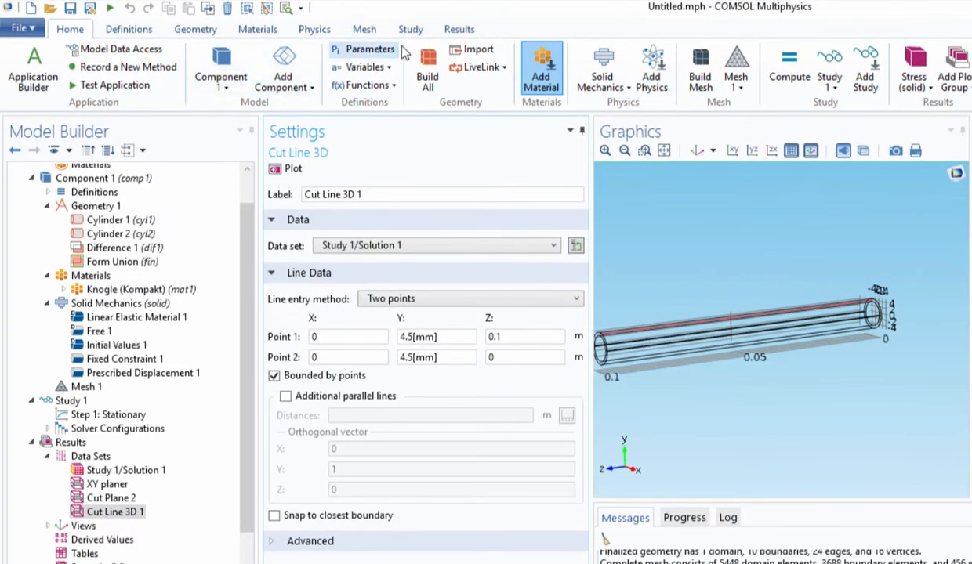
- Add a 1D plot group containing a line graph and set the group's data set to Cut Line 3D 1
{"action": "left_click", "coordinate": [449, 30]}
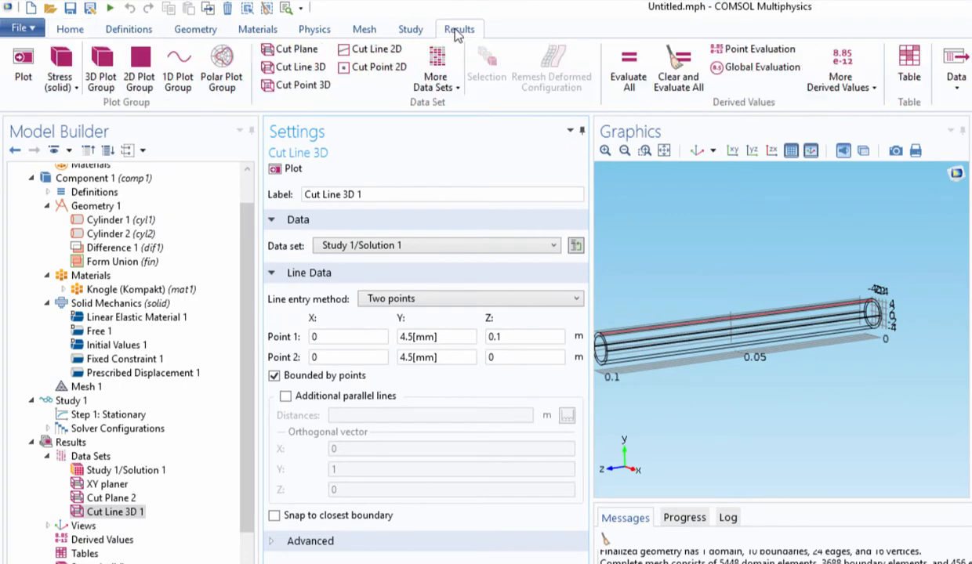
{"action": "left_click", "coordinate": [178, 79]}
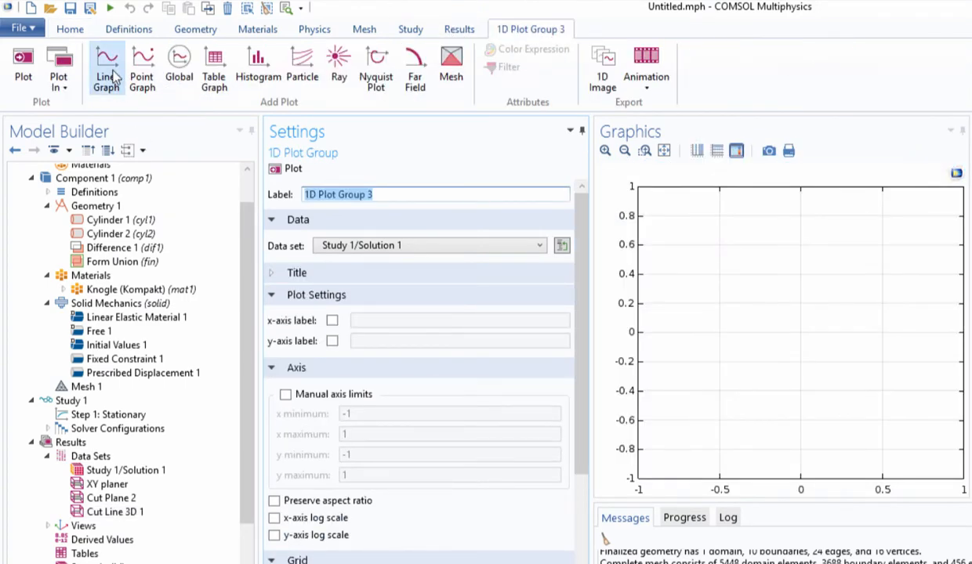
{"action": "left_click", "coordinate": [110, 78]}
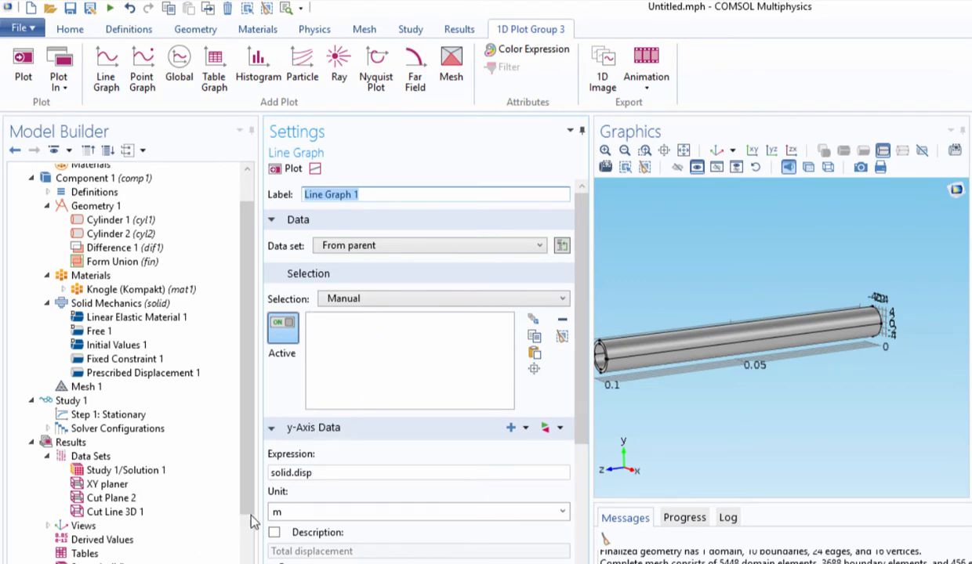
{"action": "scroll", "coordinate": [248, 501], "scroll_direction": "down", "scroll_amount": 2}
{"action": "left_click", "coordinate": [143, 540]}
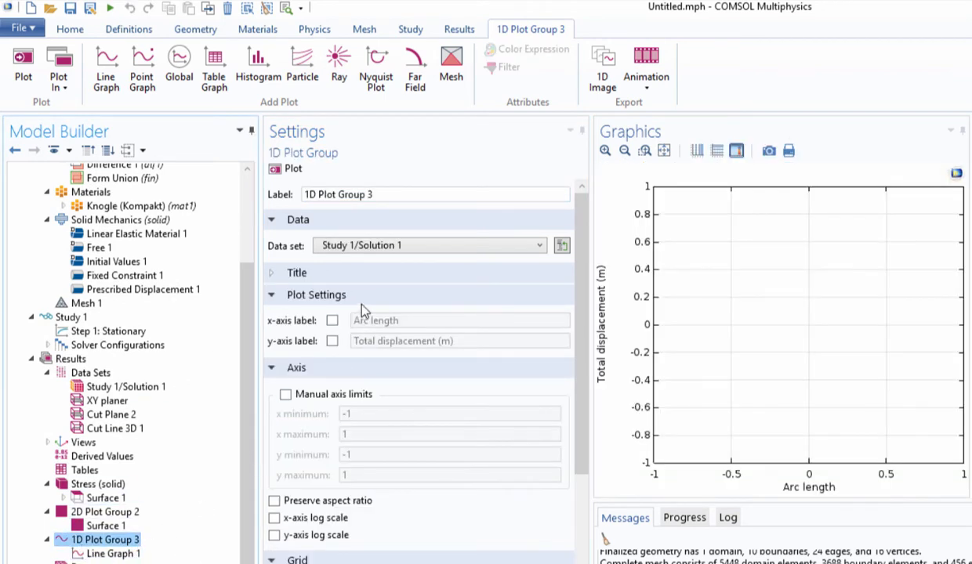
{"action": "left_click", "coordinate": [380, 255]}
{"action": "left_click", "coordinate": [340, 325]}
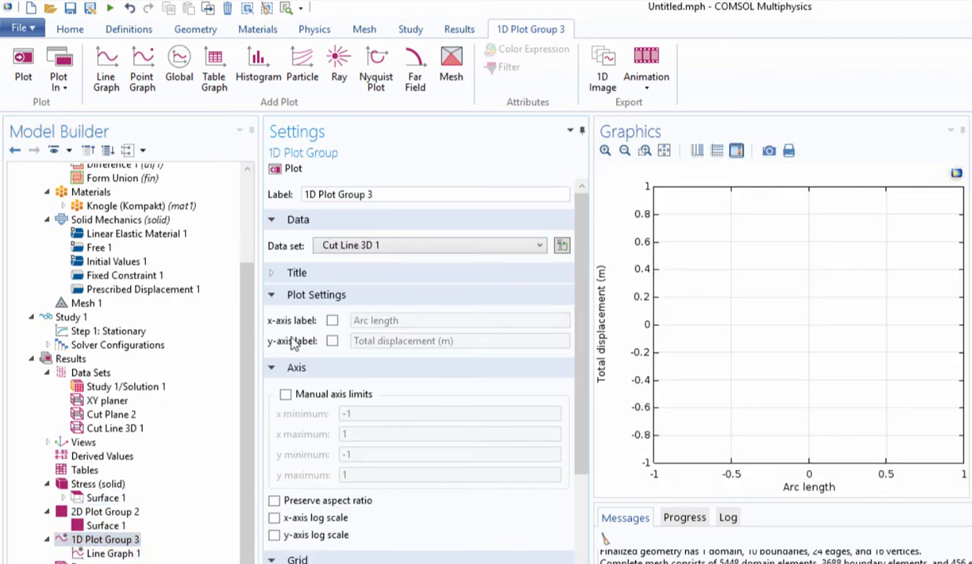
- Set the y-axis expression of Line Graph 1 to solid.sp1 and plot the first principal stress along the cut line
{"action": "left_click", "coordinate": [88, 554]}
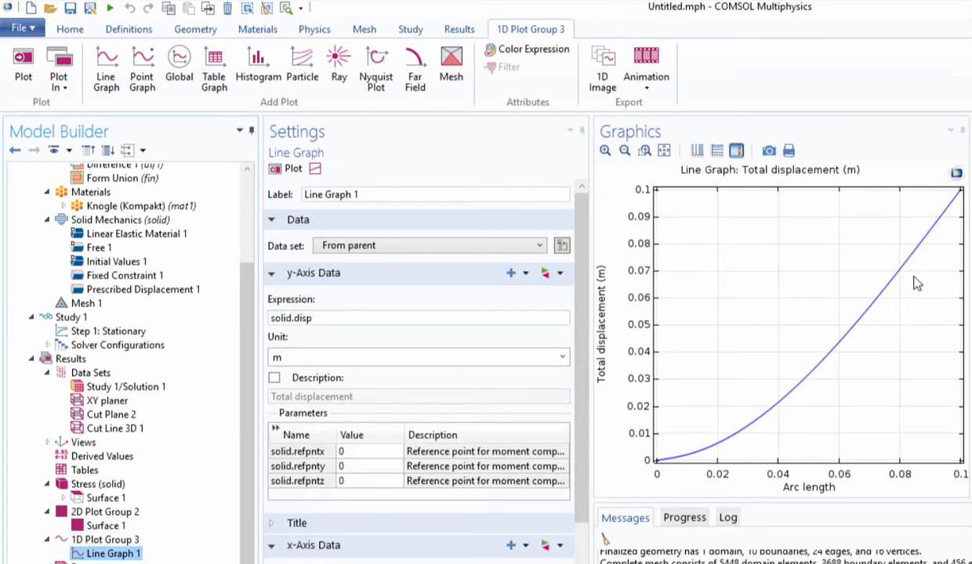
{"action": "left_click", "coordinate": [351, 318]}
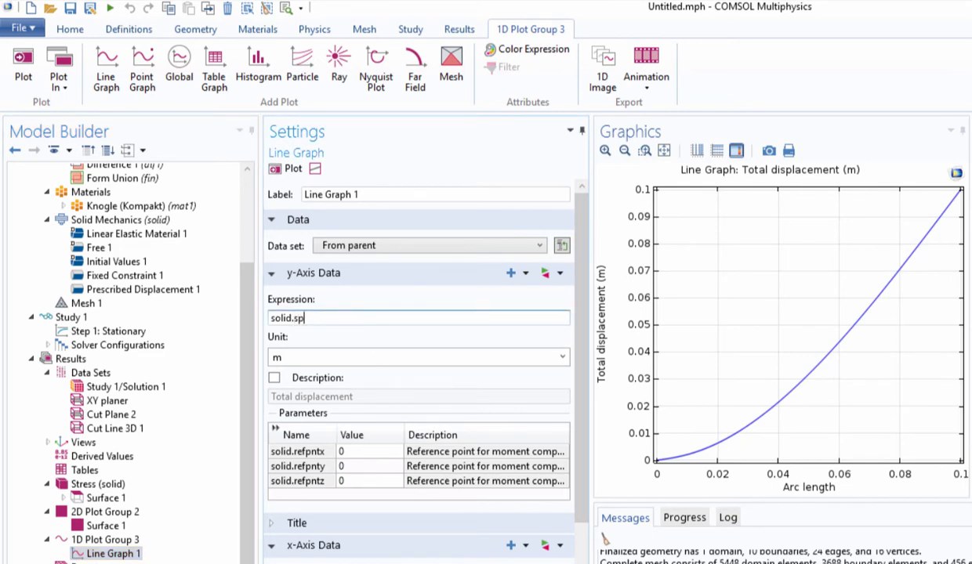
{"action": "left_click", "coordinate": [276, 169]}
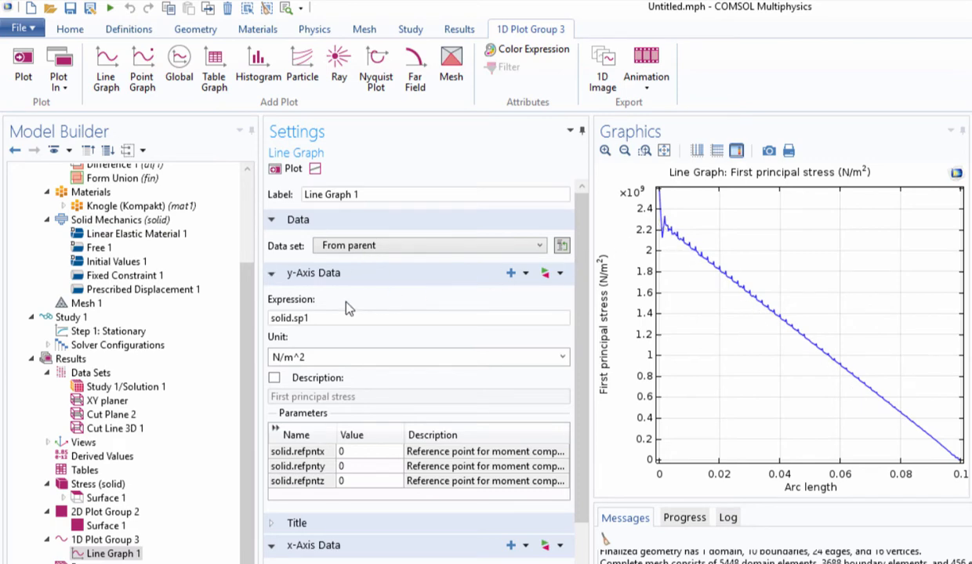
- Set the element size of Mesh 1 to Finer and rebuild the mesh
{"action": "left_click", "coordinate": [139, 304]}
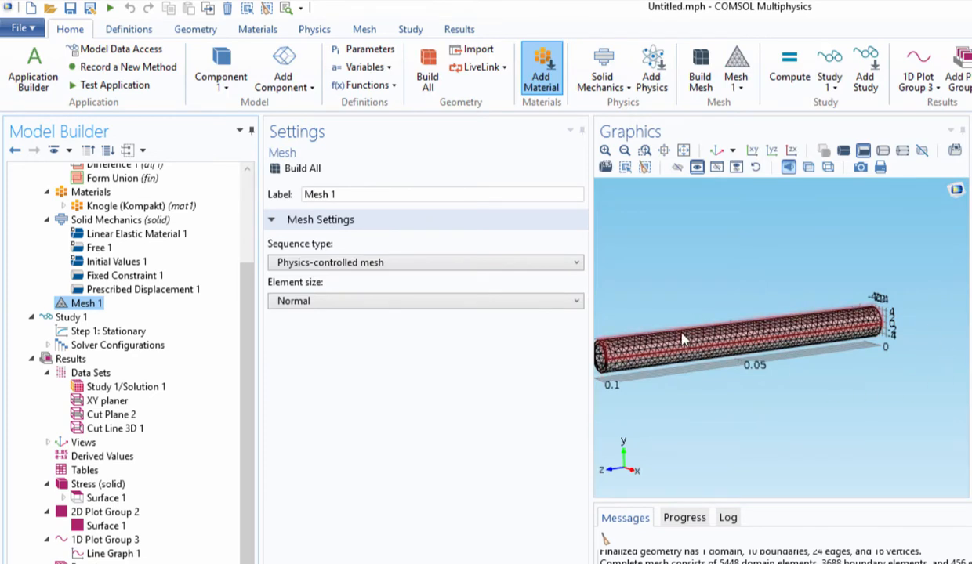
{"action": "left_click", "coordinate": [338, 302]}
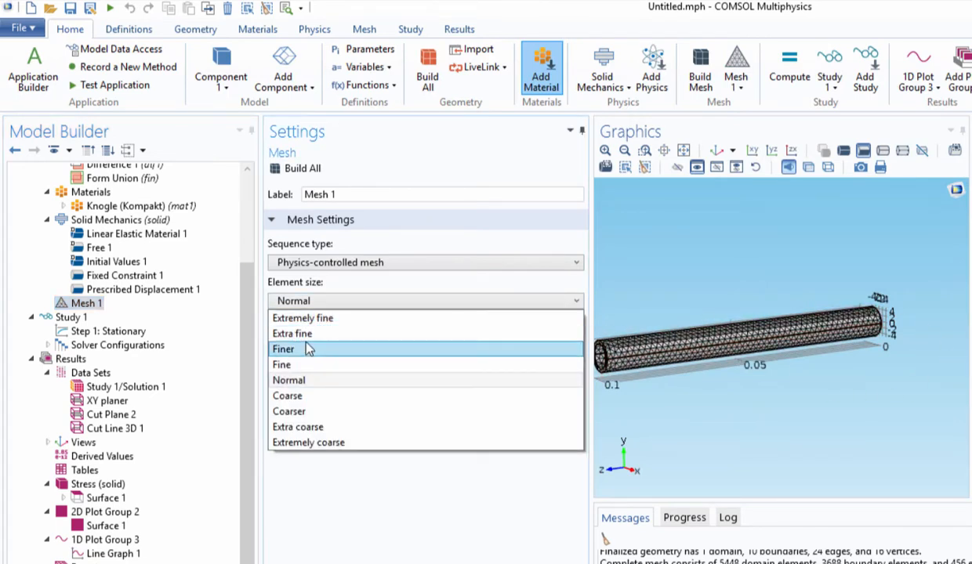
{"action": "left_click", "coordinate": [308, 347]}
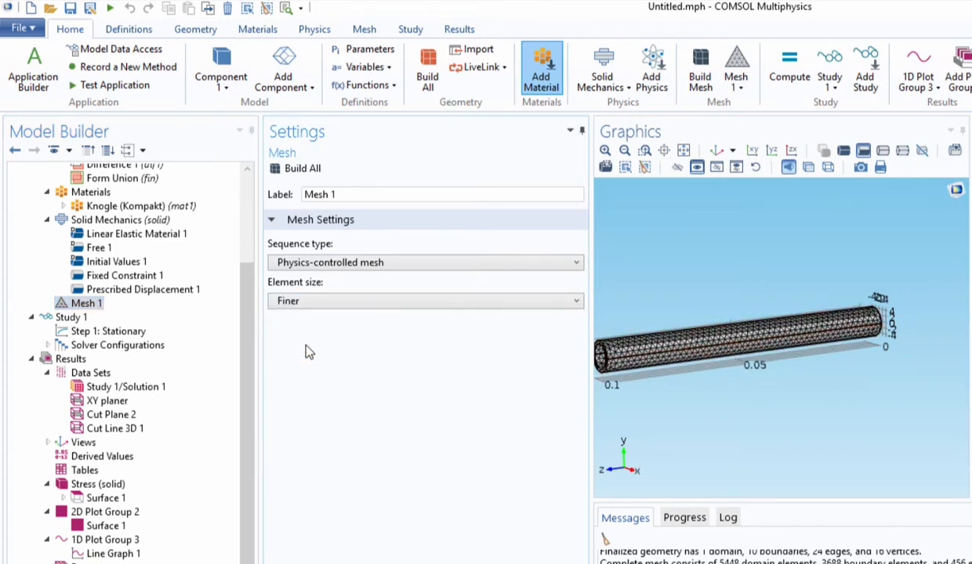
{"action": "left_click", "coordinate": [310, 172]}
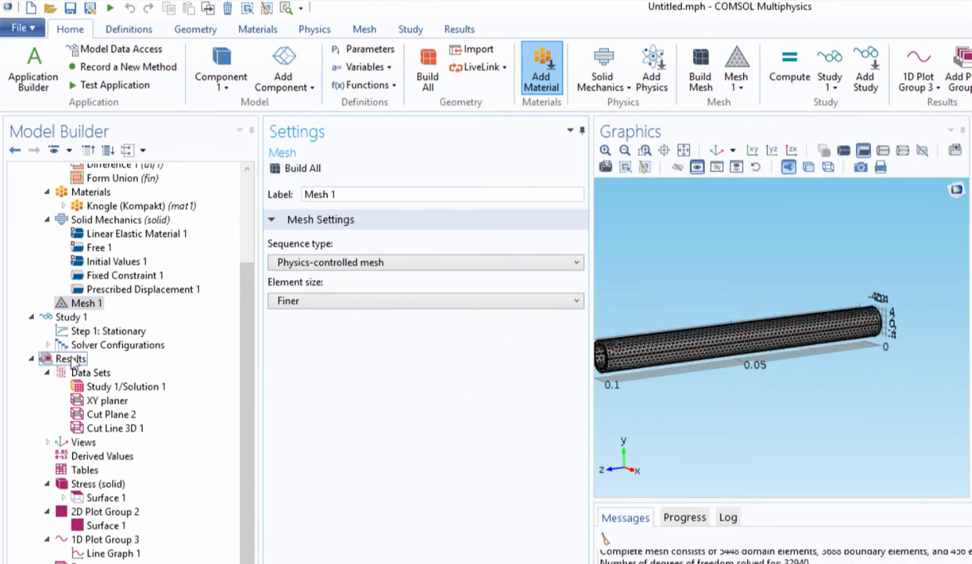
- Recompute Study 1 with the Finer mesh and display the stress line graph in 1D Plot Group 3
{"action": "right_click", "coordinate": [86, 319]}
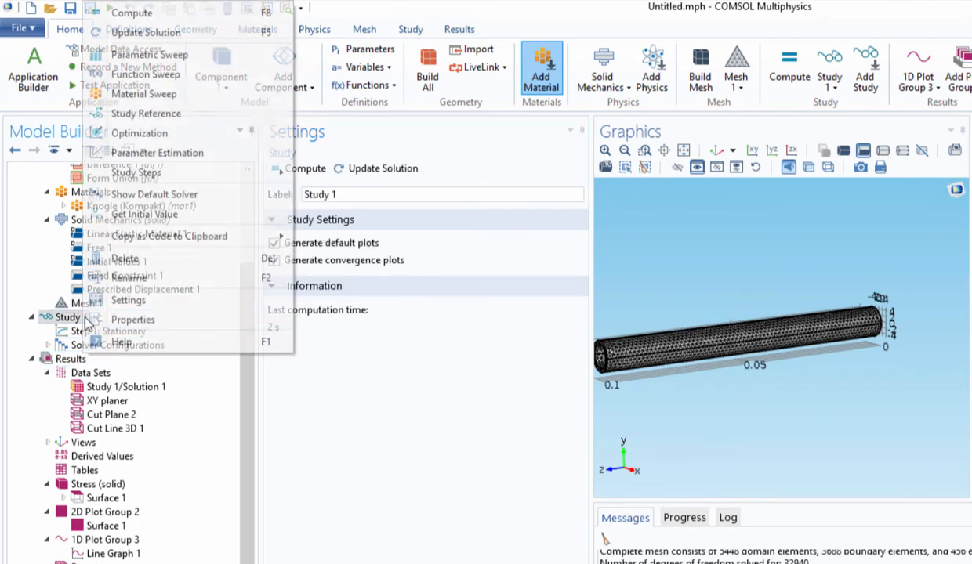
{"action": "left_click", "coordinate": [145, 32]}
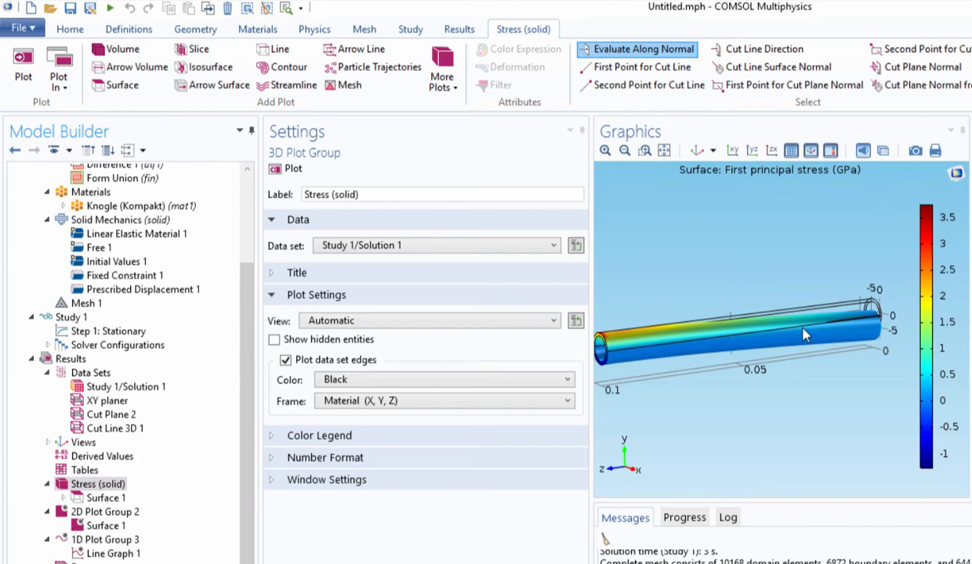
{"action": "left_click", "coordinate": [110, 539]}
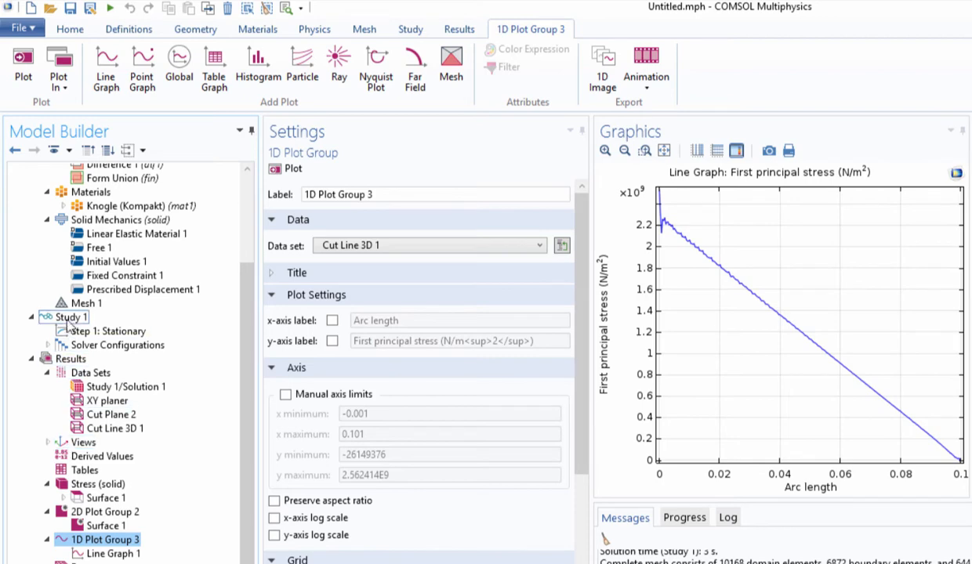
- Set the element size of Mesh 1 to Extremely fine and rebuild the mesh
{"action": "left_click", "coordinate": [83, 304]}
{"action": "left_click", "coordinate": [325, 301]}
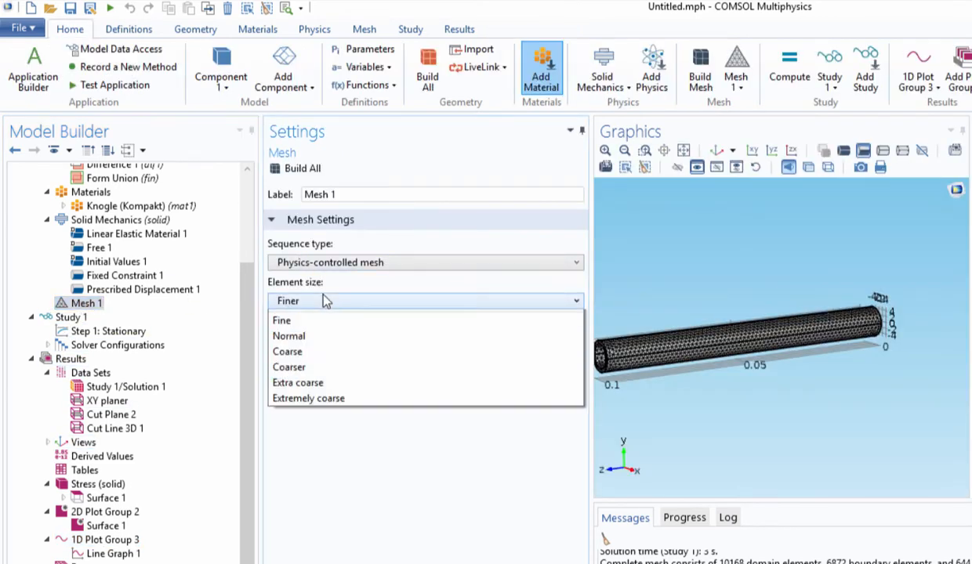
{"action": "left_click", "coordinate": [318, 316]}
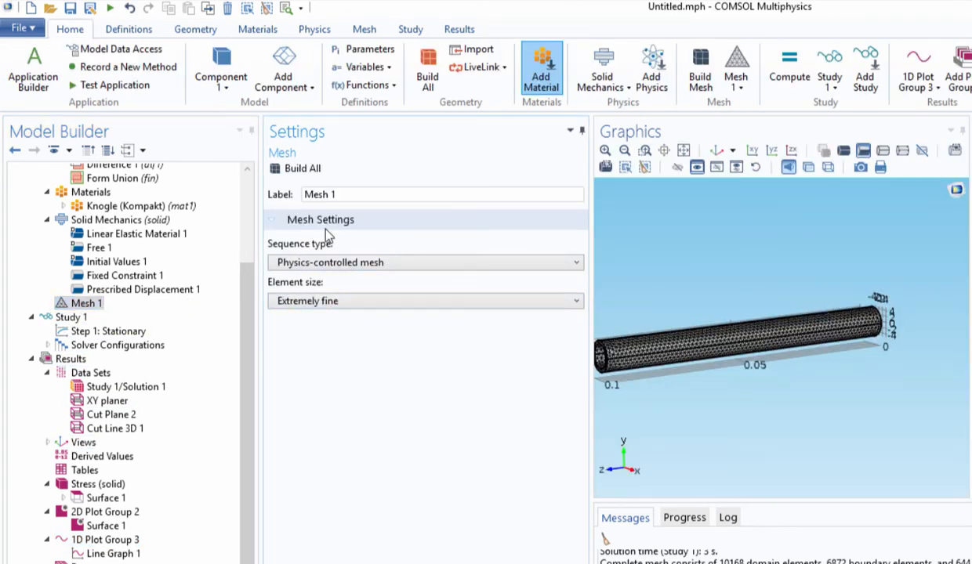
{"action": "left_click", "coordinate": [294, 170]}
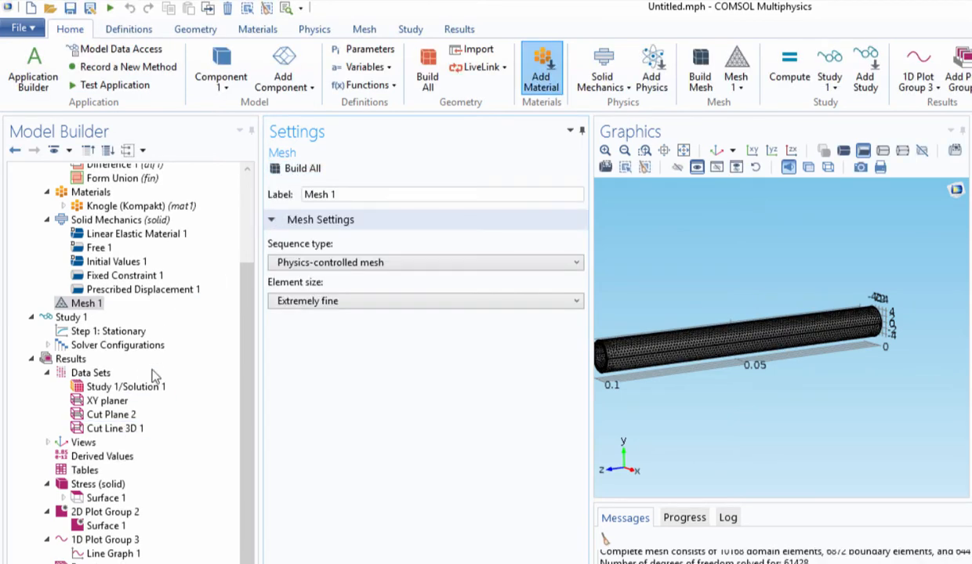
- Recompute the study on the Extremely fine mesh and review both the stress line graph and the 3D stress plot
{"action": "left_click", "coordinate": [795, 69]}
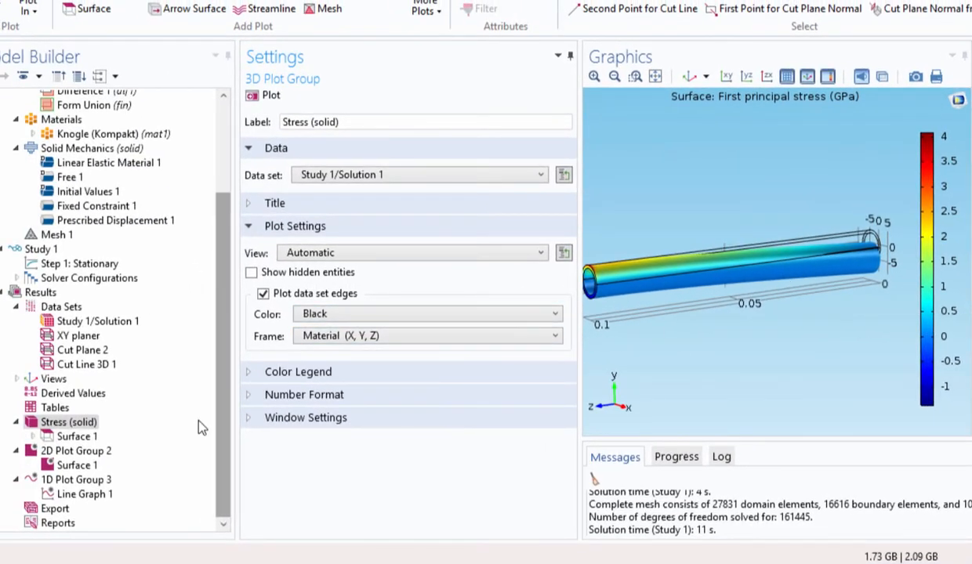
{"action": "left_click", "coordinate": [98, 480]}
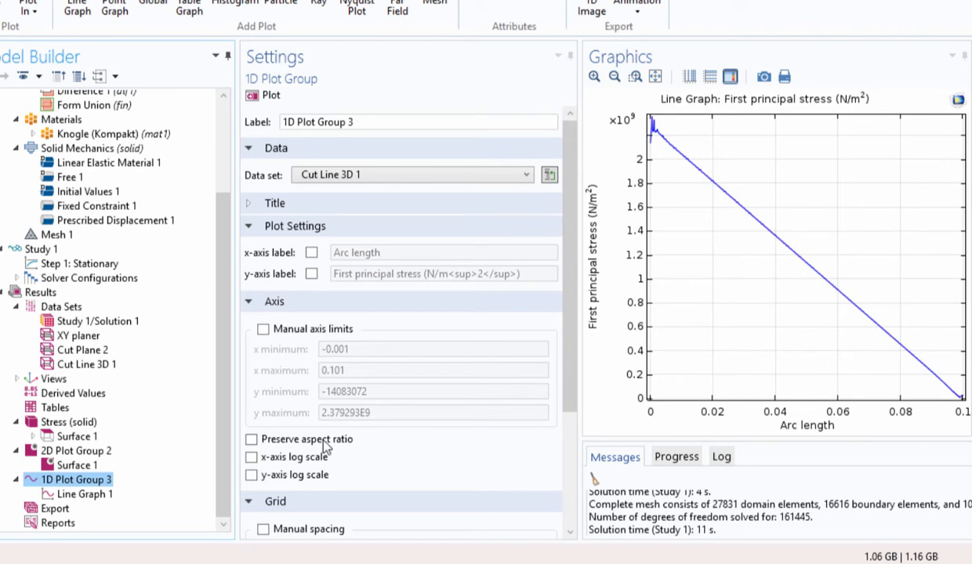
{"action": "left_click", "coordinate": [86, 422]}
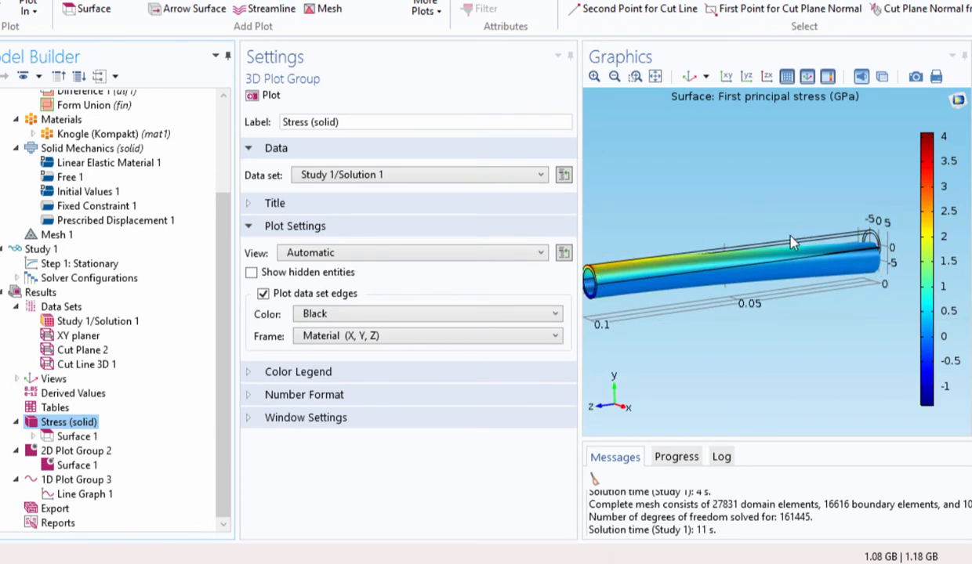
{"action": "mouse_move", "coordinate": [858, 221]}
{"action": "left_mouse_down"}
{"action": "mouse_move", "coordinate": [818, 243]}
{"action": "mouse_move", "coordinate": [860, 212]}
{"action": "left_mouse_up"}
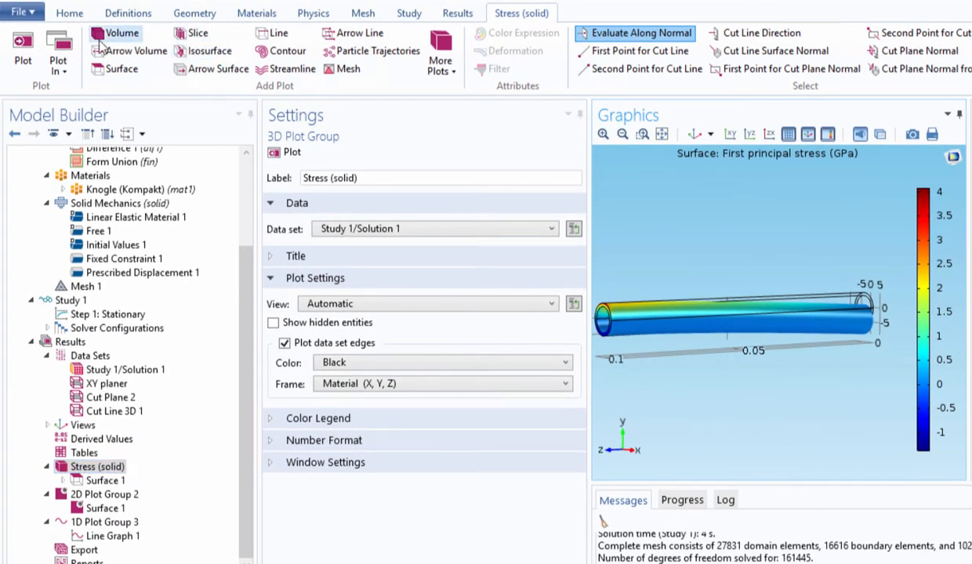
- Add an Arrow Volume plot of the displacement components u, v, w to Stress (solid) with 20 Z grid points and plot it
{"action": "left_click", "coordinate": [125, 51]}
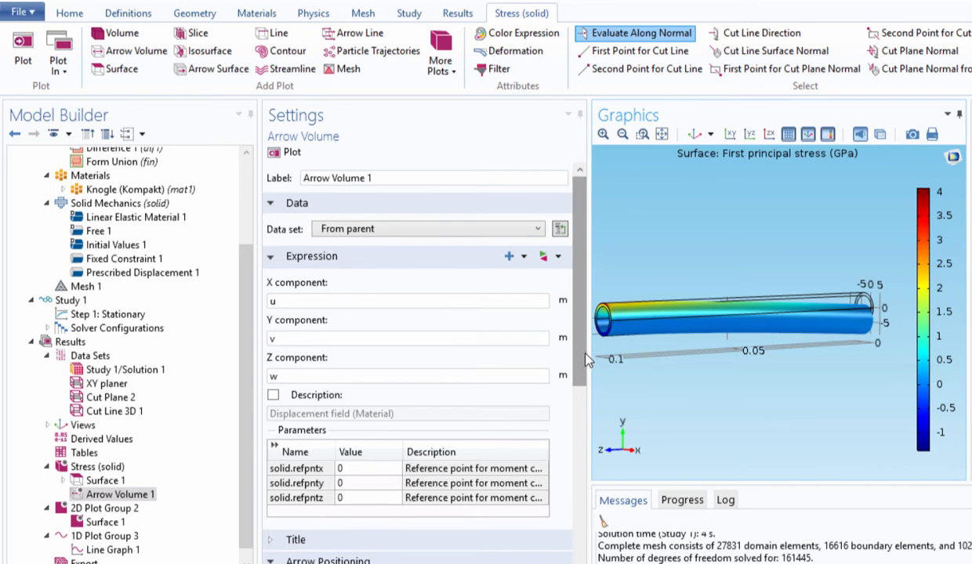
{"action": "left_click_drag", "start_coordinate": [586, 354], "coordinate": [521, 484]}
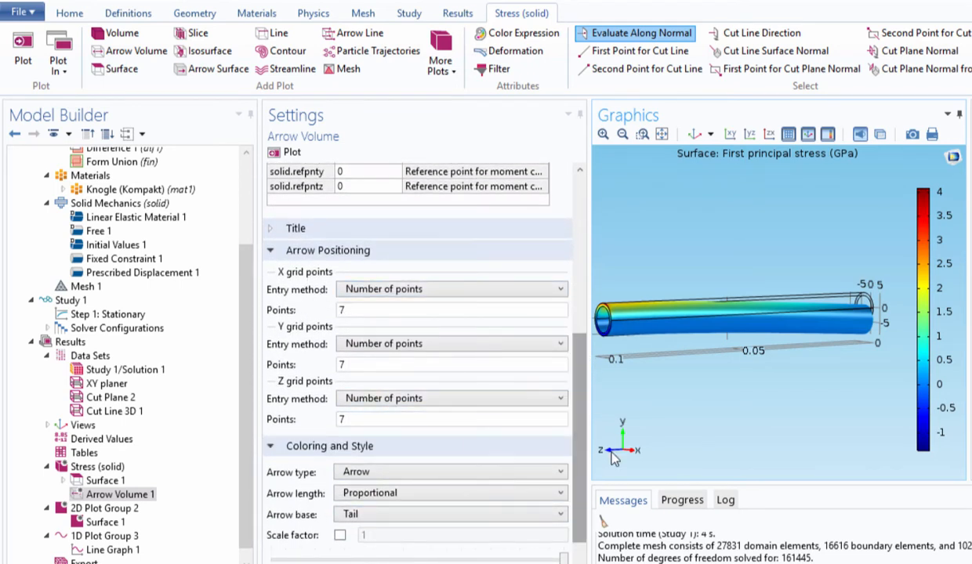
{"action": "double_click", "coordinate": [349, 419]}
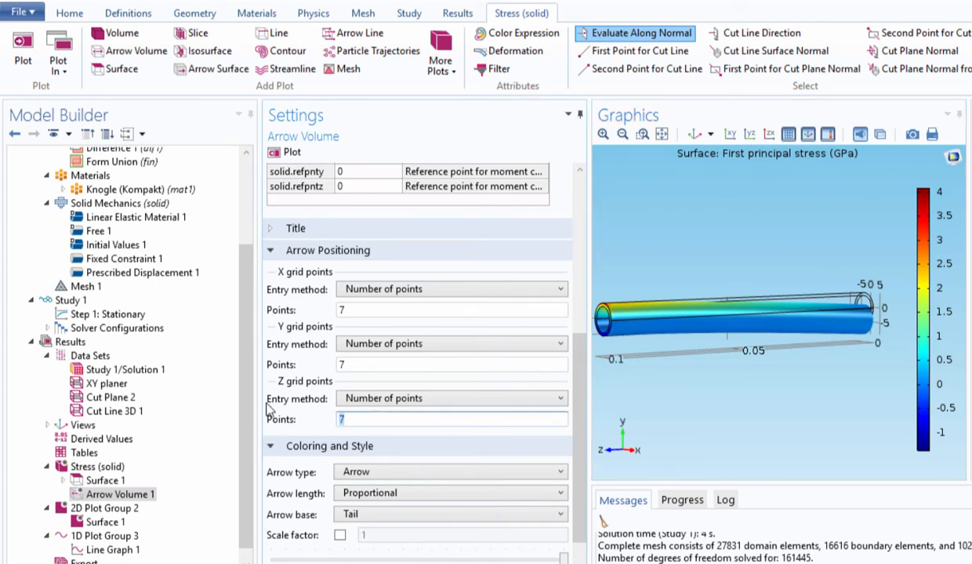
{"action": "type", "text": "20"}
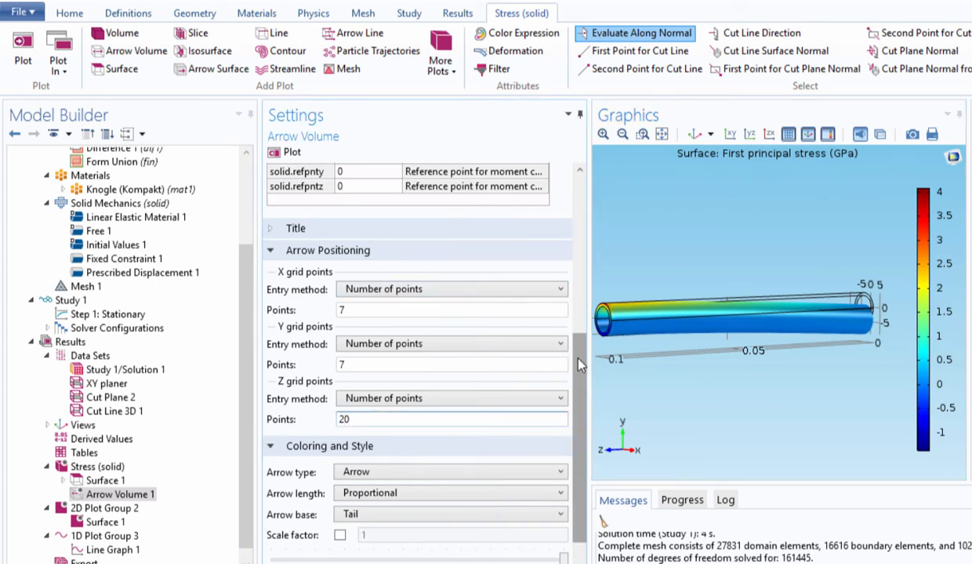
{"action": "scroll", "coordinate": [579, 365], "scroll_direction": "down", "scroll_amount": 1}
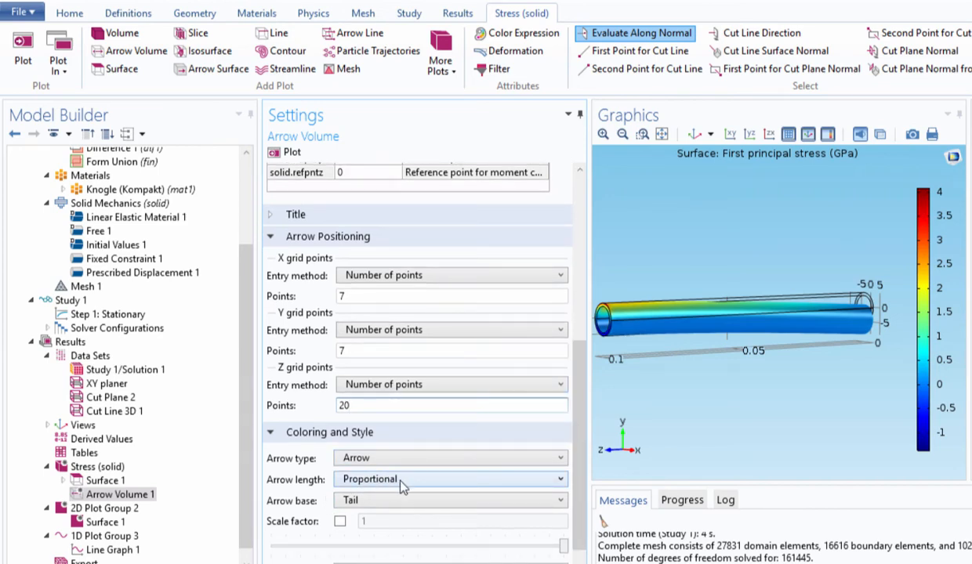
{"action": "left_click_drag", "start_coordinate": [574, 397], "coordinate": [503, 200]}
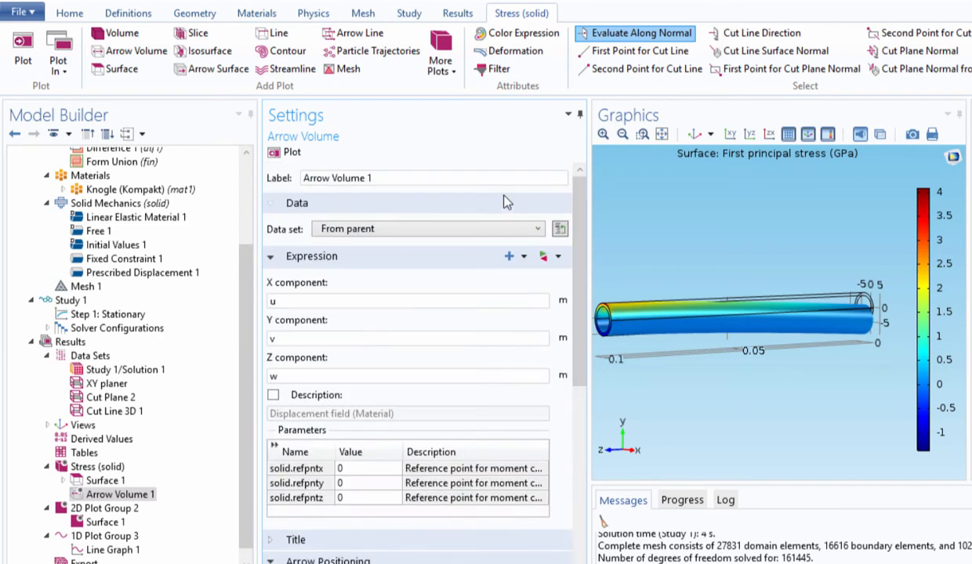
{"action": "left_click", "coordinate": [291, 153]}
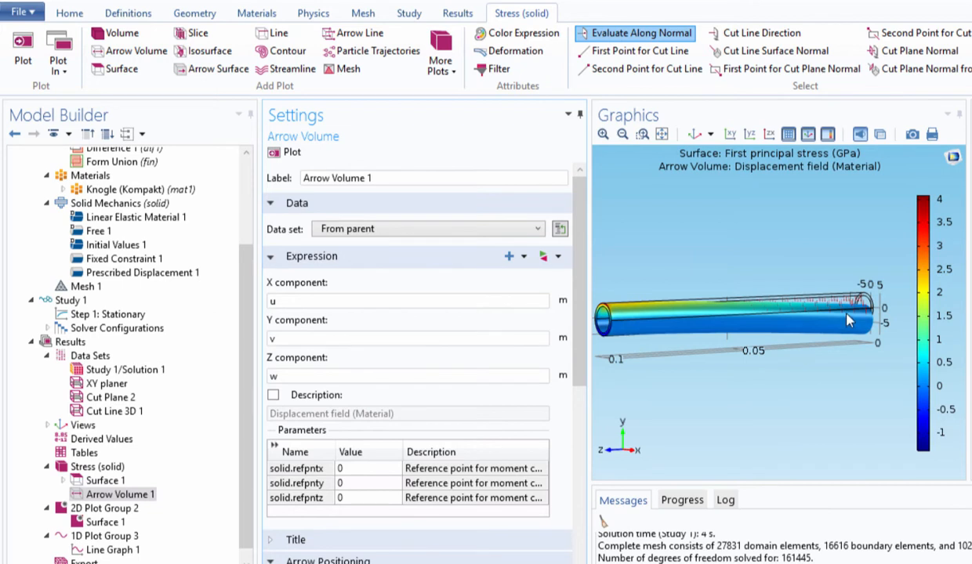
{"action": "scroll", "coordinate": [822, 296], "scroll_direction": "up", "scroll_amount": 4}
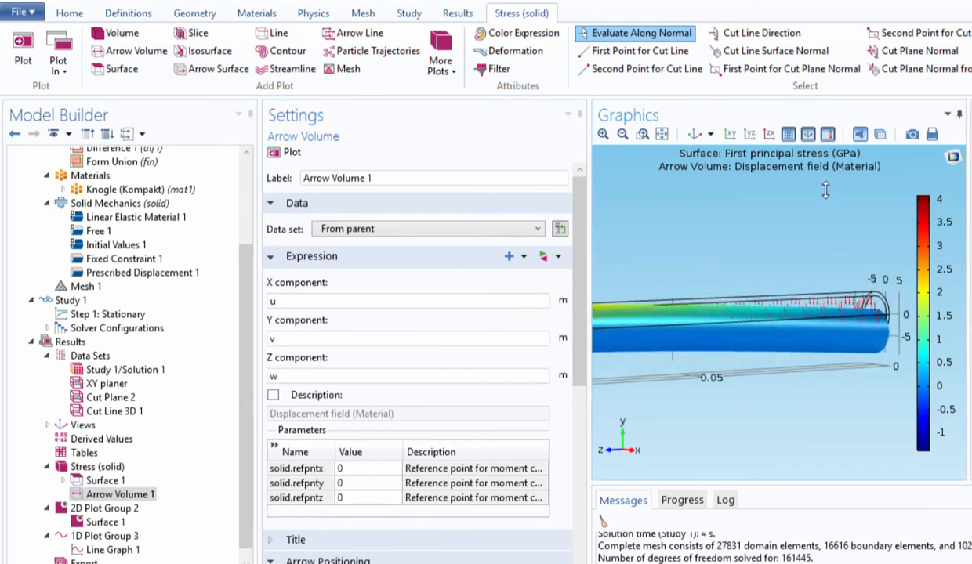
{"action": "scroll", "coordinate": [815, 345], "scroll_direction": "up", "scroll_amount": 2}
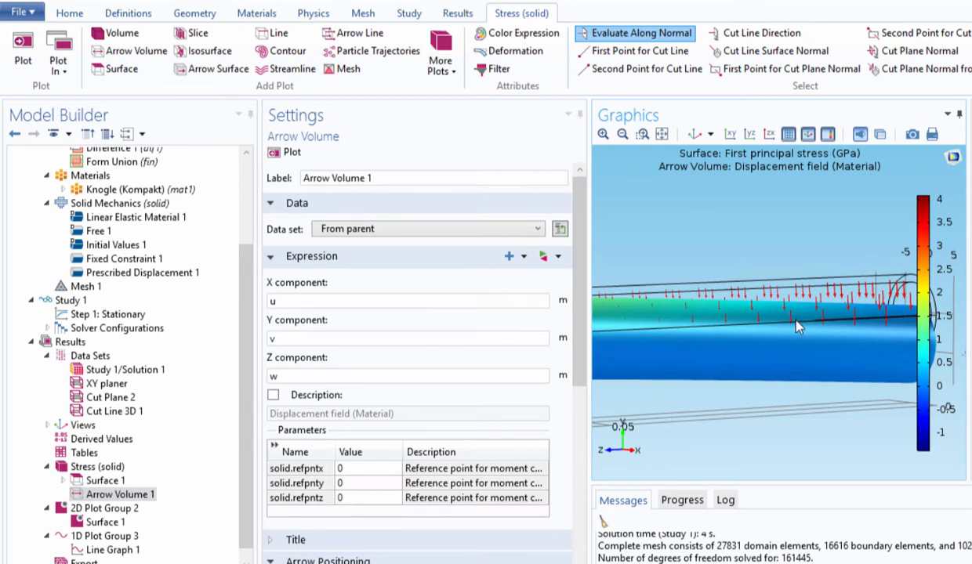
{"action": "scroll", "coordinate": [697, 333], "scroll_direction": "down", "scroll_amount": 3}
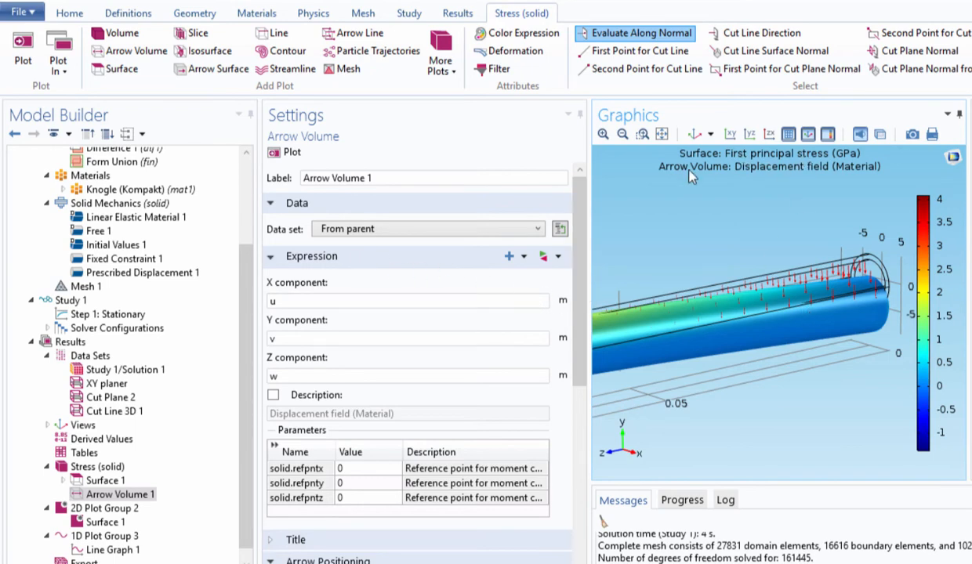
- Add a Max/Min Volume plot to Stress (solid) with the expression solid.sp1
{"action": "left_click", "coordinate": [440, 54]}
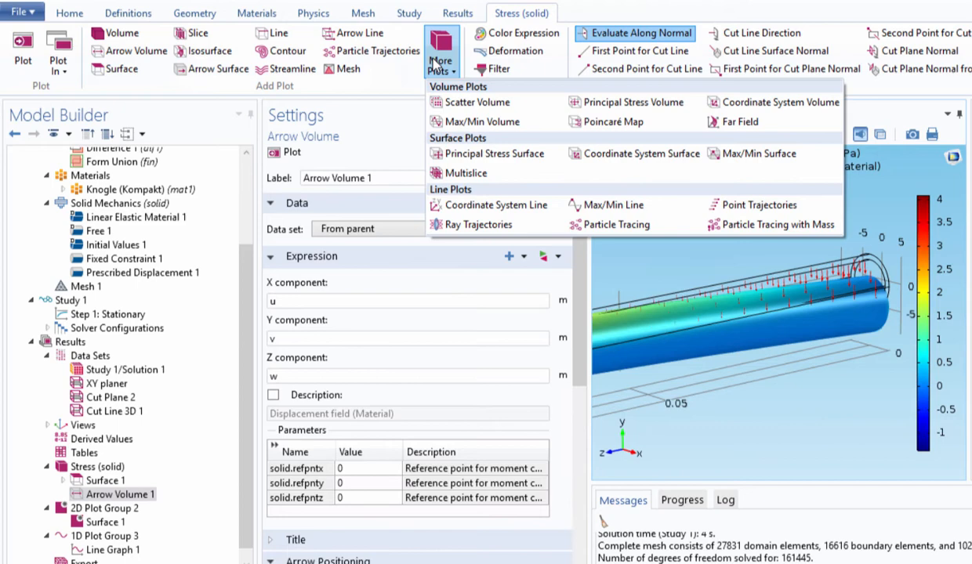
{"action": "left_click", "coordinate": [481, 124]}
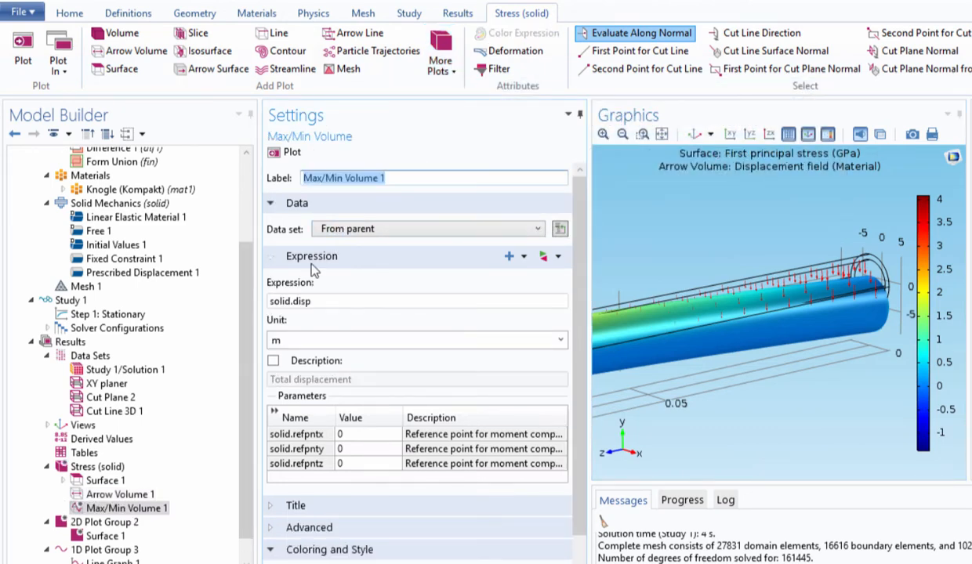
{"action": "left_click", "coordinate": [311, 301]}
{"action": "left_click_drag", "start_coordinate": [312, 302], "coordinate": [294, 304]}
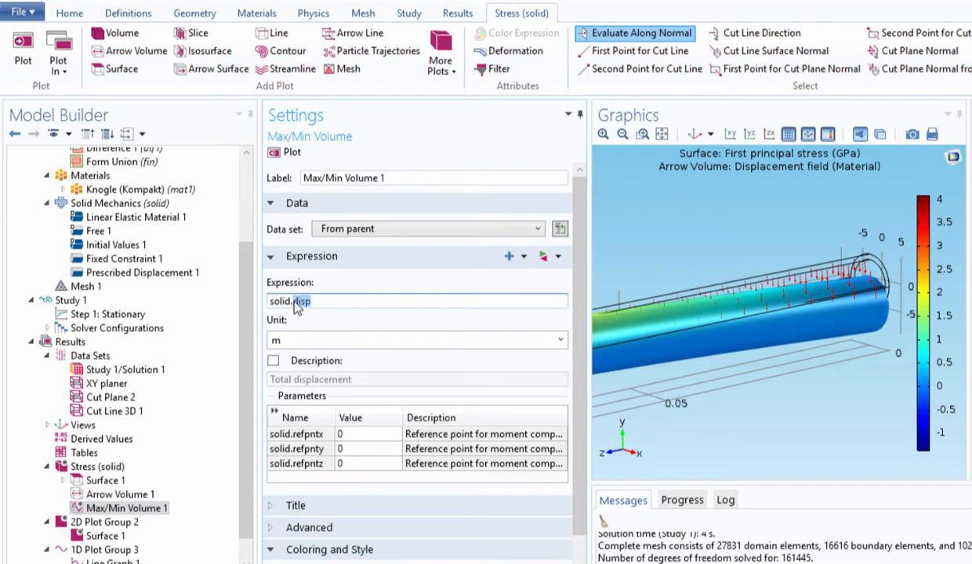
{"action": "type", "text": "sp1"}
{"action": "key", "text": "Tab"}
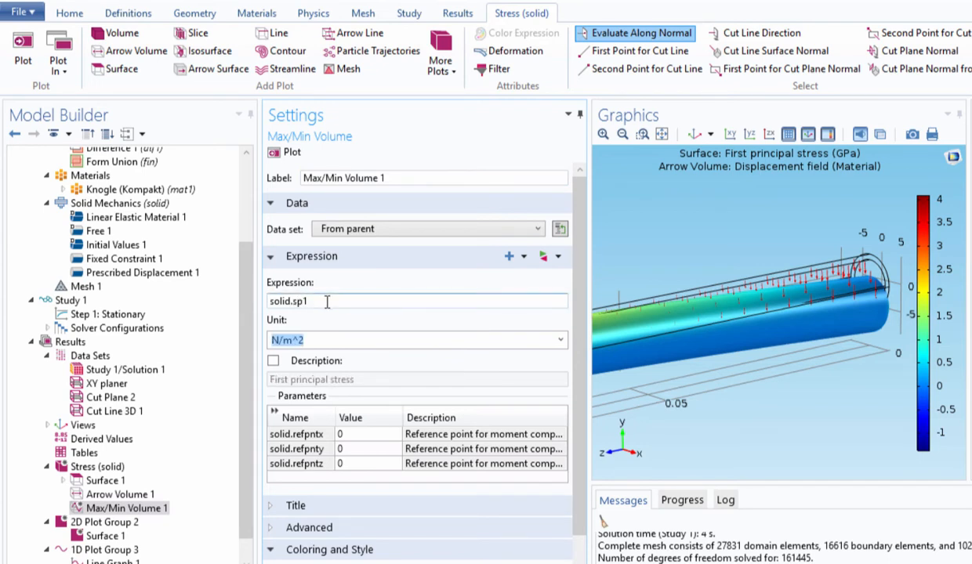
- Set the Max/Min Volume unit to GPa, plot it and inspect the maximum and minimum markers on the cylinder
{"action": "left_click", "coordinate": [559, 340]}
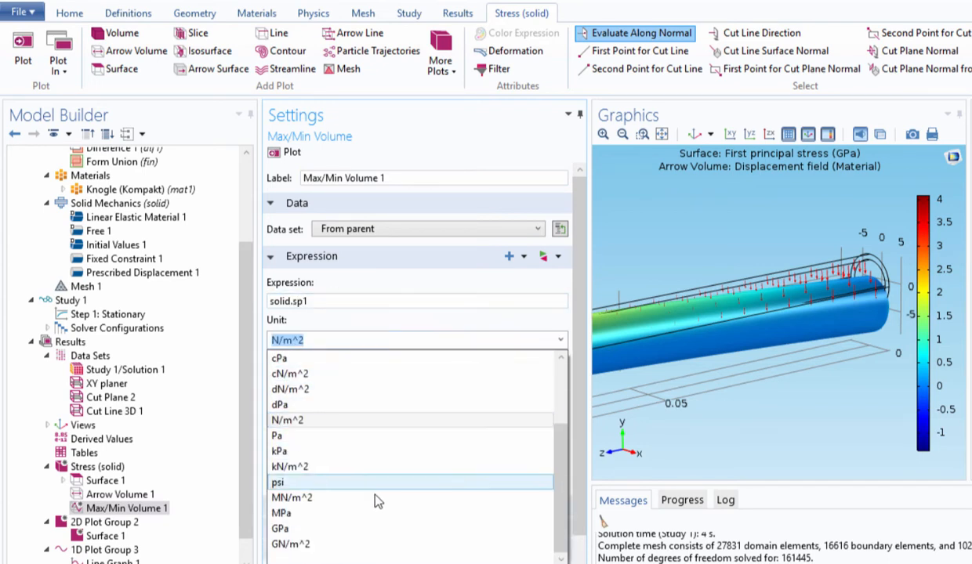
{"action": "left_click", "coordinate": [353, 528]}
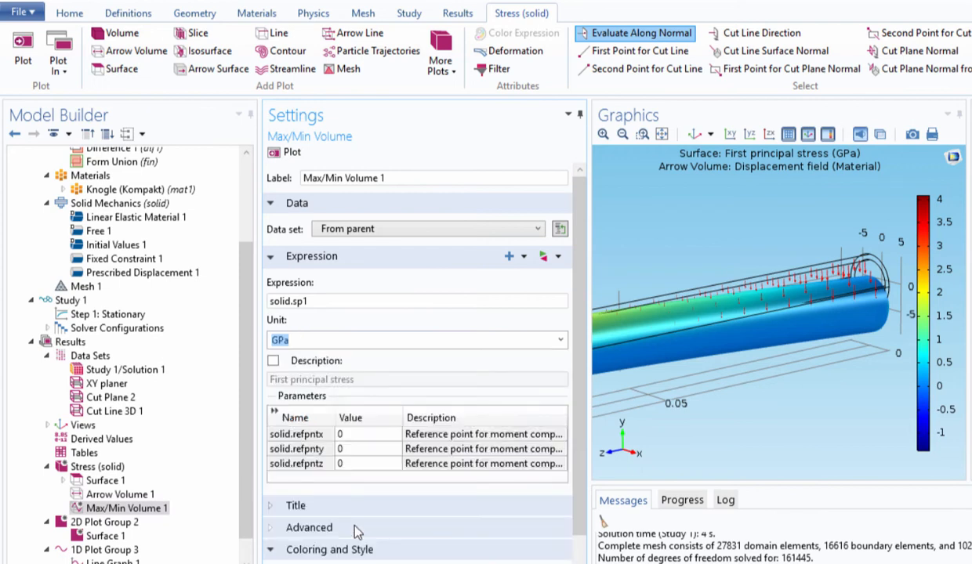
{"action": "left_click", "coordinate": [288, 152]}
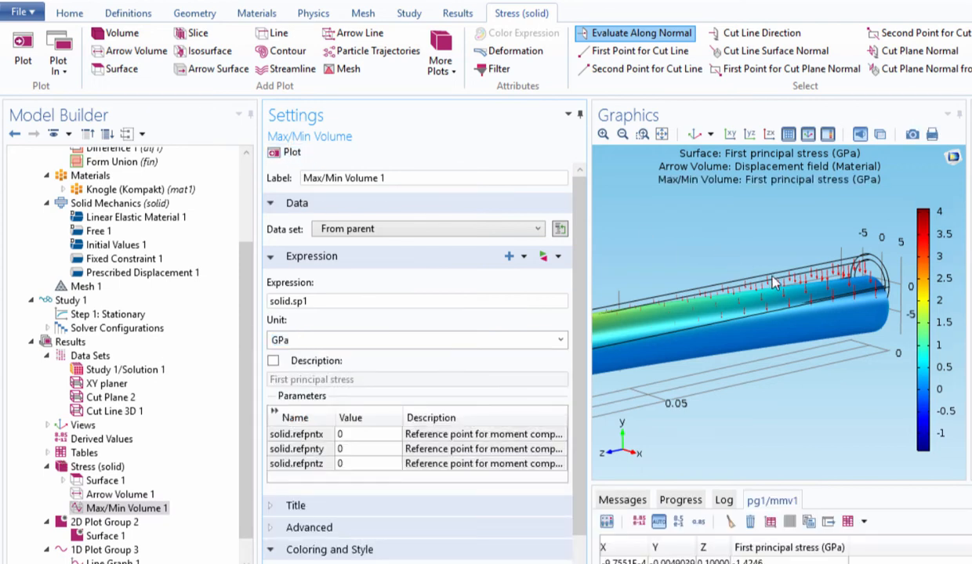
{"action": "scroll", "coordinate": [774, 282], "scroll_direction": "down", "scroll_amount": 5}
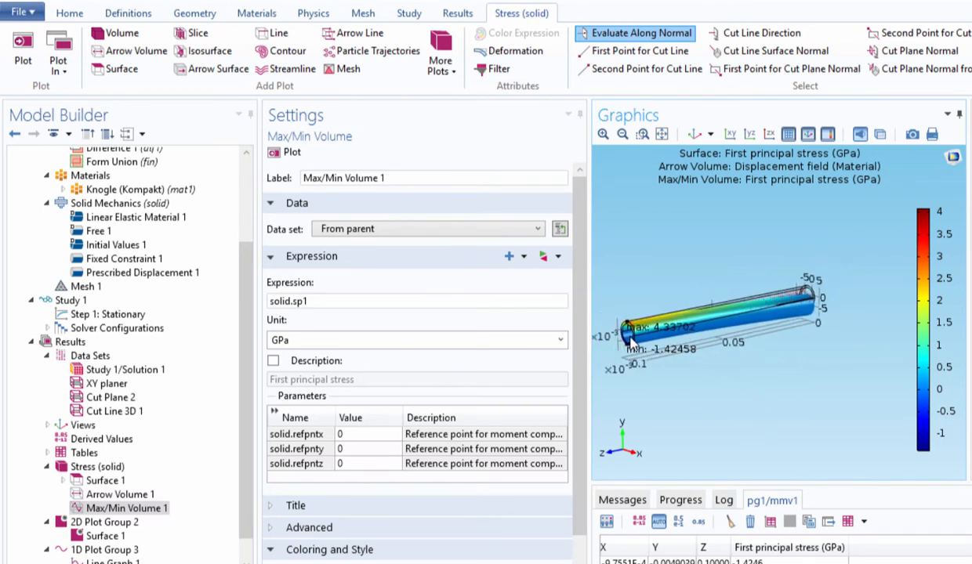
{"action": "right_click_drag", "start_coordinate": [627, 338], "coordinate": [730, 318]}
{"action": "mouse_move", "coordinate": [730, 318]}
{"action": "middle_mouse_down"}
{"action": "mouse_move", "coordinate": [726, 376]}
{"action": "mouse_move", "coordinate": [737, 192]}
{"action": "middle_mouse_up"}
{"action": "middle_click_drag", "start_coordinate": [734, 327], "coordinate": [735, 201]}
{"action": "middle_click_drag", "start_coordinate": [739, 305], "coordinate": [738, 227]}
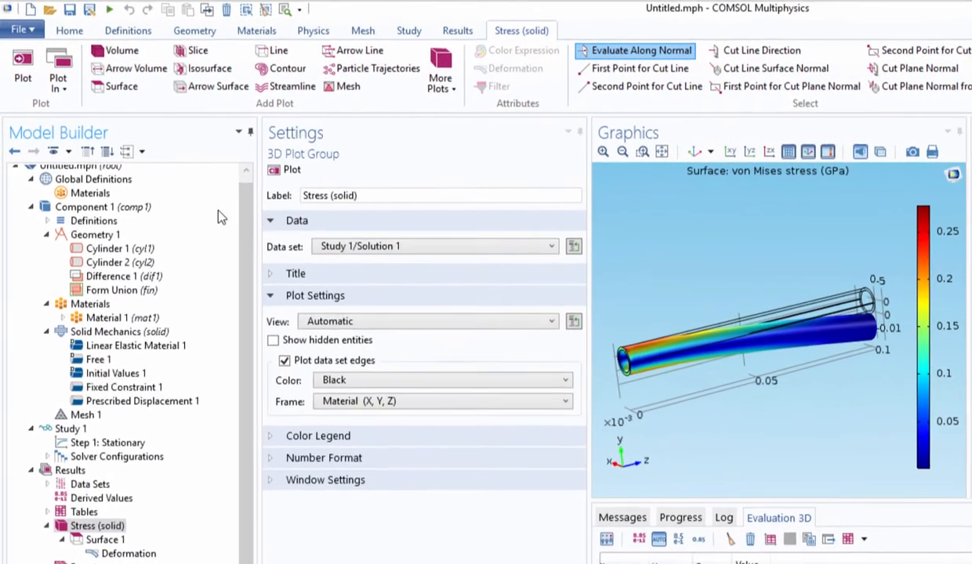
- Add global parameters and define a parameter named bend with the expression 10[mm]
{"action": "left_click_drag", "start_coordinate": [213, 226], "coordinate": [212, 210]}
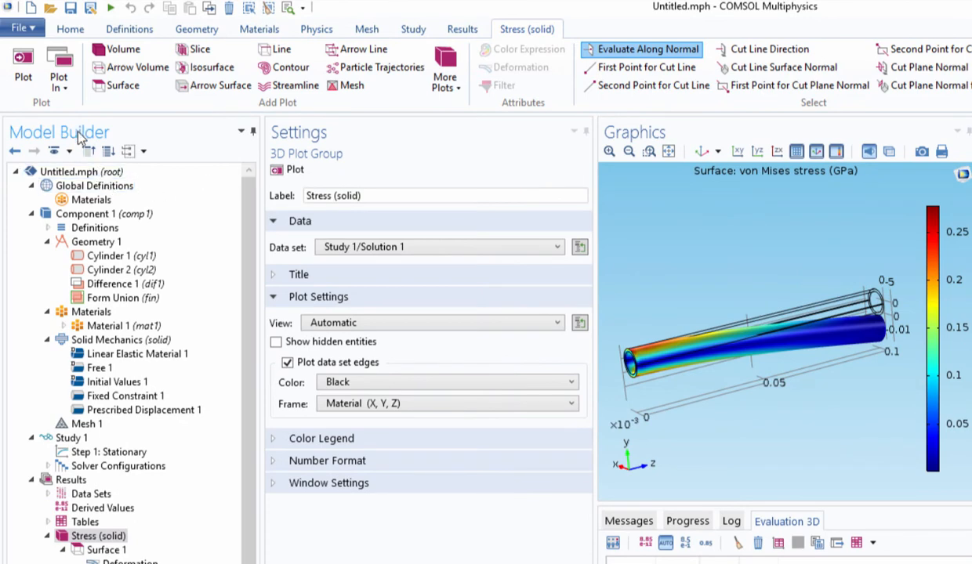
{"action": "right_click", "coordinate": [114, 192]}
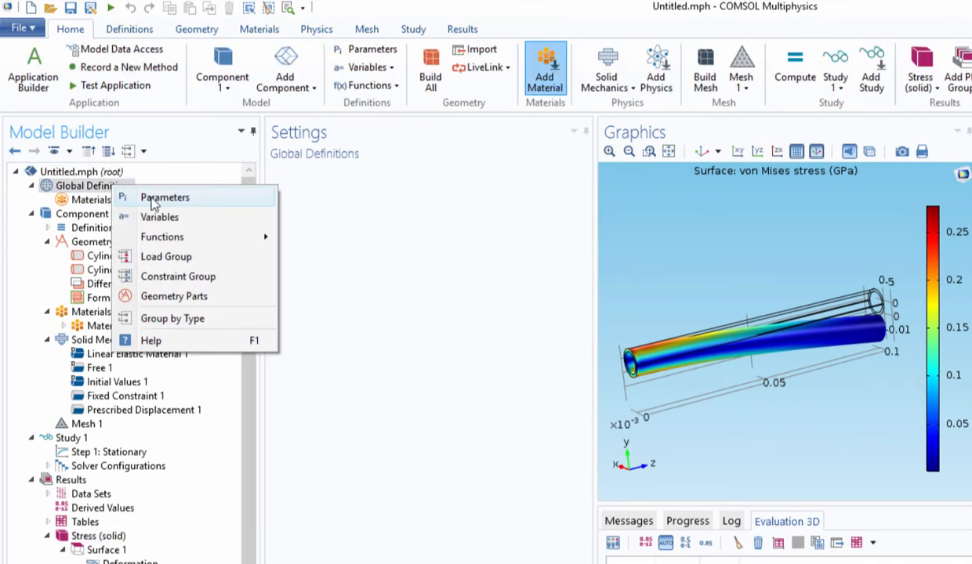
{"action": "left_click", "coordinate": [152, 199]}
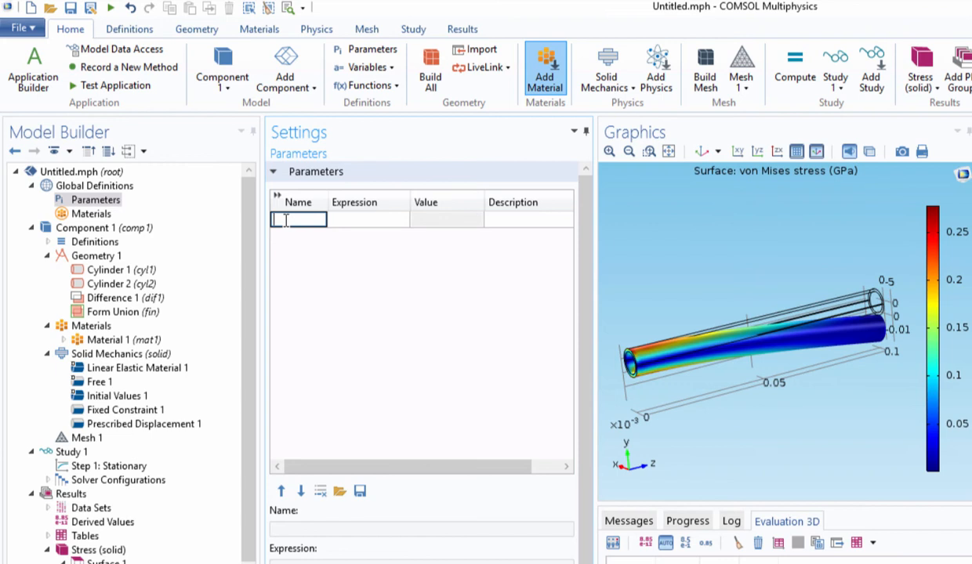
{"action": "type", "text": "bend"}
{"action": "key", "text": "Tab"}
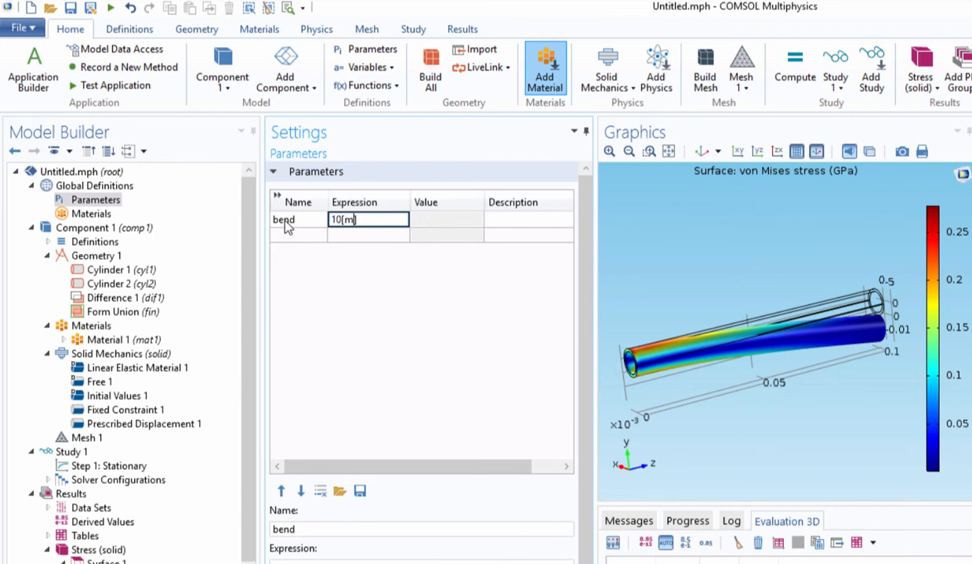
{"action": "type", "text": "10[mm]"}
{"action": "key", "text": "Tab"}
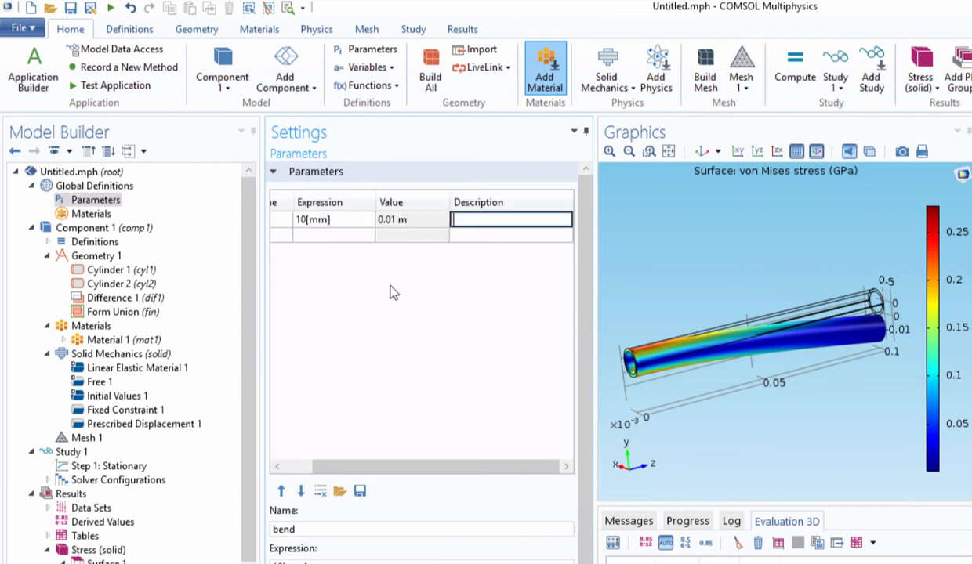
{"action": "left_click_drag", "start_coordinate": [341, 466], "coordinate": [308, 466]}
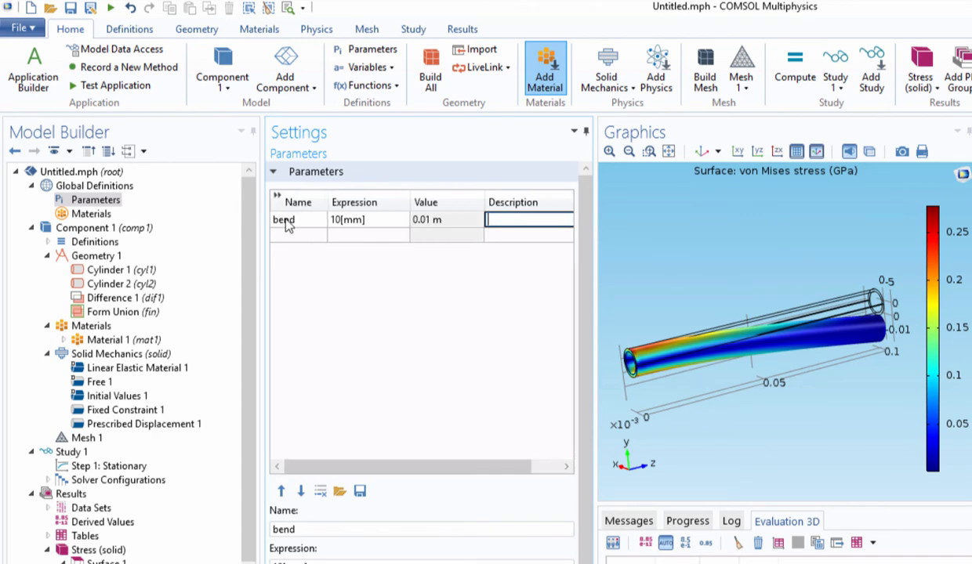
- Set the y-direction displacement of Prescribed Displacement 1 to -bend and compute the study
{"action": "left_click", "coordinate": [140, 424]}
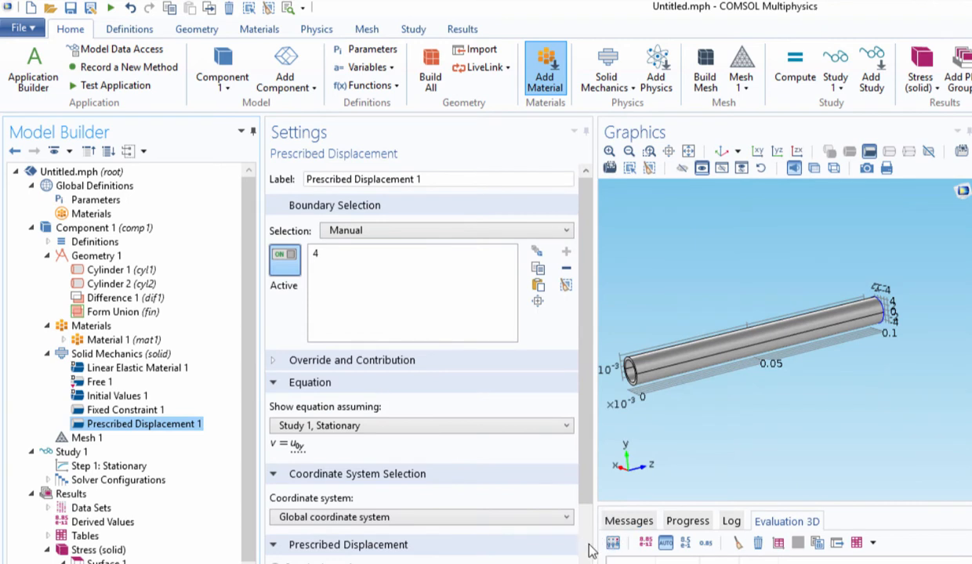
{"action": "scroll", "coordinate": [576, 532], "scroll_direction": "down", "scroll_amount": 3}
{"action": "left_click", "coordinate": [325, 511]}
{"action": "mouse_move", "coordinate": [315, 531]}
{"action": "left_mouse_down"}
{"action": "mouse_move", "coordinate": [296, 533]}
{"action": "mouse_move", "coordinate": [304, 535]}
{"action": "left_mouse_up"}
{"action": "type", "text": "bend"}
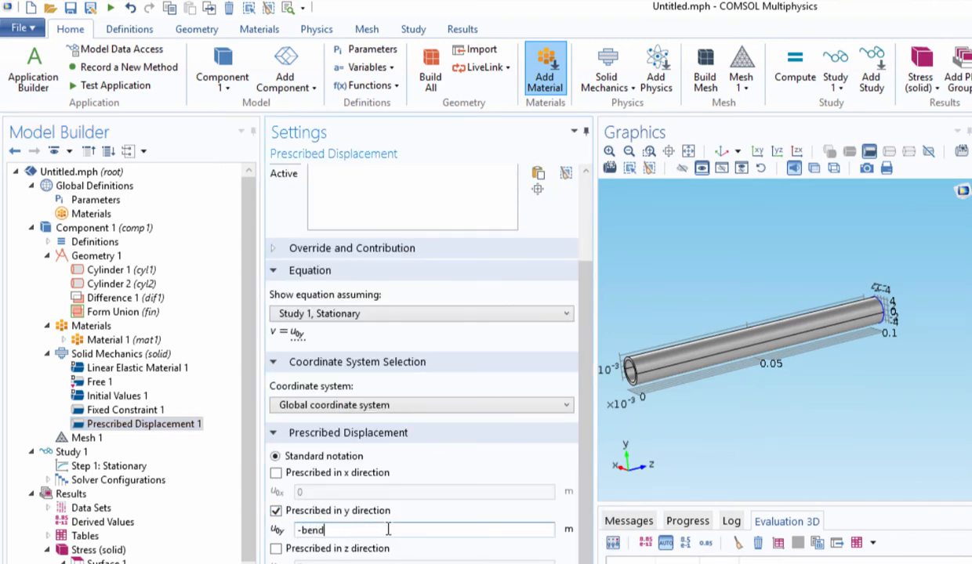
{"action": "key", "text": "Tab"}
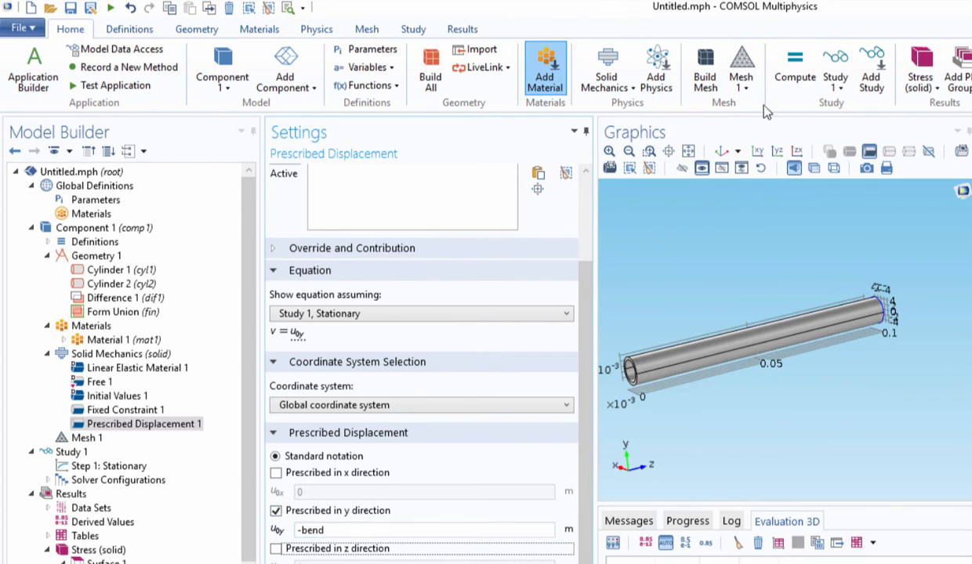
{"action": "left_click", "coordinate": [791, 76]}
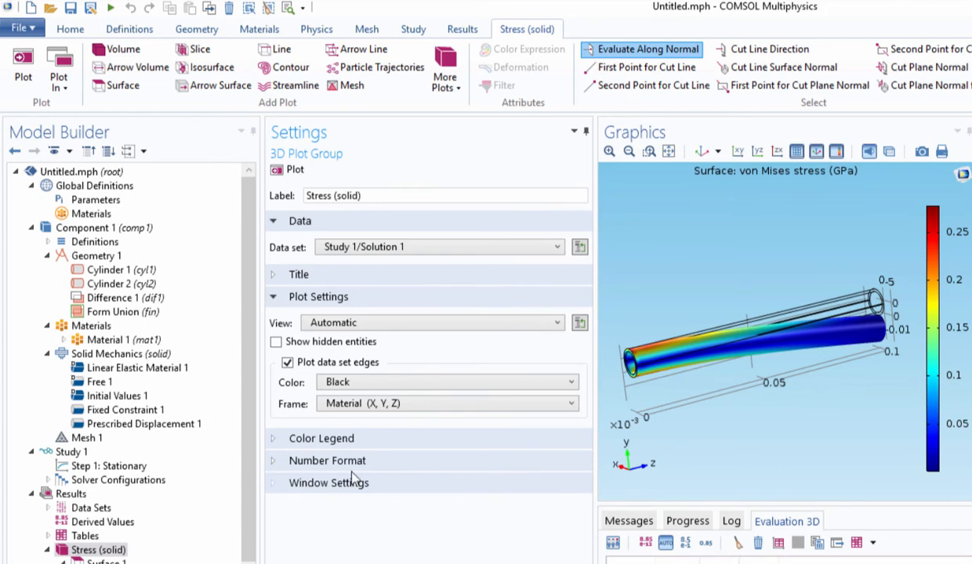
- Review the global parameters, then add a Parametric Sweep to Study 1 with bend as the swept parameter
{"action": "left_click", "coordinate": [95, 200]}
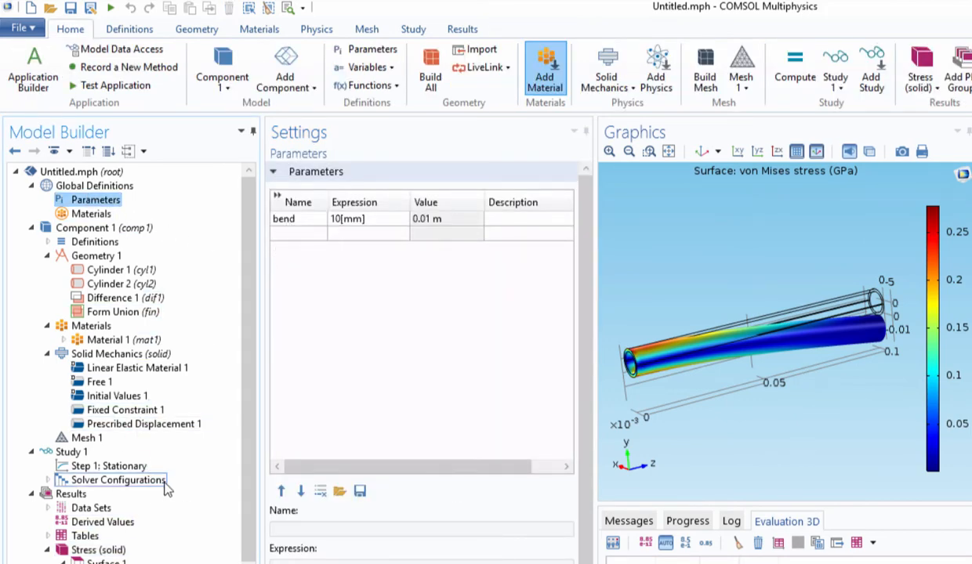
{"action": "right_click", "coordinate": [61, 453]}
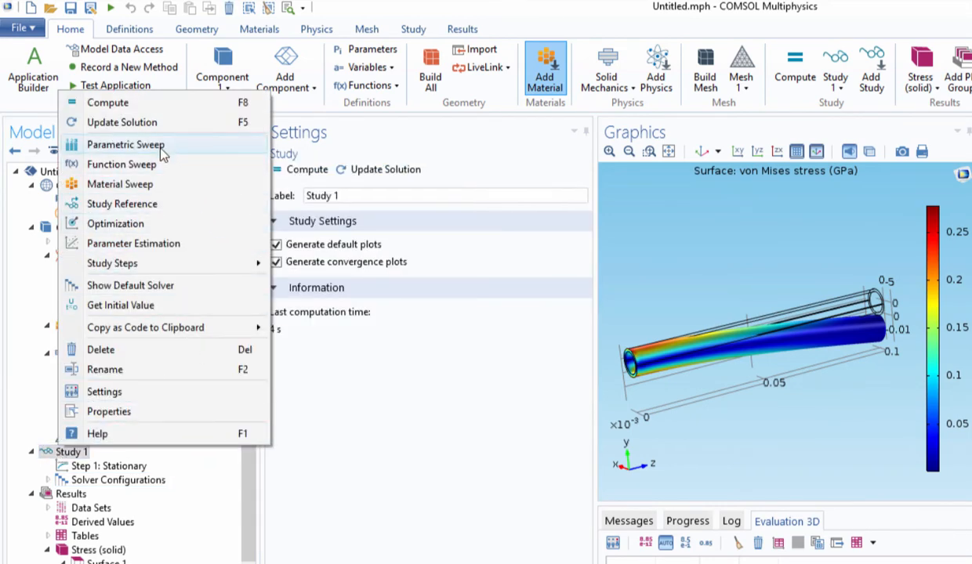
{"action": "left_click", "coordinate": [149, 144]}
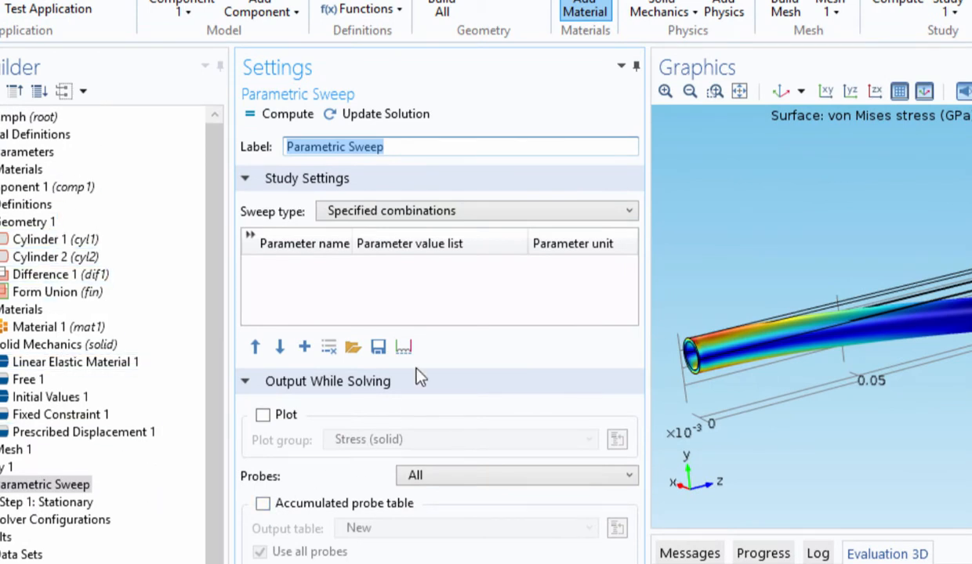
{"action": "left_click", "coordinate": [305, 347]}
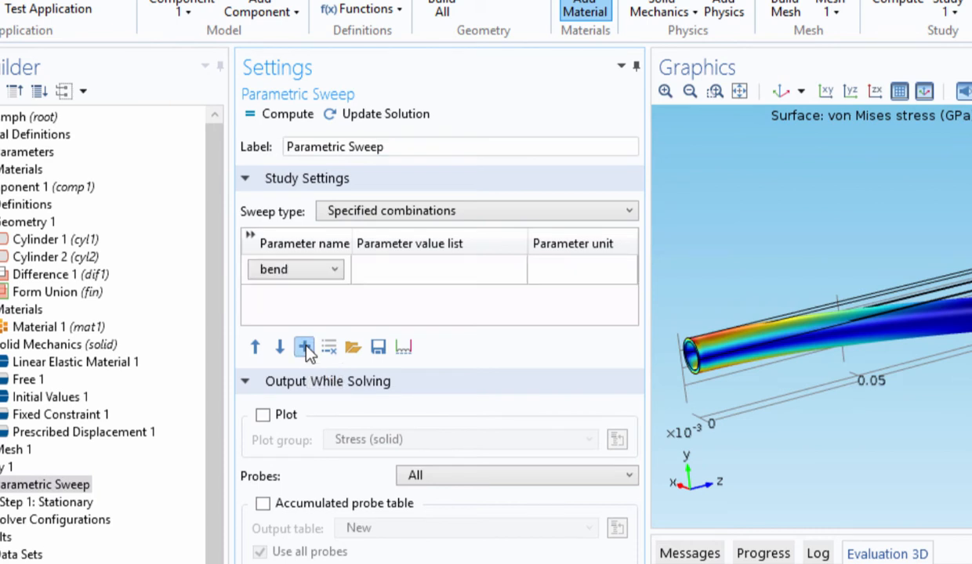
{"action": "left_click", "coordinate": [334, 270]}
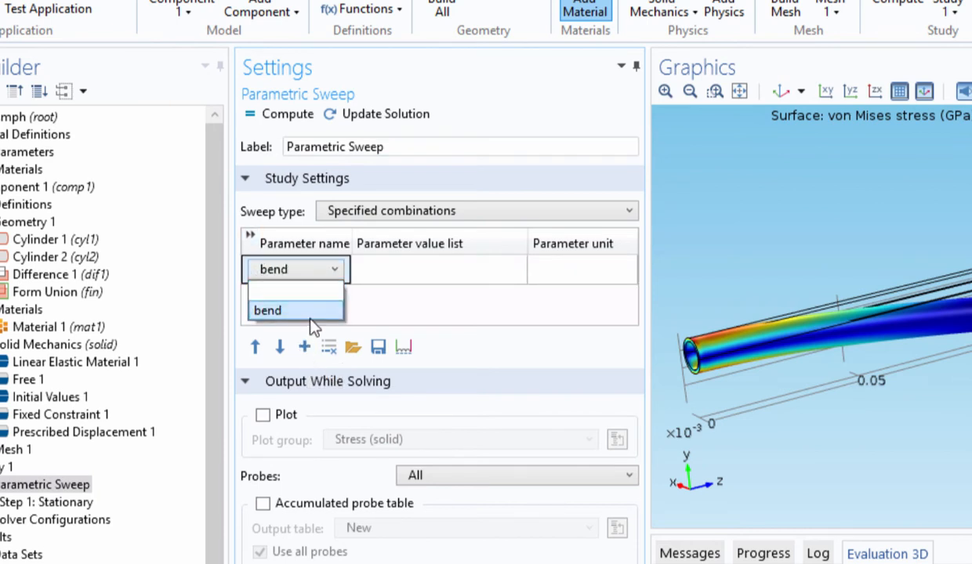
{"action": "left_click", "coordinate": [329, 269]}
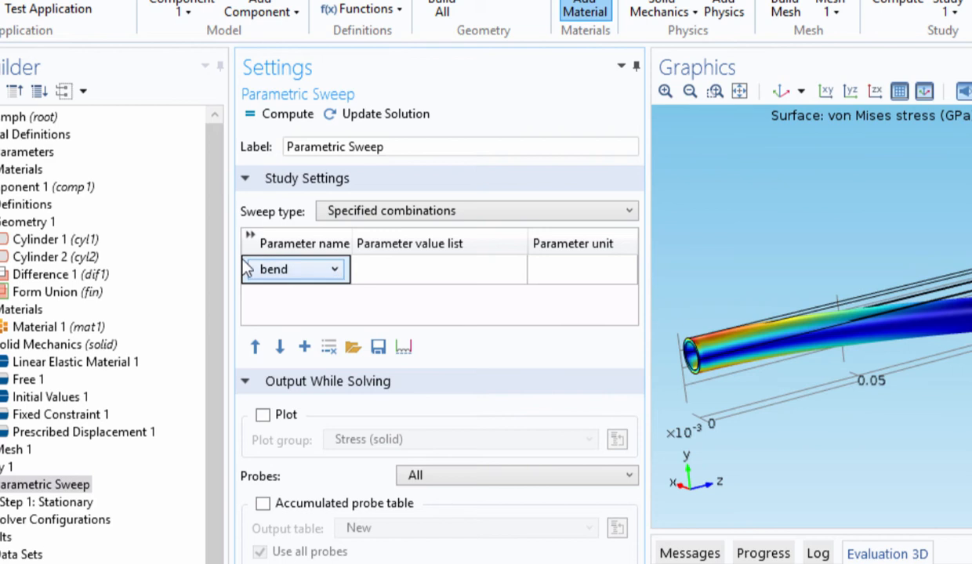
- Enter the sweep values 10 11 12 with unit mm for bend and open the Range dialog for the value list
{"action": "left_click", "coordinate": [429, 267]}
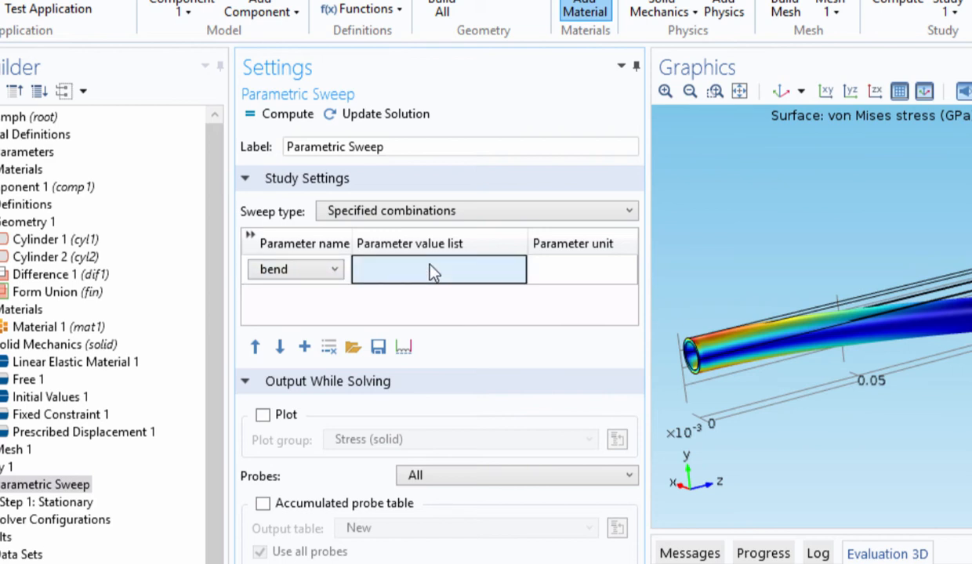
{"action": "type", "text": "1"}
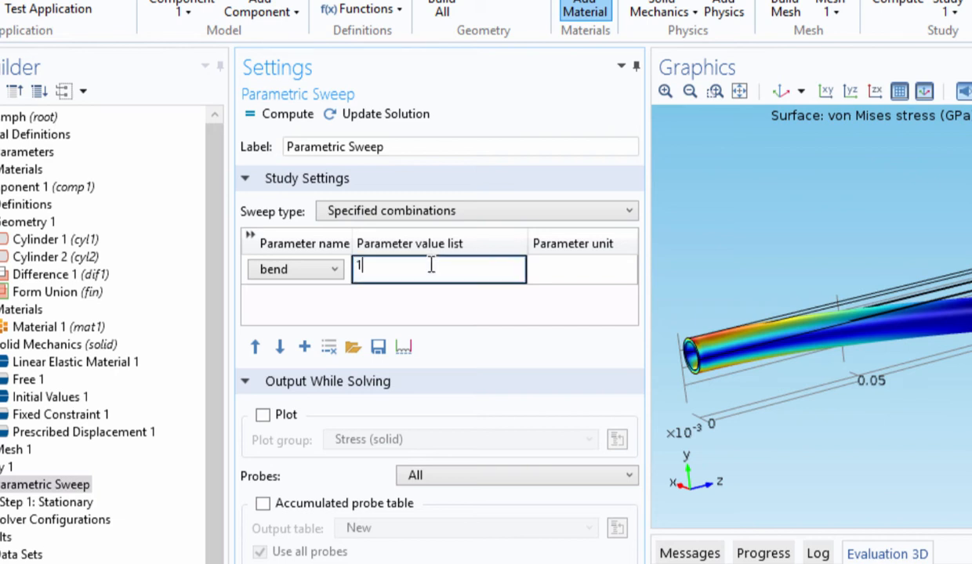
{"action": "type", "text": "0 11 12"}
{"action": "key", "text": "Tab"}
{"action": "type", "text": "mm"}
{"action": "key", "text": "Return"}
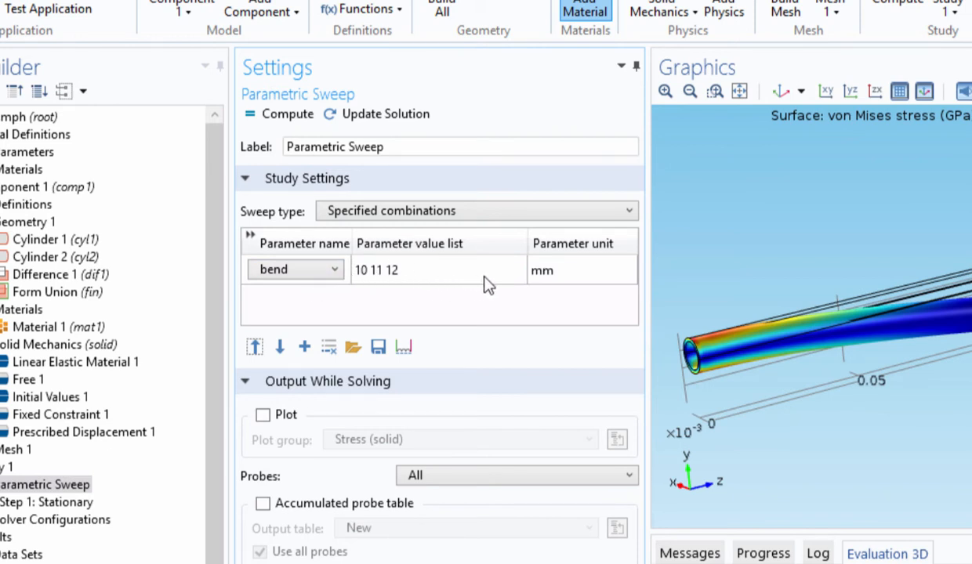
{"action": "left_click", "coordinate": [431, 269]}
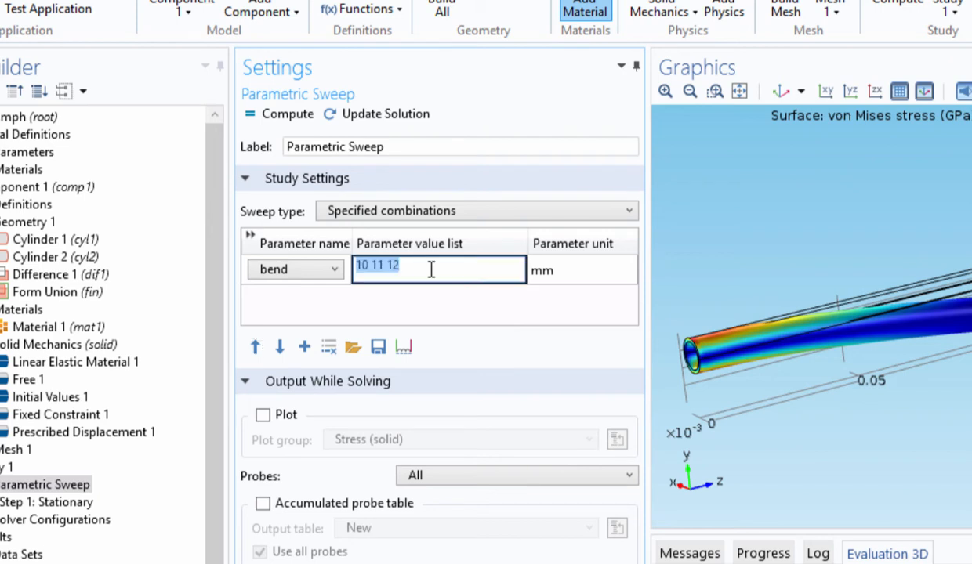
{"action": "left_click", "coordinate": [403, 347]}
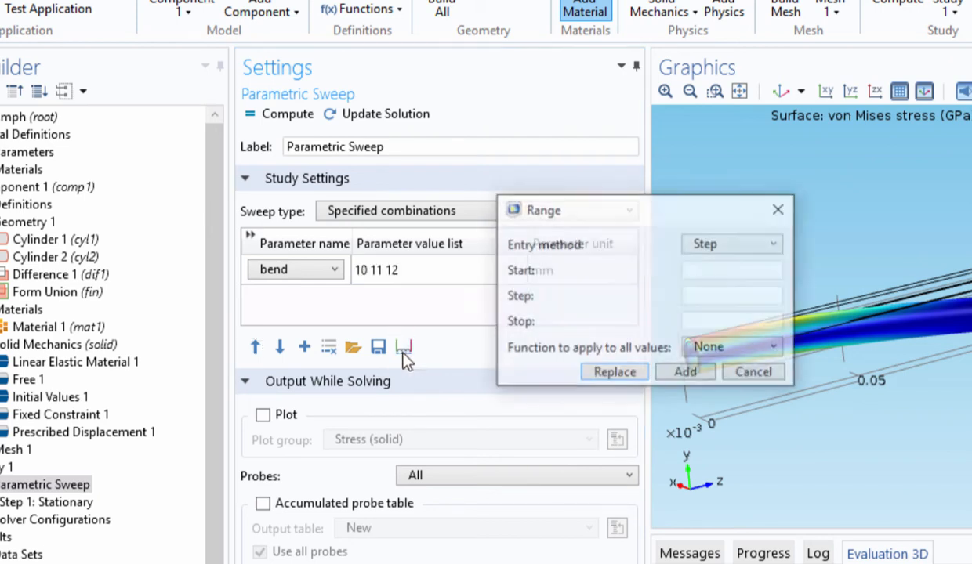
- Fill in a stepped range for bend with start 10, step 1 and stop 20
{"action": "left_click", "coordinate": [702, 272]}
{"action": "type", "text": "10"}
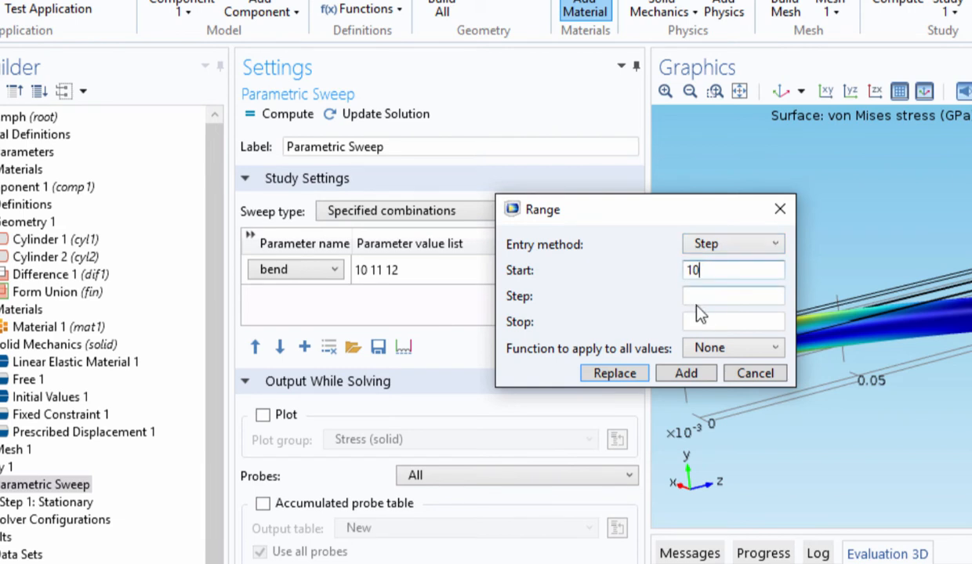
{"action": "left_click", "coordinate": [706, 297]}
{"action": "type", "text": "1"}
{"action": "left_click", "coordinate": [706, 321]}
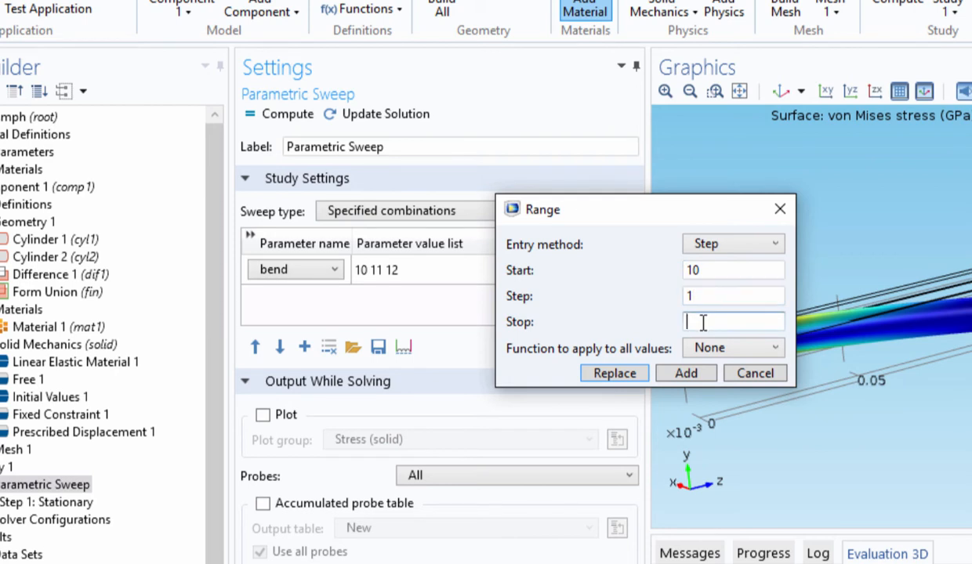
{"action": "type", "text": "20"}
- Replace the bend value list with a range of 10 values from 5 to 20 mm and compute the sweep
{"action": "left_click", "coordinate": [720, 249]}
{"action": "left_click", "coordinate": [719, 291]}
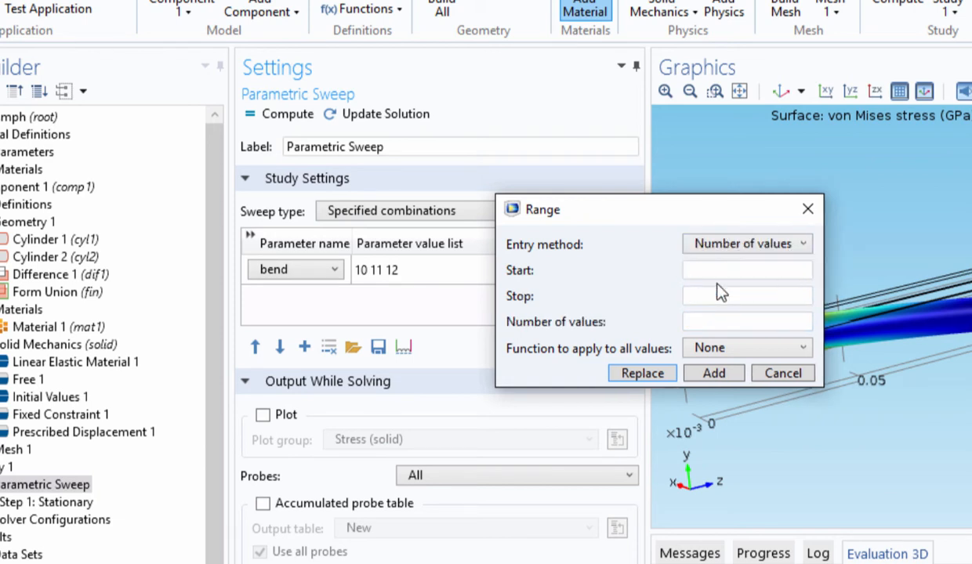
{"action": "left_click", "coordinate": [703, 269]}
{"action": "type", "text": "5"}
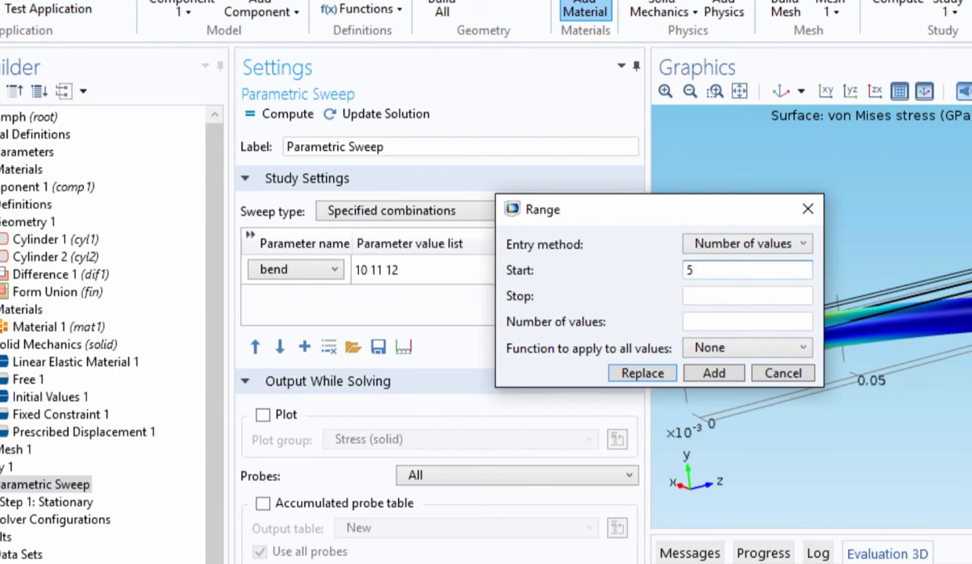
{"action": "left_click", "coordinate": [702, 297]}
{"action": "type", "text": "20"}
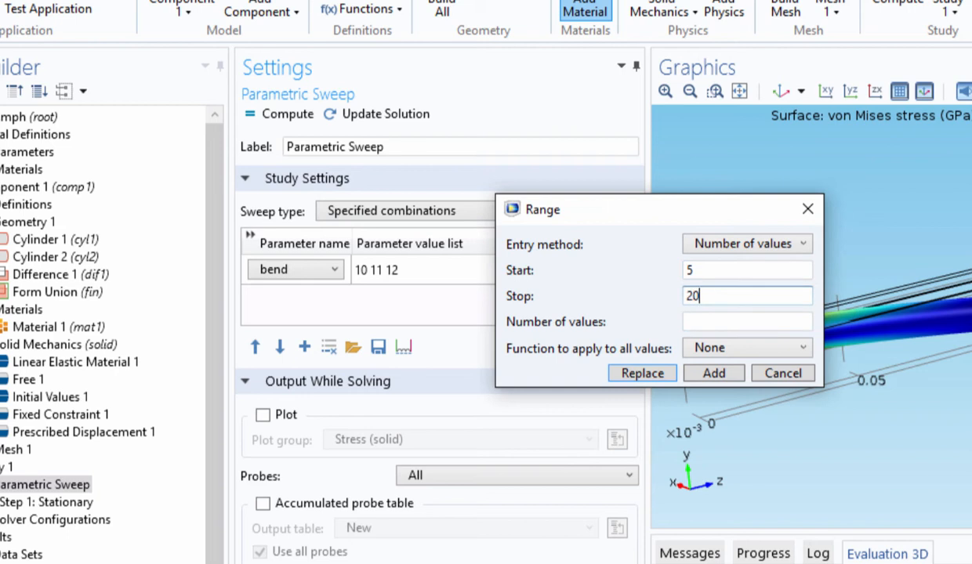
{"action": "left_click", "coordinate": [722, 322]}
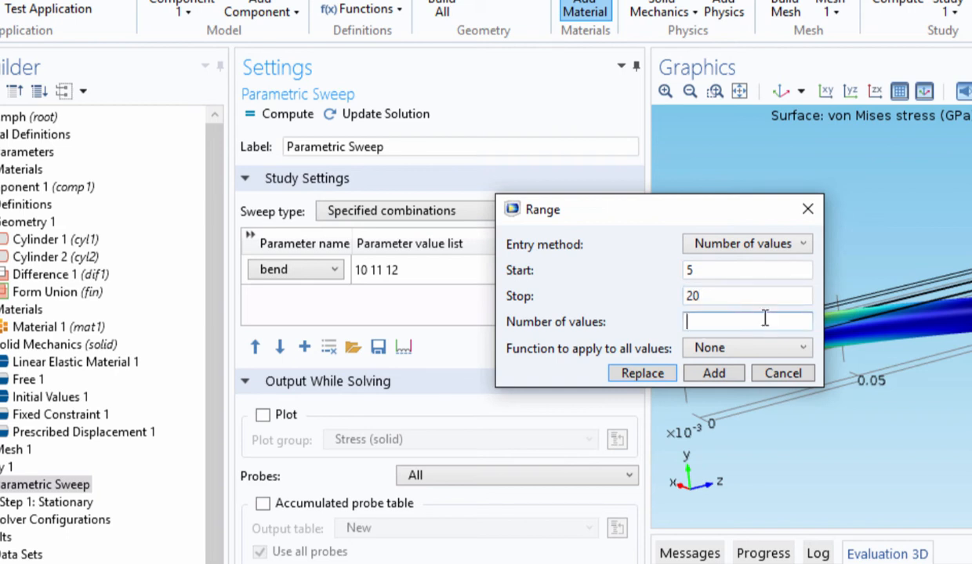
{"action": "type", "text": "10"}
{"action": "left_click", "coordinate": [643, 374]}
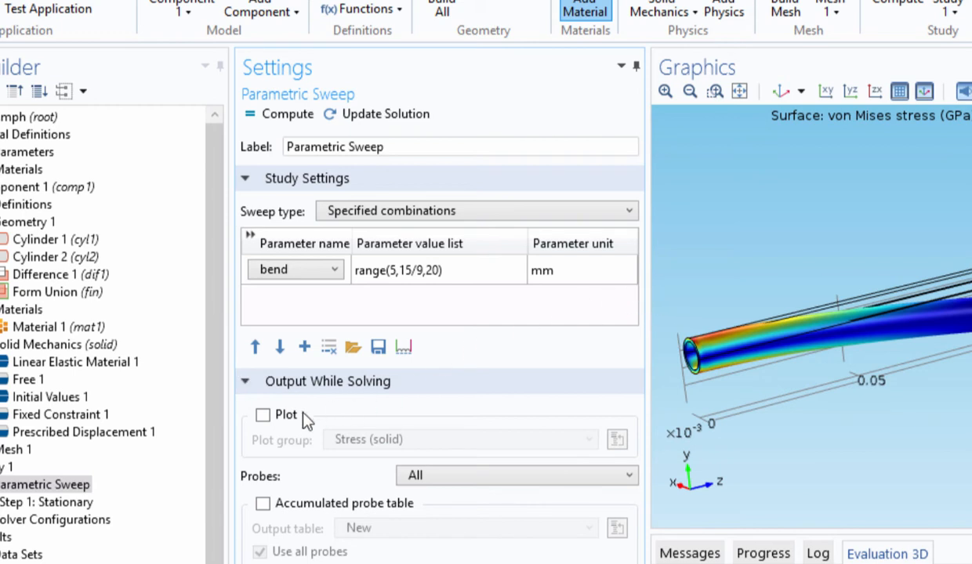
{"action": "left_click", "coordinate": [276, 418]}
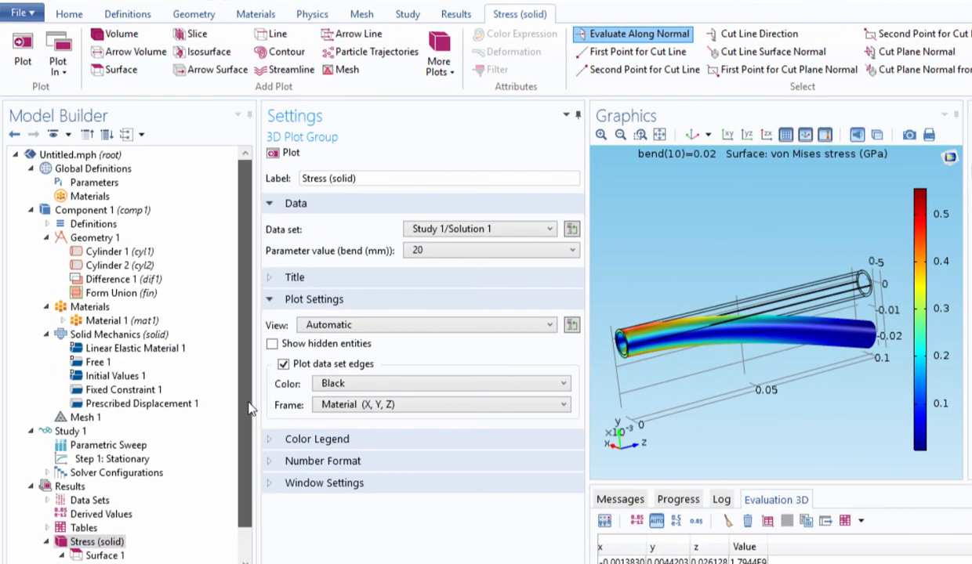
- Inspect the Study 1/Solution 1 data set and the bend values available in the Stress (solid) plot group
{"action": "scroll", "coordinate": [249, 408], "scroll_direction": "down", "scroll_amount": 1}
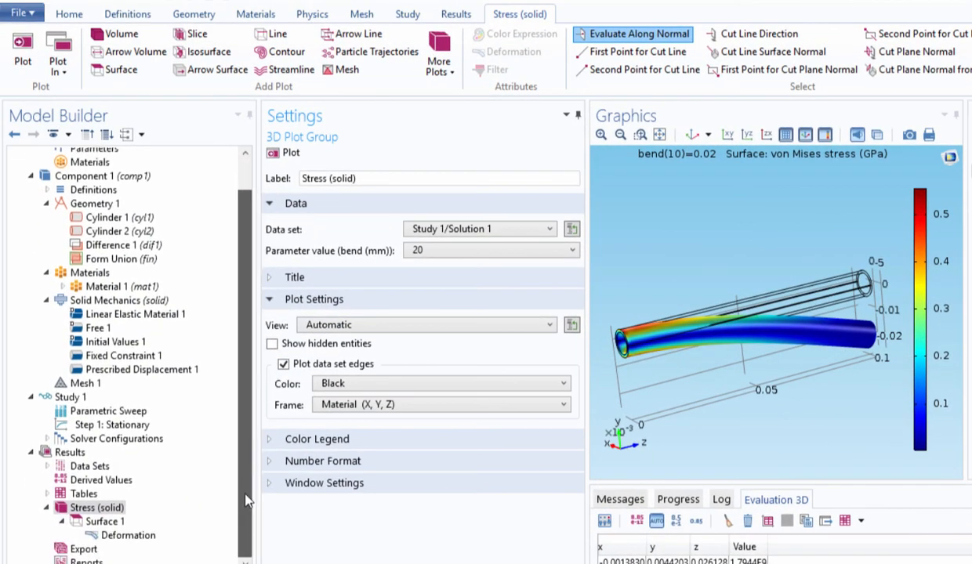
{"action": "left_click", "coordinate": [48, 467]}
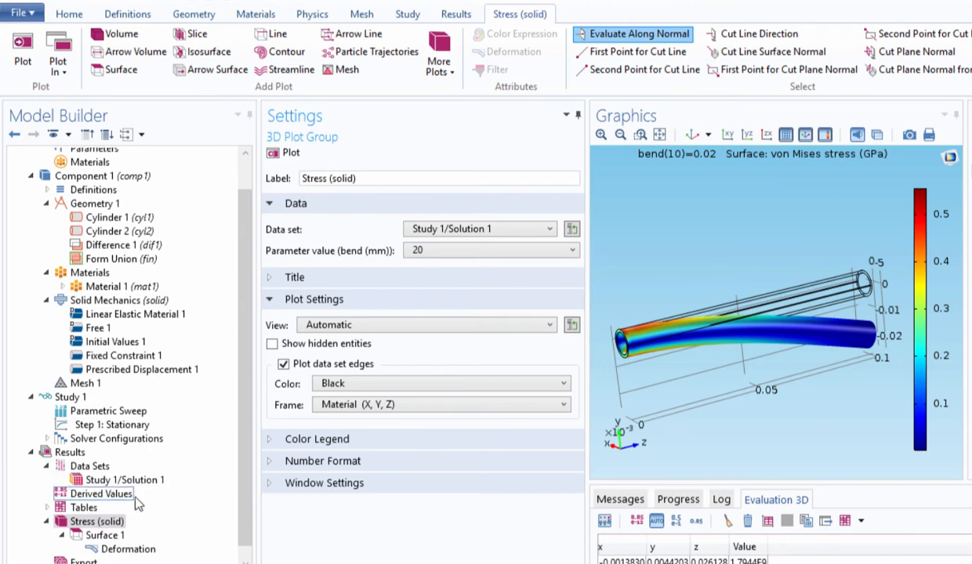
{"action": "left_click", "coordinate": [90, 481]}
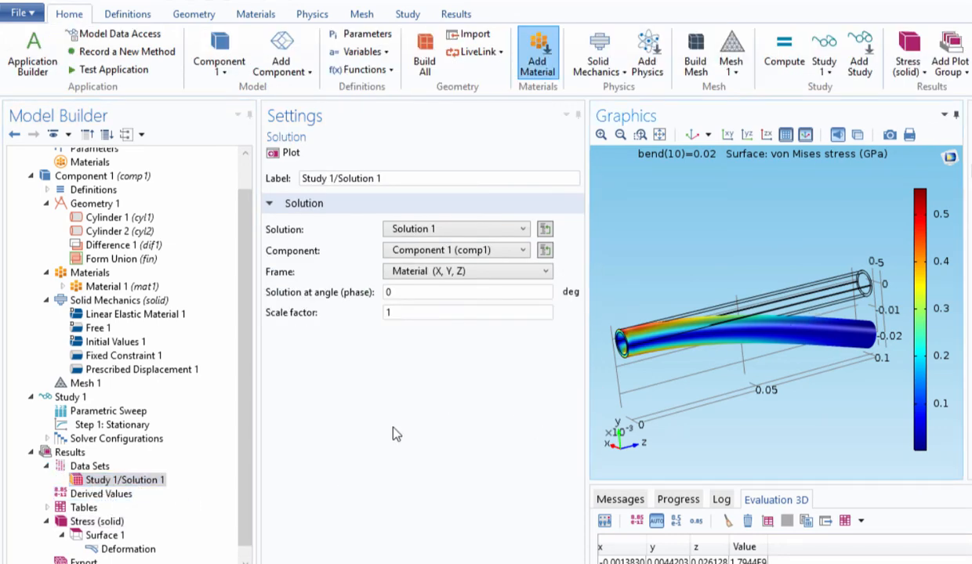
{"action": "left_click", "coordinate": [91, 521]}
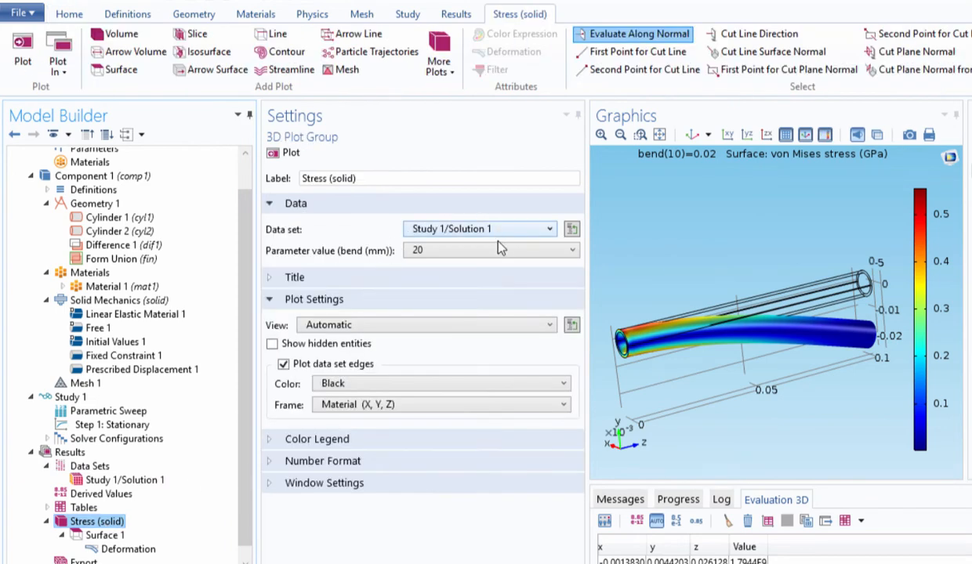
{"action": "left_click", "coordinate": [477, 251]}
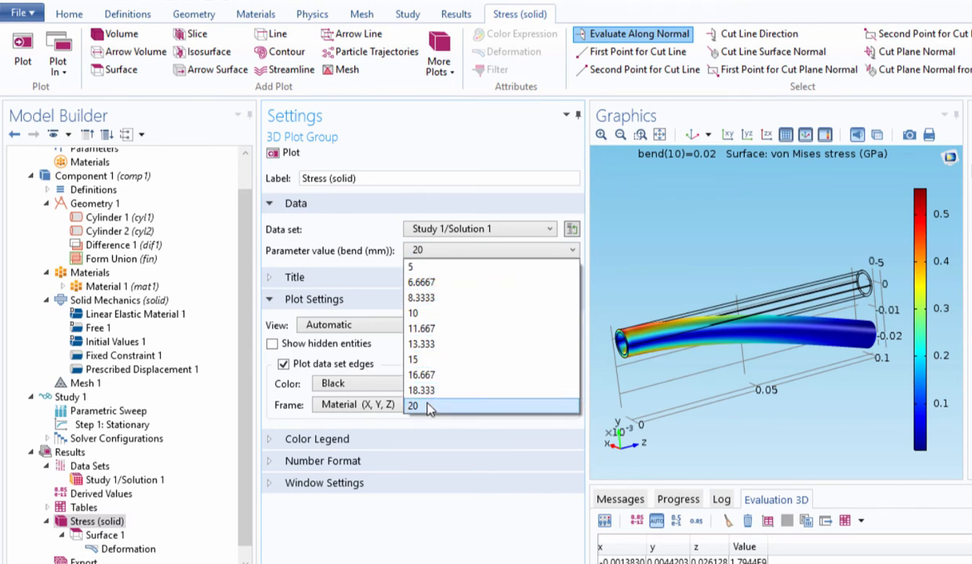
{"action": "left_click", "coordinate": [715, 276]}
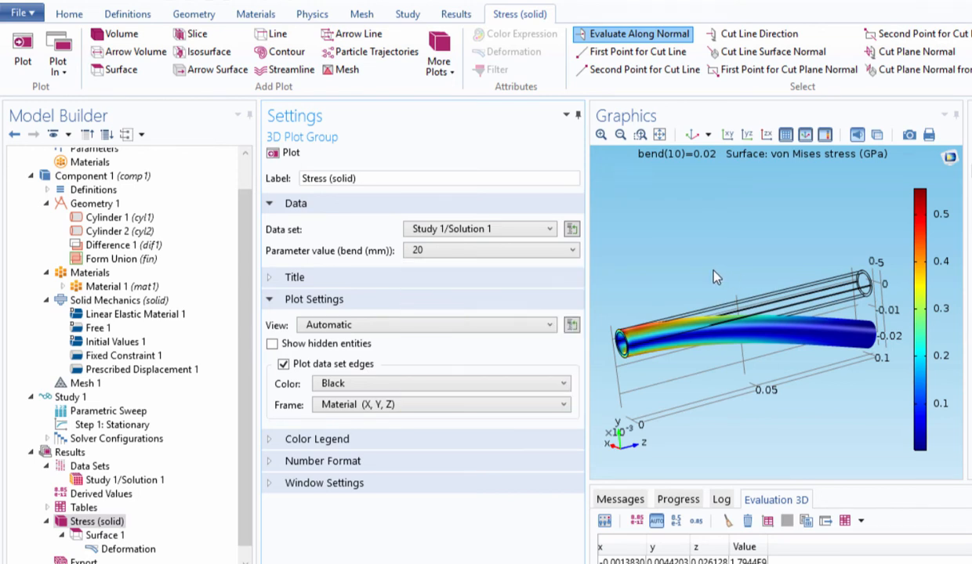
- Compare the Stress (solid) plots for bend values of 5 mm and 20 mm, ending with the 5 mm plot
{"action": "left_click", "coordinate": [495, 263]}
{"action": "left_click", "coordinate": [467, 262]}
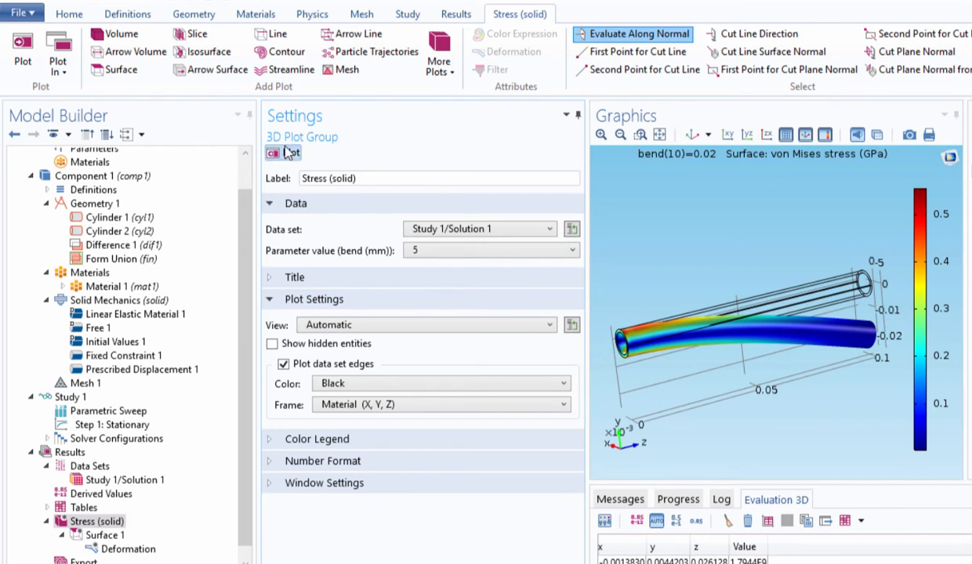
{"action": "left_click", "coordinate": [294, 155]}
{"action": "left_click", "coordinate": [441, 249]}
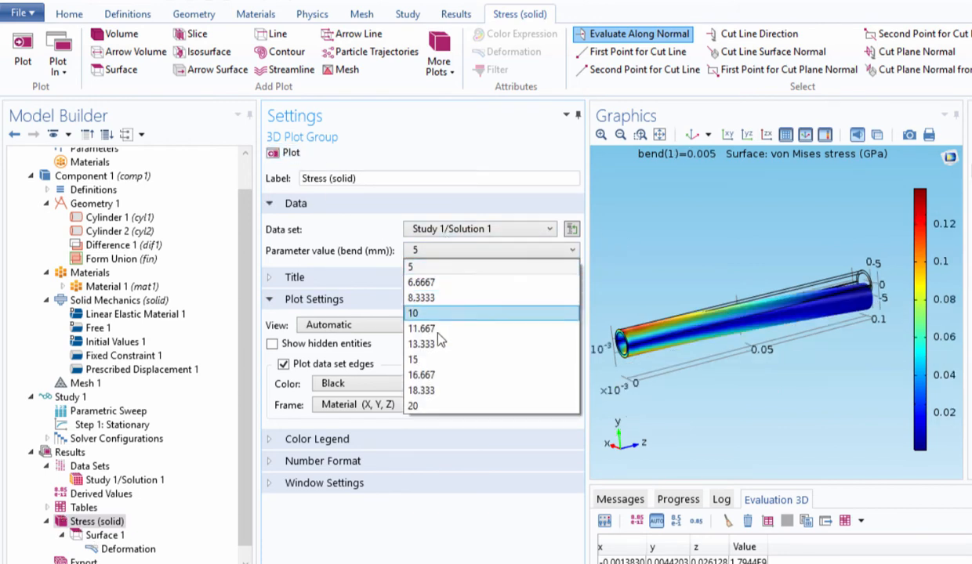
{"action": "left_click", "coordinate": [419, 395]}
{"action": "left_click", "coordinate": [285, 157]}
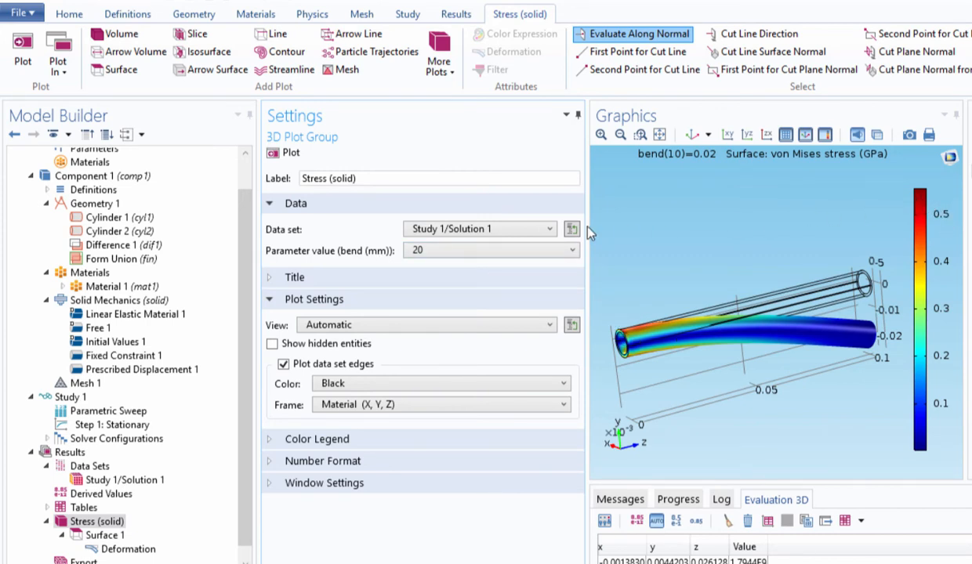
{"action": "left_click", "coordinate": [430, 250]}
{"action": "left_click", "coordinate": [413, 266]}
{"action": "left_click", "coordinate": [273, 152]}
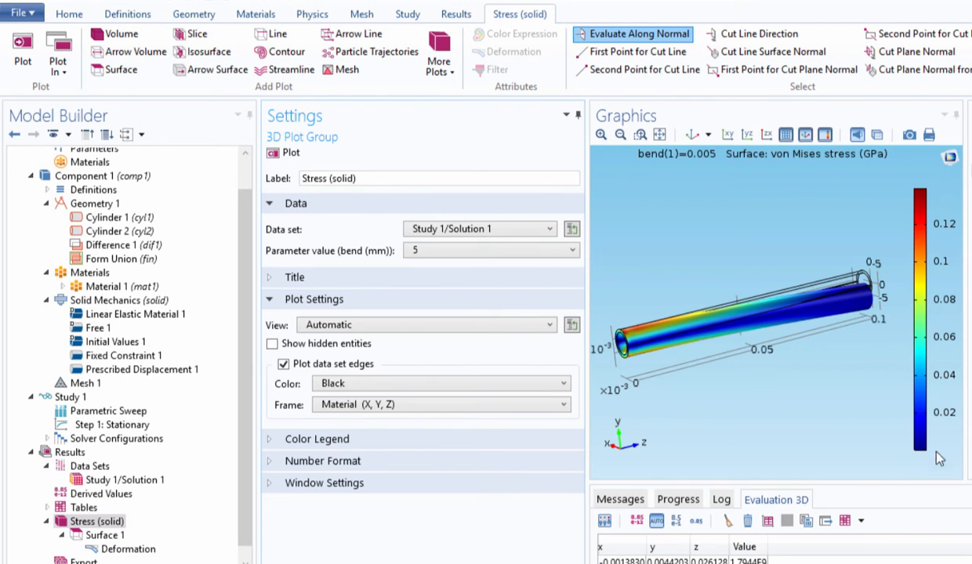
- Expand the Range settings of Surface 1 and set the Stress (solid) bend parameter value to 20 mm
{"action": "left_click", "coordinate": [106, 535]}
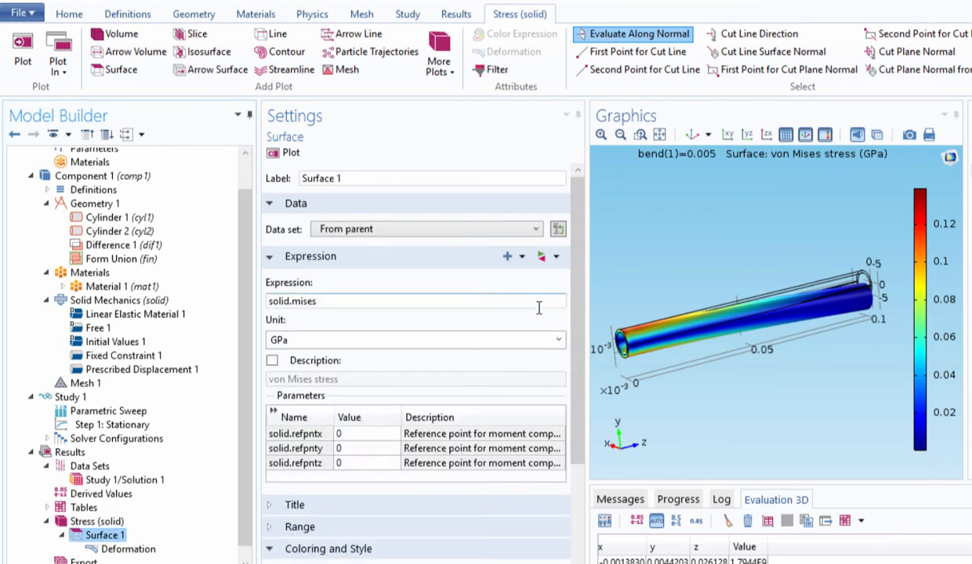
{"action": "scroll", "coordinate": [552, 376], "scroll_direction": "down", "scroll_amount": 3}
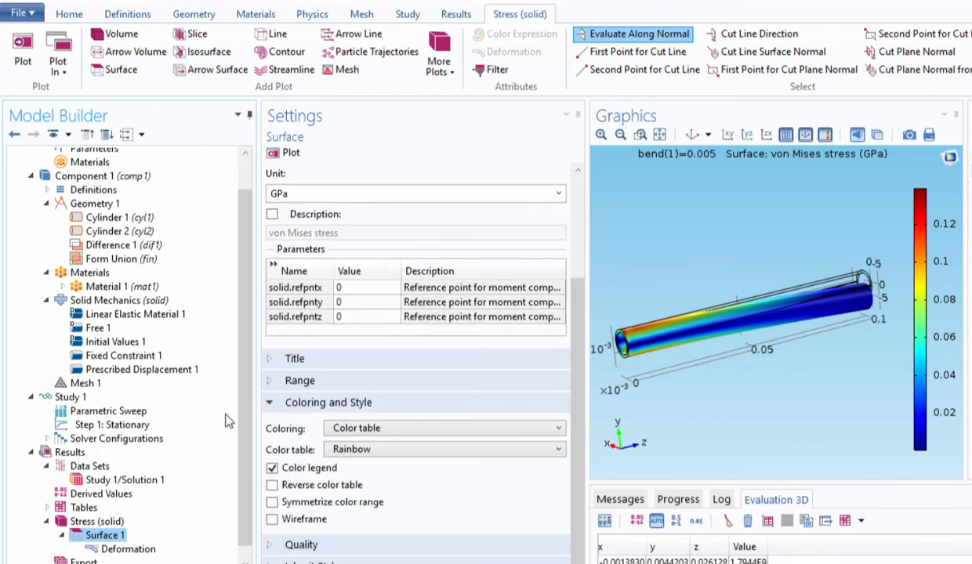
{"action": "left_click", "coordinate": [274, 376]}
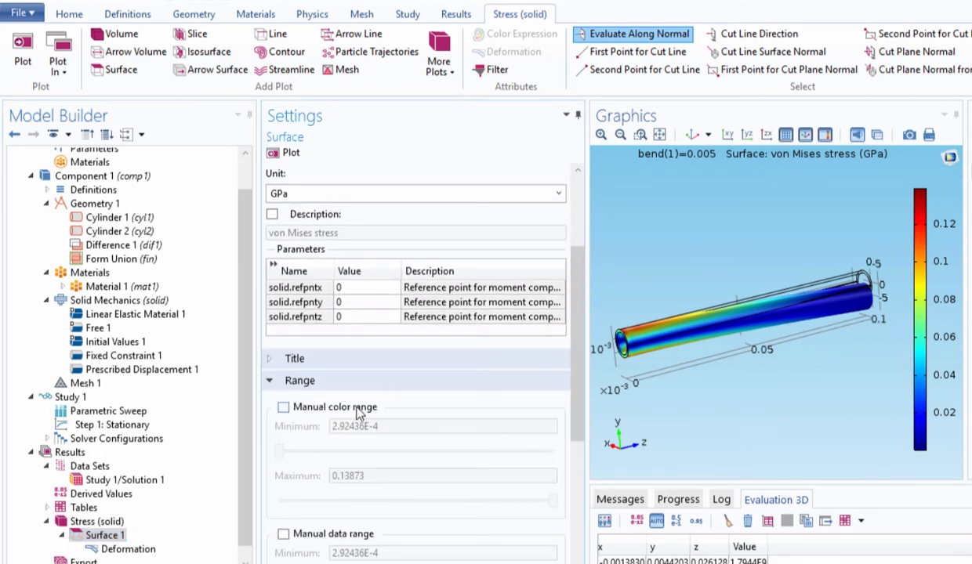
{"action": "scroll", "coordinate": [552, 266], "scroll_direction": "up", "scroll_amount": 3}
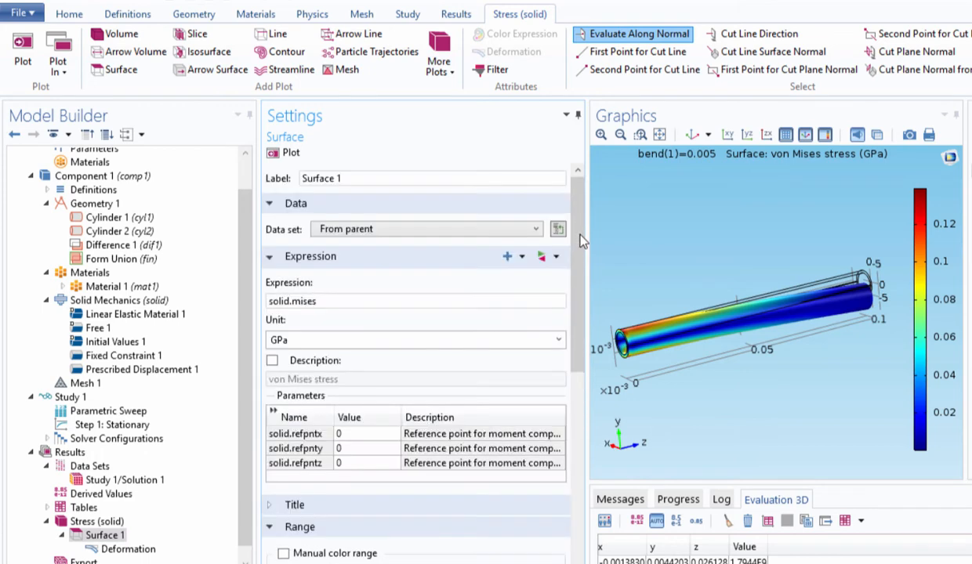
{"action": "left_click", "coordinate": [122, 523]}
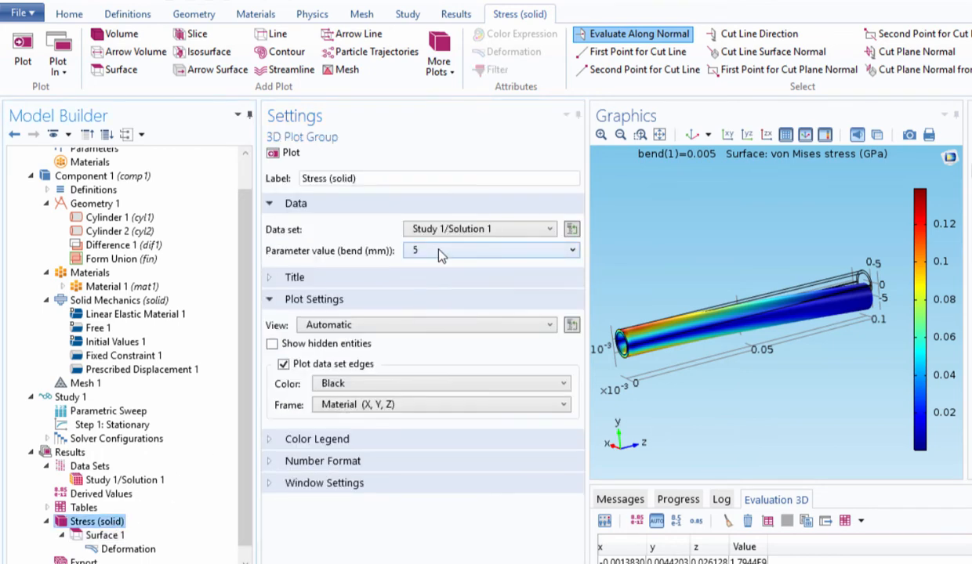
{"action": "left_click", "coordinate": [439, 250]}
{"action": "left_click", "coordinate": [424, 405]}
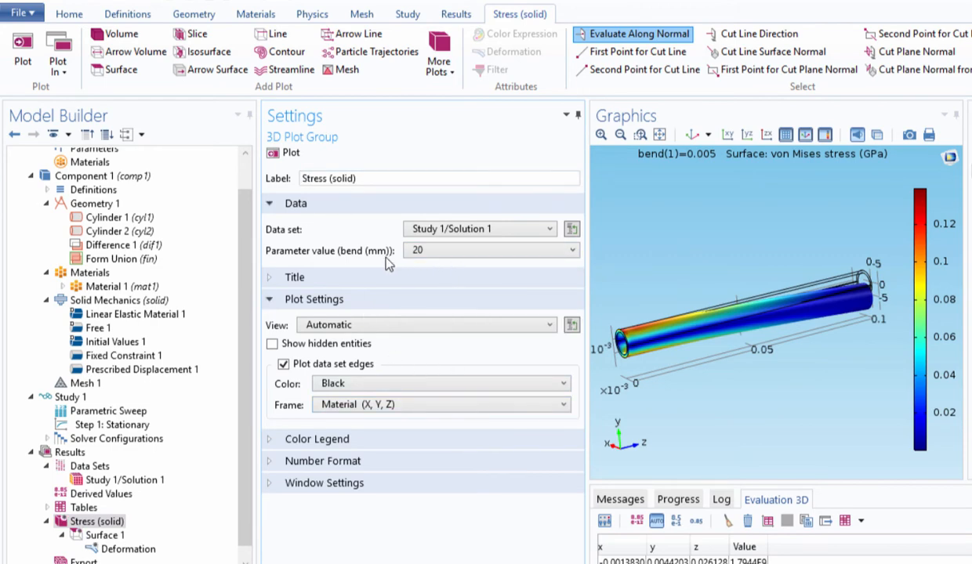
- Change the unit of the Surface 1 von Mises stress expression to MPa and update the plot
{"action": "left_click", "coordinate": [108, 535]}
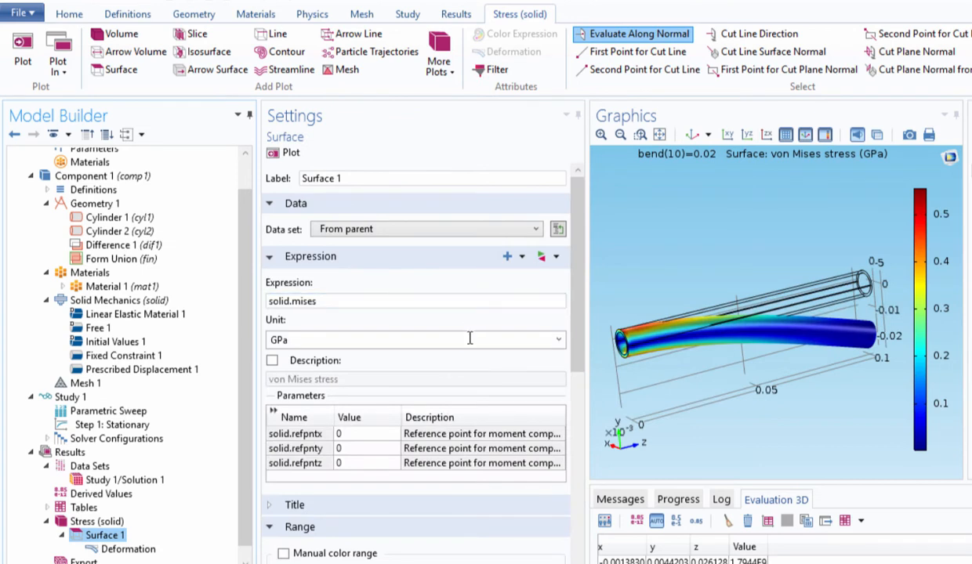
{"action": "left_click", "coordinate": [559, 339]}
{"action": "left_click", "coordinate": [421, 513]}
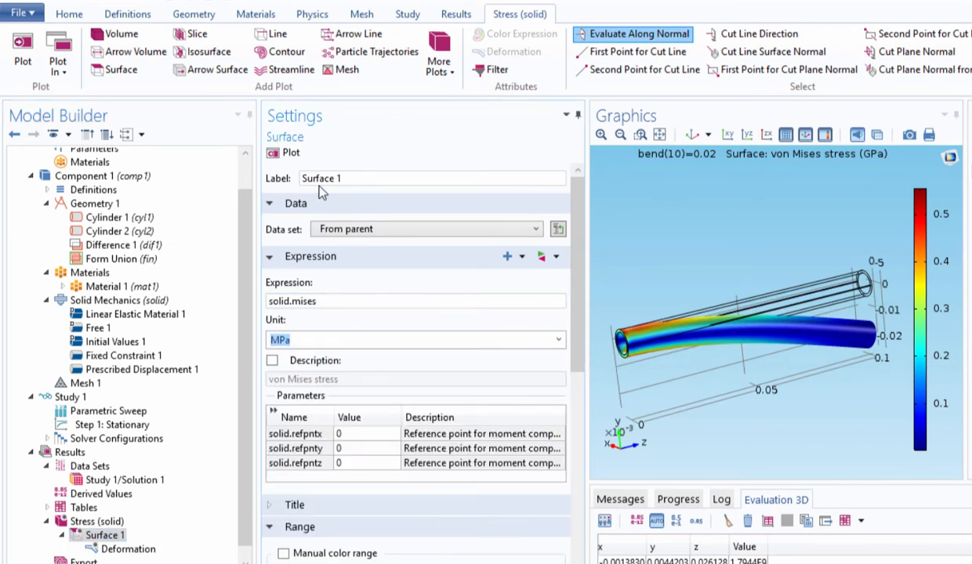
{"action": "left_click", "coordinate": [284, 152]}
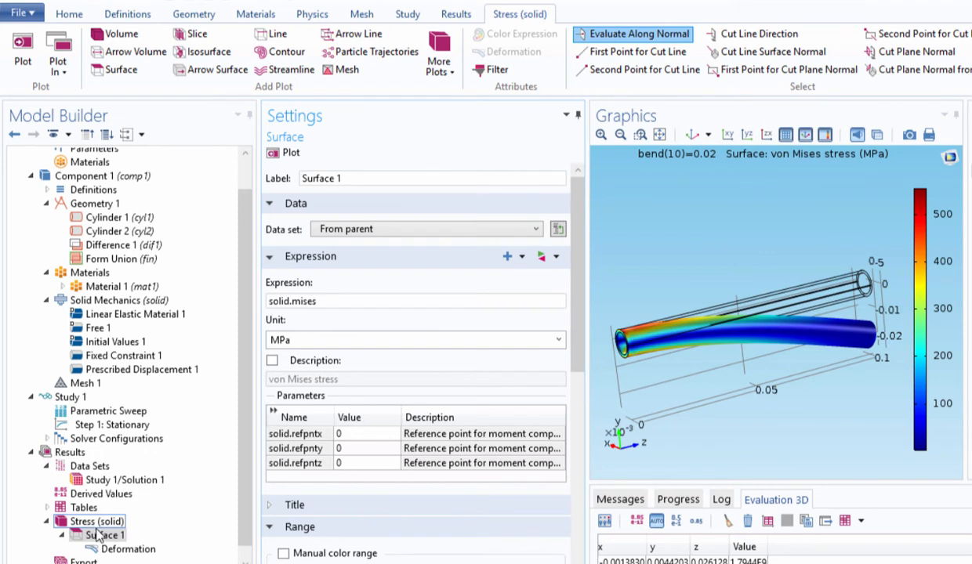
- Enable a manual color range for Surface 1 with a minimum of 0 and a maximum of 600
{"action": "scroll", "coordinate": [552, 368], "scroll_direction": "down", "scroll_amount": 3}
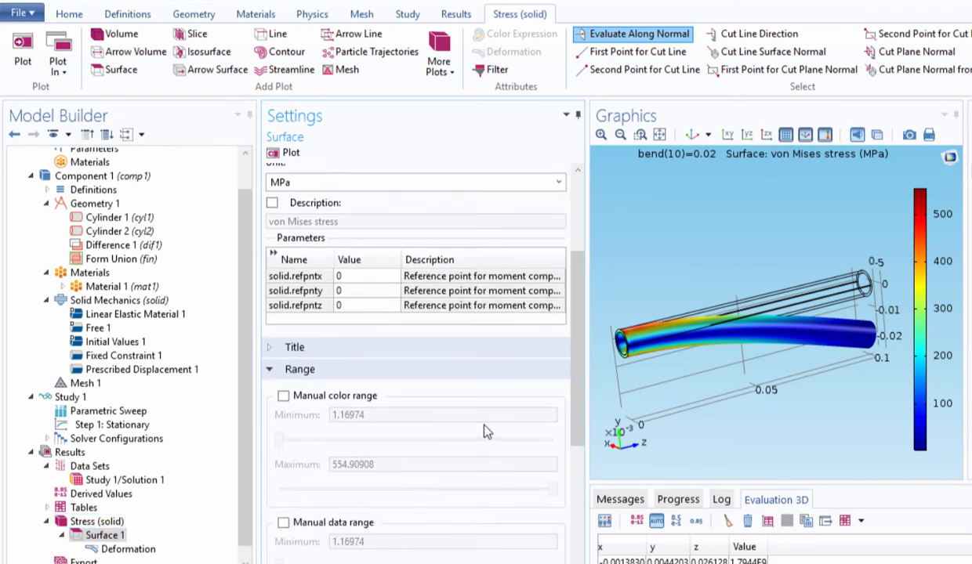
{"action": "left_click", "coordinate": [306, 399]}
{"action": "left_click_drag", "start_coordinate": [379, 415], "coordinate": [302, 415]}
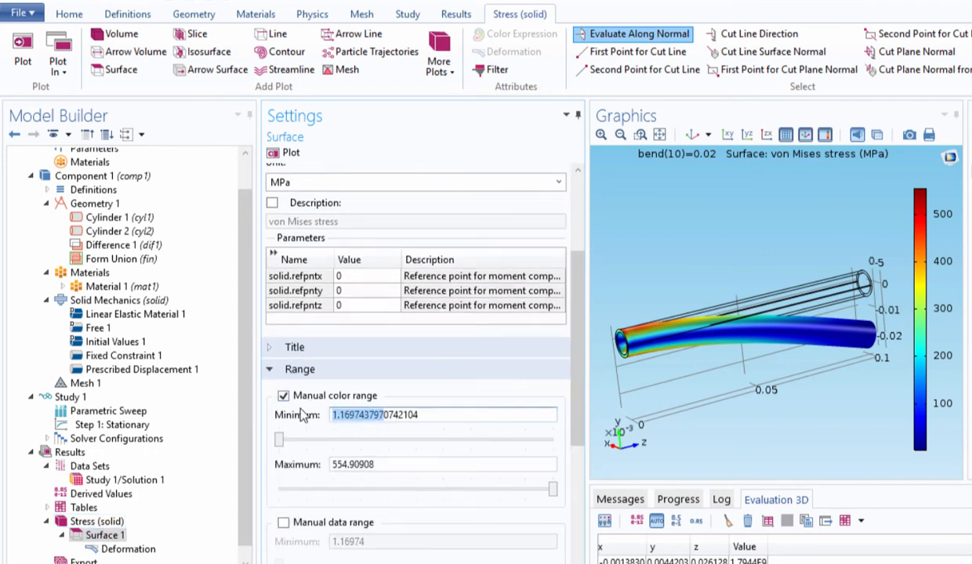
{"action": "type", "text": "0"}
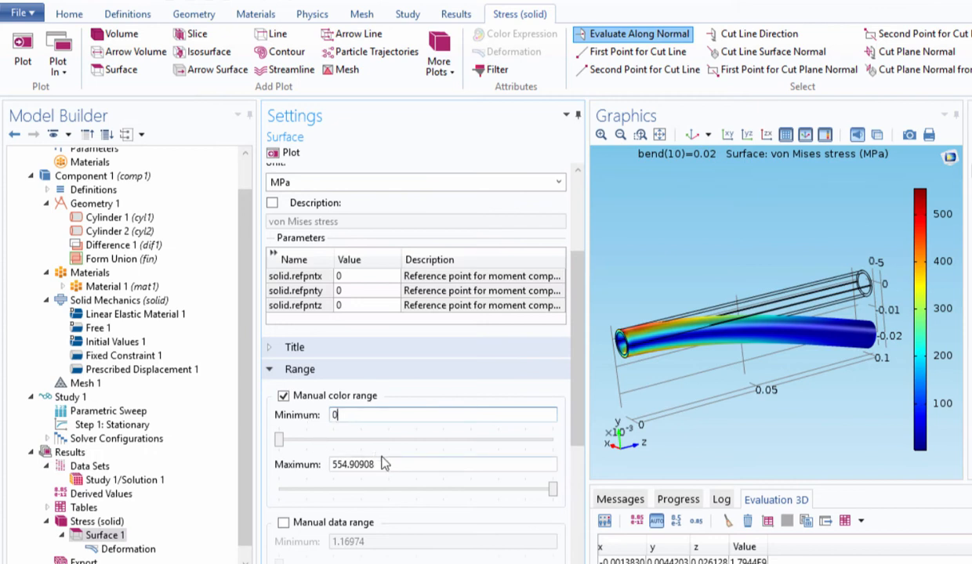
{"action": "left_click_drag", "start_coordinate": [392, 464], "coordinate": [317, 464]}
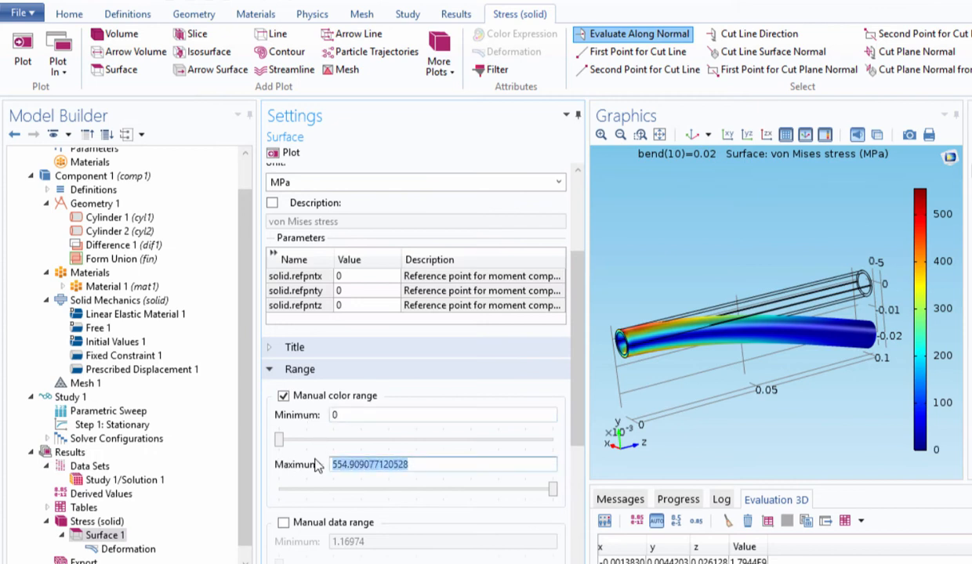
{"action": "type", "text": "600"}
{"action": "key", "text": "Tab"}
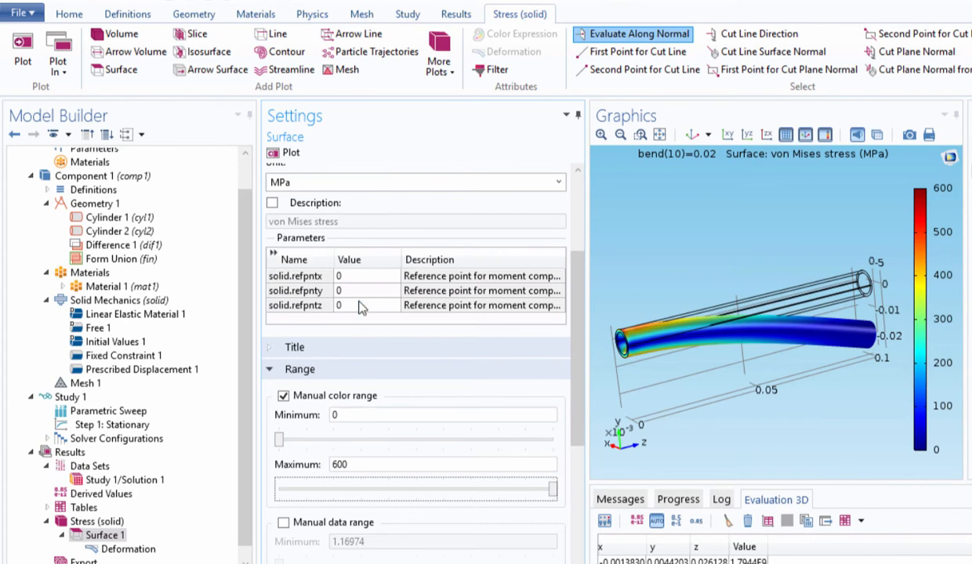
- Set the bend parameter value of the Stress (solid) plot group to 5 mm and plot it
{"action": "scroll", "coordinate": [549, 194], "scroll_direction": "up", "scroll_amount": 3}
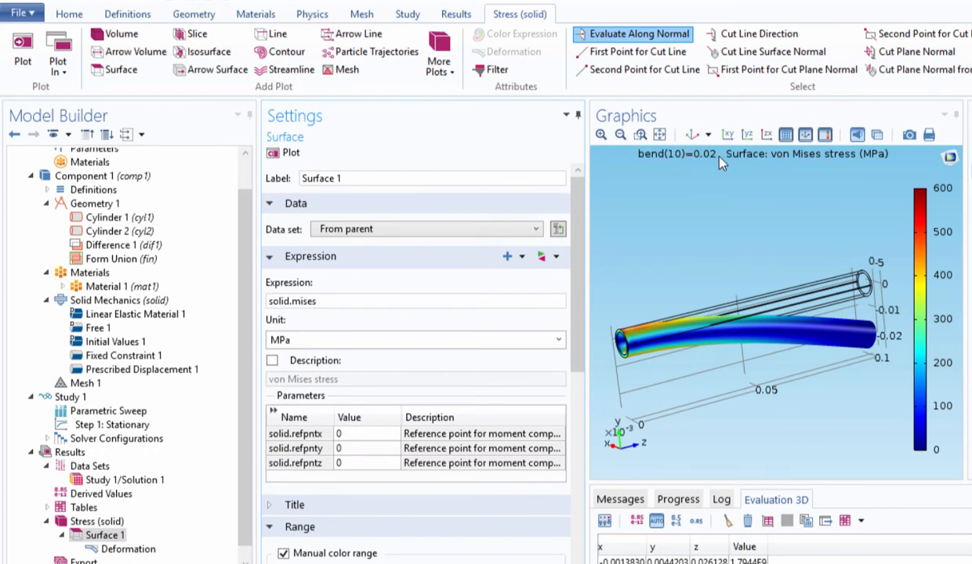
{"action": "left_click", "coordinate": [555, 228]}
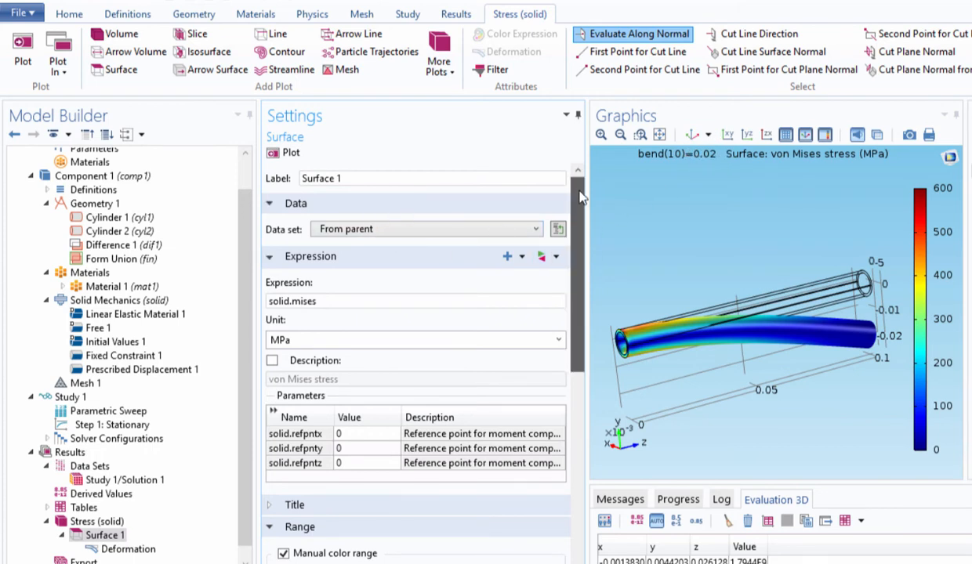
{"action": "left_click", "coordinate": [487, 252]}
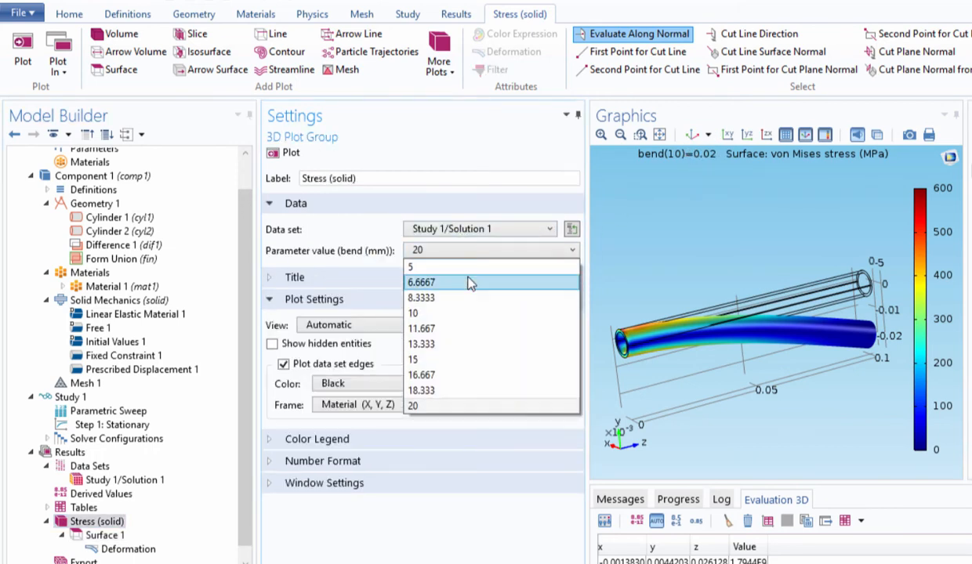
{"action": "left_click", "coordinate": [434, 259]}
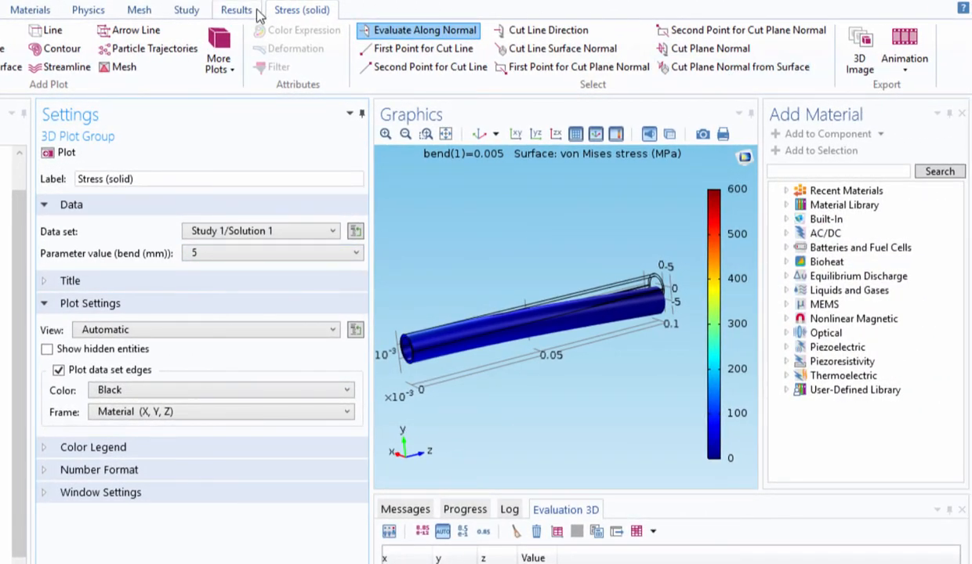
- Create a player animation of the Stress (solid) plot over the bend sweep and play it
{"action": "left_click", "coordinate": [909, 61]}
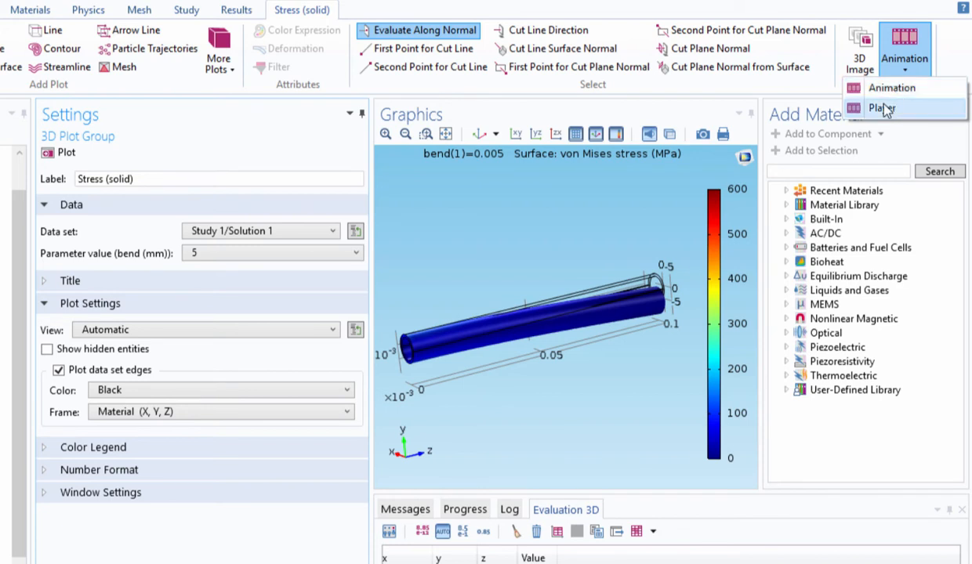
{"action": "left_click", "coordinate": [858, 107]}
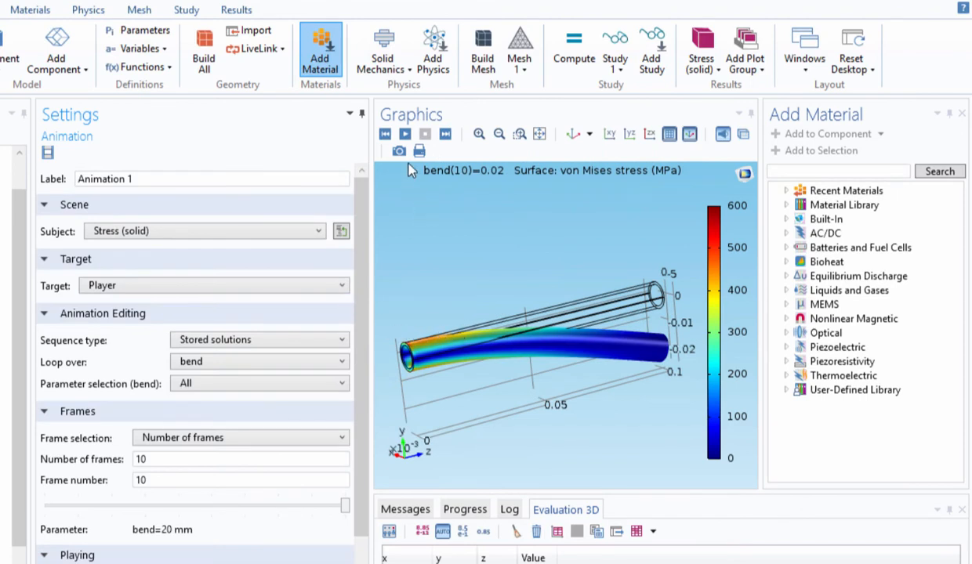
{"action": "left_click", "coordinate": [404, 134]}
{"action": "left_click", "coordinate": [406, 135]}
{"action": "left_click", "coordinate": [406, 136]}
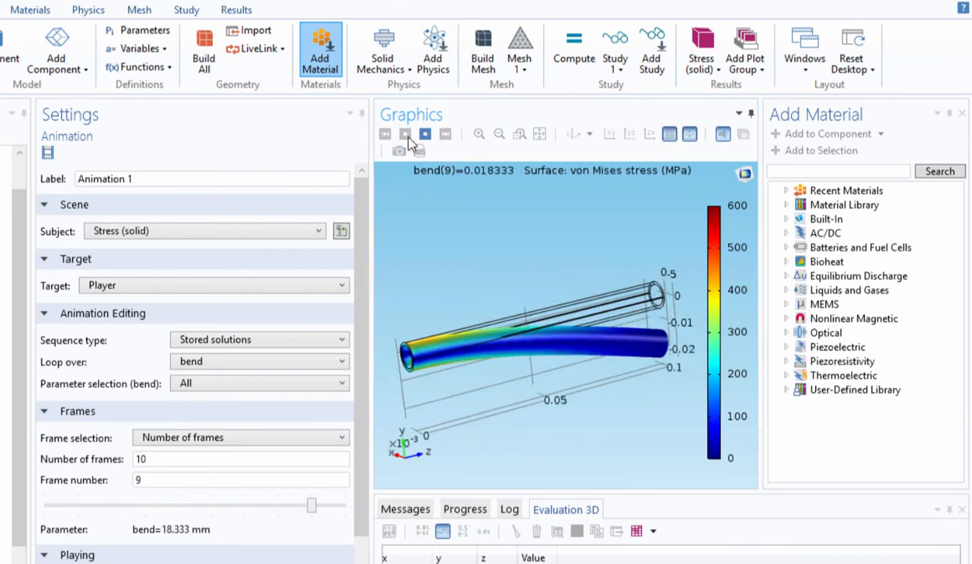
- Enable Repeat for the player animation, run it as a loop and stop playback
{"action": "scroll", "coordinate": [343, 462], "scroll_direction": "down", "scroll_amount": 1}
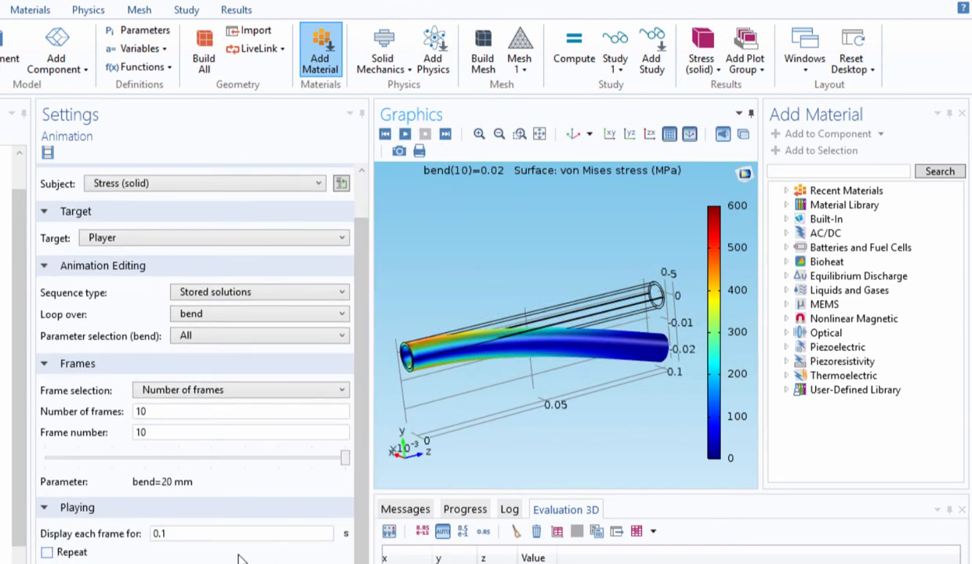
{"action": "left_click", "coordinate": [73, 554]}
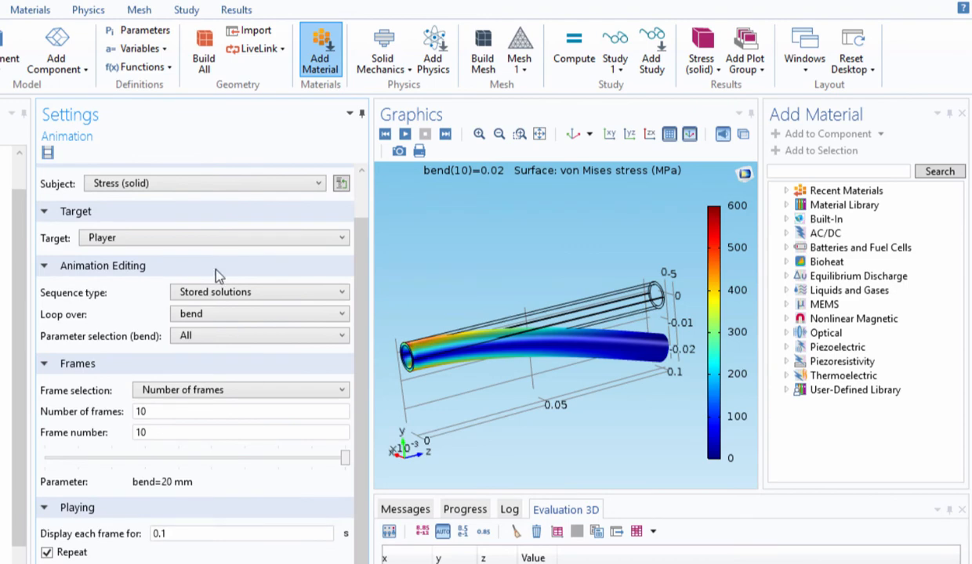
{"action": "left_click", "coordinate": [405, 135]}
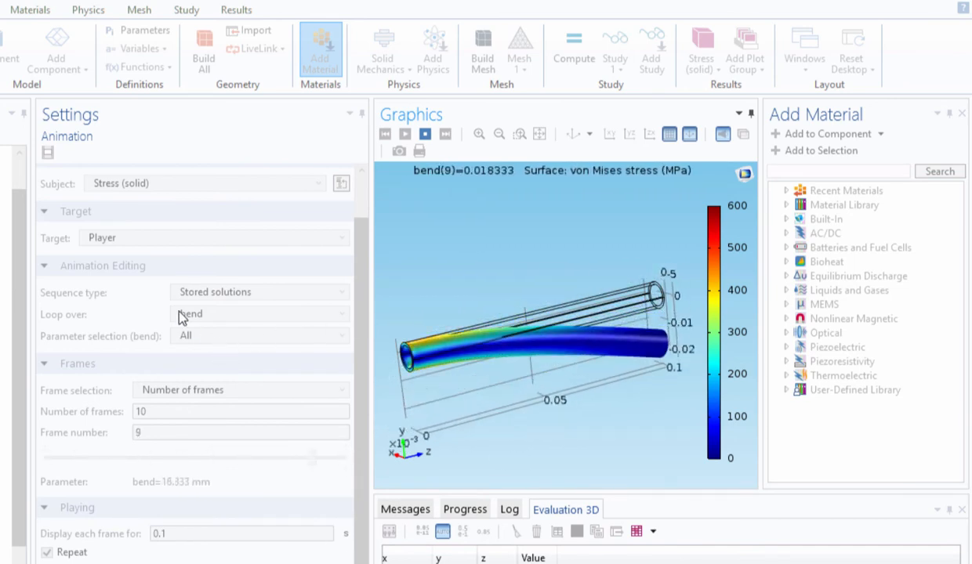
{"action": "left_click", "coordinate": [426, 137]}
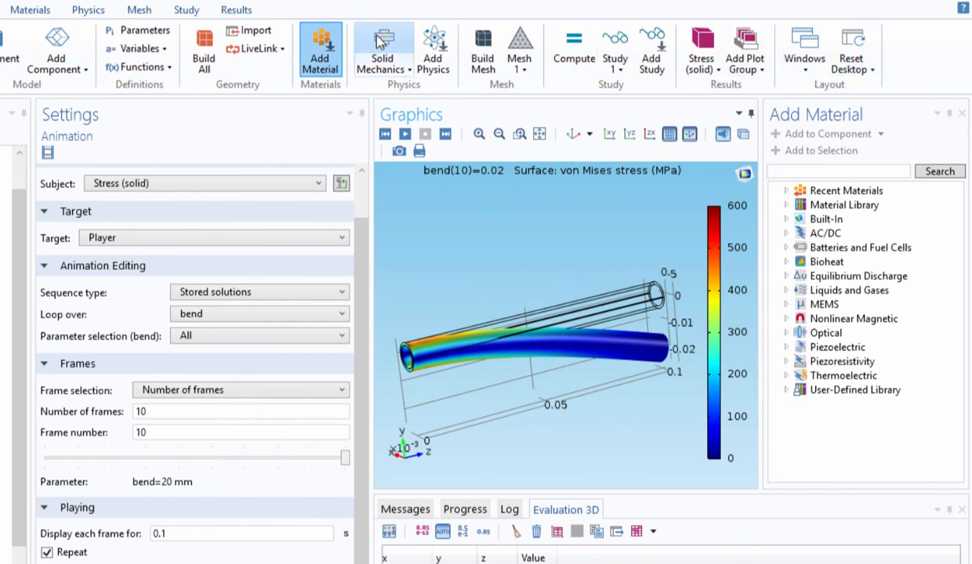
- Add a file-export animation in GIF format and set its output file to test.gif on the Desktop
{"action": "left_click", "coordinate": [244, 10]}
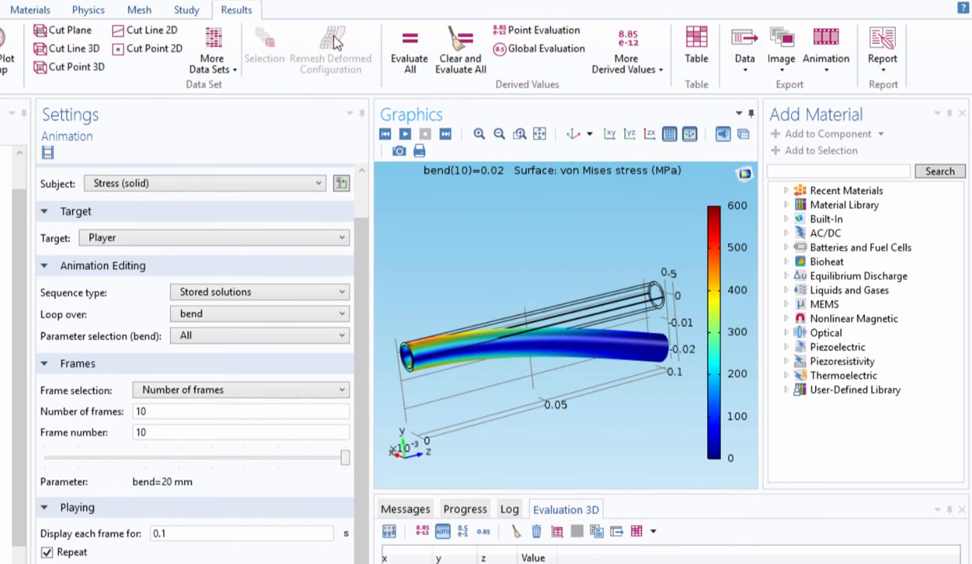
{"action": "left_click", "coordinate": [825, 69]}
{"action": "left_click", "coordinate": [871, 82]}
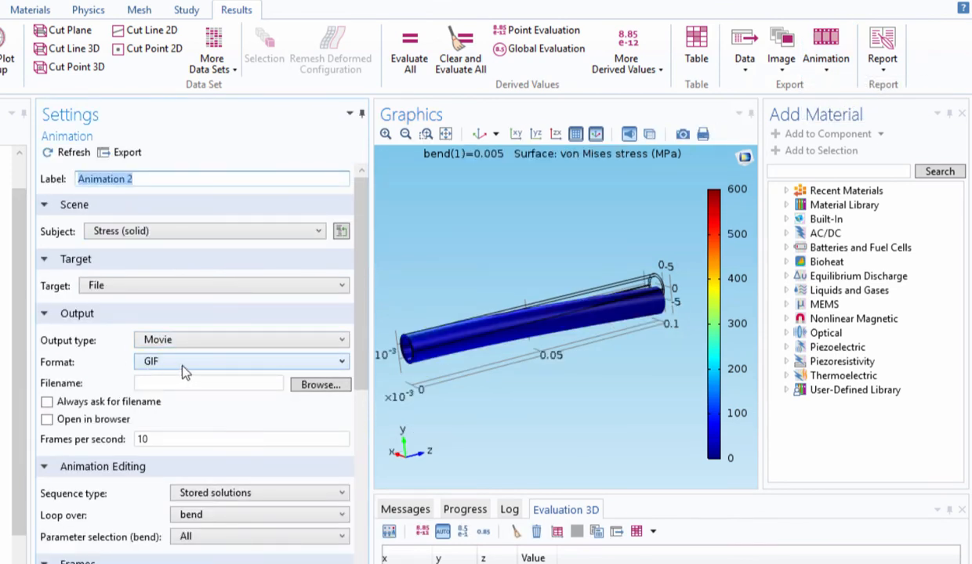
{"action": "left_click", "coordinate": [334, 387]}
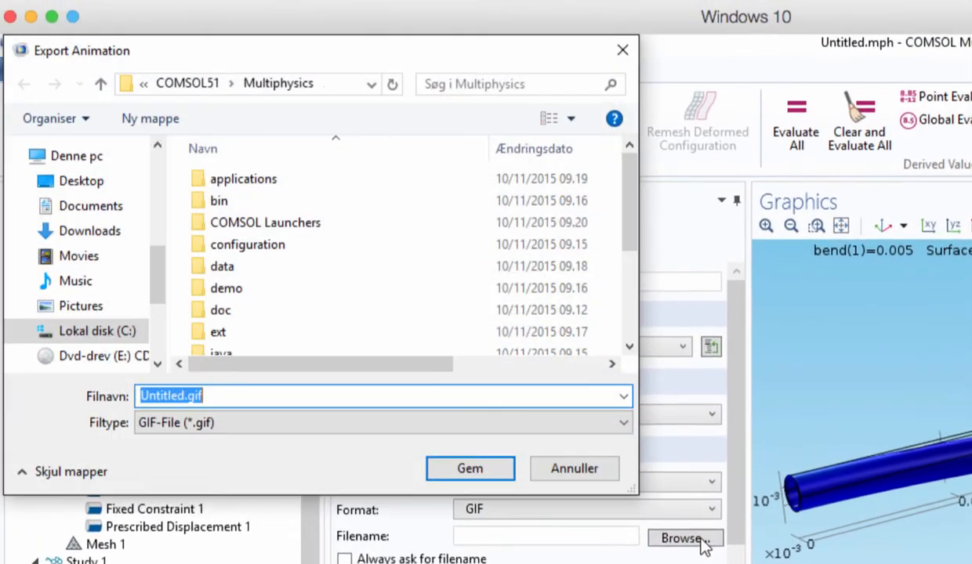
{"action": "type", "text": "test"}
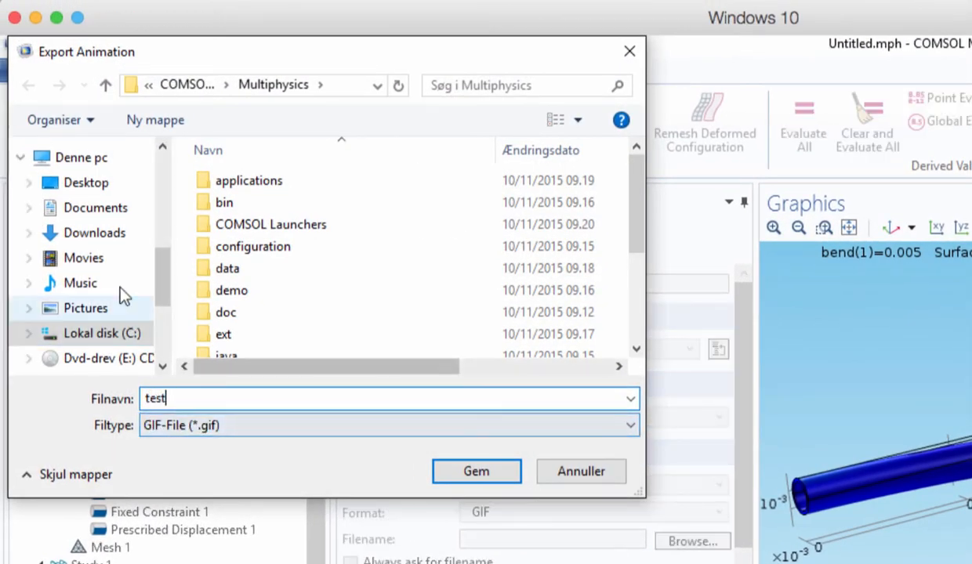
{"action": "left_click", "coordinate": [105, 184]}
{"action": "left_click", "coordinate": [491, 482]}
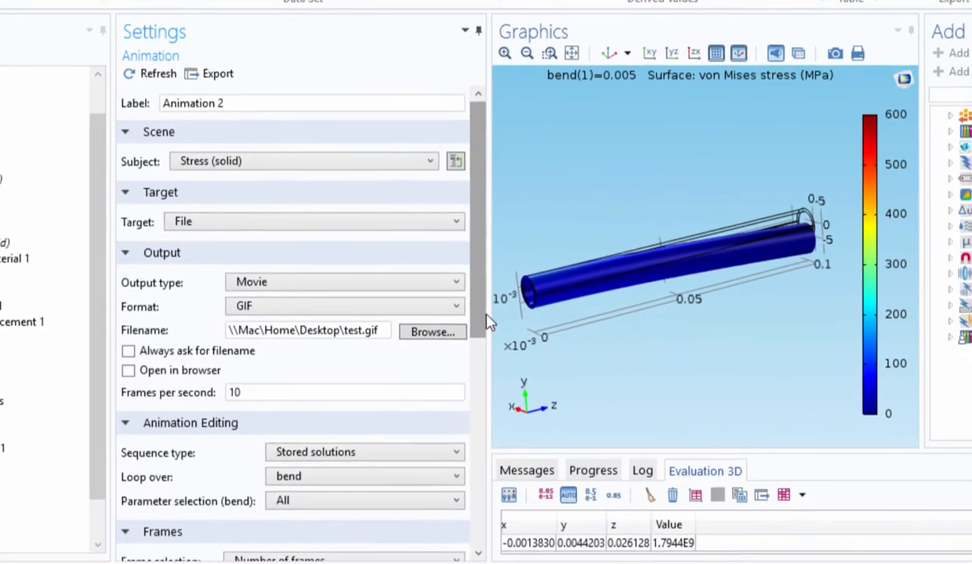
- Keep Stress (solid) as the animation subject, enable Open in browser and set the frame rate to 3 frames per second
{"action": "scroll", "coordinate": [662, 423], "scroll_direction": "down", "scroll_amount": 1}
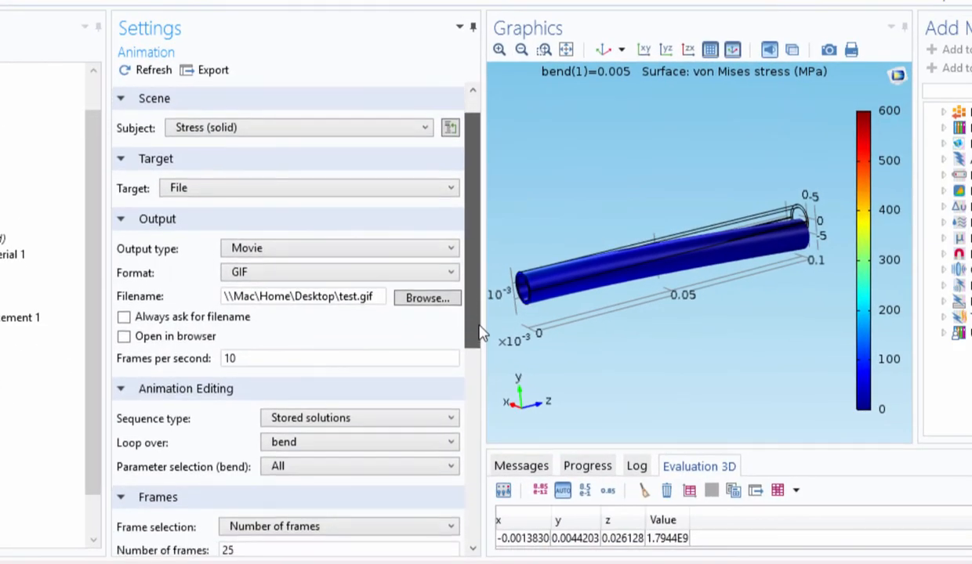
{"action": "left_click", "coordinate": [229, 133]}
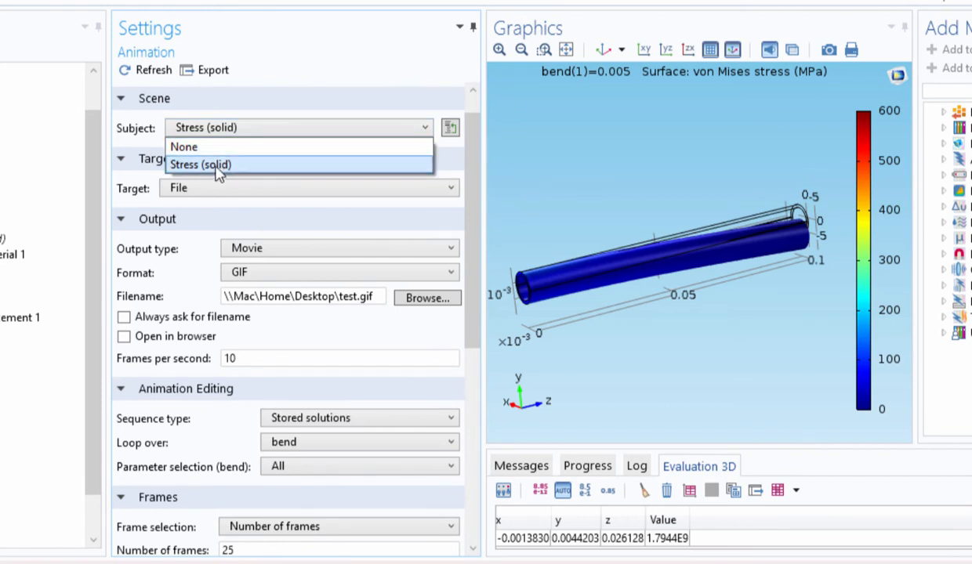
{"action": "left_click", "coordinate": [219, 166]}
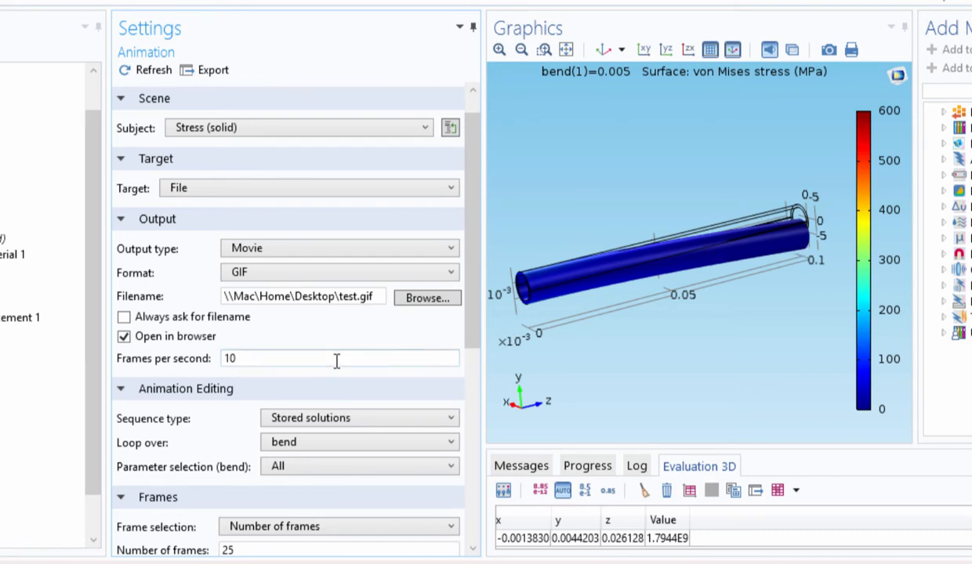
{"action": "left_click", "coordinate": [243, 358]}
{"action": "left_click_drag", "start_coordinate": [243, 358], "coordinate": [156, 358]}
- Include the title, color legend, grid, axis orientation and logotype in the GIF animation's layout and export it
{"action": "left_click_drag", "start_coordinate": [472, 341], "coordinate": [461, 506]}
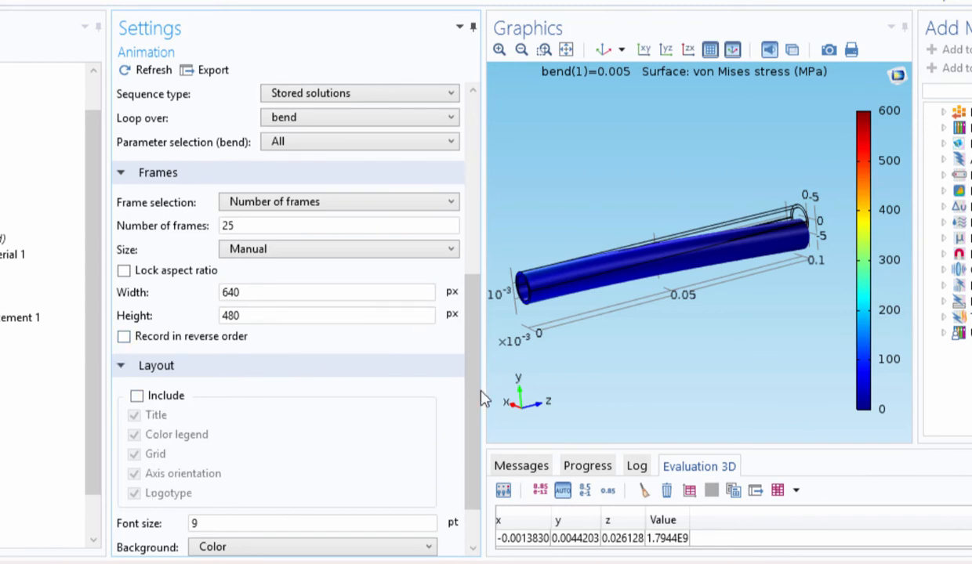
{"action": "left_click", "coordinate": [165, 398]}
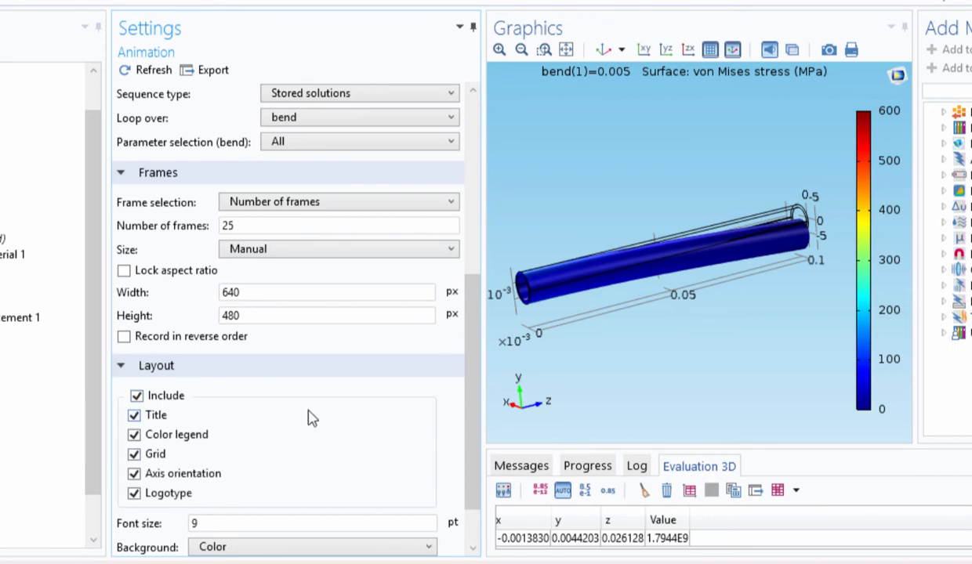
{"action": "scroll", "coordinate": [438, 455], "scroll_direction": "down", "scroll_amount": 2}
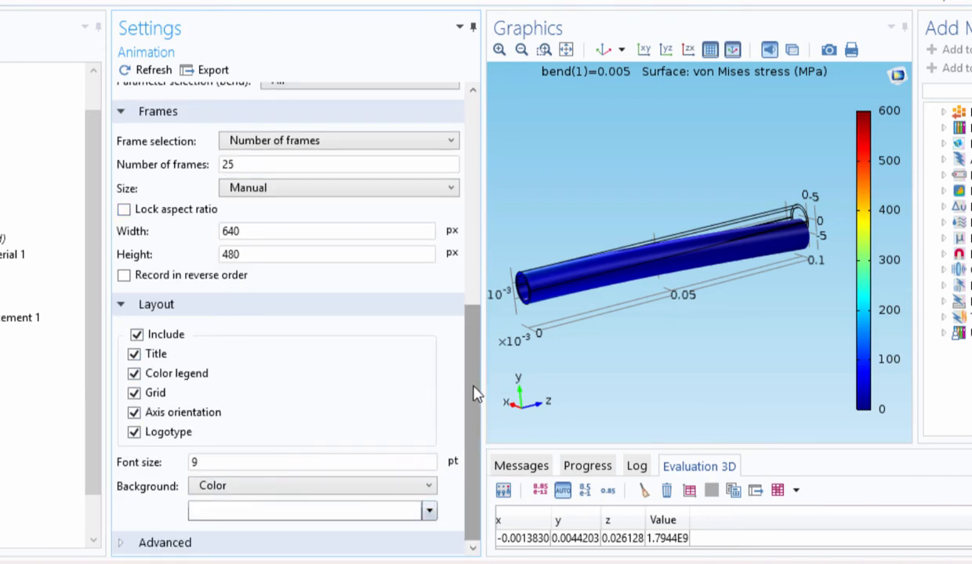
{"action": "left_click_drag", "start_coordinate": [472, 390], "coordinate": [473, 160]}
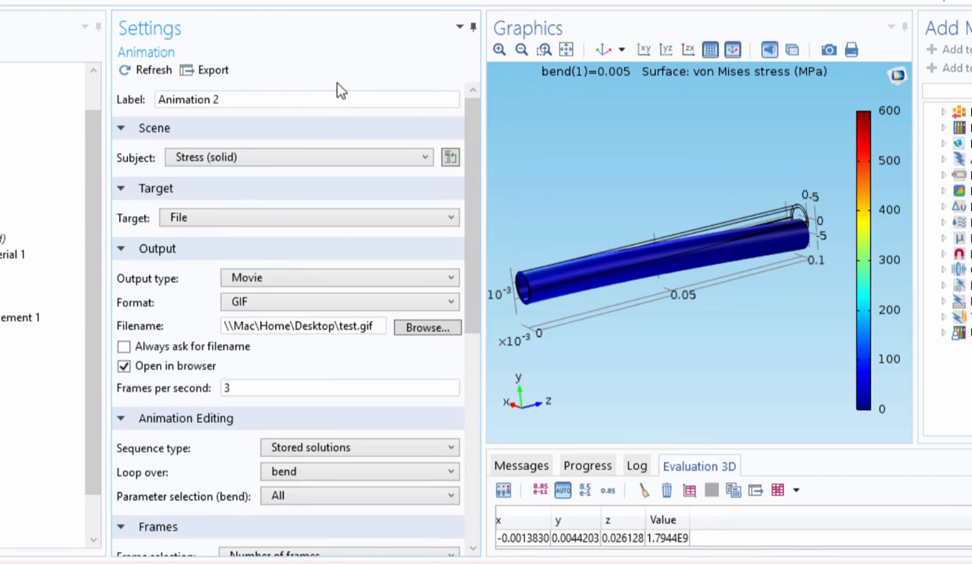
{"action": "left_click", "coordinate": [213, 71]}
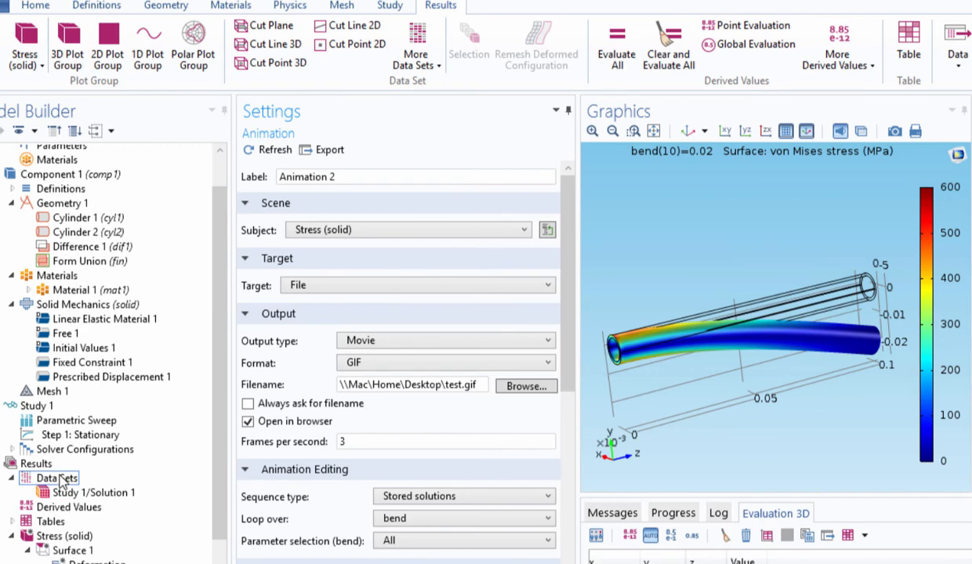
- Add a Cut Point 3D data set at X 0, Y 4.5[mm], Z 0.01 and plot the point
{"action": "right_click", "coordinate": [62, 479]}
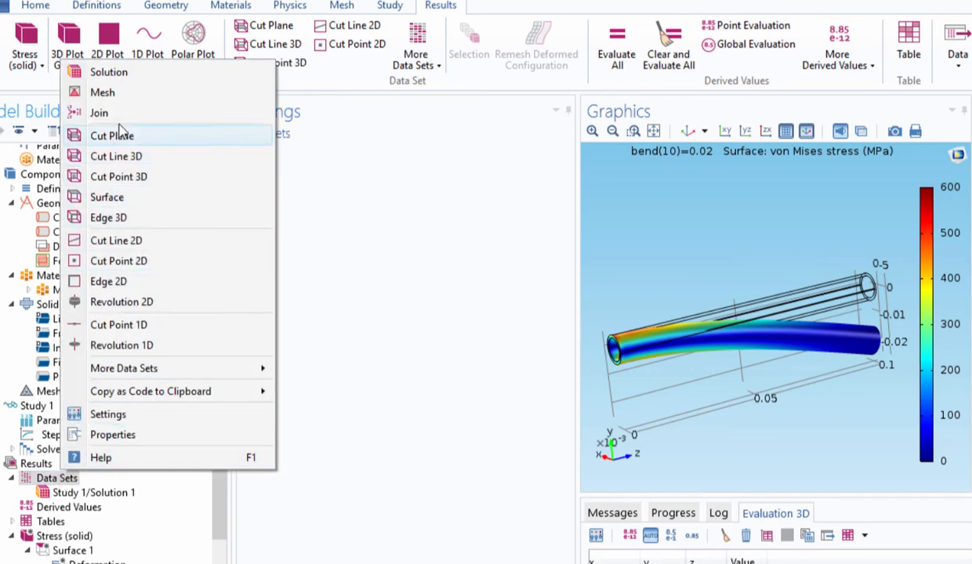
{"action": "left_click", "coordinate": [119, 177]}
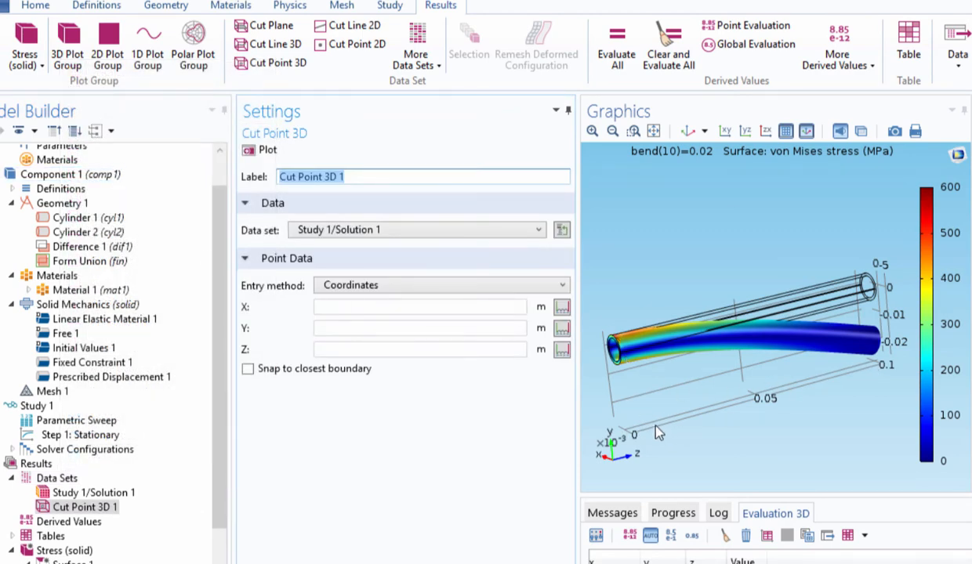
{"action": "left_click", "coordinate": [354, 306]}
{"action": "left_click", "coordinate": [360, 350]}
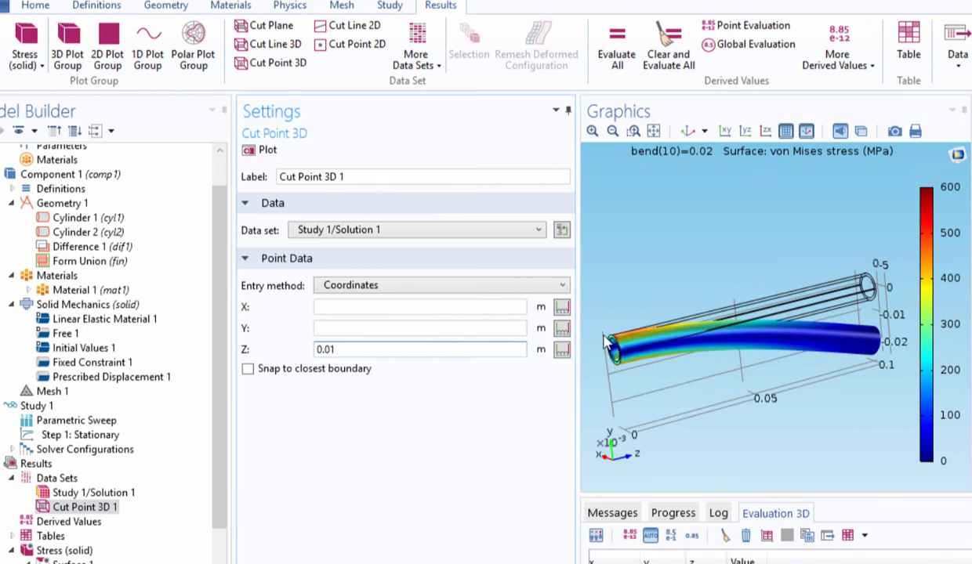
{"action": "left_click", "coordinate": [344, 327]}
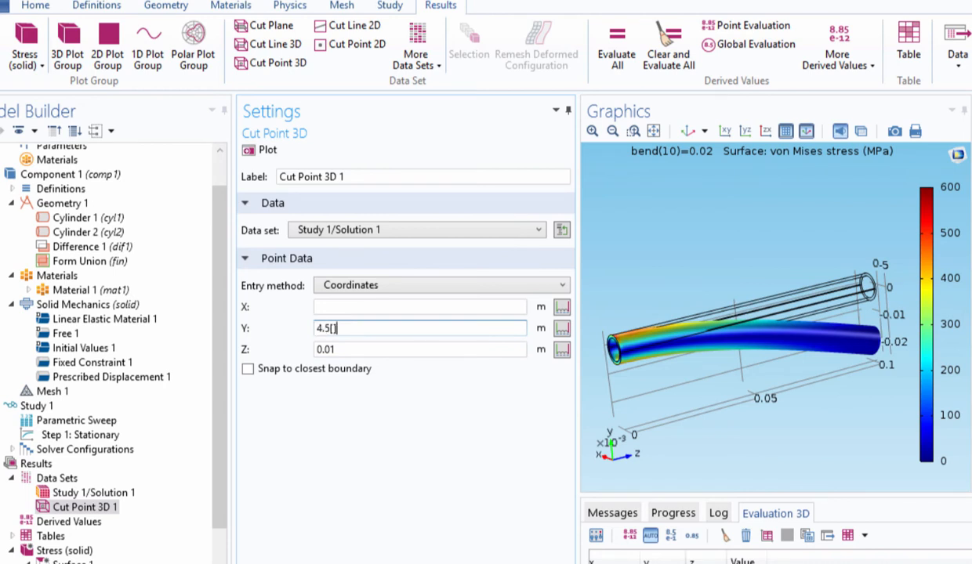
{"action": "left_click", "coordinate": [390, 308]}
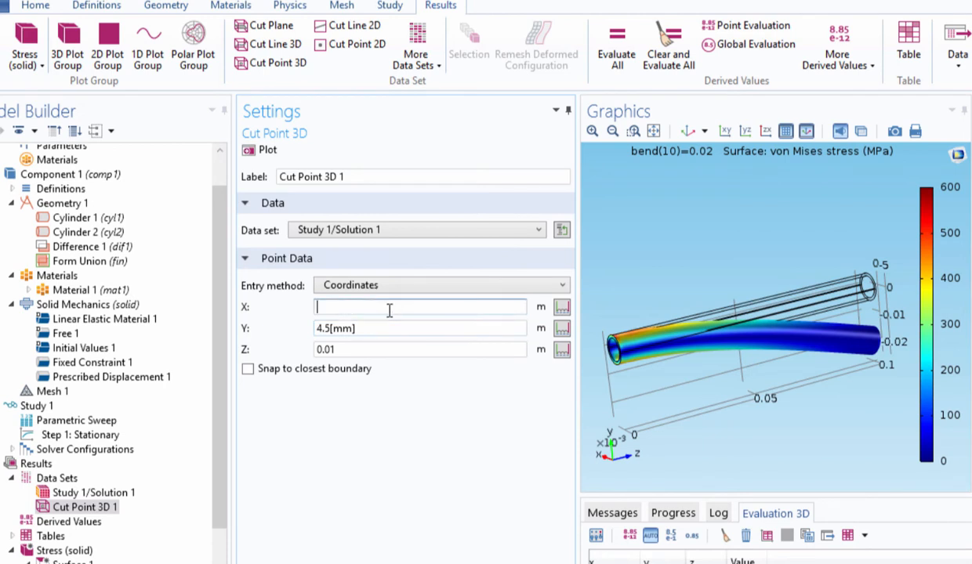
{"action": "type", "text": "0"}
{"action": "left_click", "coordinate": [266, 149]}
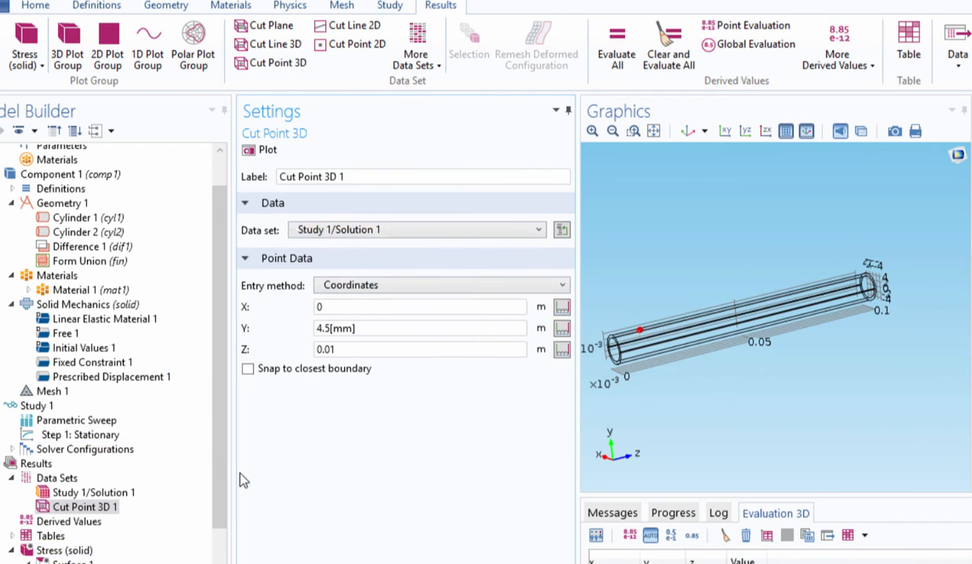
- Add a 1D plot group and set its data set to Cut Point 3D 1
{"action": "scroll", "coordinate": [223, 486], "scroll_direction": "down", "scroll_amount": 2}
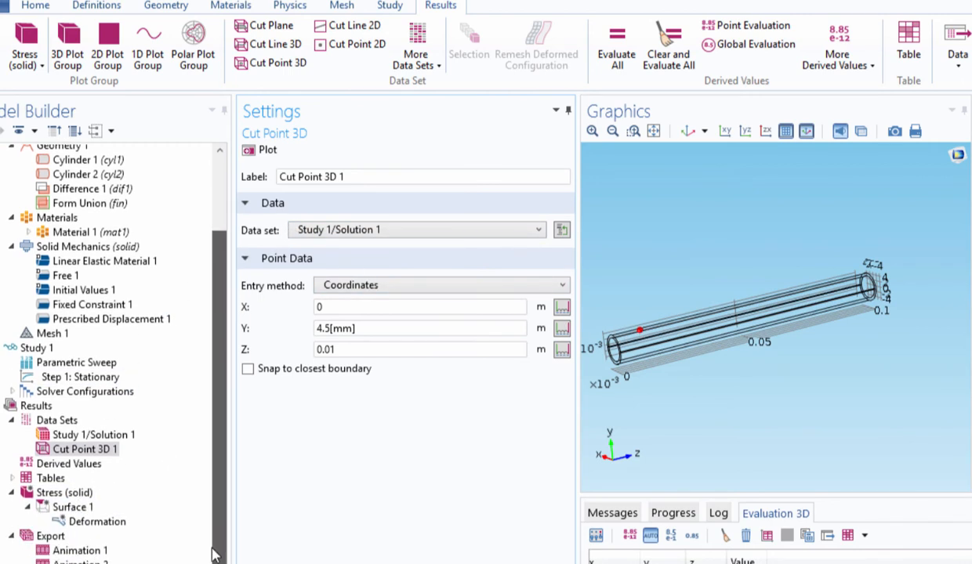
{"action": "left_click", "coordinate": [150, 50]}
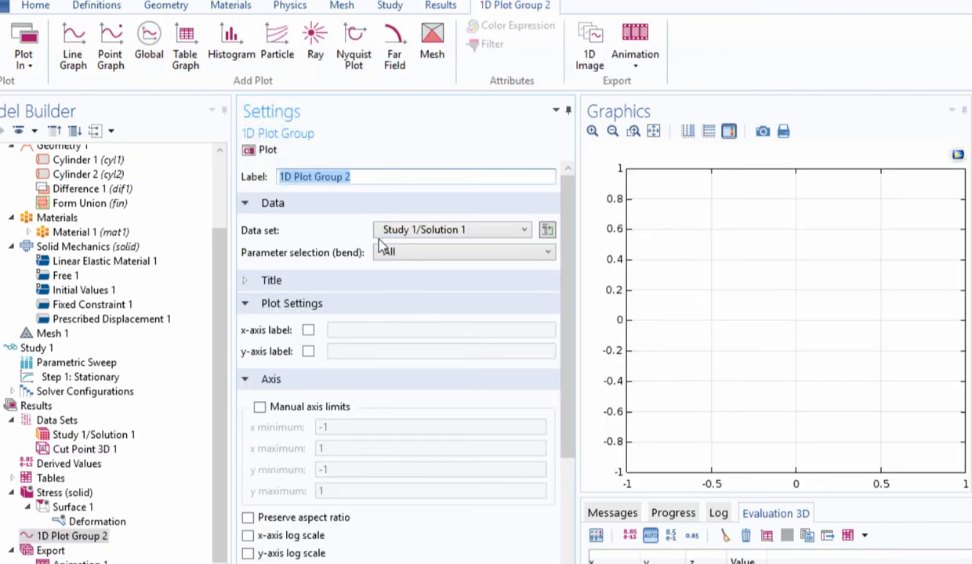
{"action": "left_click", "coordinate": [411, 228]}
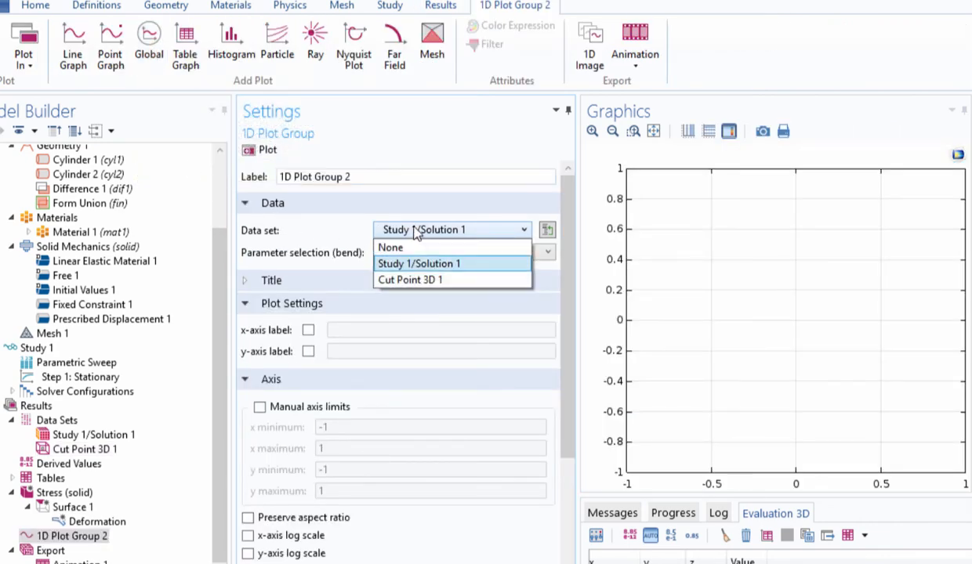
{"action": "left_click", "coordinate": [412, 279]}
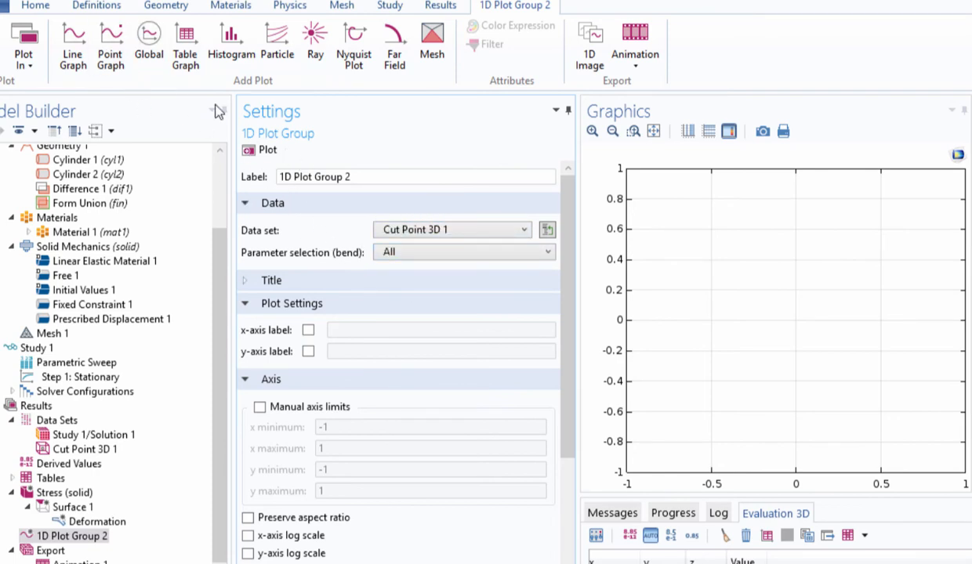
- Add a point graph of the first principal stress solid.sp1 in MPa to the 1D plot group and plot it
{"action": "left_click", "coordinate": [104, 48]}
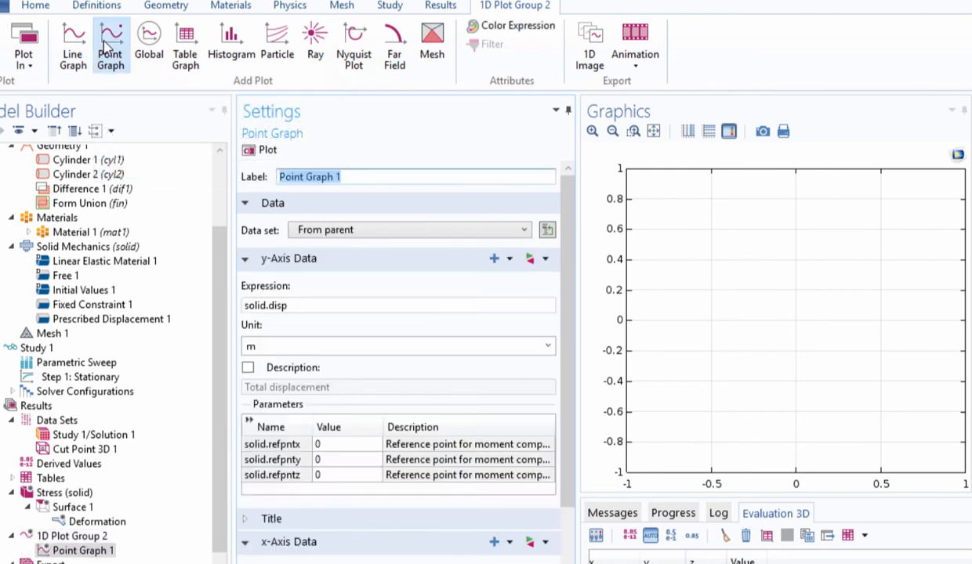
{"action": "left_click", "coordinate": [299, 305]}
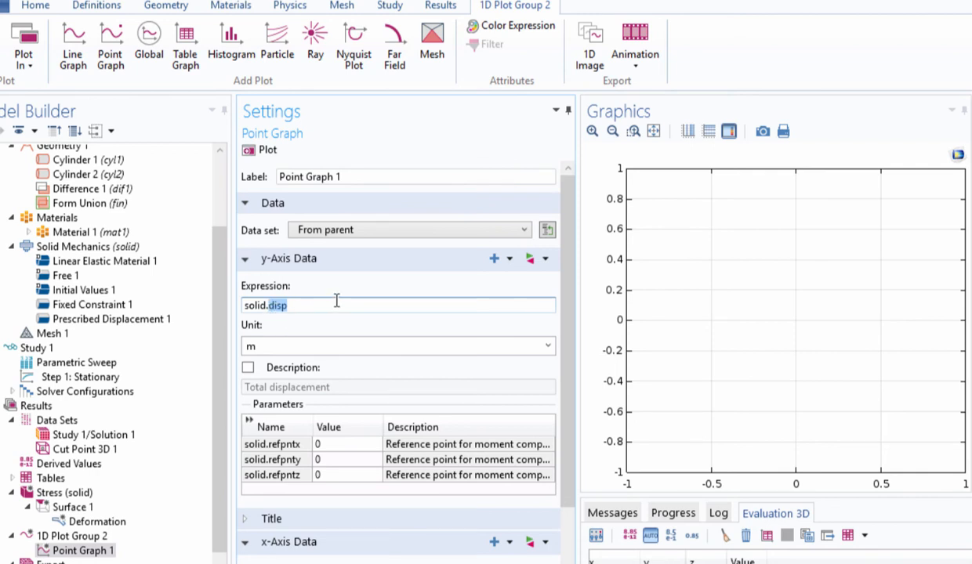
{"action": "type", "text": "sp1"}
{"action": "key", "text": "Tab"}
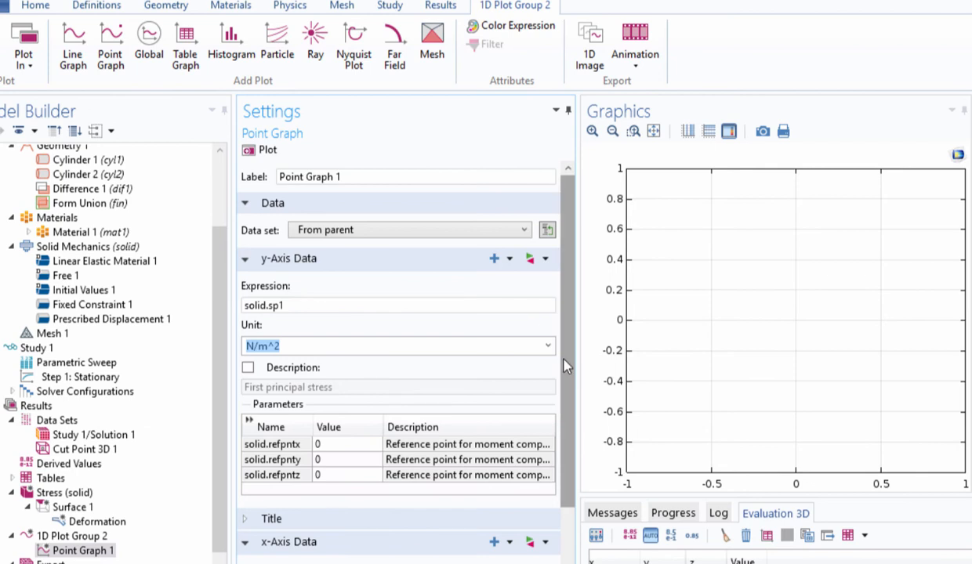
{"action": "left_click", "coordinate": [548, 347]}
{"action": "left_click", "coordinate": [362, 530]}
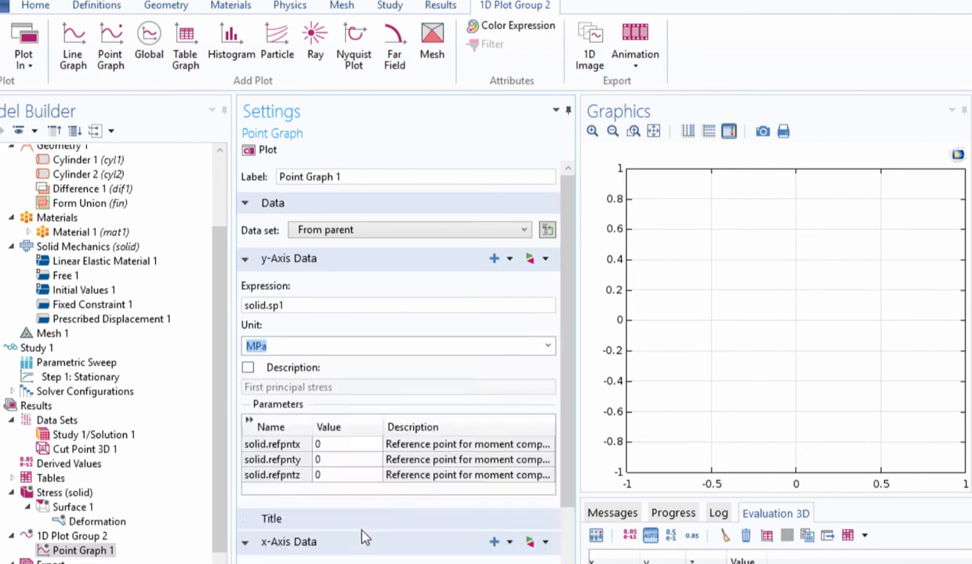
{"action": "left_click", "coordinate": [258, 150]}
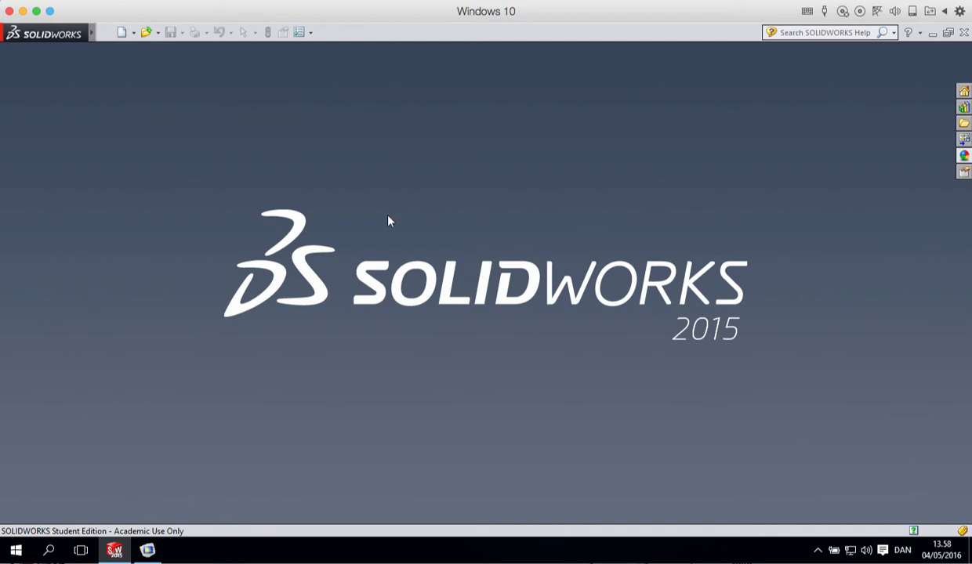
- Create a new part document in SOLIDWORKS
{"action": "left_click", "coordinate": [147, 549]}
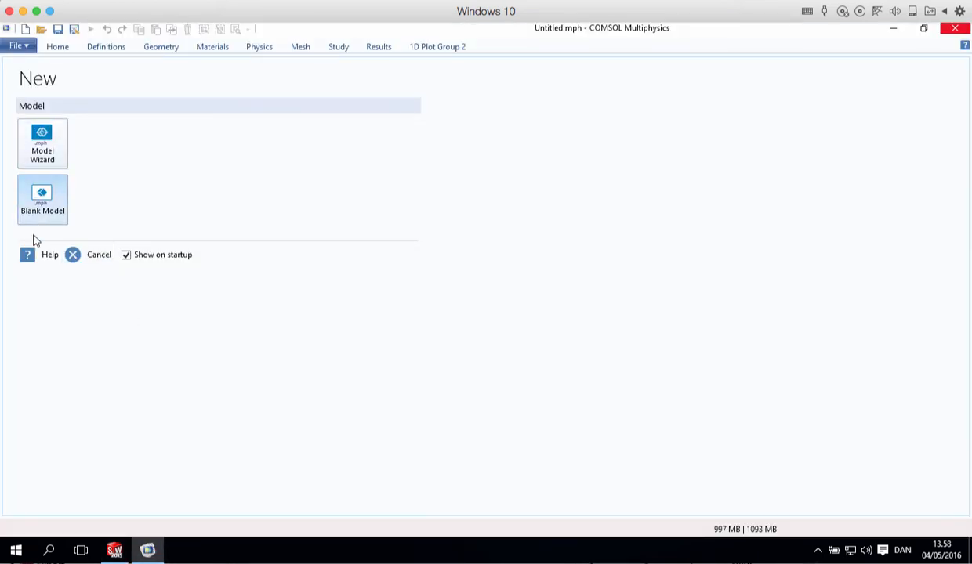
{"action": "left_click", "coordinate": [115, 551]}
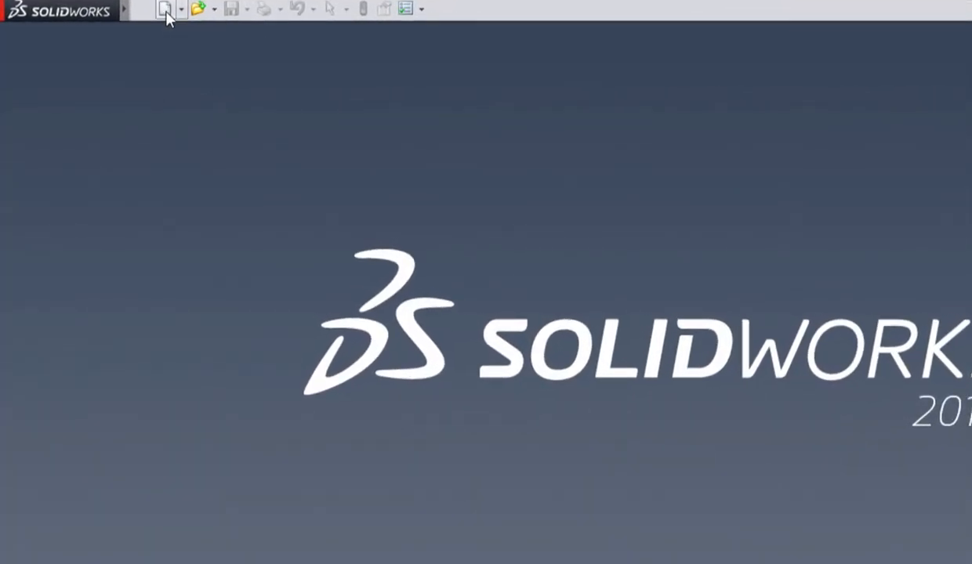
{"action": "left_click", "coordinate": [166, 11]}
{"action": "left_click", "coordinate": [598, 460]}
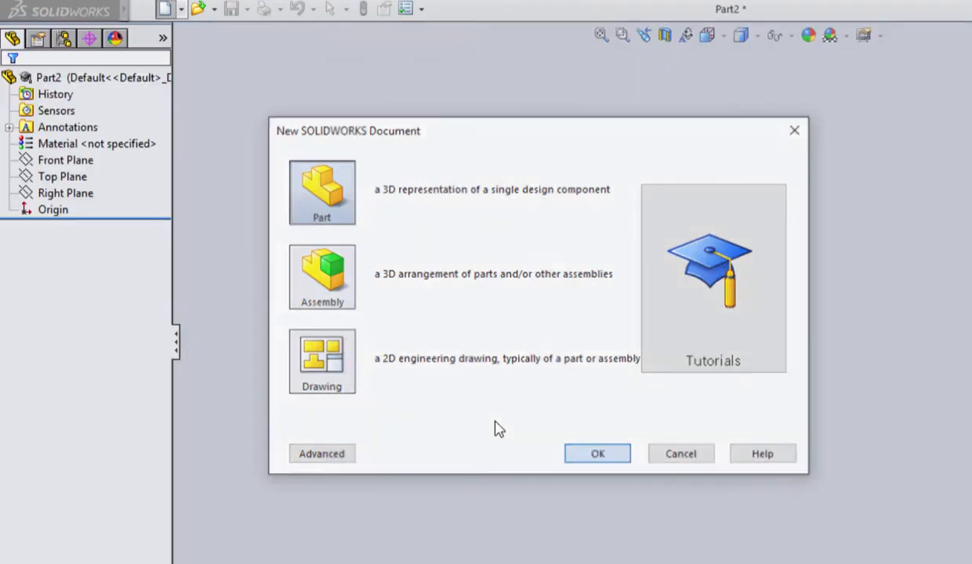
- Sketch two concentric circles centred on the origin of the Front Plane, with radii of about 39 mm and 20 mm
{"action": "left_click", "coordinate": [59, 249]}
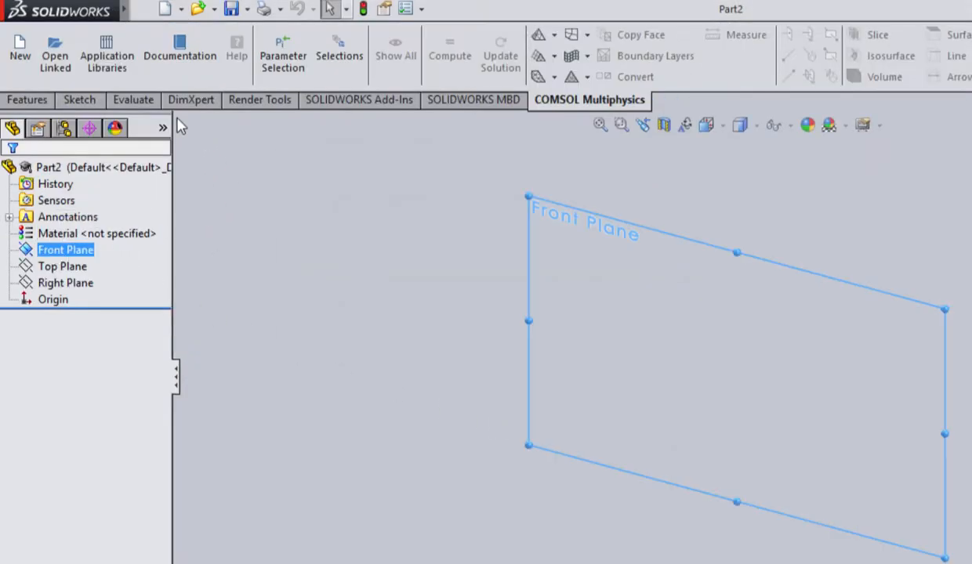
{"action": "right_click", "coordinate": [67, 250]}
{"action": "left_click", "coordinate": [82, 224]}
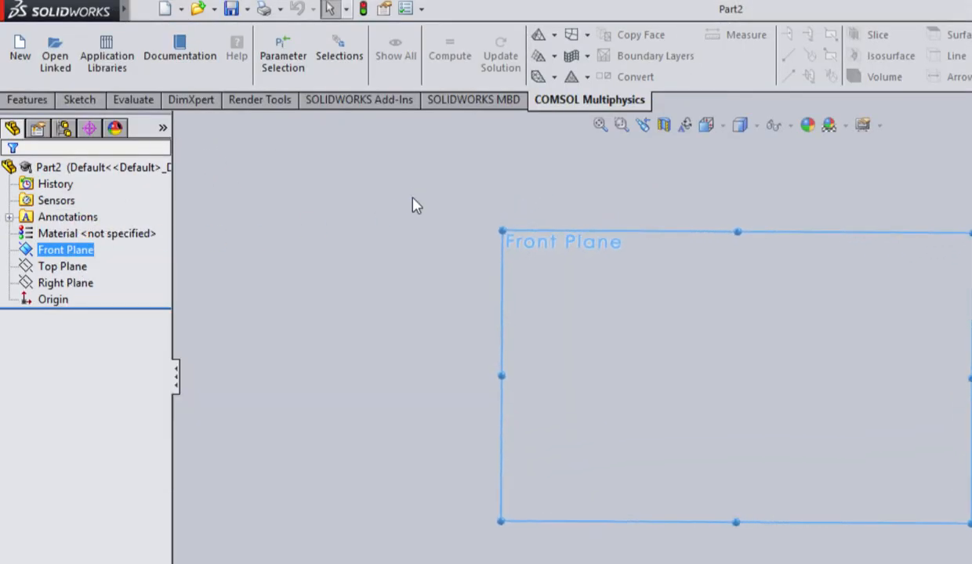
{"action": "left_click", "coordinate": [150, 34]}
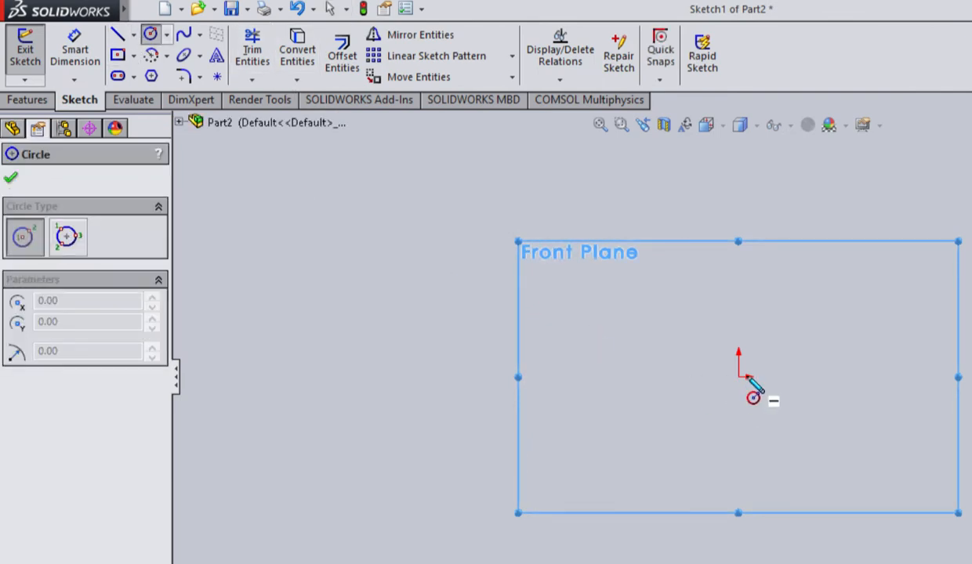
{"action": "left_click", "coordinate": [738, 377]}
{"action": "left_click", "coordinate": [814, 436]}
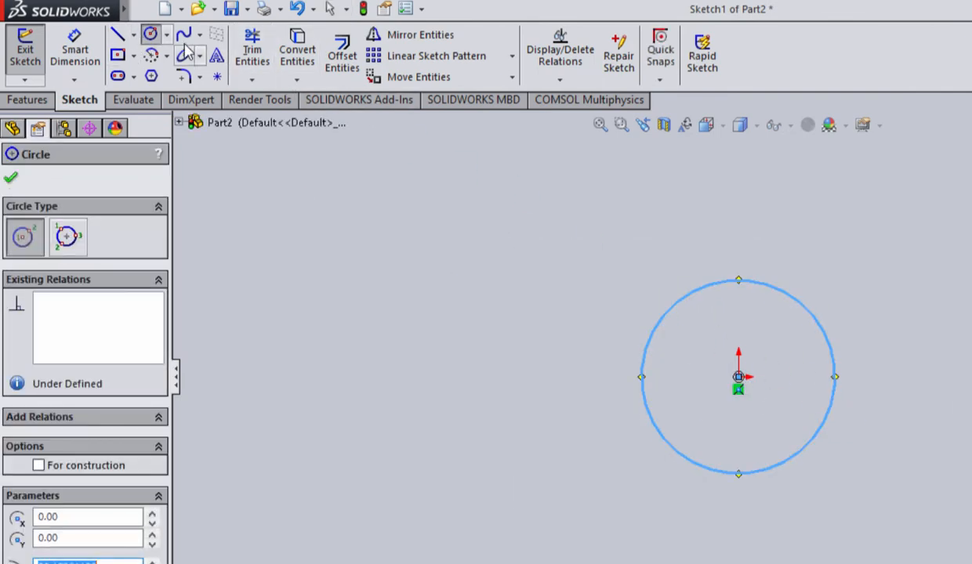
{"action": "left_click", "coordinate": [738, 378]}
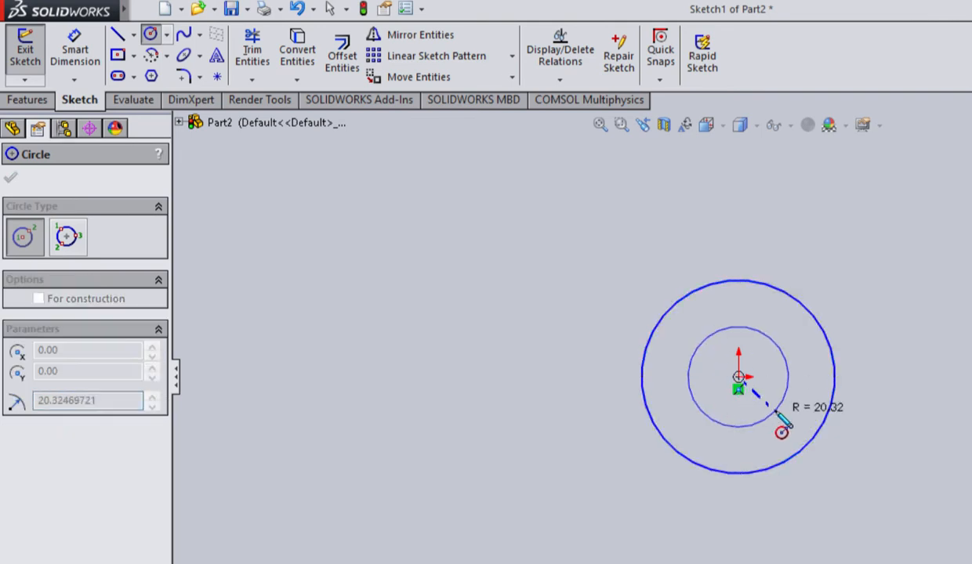
{"action": "left_click", "coordinate": [781, 424]}
- Dimension the outer circle's diameter and set it to 10 mm
{"action": "left_click", "coordinate": [76, 52]}
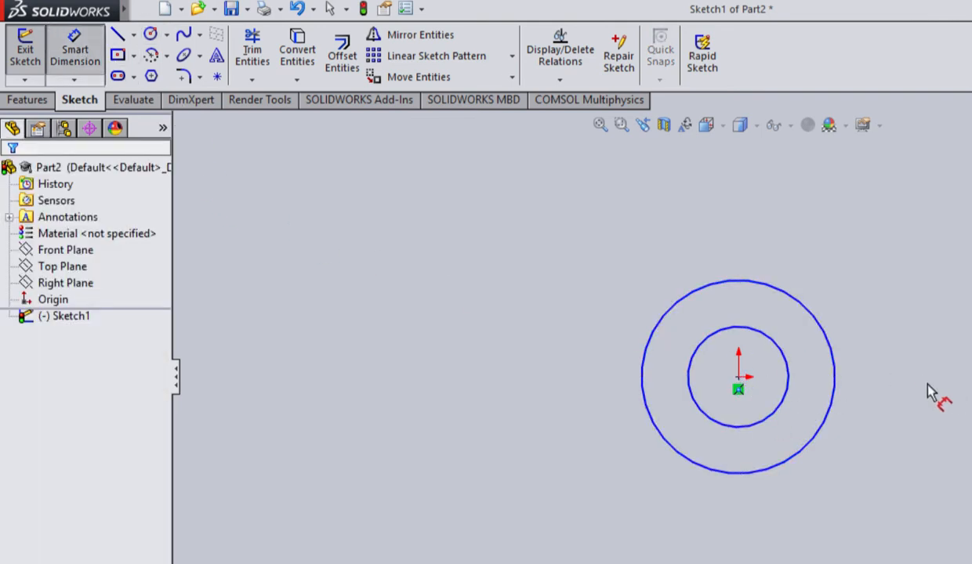
{"action": "left_click", "coordinate": [833, 383]}
{"action": "left_click", "coordinate": [913, 369]}
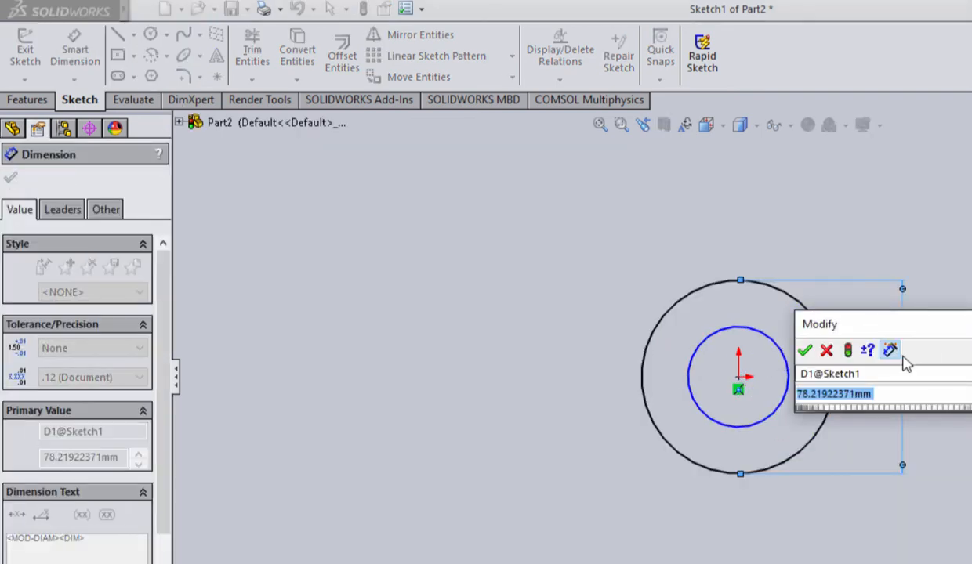
{"action": "type", "text": "10"}
{"action": "key", "text": "Return"}
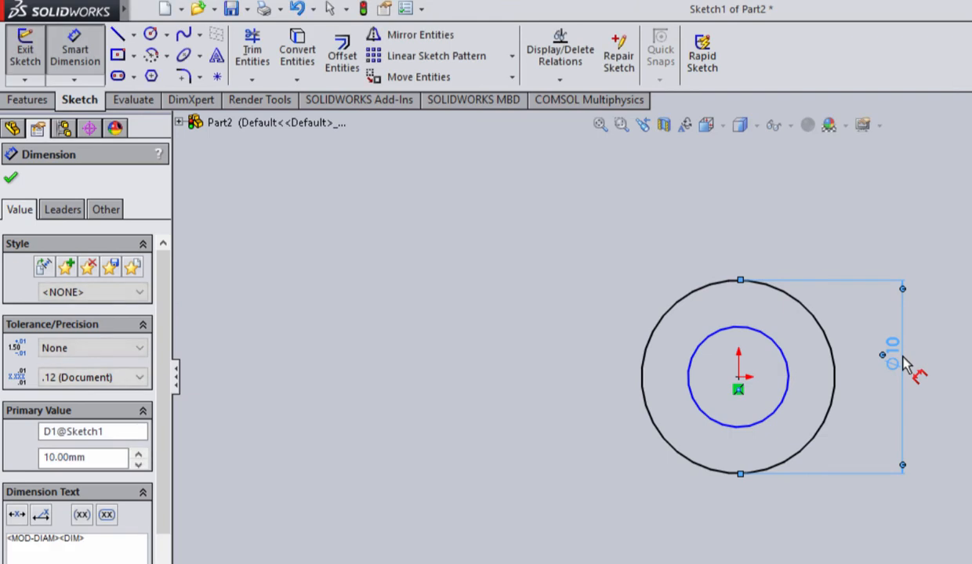
- Dimension the radial gap between the inner and outer circles and set it to 1 mm
{"action": "left_click", "coordinate": [790, 389]}
{"action": "left_click", "coordinate": [833, 396]}
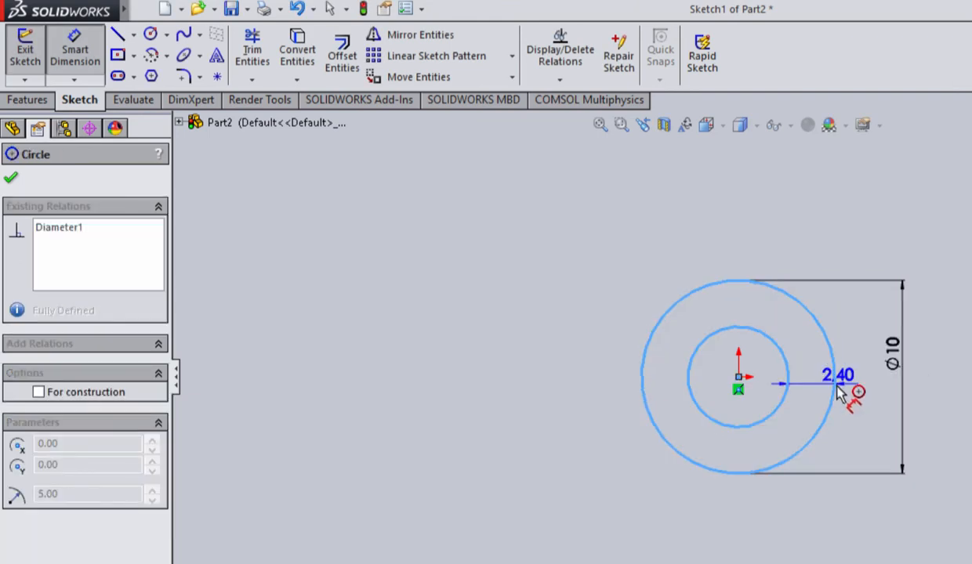
{"action": "left_click", "coordinate": [862, 435]}
{"action": "type", "text": "1"}
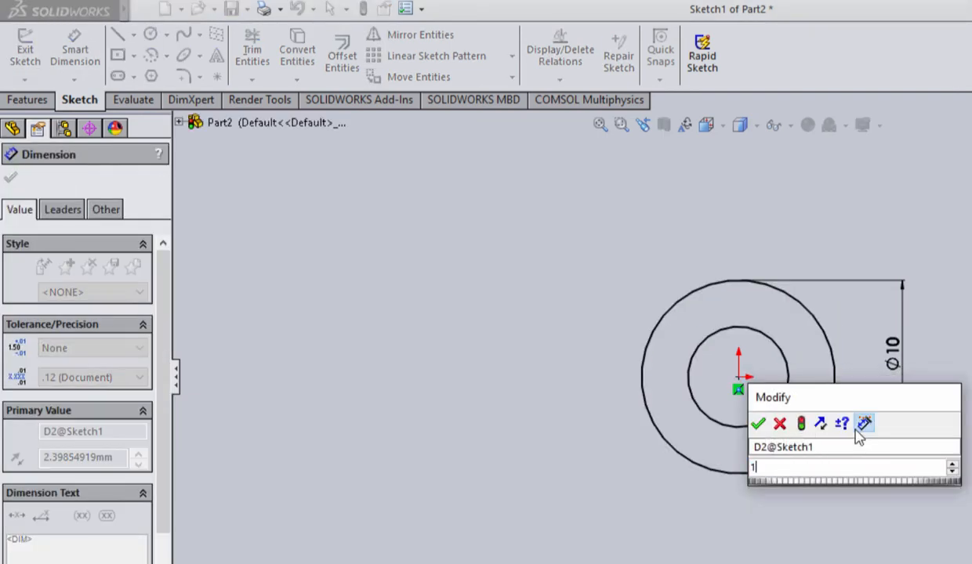
{"action": "key", "text": "Return"}
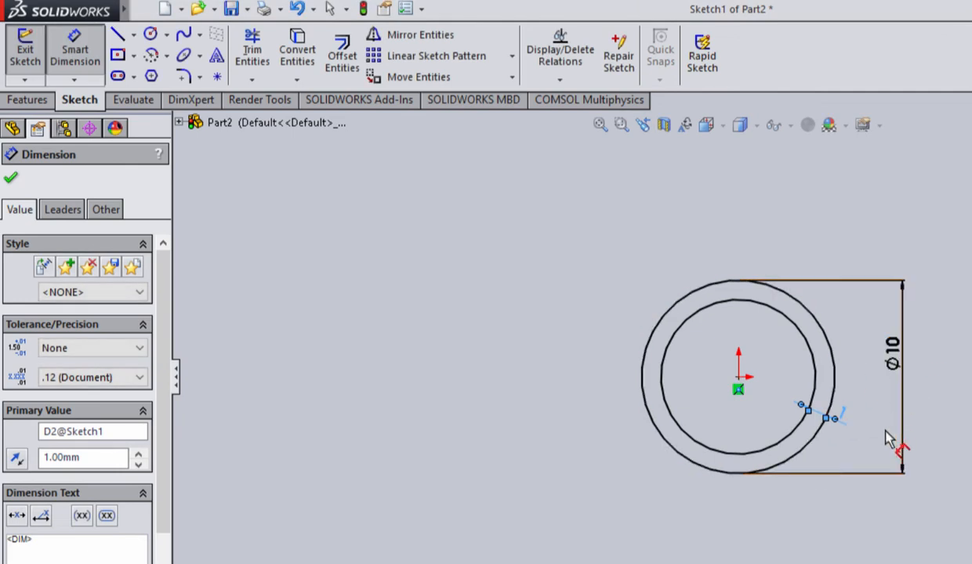
- Rename the wall thickness dimension between the two circles as Tyk
{"action": "double_click", "coordinate": [837, 419]}
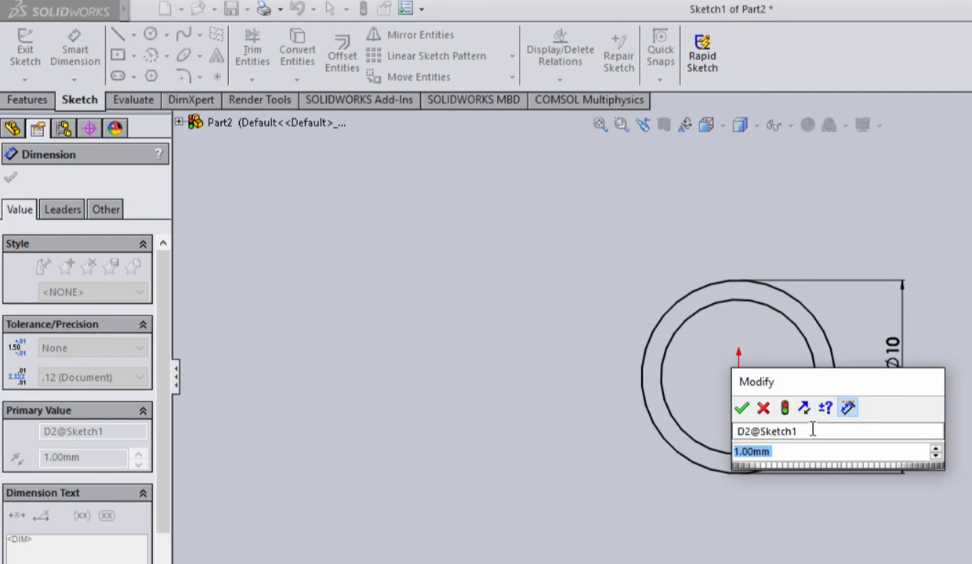
{"action": "left_click", "coordinate": [814, 429]}
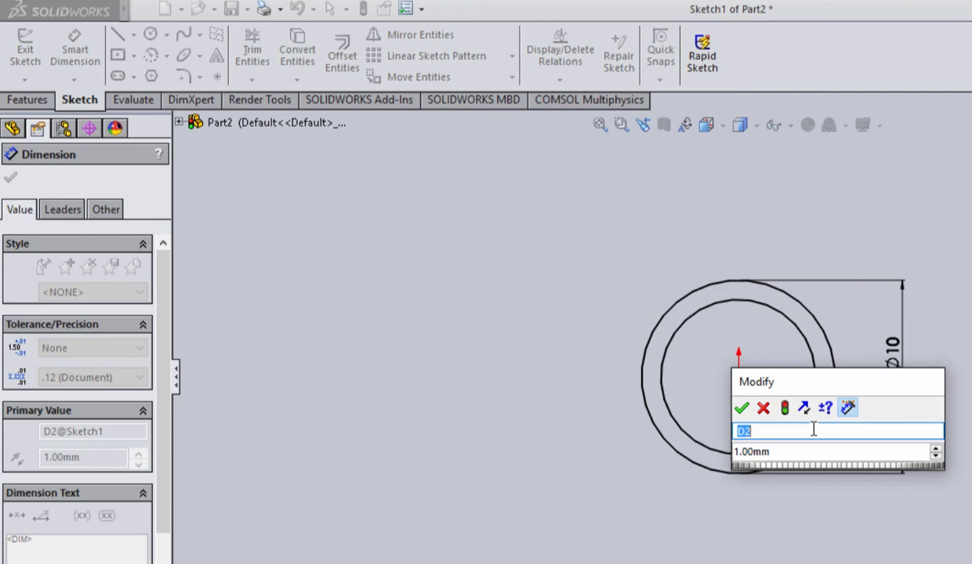
{"action": "type", "text": "Tyk"}
{"action": "key", "text": "Return"}
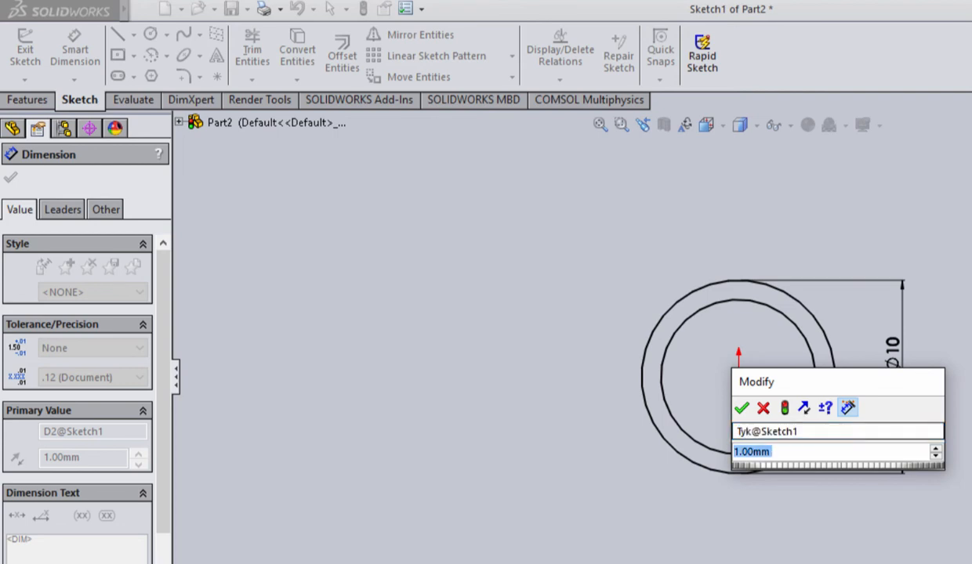
{"action": "left_click", "coordinate": [741, 408]}
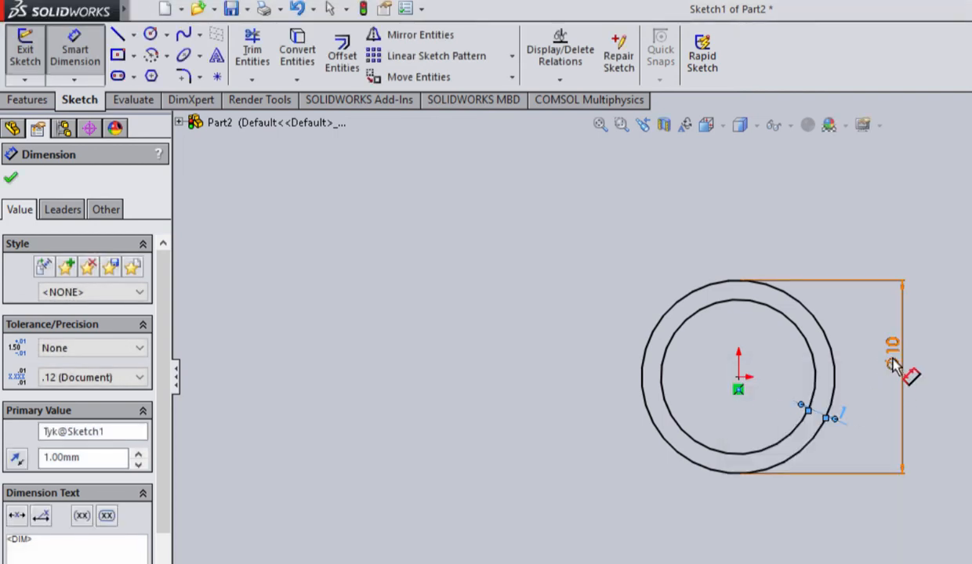
- Rename the outer circle's diameter dimension as Y_dia and exit the sketch
{"action": "double_click", "coordinate": [894, 364]}
{"action": "left_click", "coordinate": [840, 376]}
{"action": "type", "text": "Y_dia"}
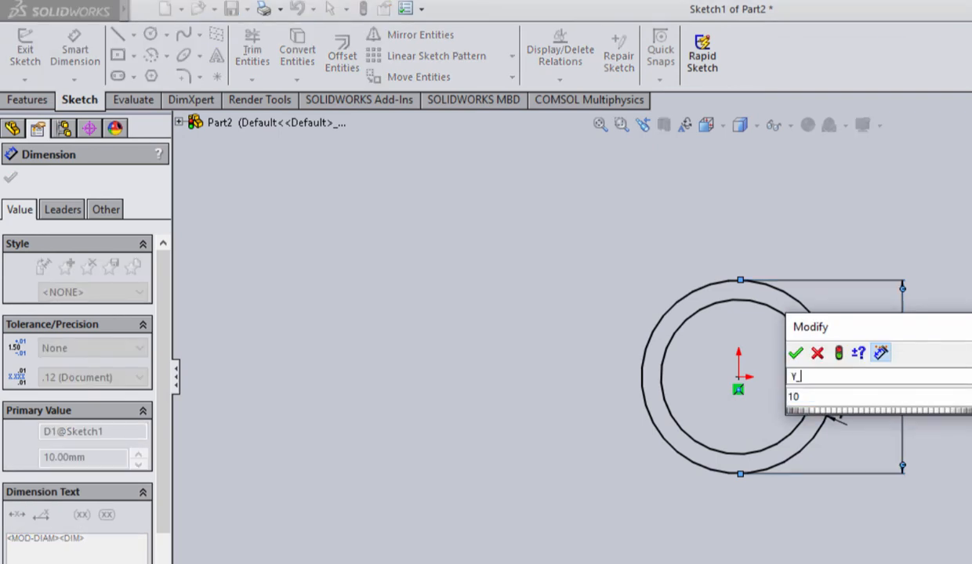
{"action": "left_click", "coordinate": [796, 353]}
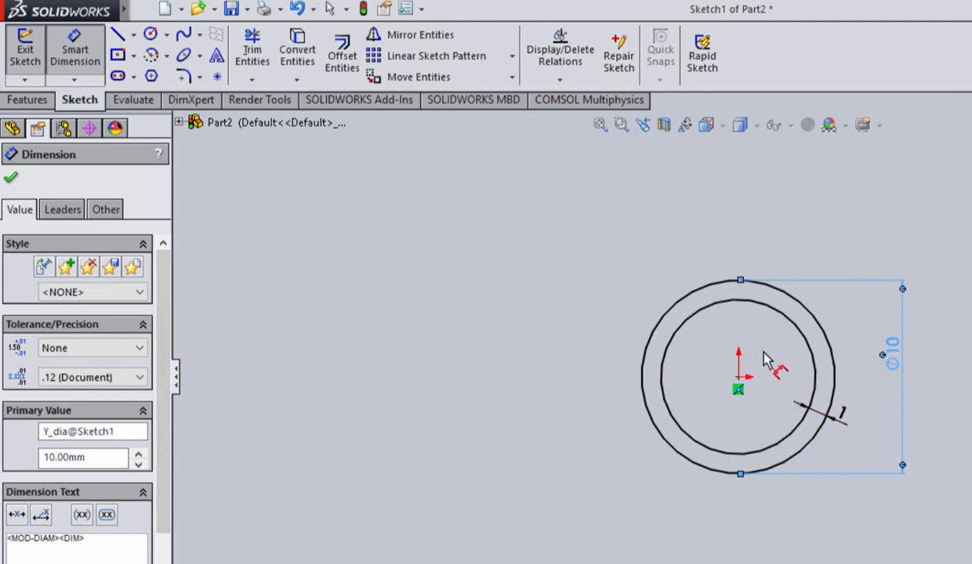
{"action": "left_click", "coordinate": [968, 132]}
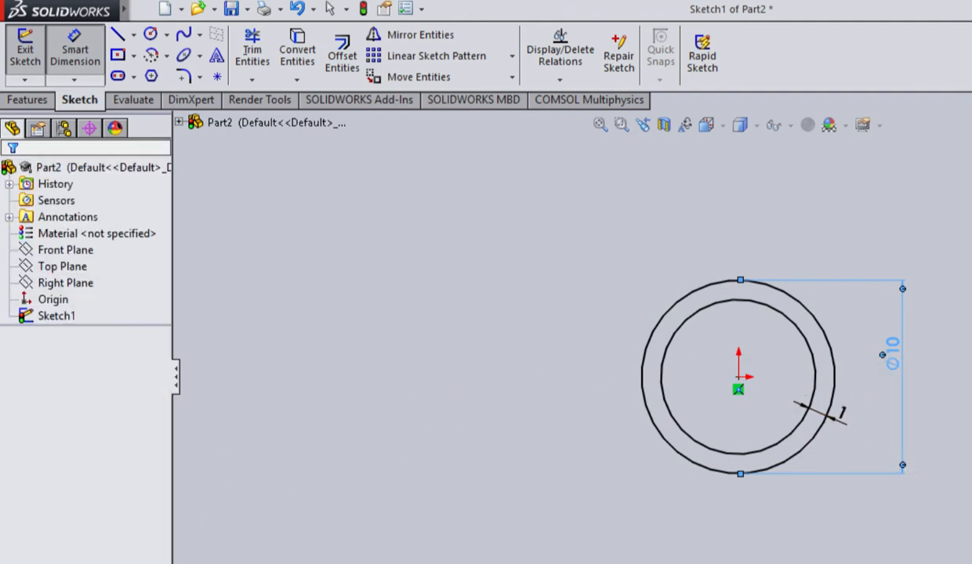
- Extrude the ring sketch 100 mm as a blind boss from the sketch plane to form a tube
{"action": "left_click", "coordinate": [27, 100]}
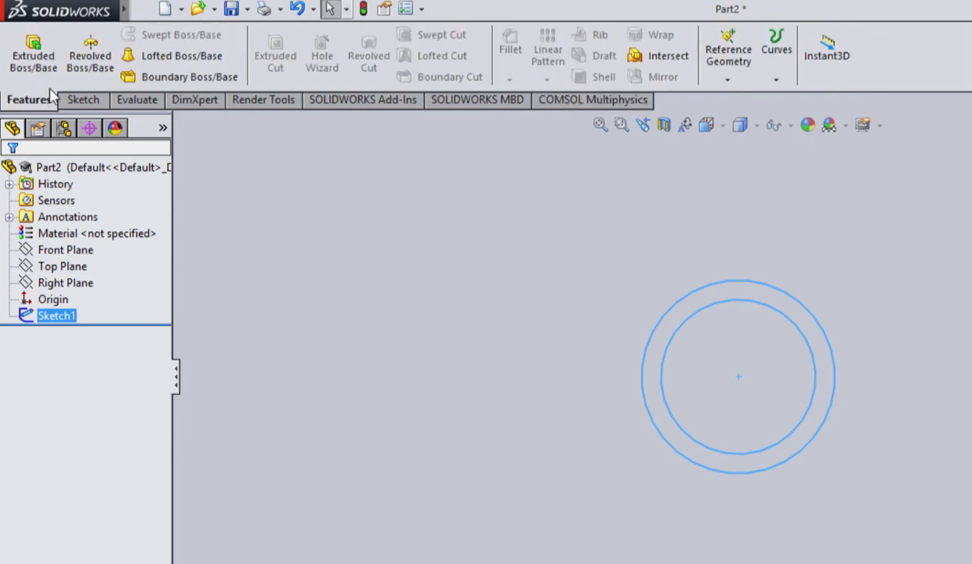
{"action": "left_click", "coordinate": [33, 56]}
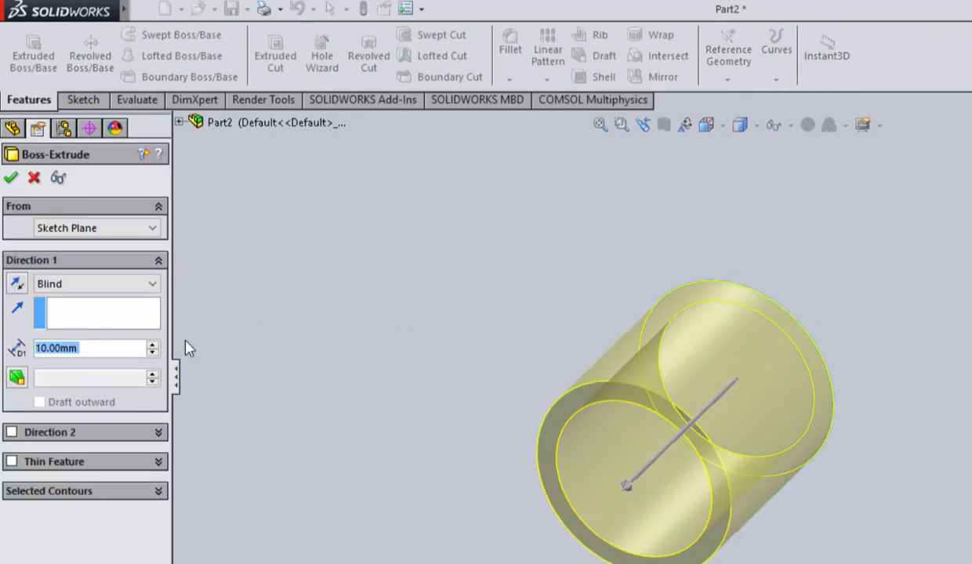
{"action": "type", "text": "100"}
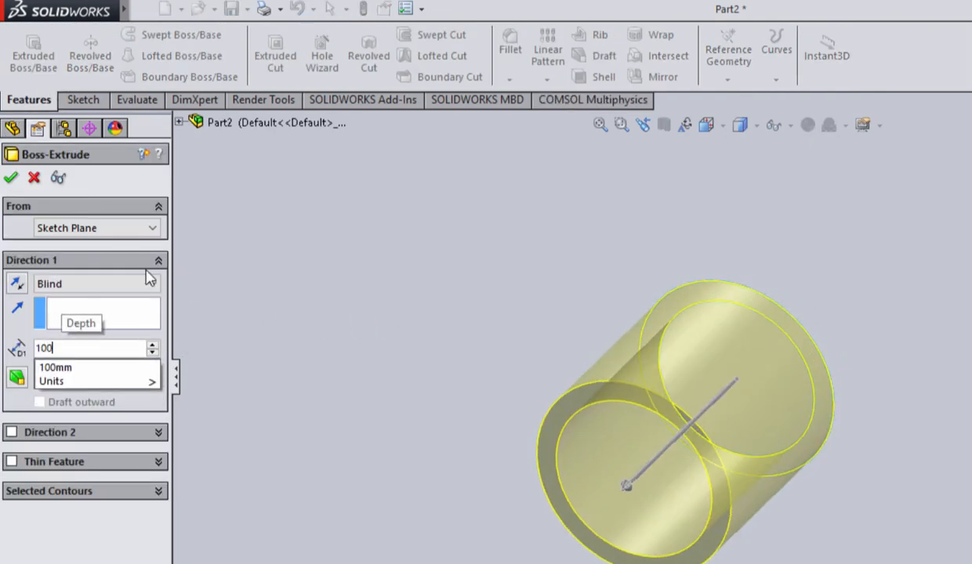
{"action": "key", "text": "Return"}
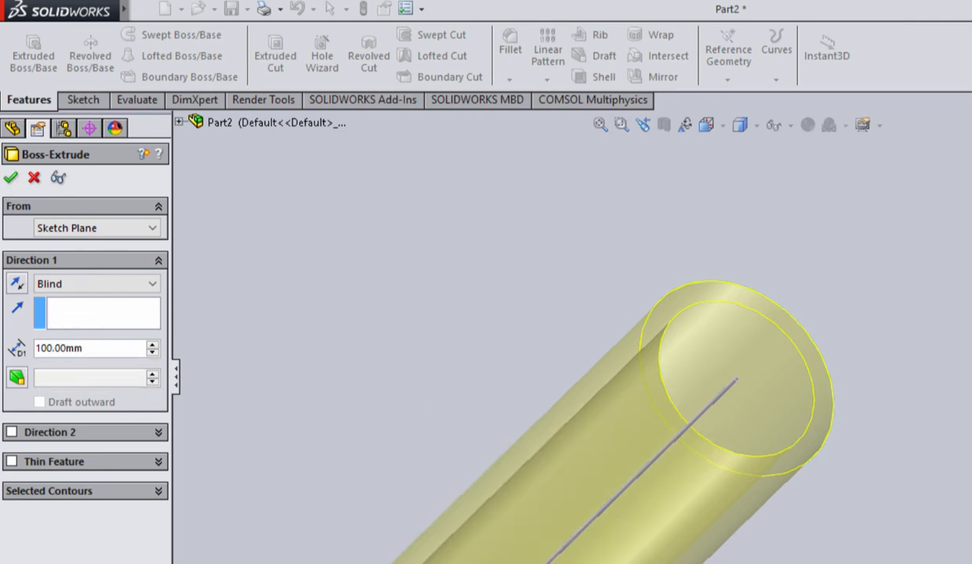
{"action": "key", "text": "Return"}
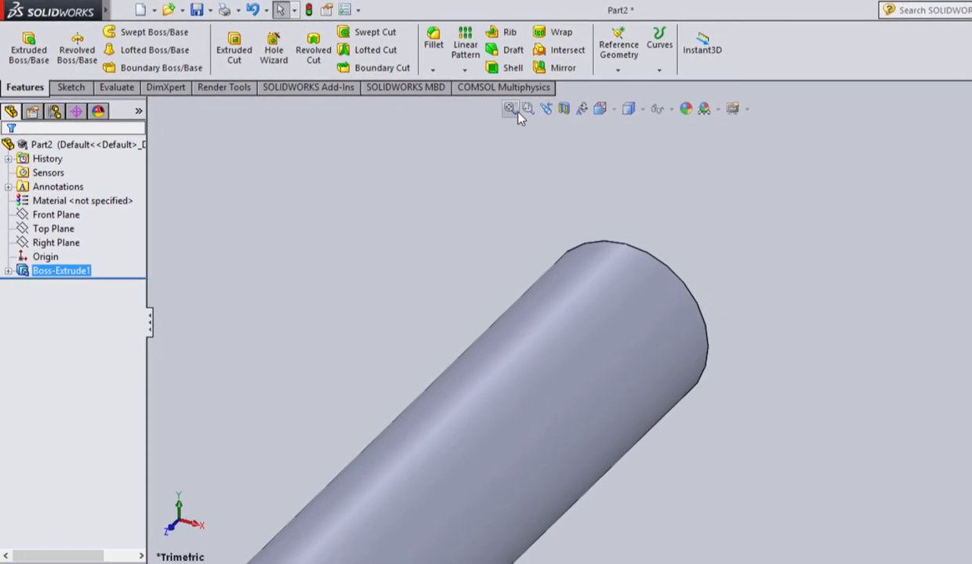
{"action": "left_click", "coordinate": [600, 124]}
{"action": "left_click", "coordinate": [638, 290]}
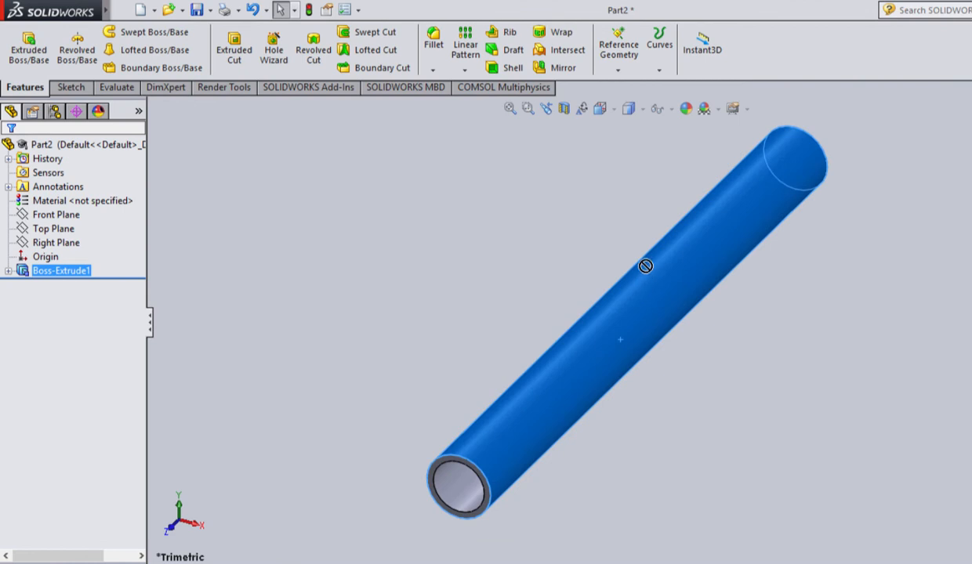
{"action": "left_click", "coordinate": [536, 293]}
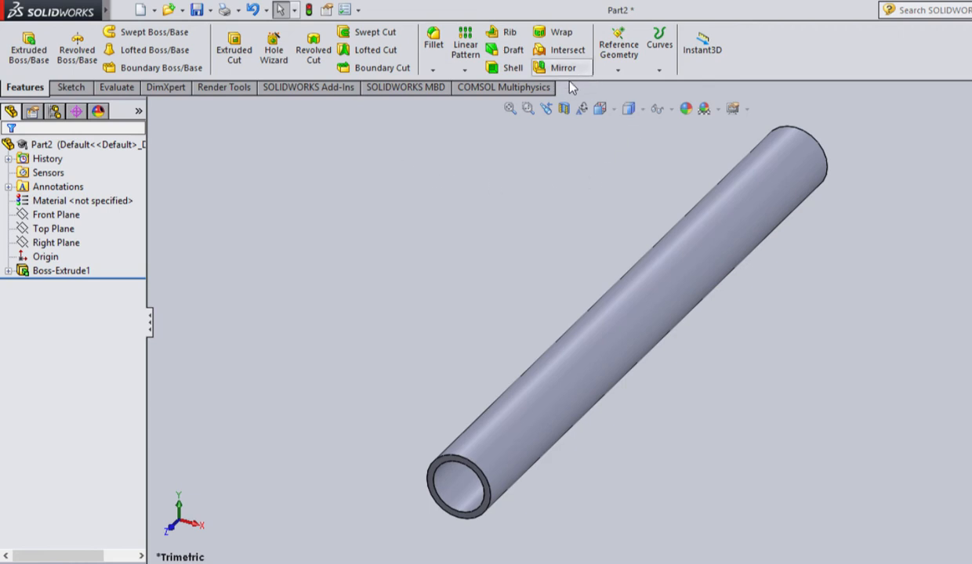
- Add the tube's extrusion depth, Tyk and Y_dia dimensions to the COMSOL parameter selection for the whole part
{"action": "left_click", "coordinate": [496, 90]}
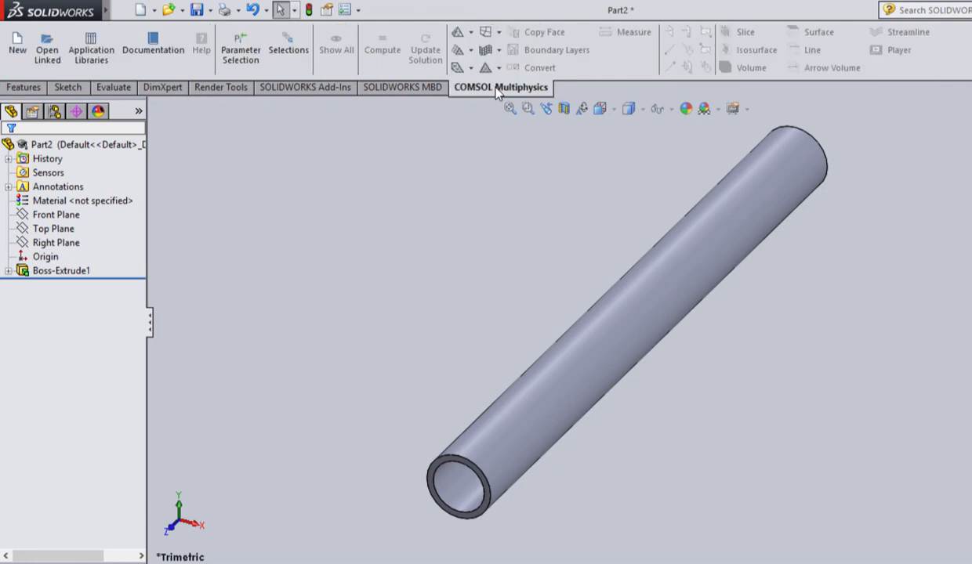
{"action": "left_click", "coordinate": [242, 53]}
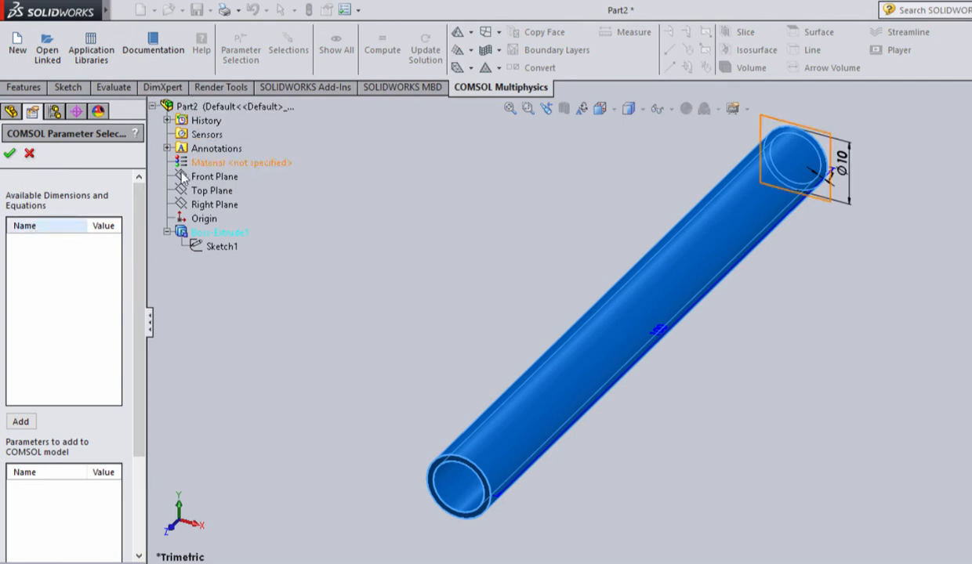
{"action": "left_click", "coordinate": [200, 105]}
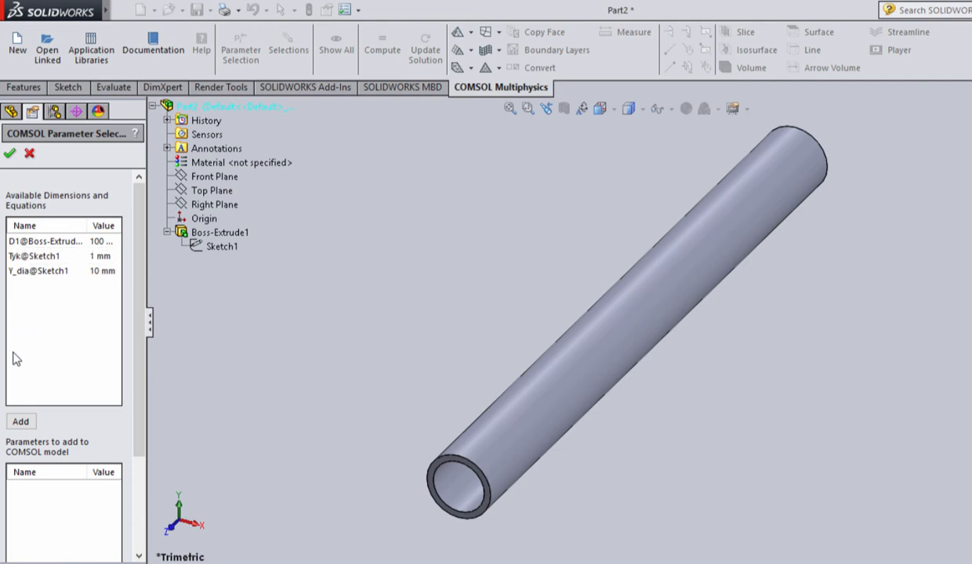
{"action": "left_click", "coordinate": [35, 239]}
{"action": "left_click", "coordinate": [34, 271], "text": "shift"}
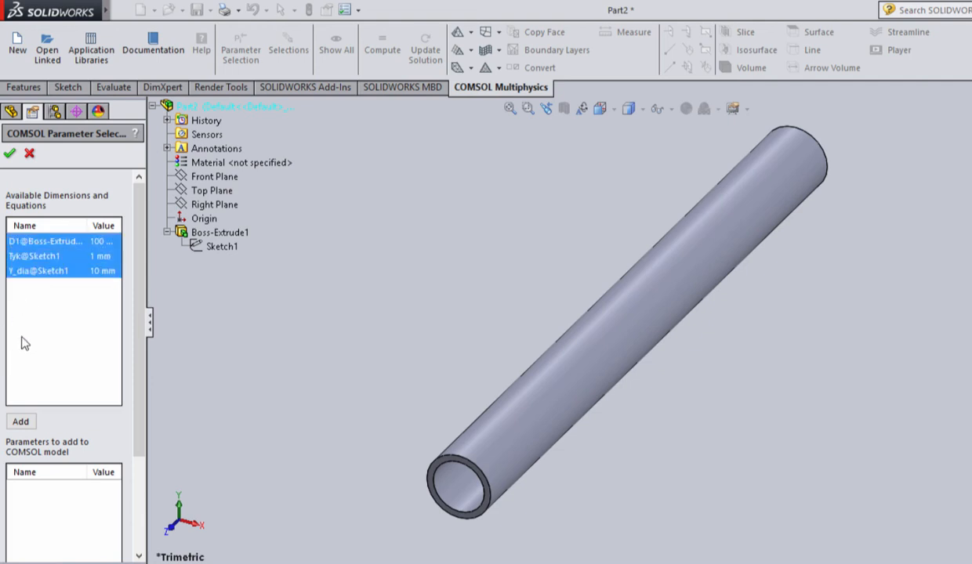
{"action": "left_click", "coordinate": [20, 422]}
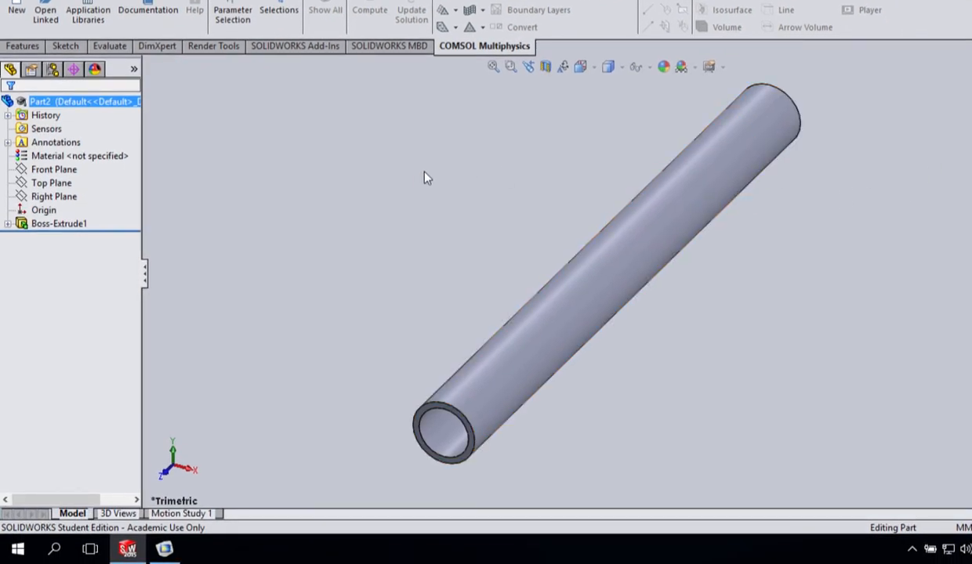
- Switch to COMSOL Multiphysics and set up a new 3D model with Solid Mechanics physics and a Stationary study
{"action": "left_click", "coordinate": [163, 549]}
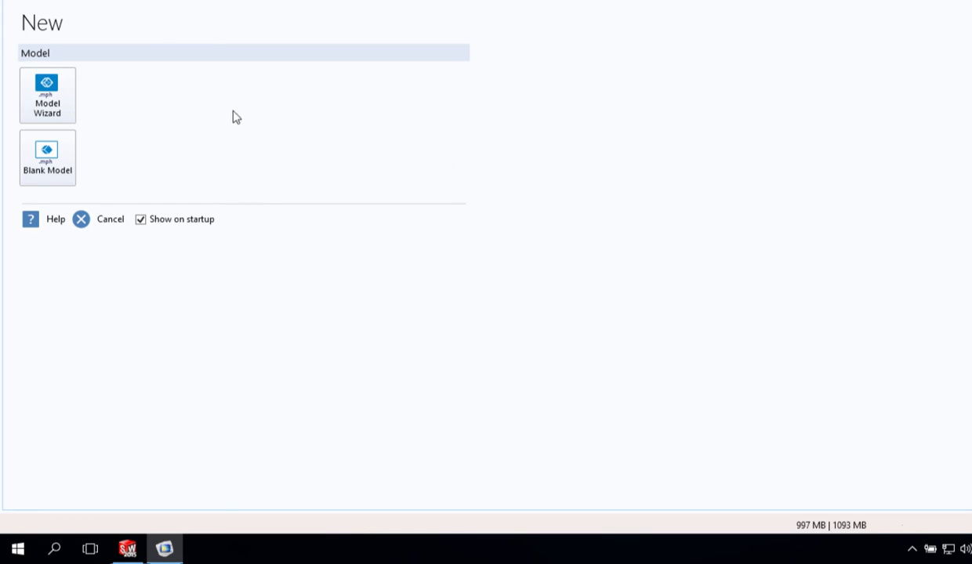
{"action": "left_click", "coordinate": [52, 110]}
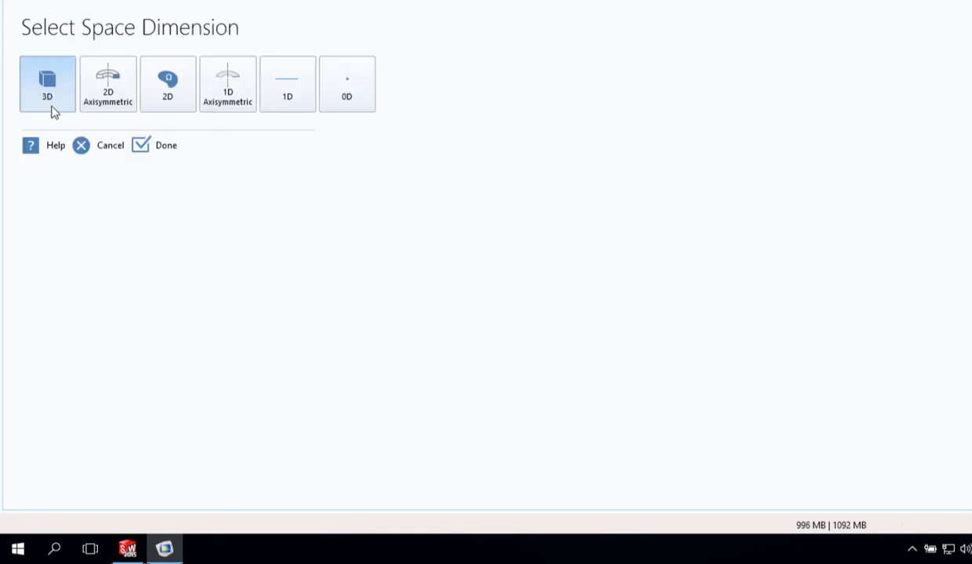
{"action": "left_click", "coordinate": [51, 99]}
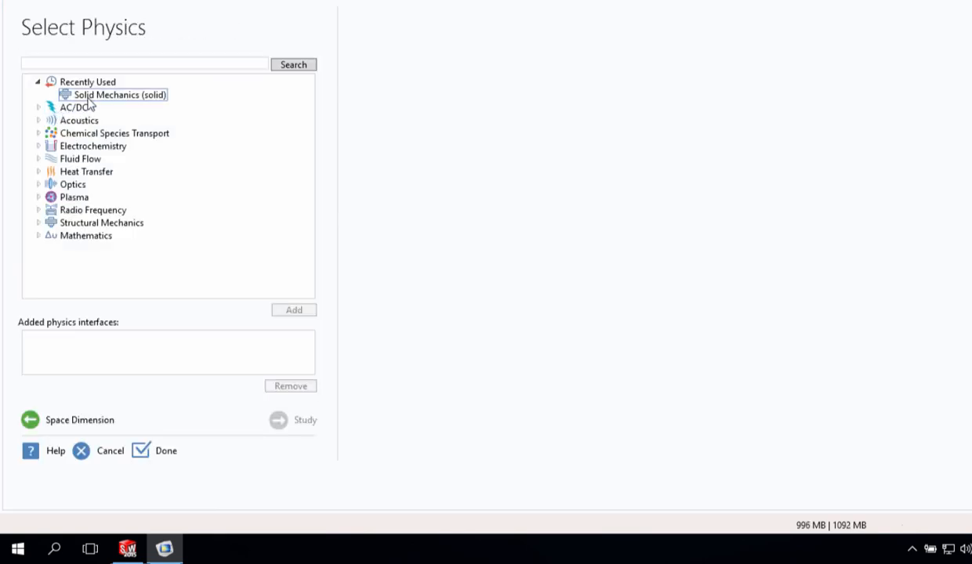
{"action": "left_click", "coordinate": [88, 97]}
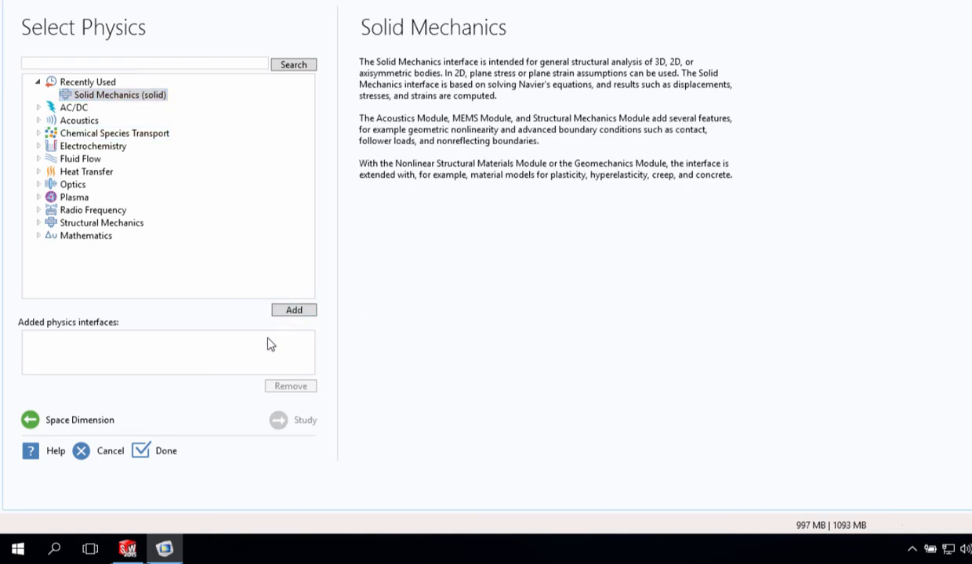
{"action": "left_click", "coordinate": [283, 420]}
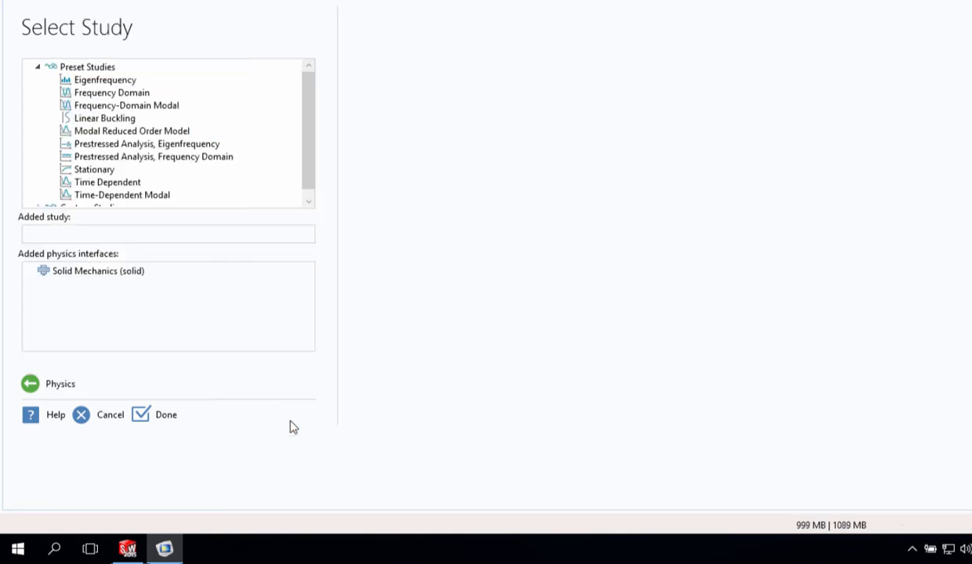
{"action": "left_click", "coordinate": [94, 170]}
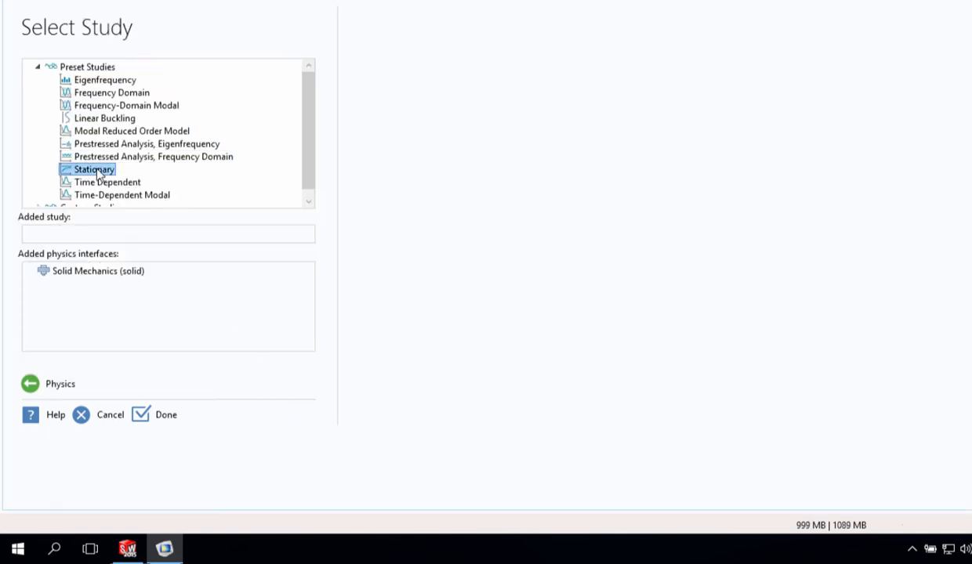